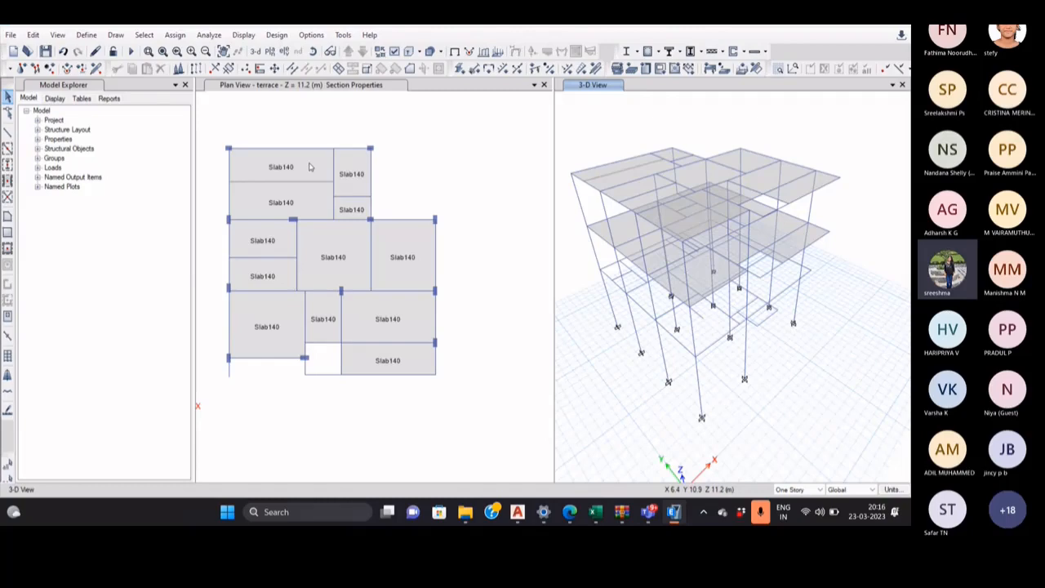
Switch to AutoCAD and examine the floor plans and the beam column layouts.
click(520, 512)
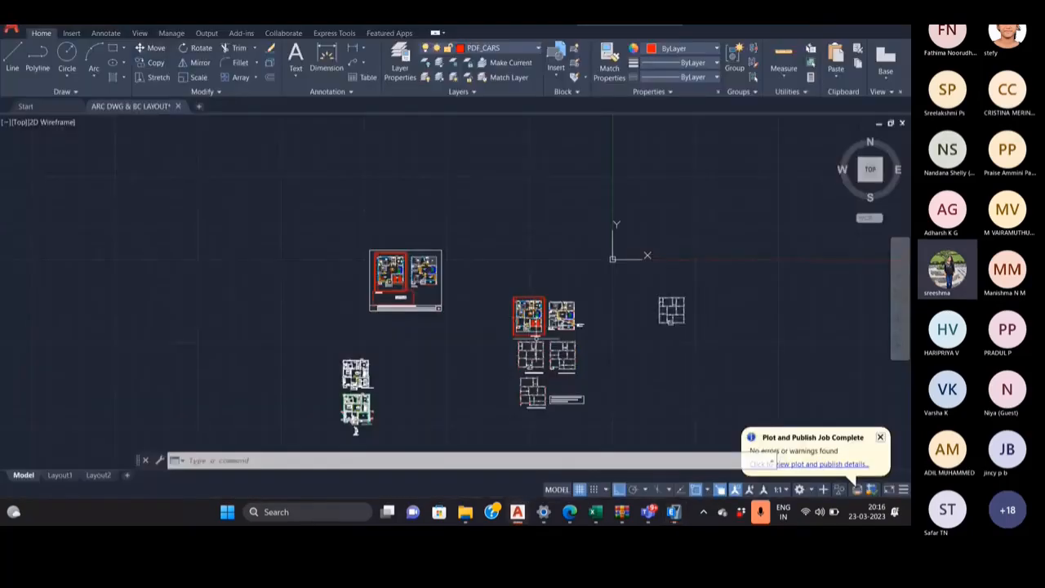
scroll(522, 318, up, 3)
scroll(535, 359, up, 3)
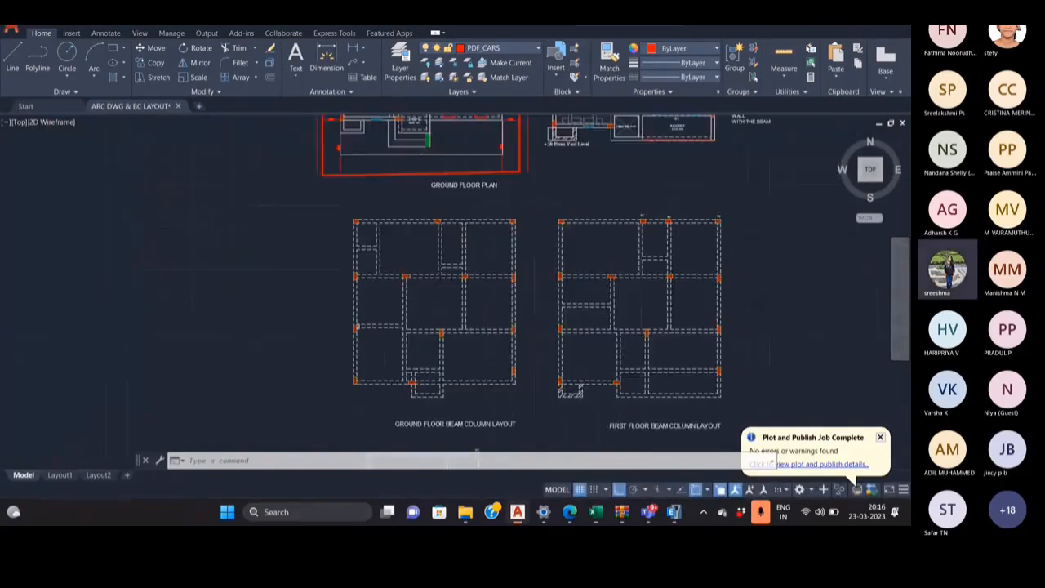
scroll(449, 261, up, 4)
scroll(446, 268, down, 4)
scroll(417, 262, up, 5)
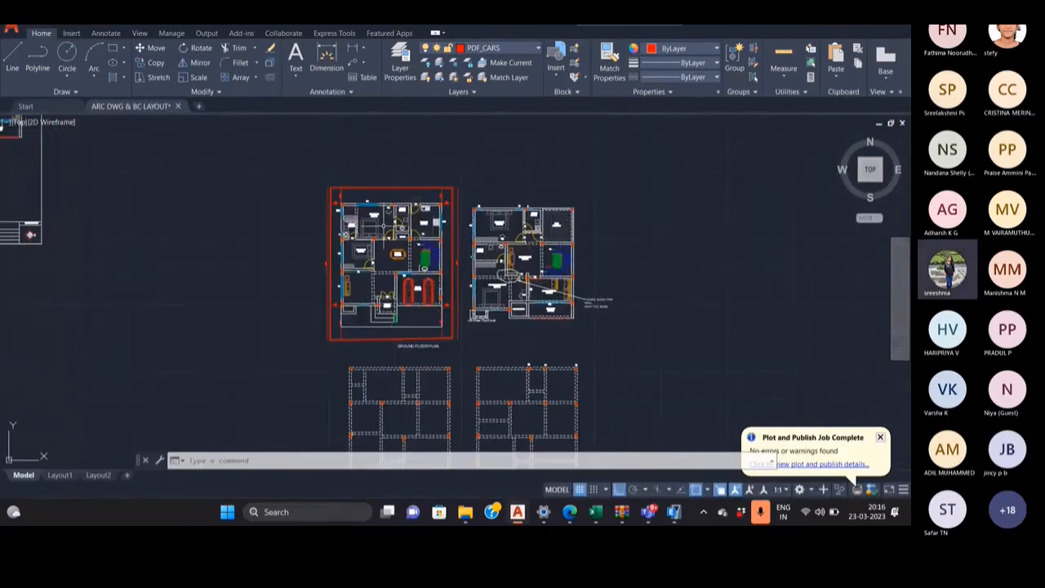
middle_drag(549, 272, 332, 227)
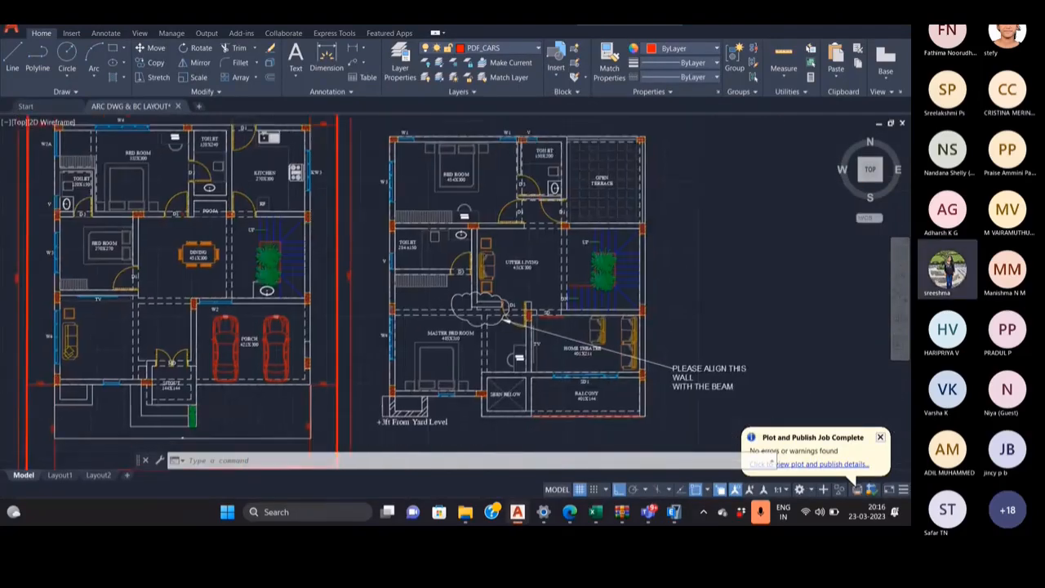
Add a linear dimension across the thickness of the wall above the upper living room in the first floor plan.
click(352, 47)
scroll(502, 230, up, 6)
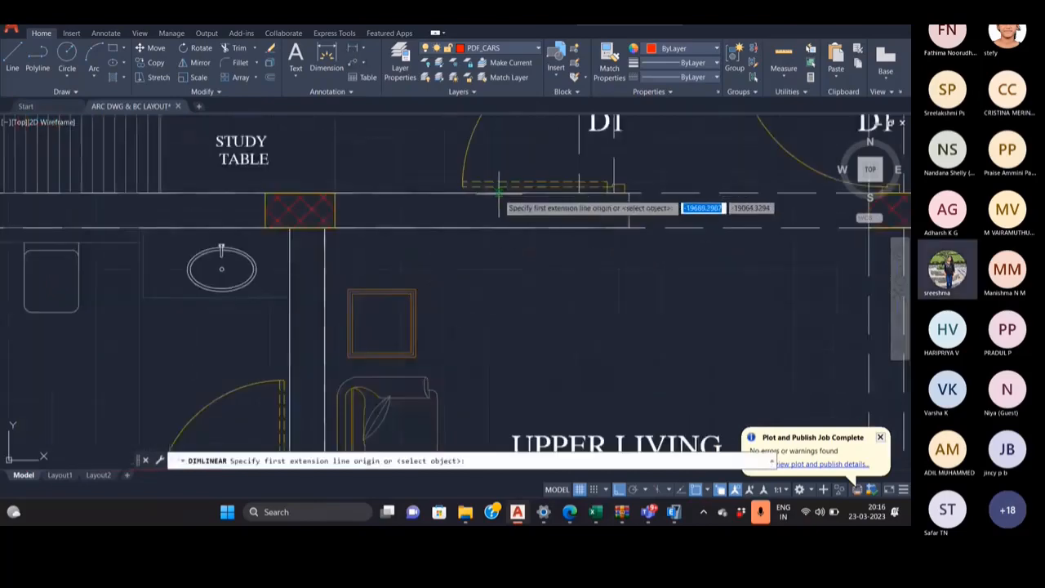
click(502, 195)
click(502, 228)
scroll(502, 226, up, 6)
click(491, 221)
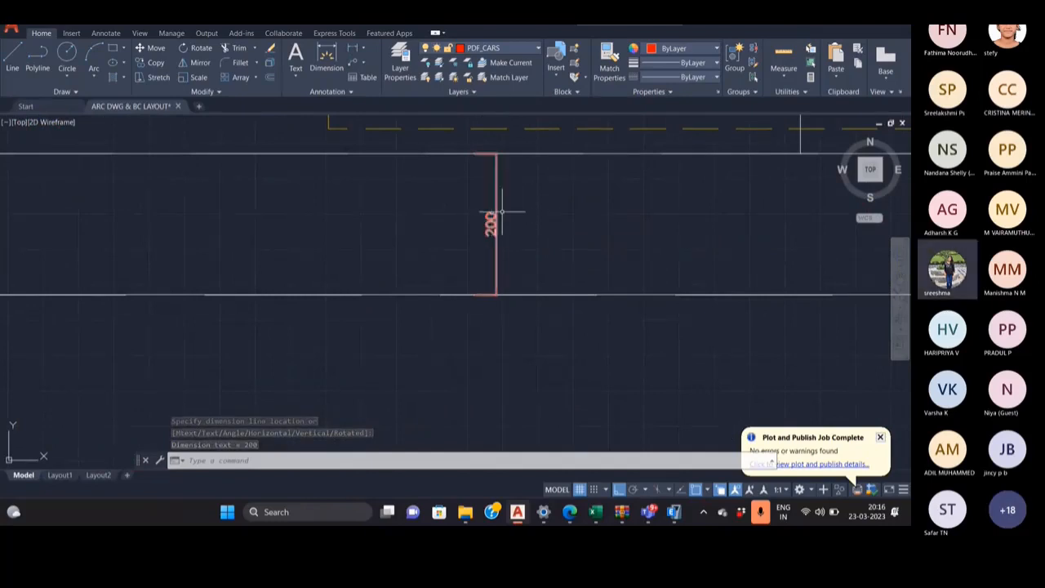
scroll(507, 208, down, 2)
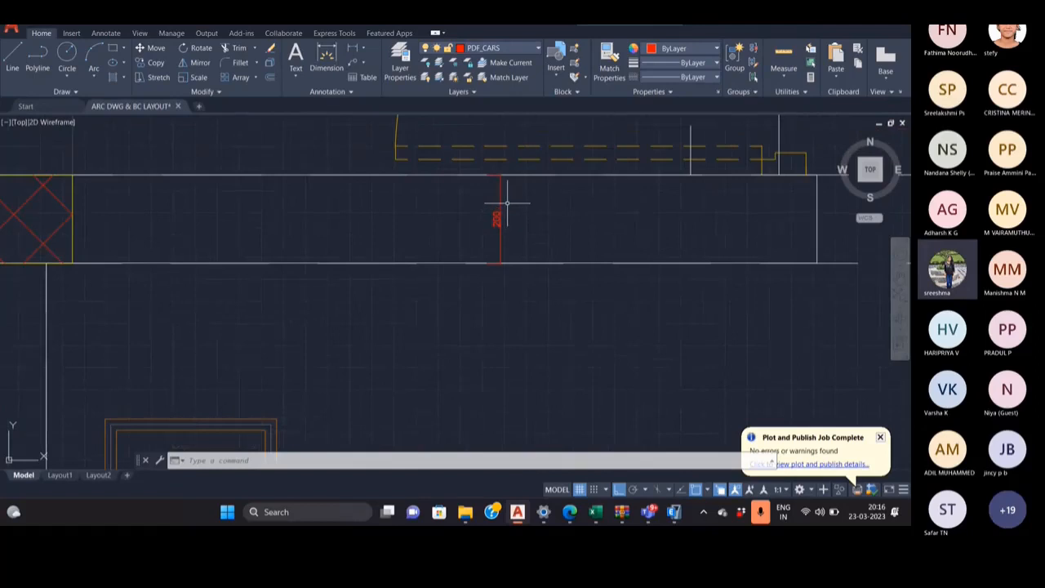
scroll(507, 204, down, 2)
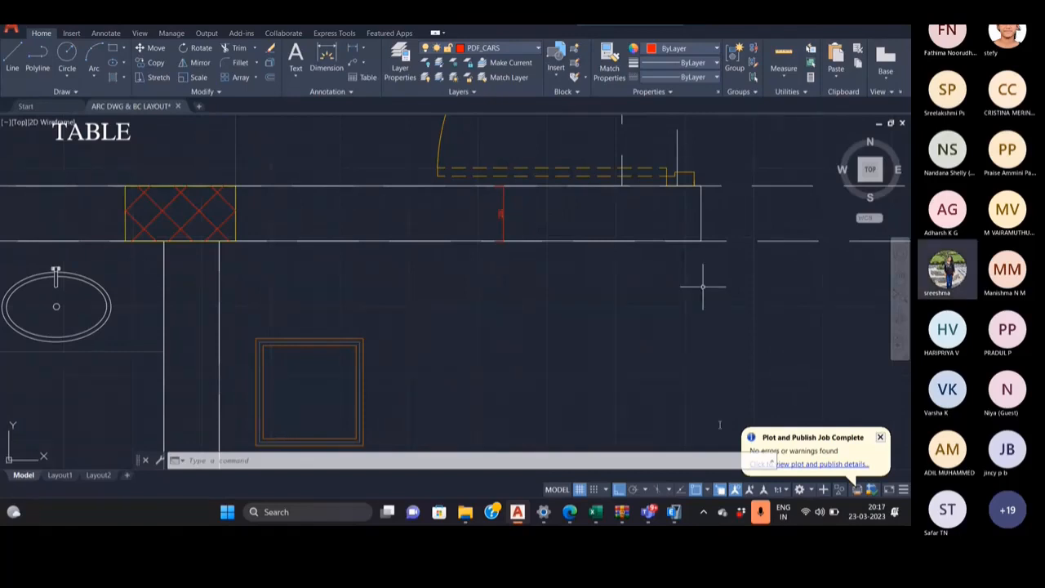
Compare the wall positions in the ground floor and first floor plans in AutoCAD after checking the ETABS terrace plan.
click(675, 511)
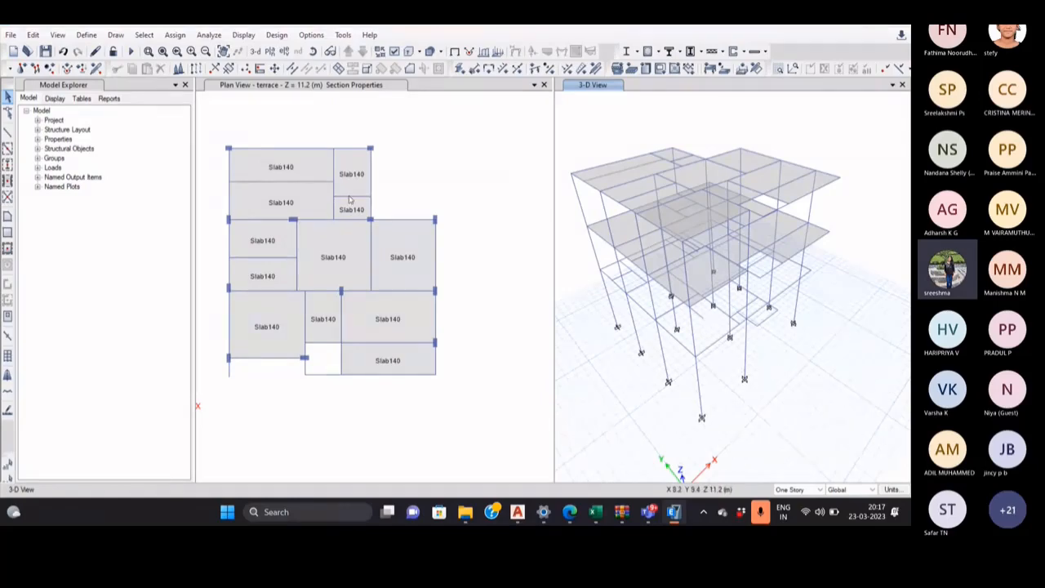
click(518, 512)
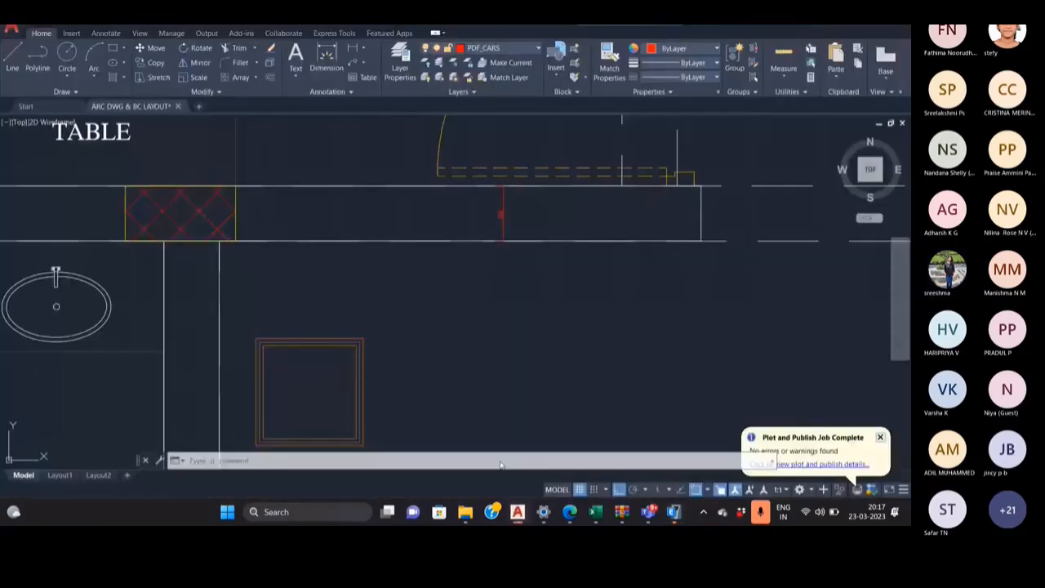
scroll(538, 245, down, 6)
scroll(346, 197, up, 5)
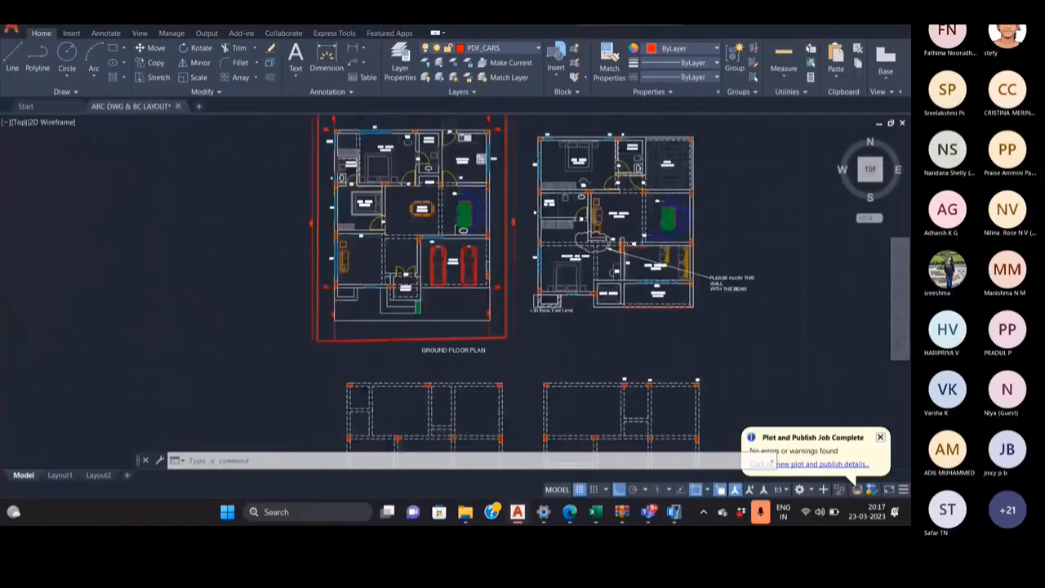
middle_drag(366, 217, 367, 239)
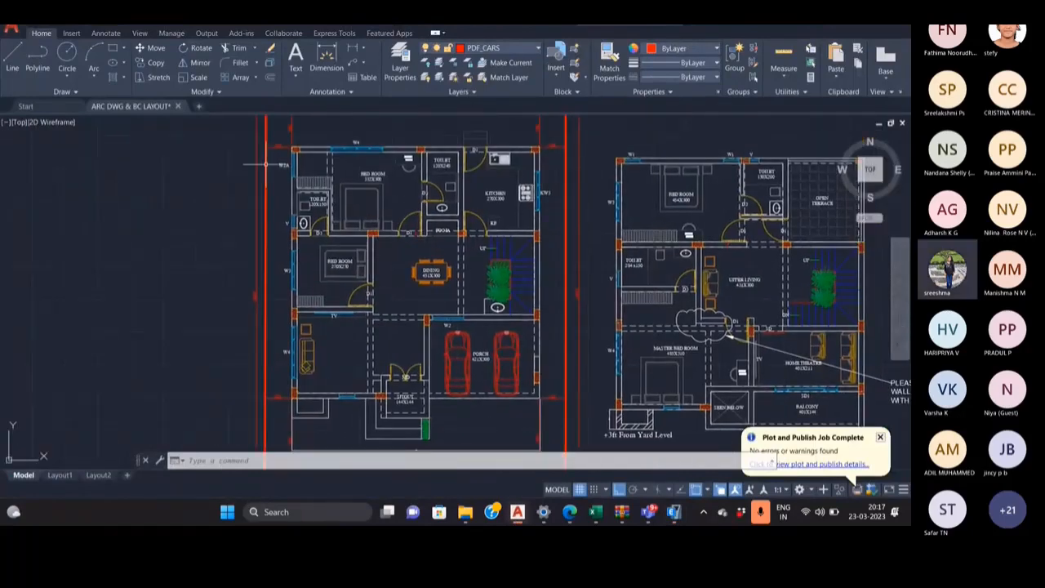
scroll(347, 237, up, 3)
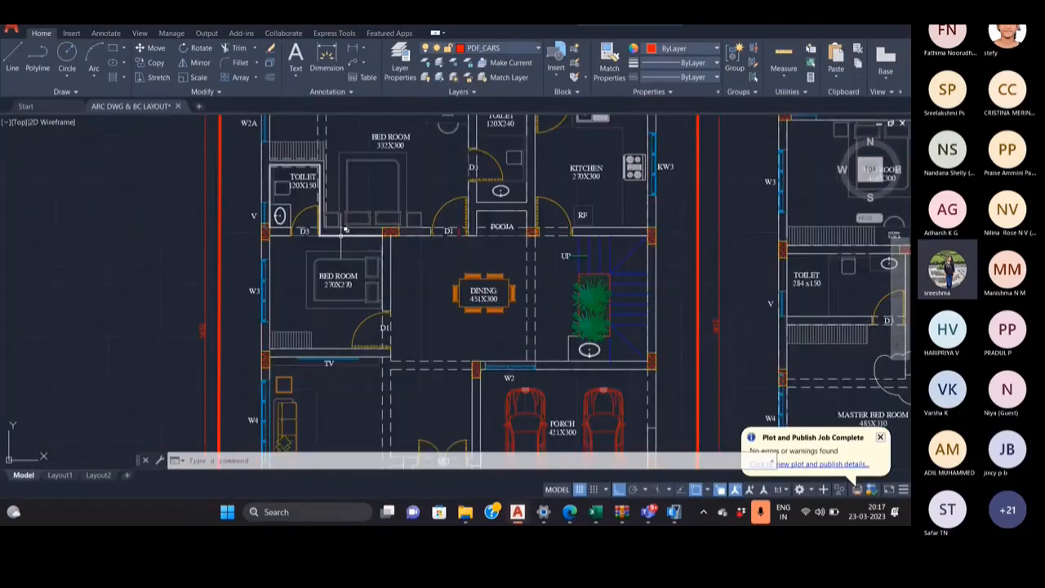
scroll(354, 217, down, 3)
middle_drag(469, 228, 420, 209)
mouse_move(686, 342)
middle_down()
mouse_move(634, 322)
mouse_move(588, 322)
middle_up()
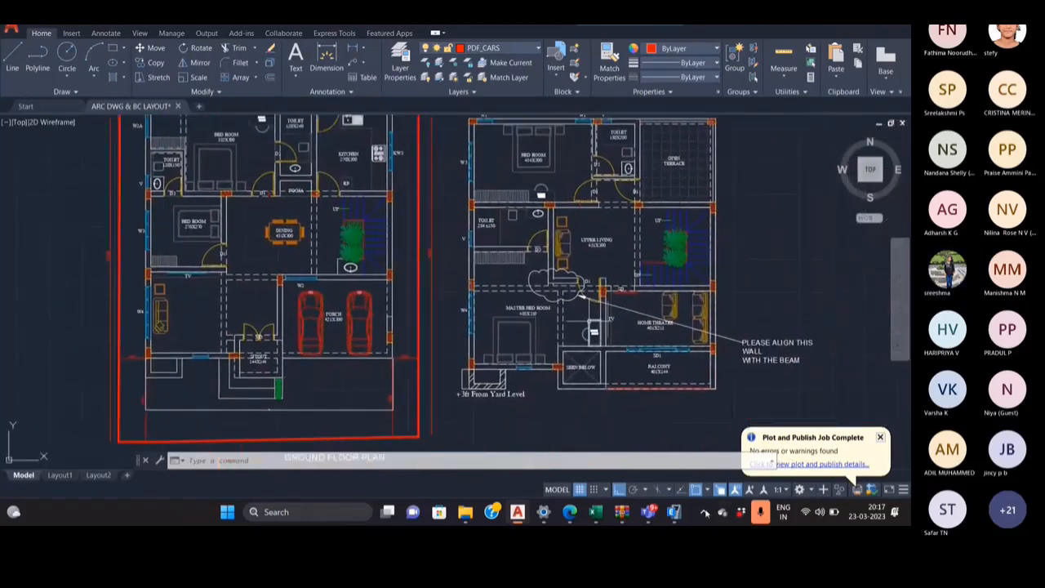
Switch to ETABS, show the GF plan at Z = 5 m and select the beams along the building perimeter.
click(674, 513)
click(266, 89)
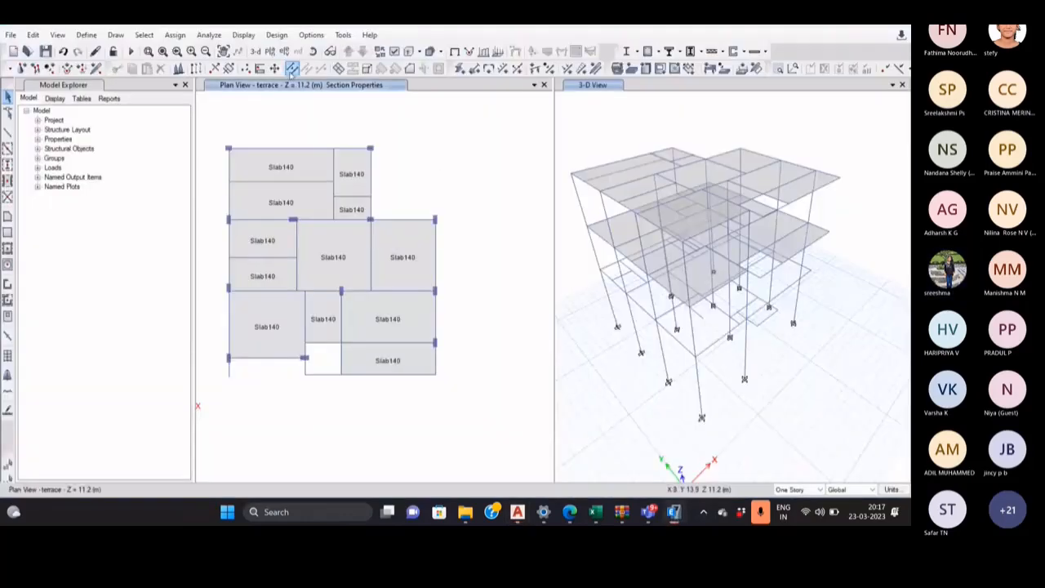
click(362, 51)
click(363, 51)
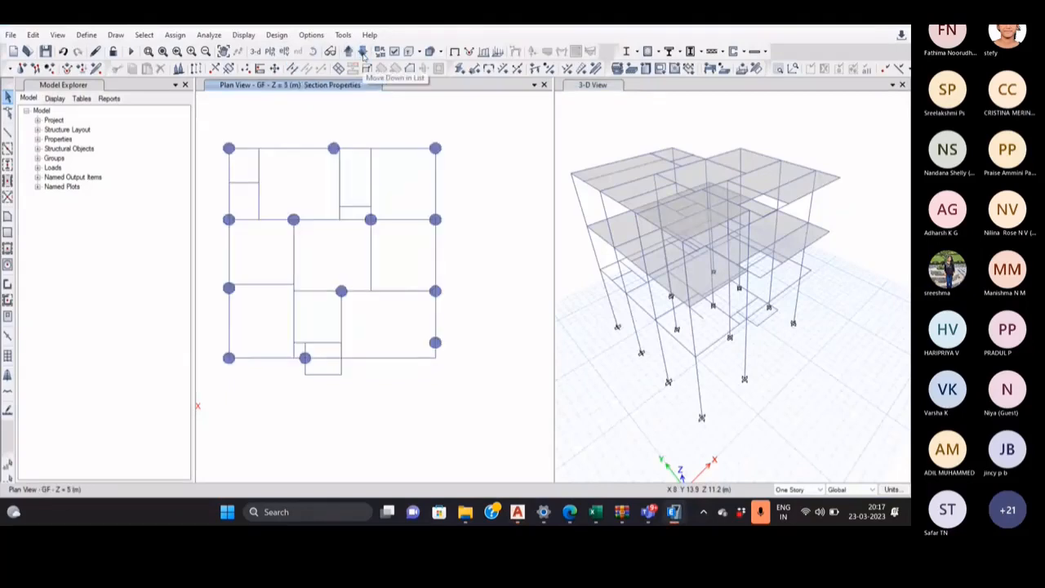
click(314, 149)
click(367, 150)
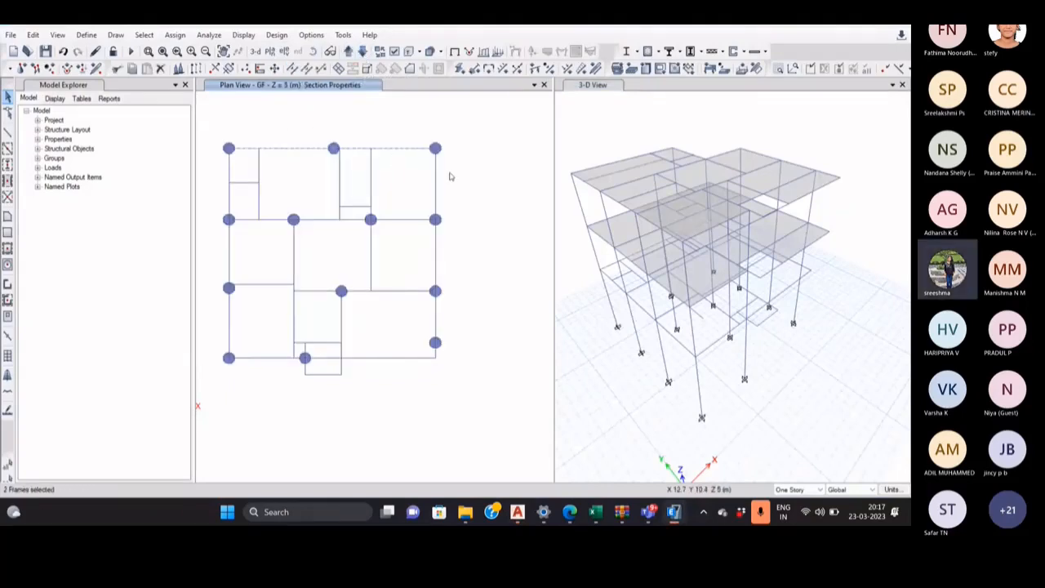
drag(450, 176, 425, 189)
drag(452, 237, 417, 254)
drag(463, 306, 425, 322)
drag(413, 382, 380, 325)
drag(445, 354, 426, 351)
drag(246, 328, 211, 331)
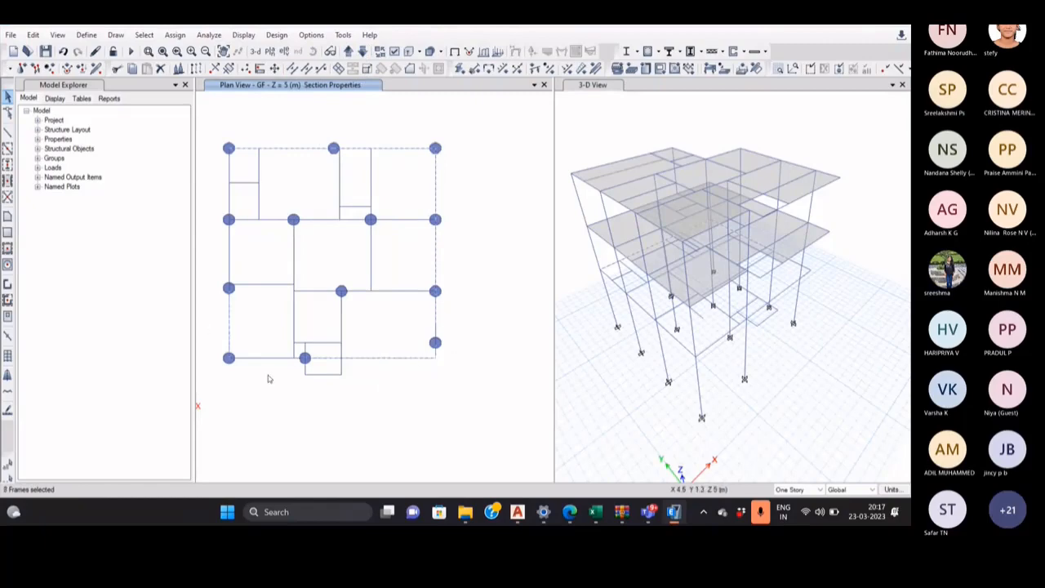
Switch to AutoCAD, highlight the beam and wall linework over the ground floor plan around the dining area, and clear the selection.
click(674, 512)
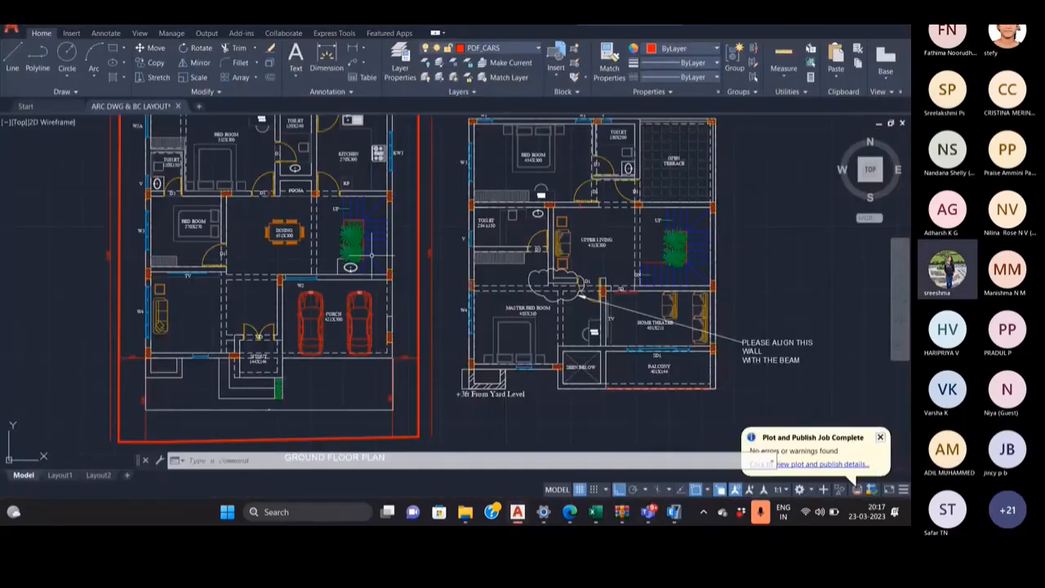
middle_drag(372, 254, 415, 291)
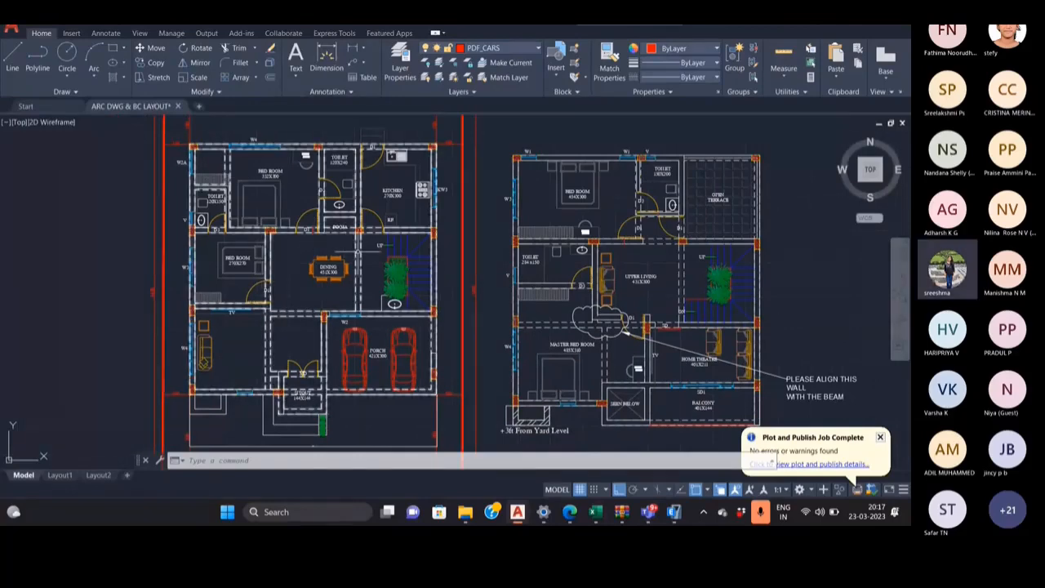
click(357, 251)
click(349, 248)
scroll(364, 243, up, 4)
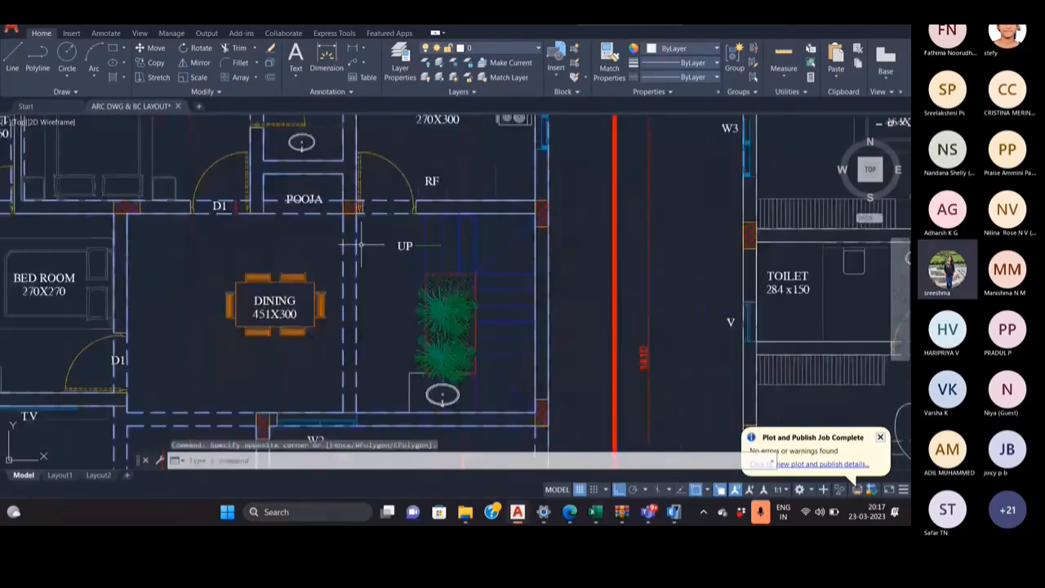
scroll(364, 231, down, 4)
middle_drag(334, 182, 342, 182)
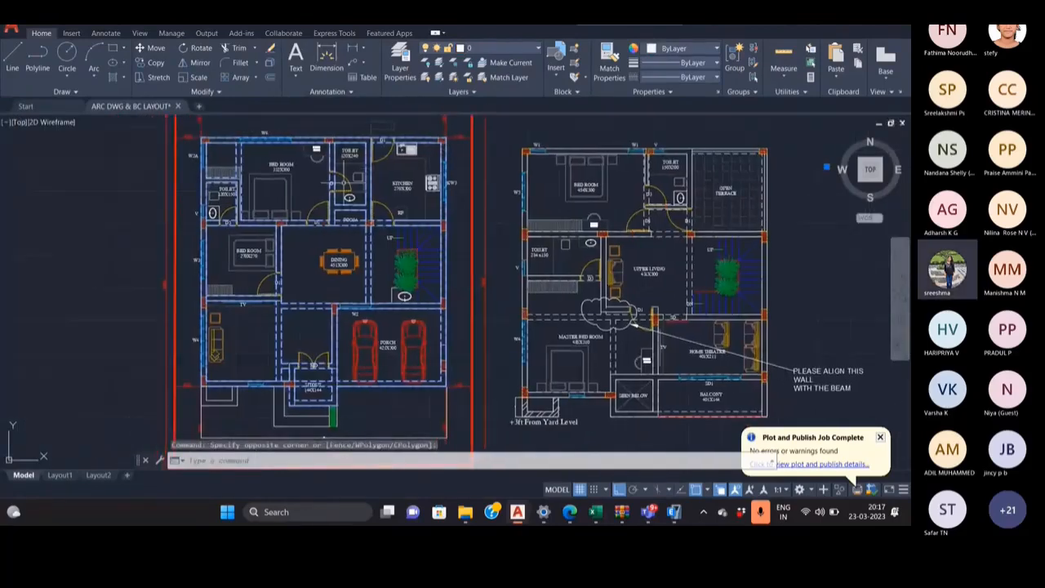
key(Escape)
Examine the ground floor walls around the bedroom, toilet and kitchen against the beam lines.
scroll(338, 150, up, 5)
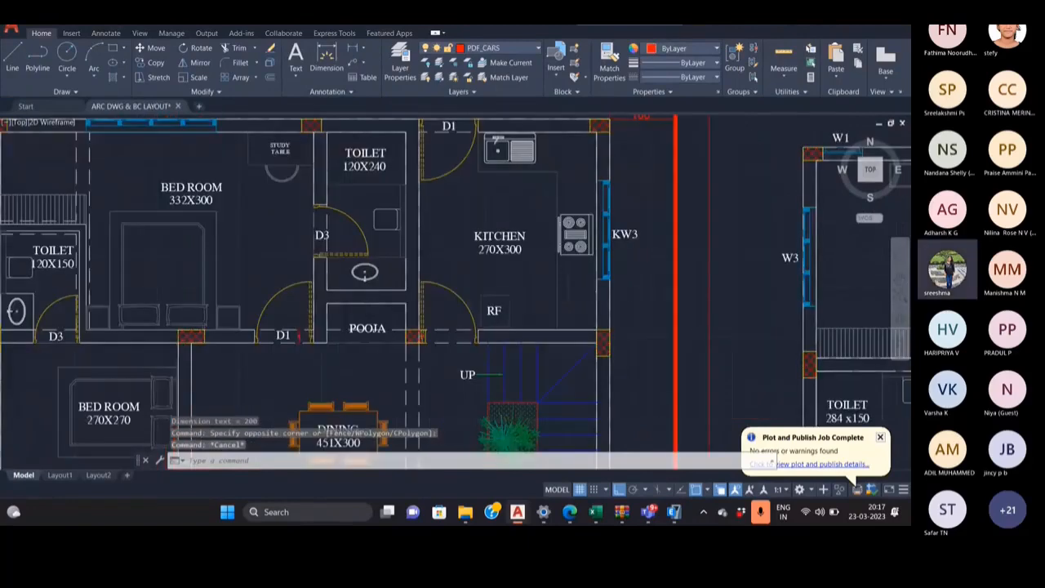
middle_drag(356, 145, 367, 209)
click(323, 285)
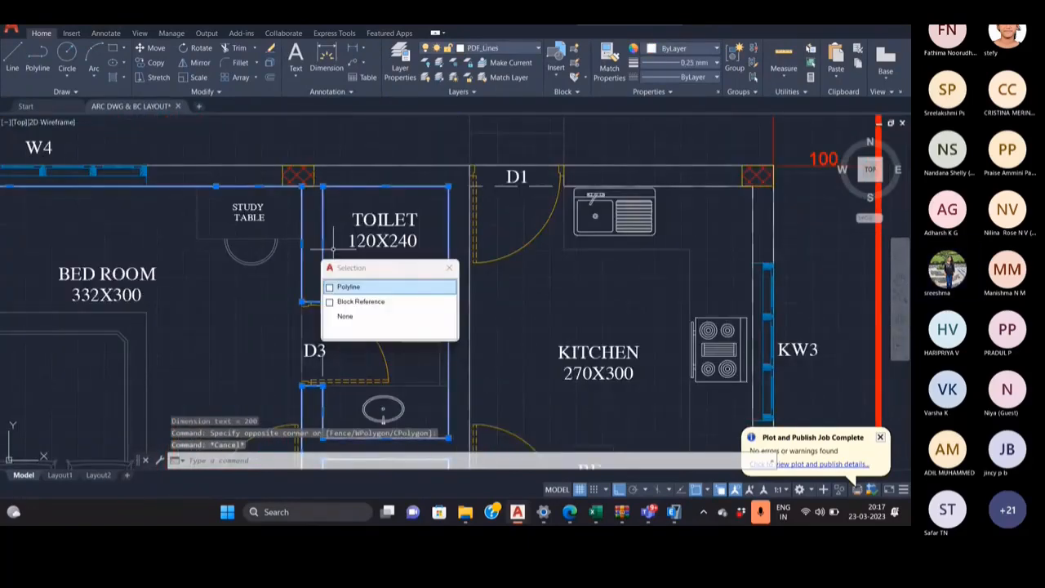
key(Escape)
scroll(336, 249, down, 5)
scroll(336, 249, up, 2)
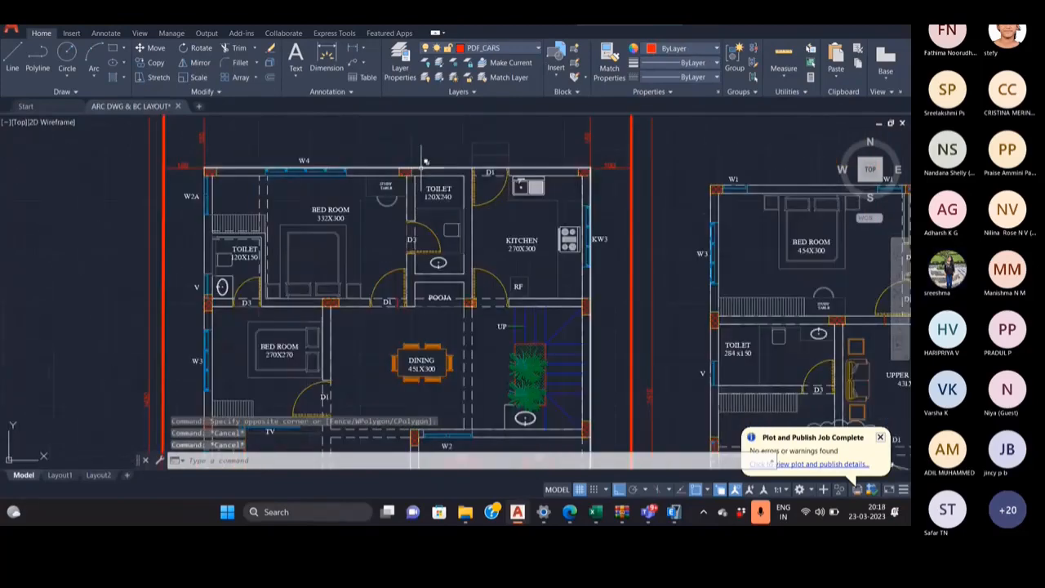
scroll(424, 164, up, 2)
scroll(424, 161, down, 3)
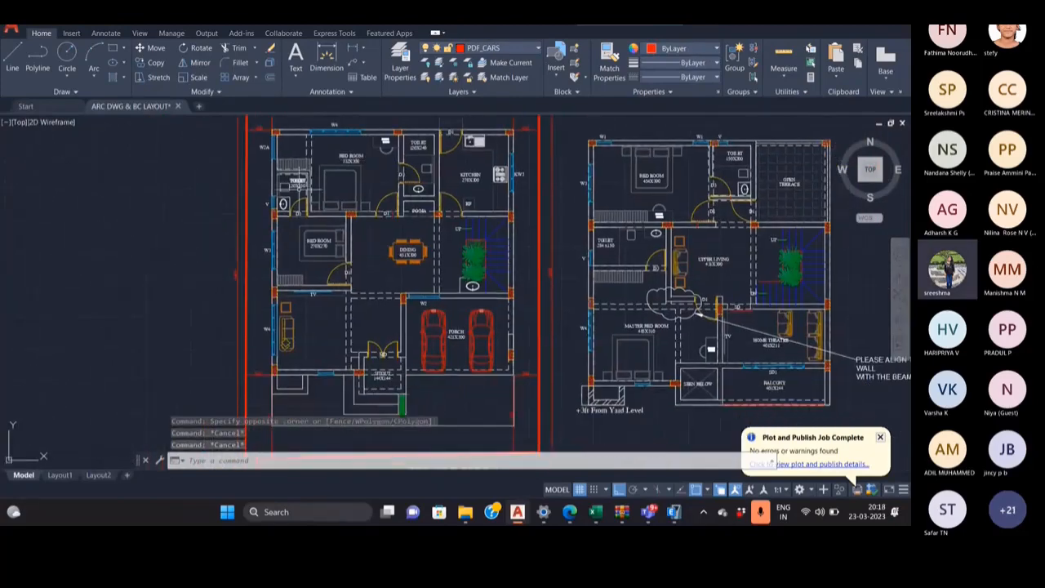
Examine which beams around the porch and sitout carry walls in the ground floor plan.
mouse_move(513, 308)
middle_down()
mouse_move(474, 280)
mouse_move(516, 243)
mouse_move(504, 275)
middle_up()
scroll(481, 296, up, 2)
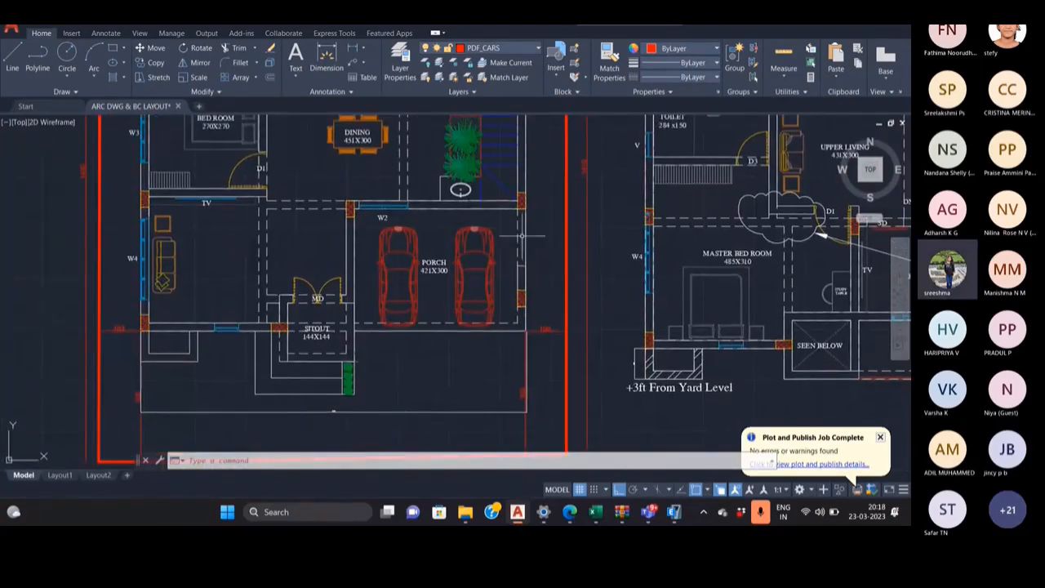
scroll(451, 251, down, 3)
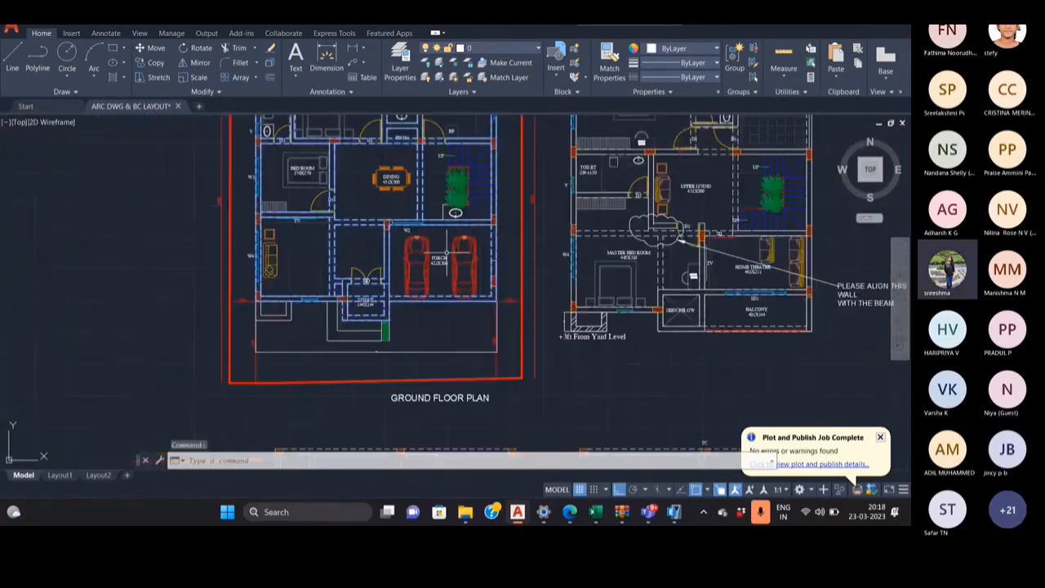
scroll(450, 250, down, 2)
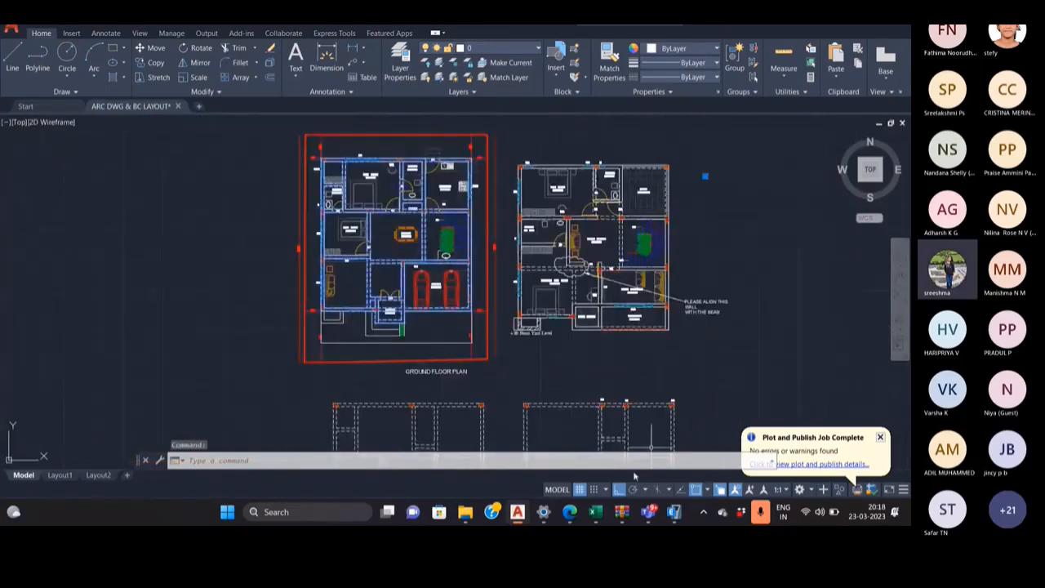
Switch to ETABS and add the interior and sitout beams of the GF plan to the selection.
click(674, 513)
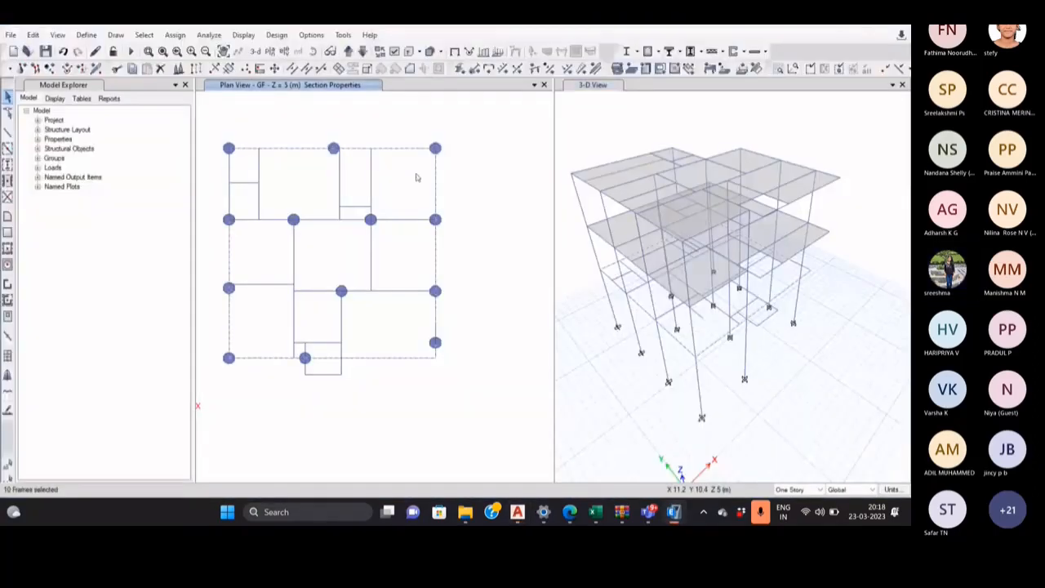
drag(369, 188, 368, 188)
drag(267, 169, 252, 190)
drag(280, 225, 228, 199)
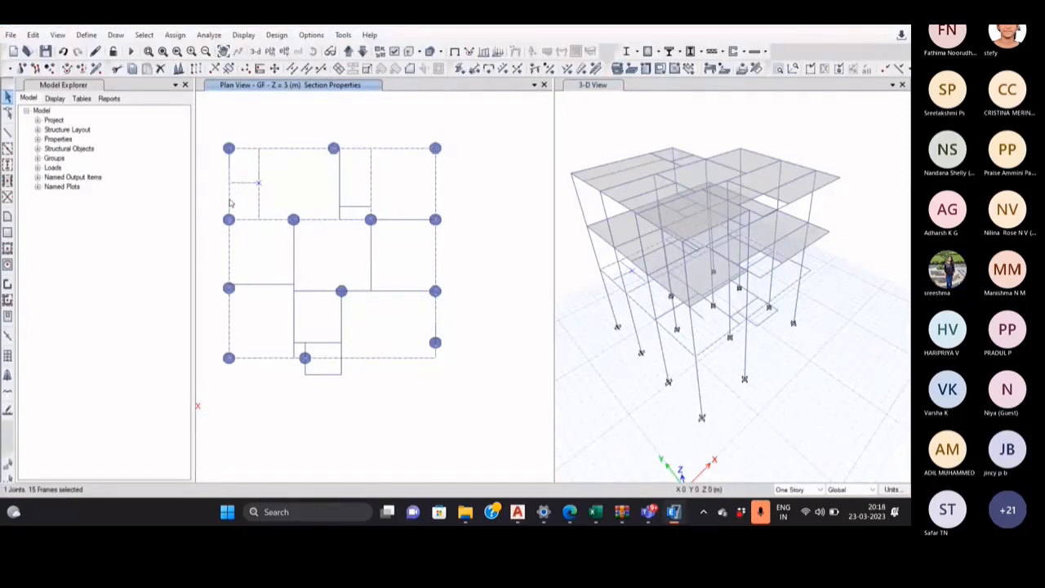
drag(359, 224, 334, 212)
drag(410, 228, 268, 277)
mouse_move(279, 279)
mouse_down()
mouse_move(260, 301)
mouse_move(293, 278)
mouse_up()
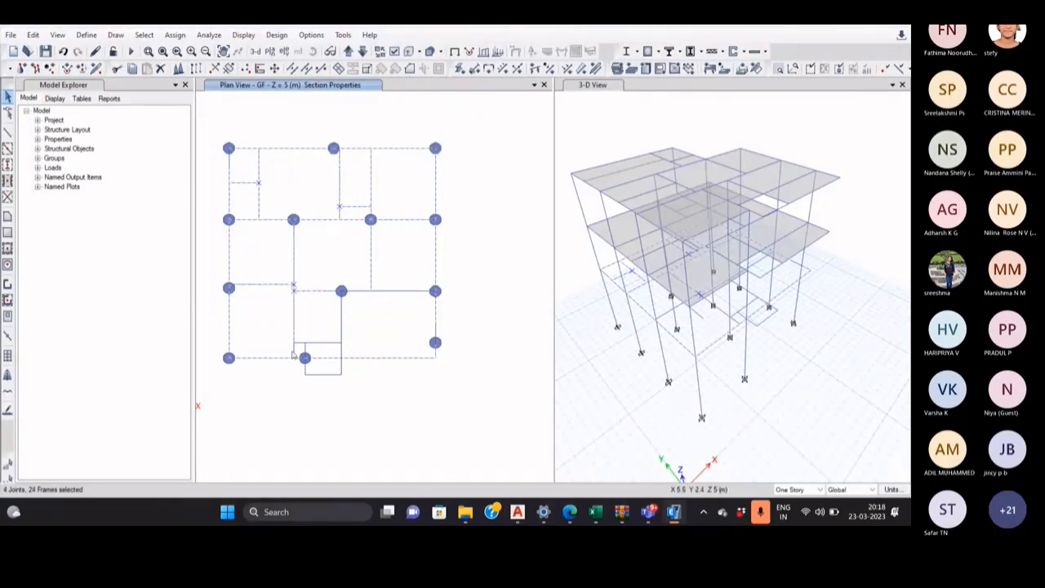
drag(299, 359, 281, 338)
drag(361, 373, 296, 377)
scroll(285, 359, up, 5)
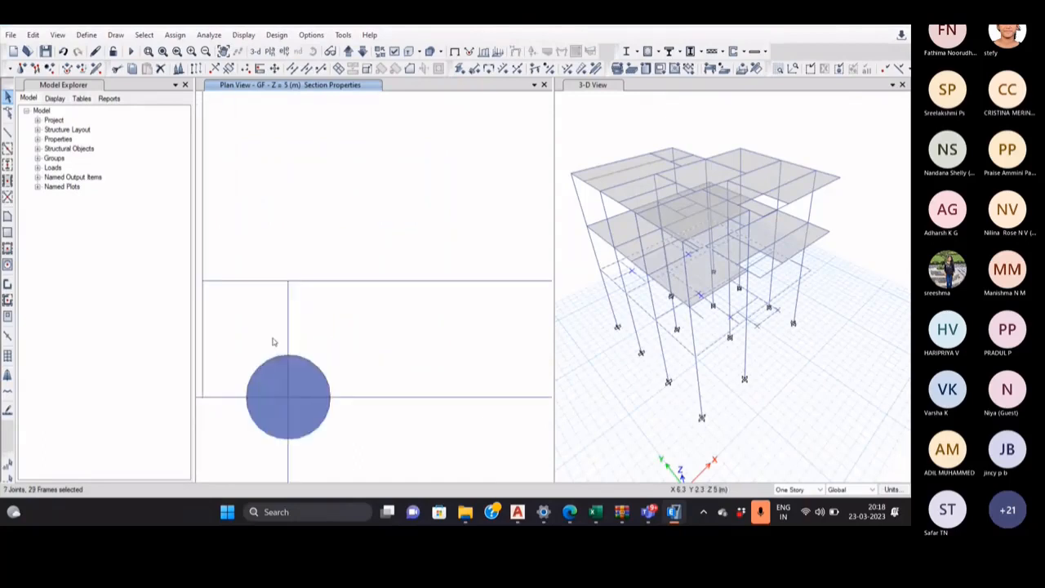
scroll(274, 342, down, 5)
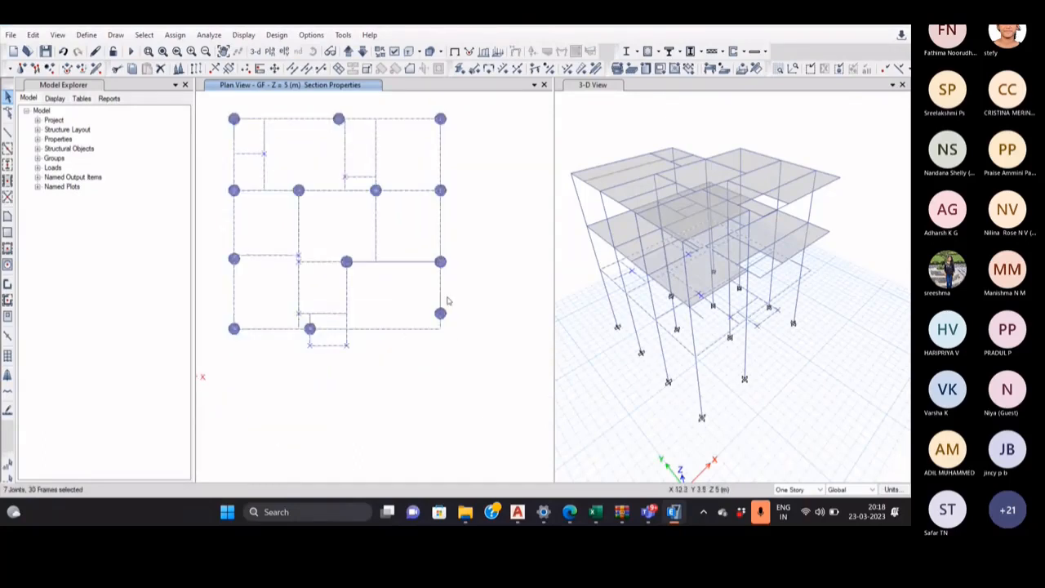
click(441, 333)
Show the FF plan at Z = 8.1 m, and switch to AutoCAD to examine the first floor layout beside the ground floor plan.
click(362, 50)
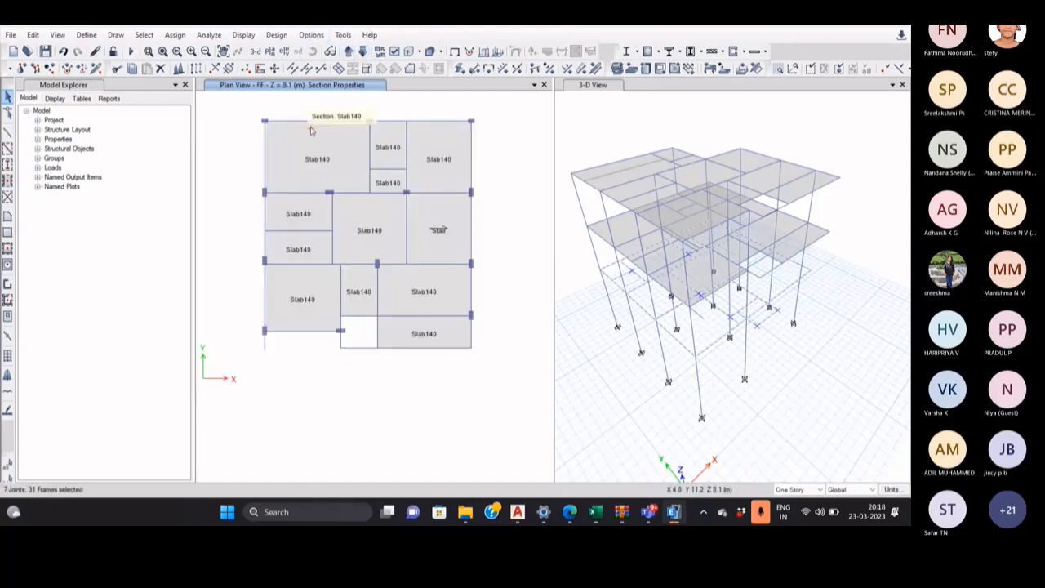
click(672, 511)
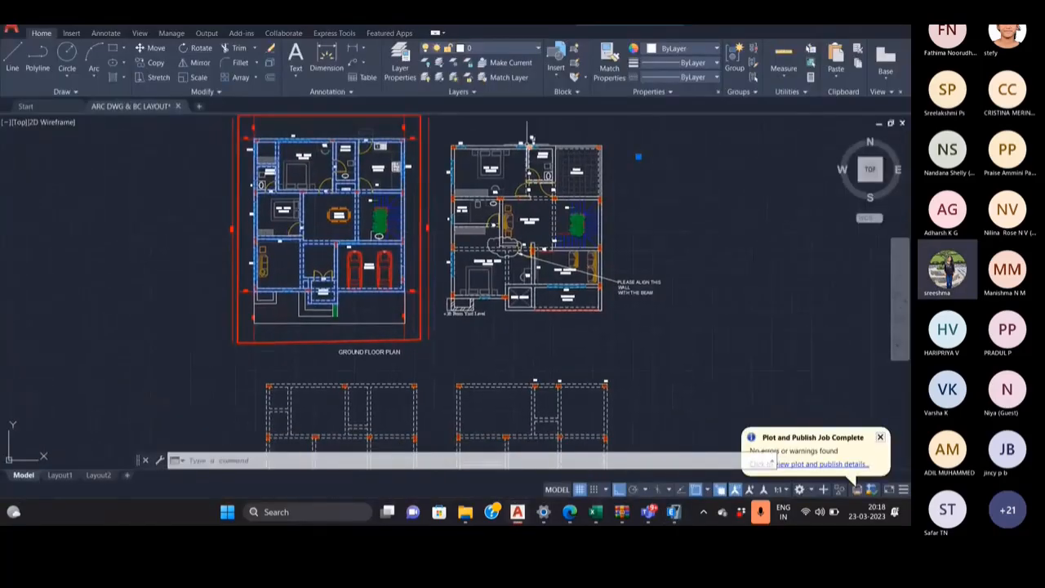
scroll(633, 159, up, 3)
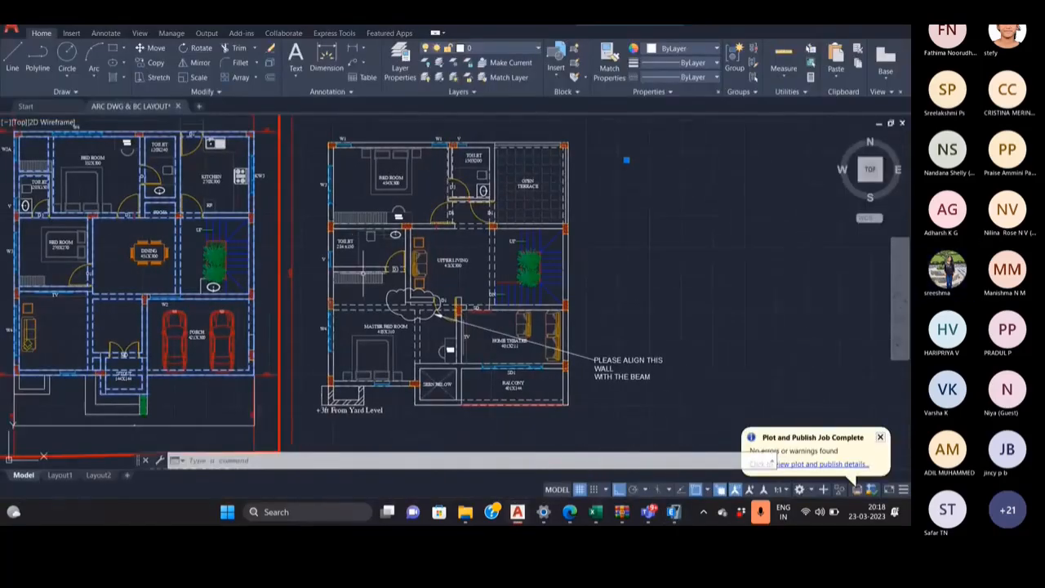
middle_drag(507, 369, 509, 372)
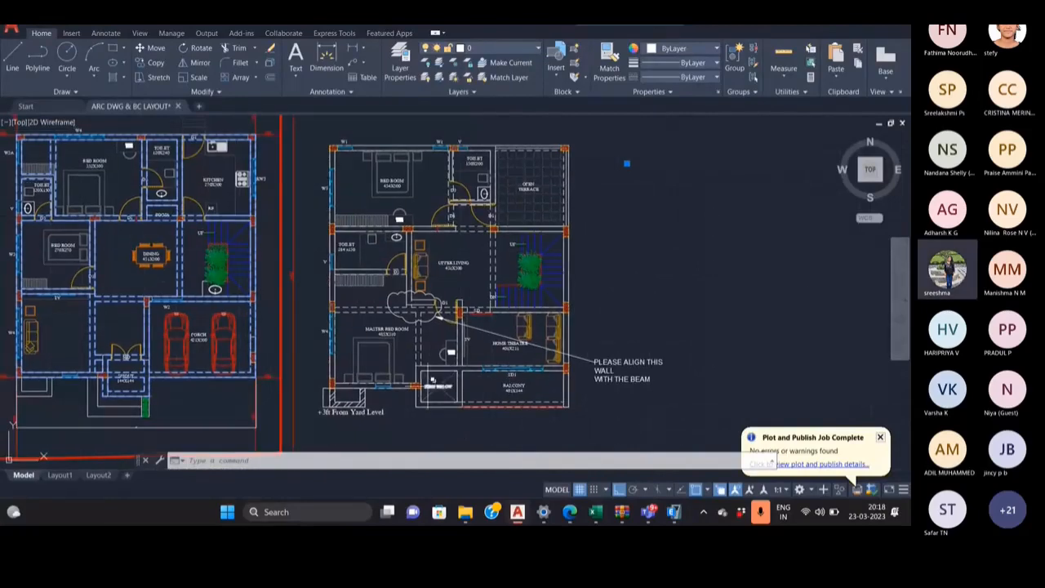
middle_drag(435, 365, 425, 378)
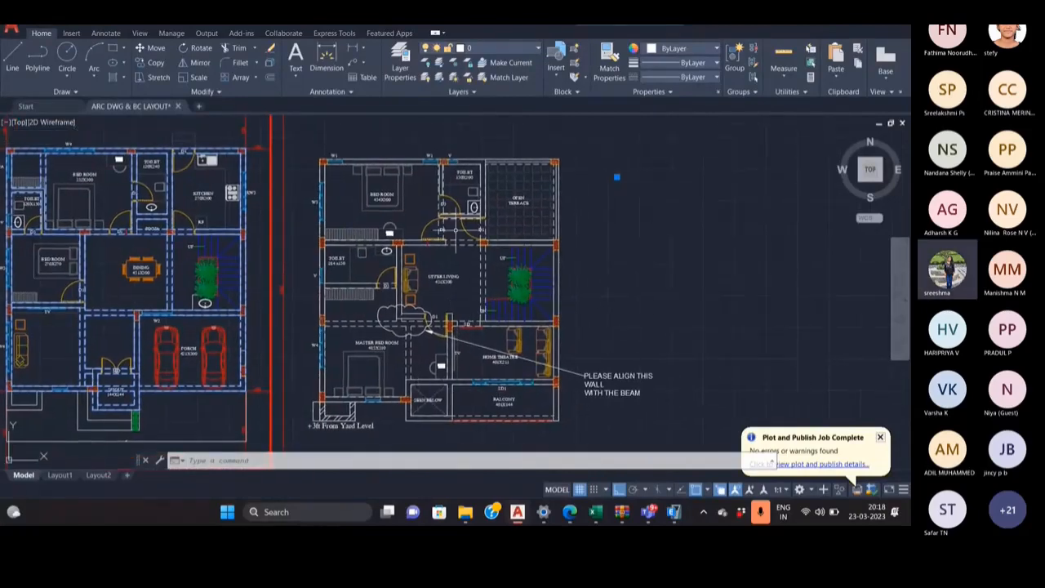
Examine the thickness of the first floor toilet wall between doors D3 and D1 against the beam lines.
scroll(456, 215, up, 2)
scroll(463, 213, up, 4)
middle_drag(470, 217, 471, 283)
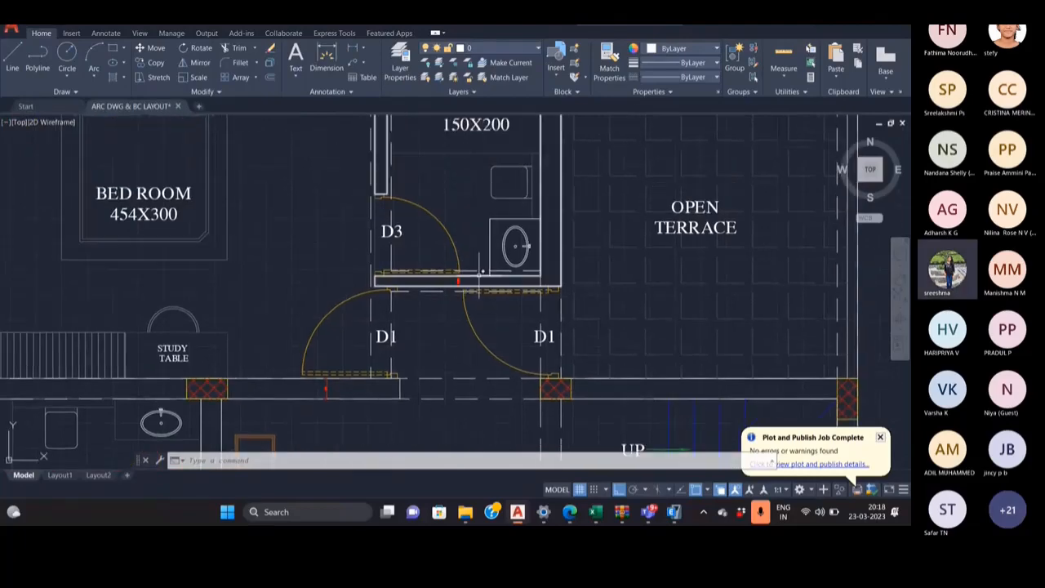
scroll(471, 282, up, 2)
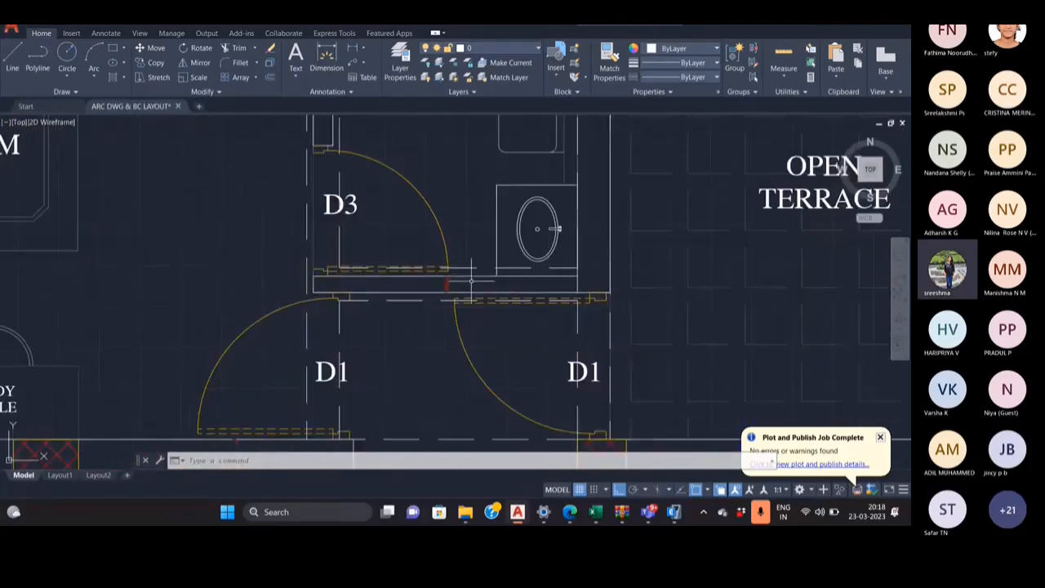
scroll(471, 280, down, 3)
scroll(495, 274, up, 2)
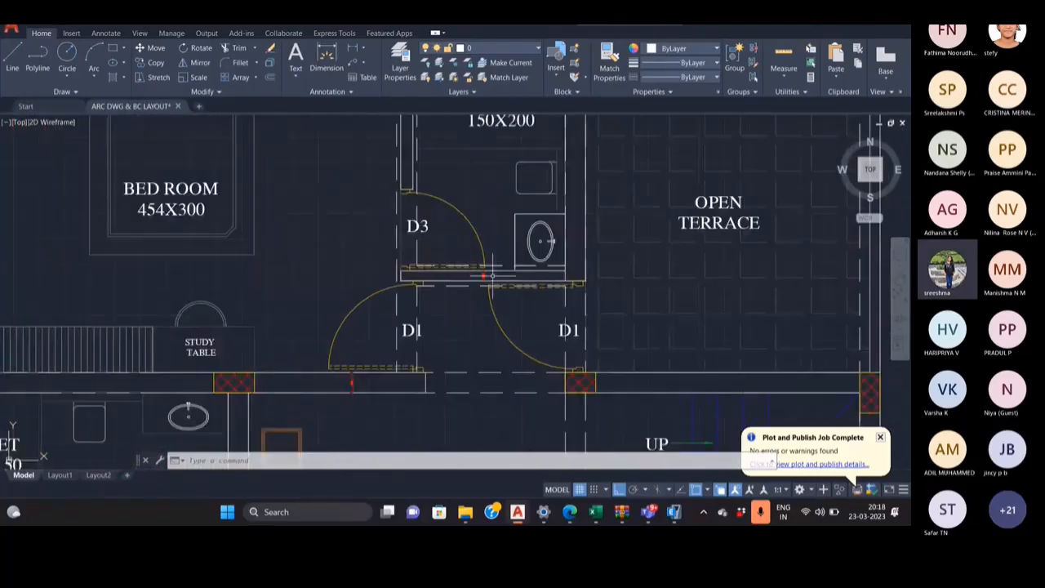
scroll(496, 275, up, 2)
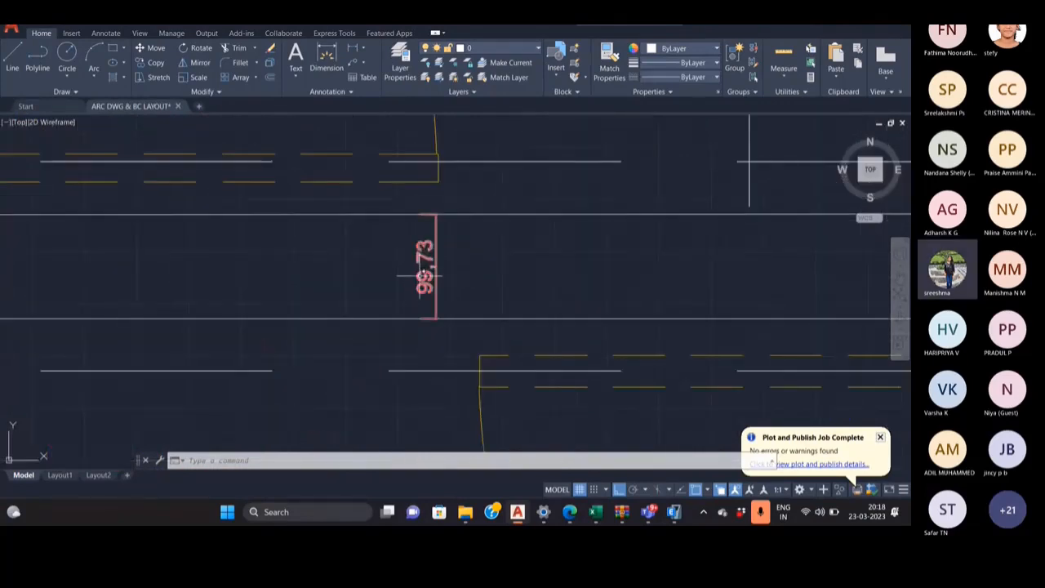
scroll(418, 272, up, 2)
scroll(438, 238, down, 5)
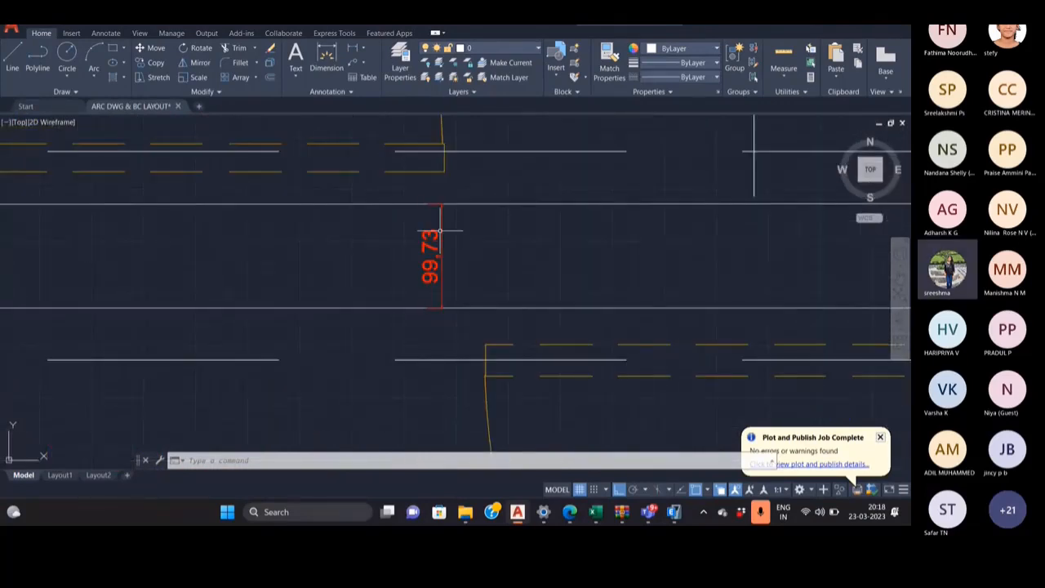
scroll(433, 236, up, 1)
scroll(446, 241, down, 4)
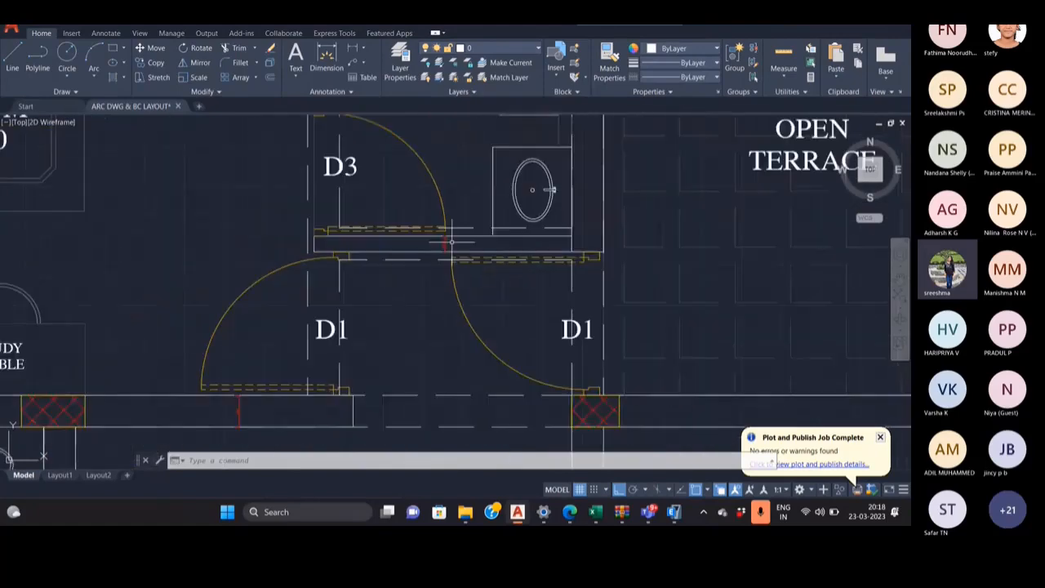
scroll(434, 244, up, 2)
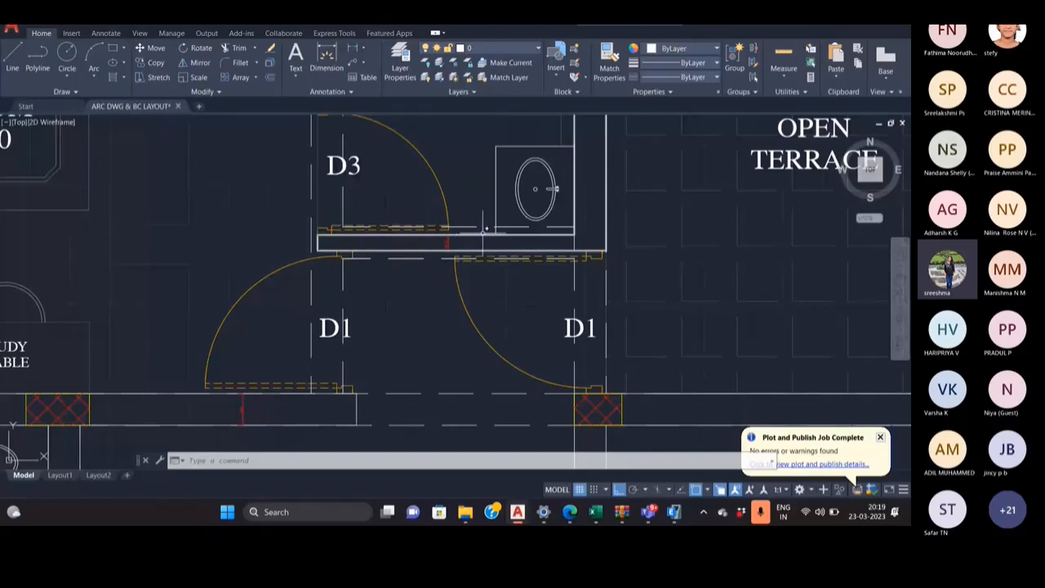
scroll(484, 220, down, 2)
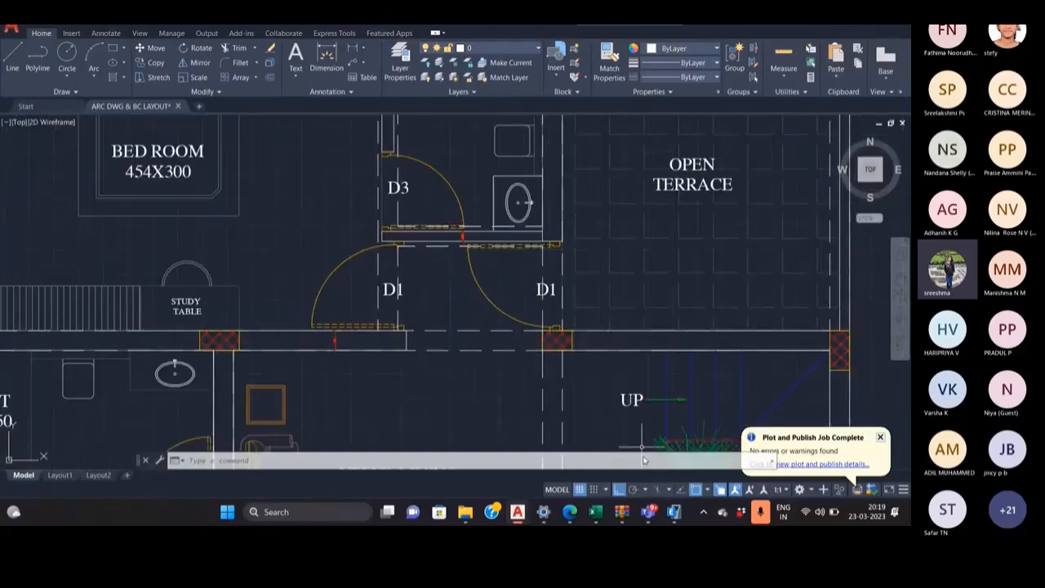
Switch to ETABS and add the FF beams along the rear edge and beside the two small toilet-side slabs to the selection.
click(672, 513)
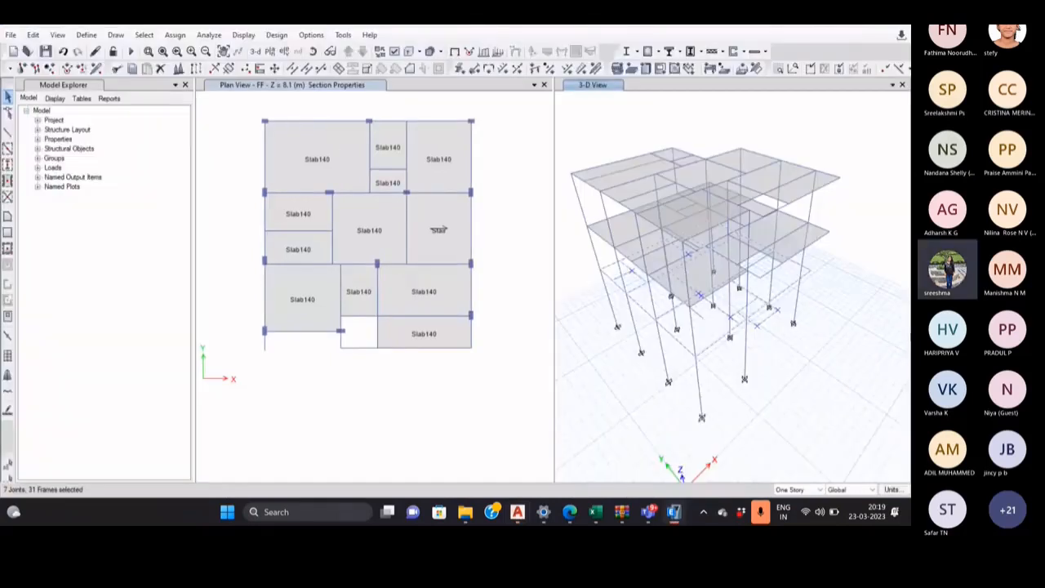
click(315, 123)
click(384, 124)
click(407, 135)
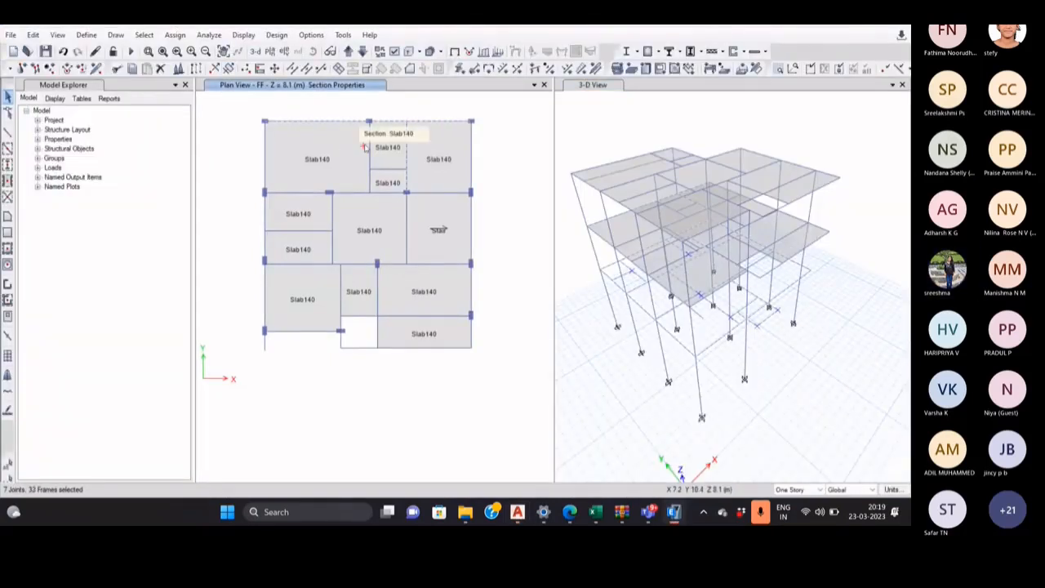
click(367, 146)
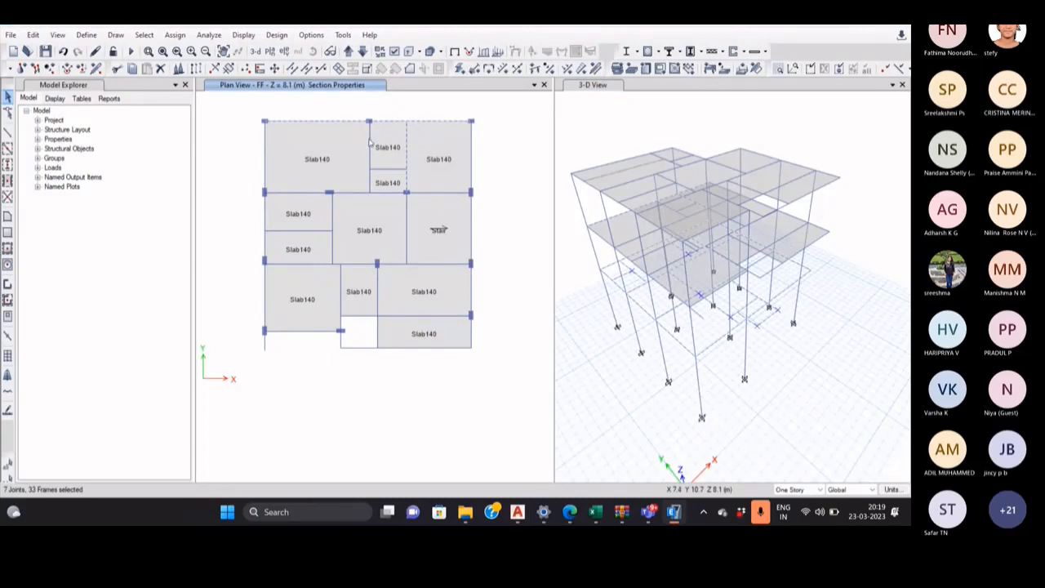
Add the FF beams on the outer side of the bedroom and along the front line of the rear slabs.
click(265, 218)
click(266, 173)
click(289, 193)
click(346, 193)
click(428, 194)
Add the FF beams on the terrace's outer edge, around the stair slab and around the pair of small slabs opposite it.
click(471, 180)
click(472, 219)
click(407, 213)
click(422, 262)
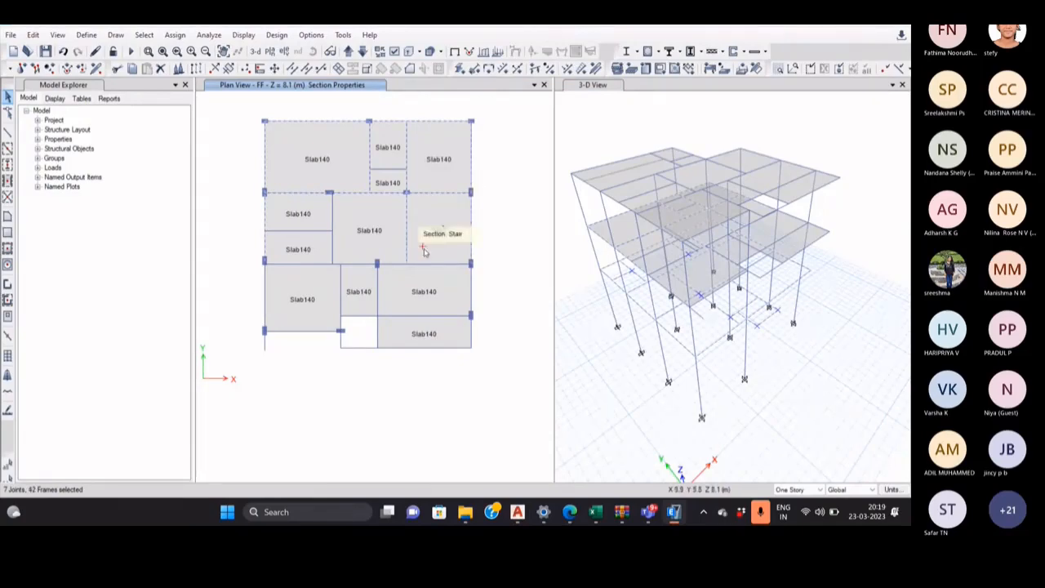
click(332, 234)
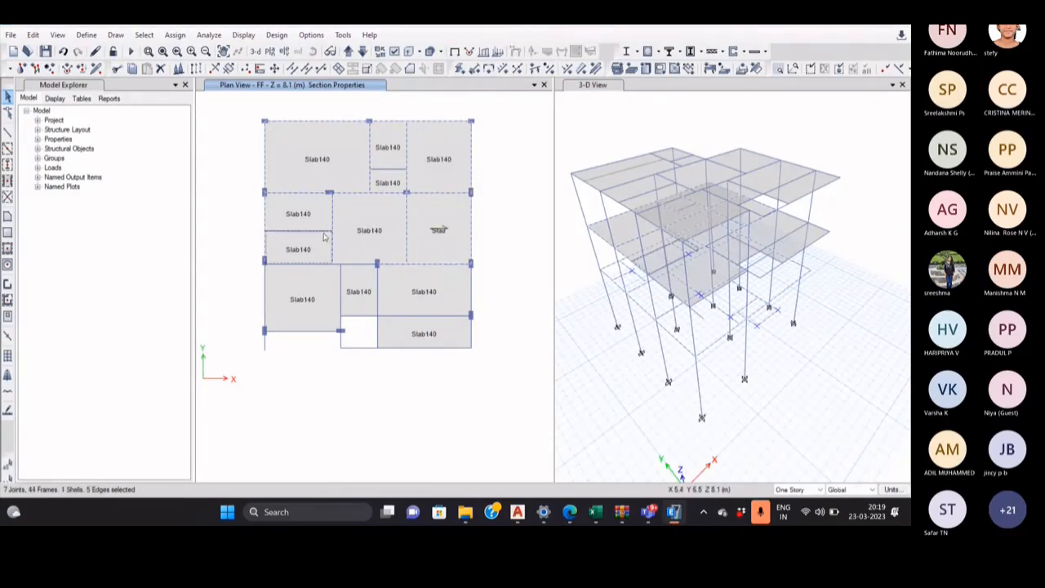
click(321, 231)
click(306, 263)
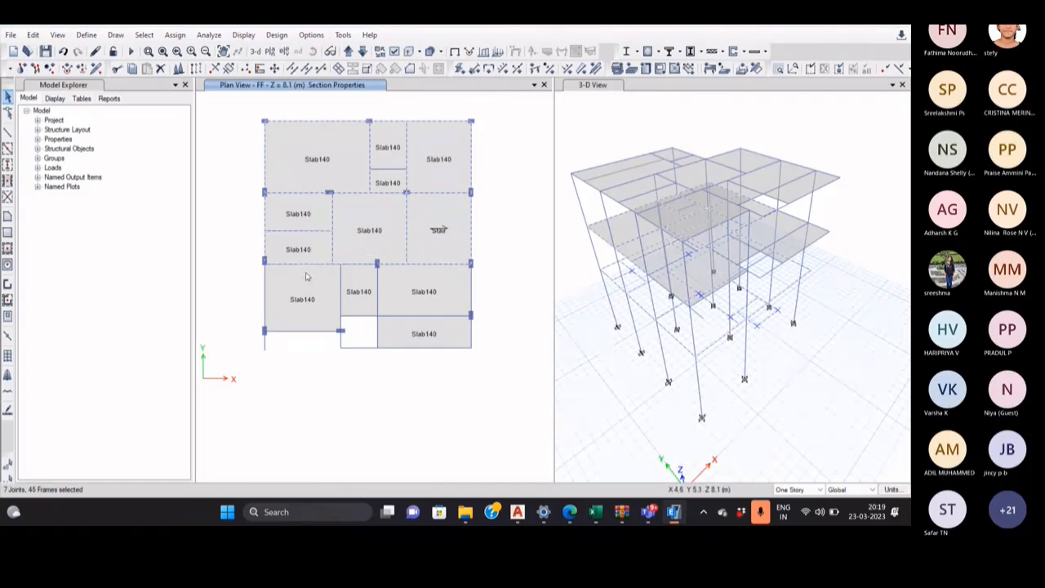
Add the FF beams around the front slabs, balcony and open bay, plus the short projecting corner beam, keeping slabs unselected.
click(265, 282)
drag(271, 358, 254, 341)
click(296, 330)
click(342, 297)
click(352, 317)
drag(352, 352, 328, 339)
click(471, 290)
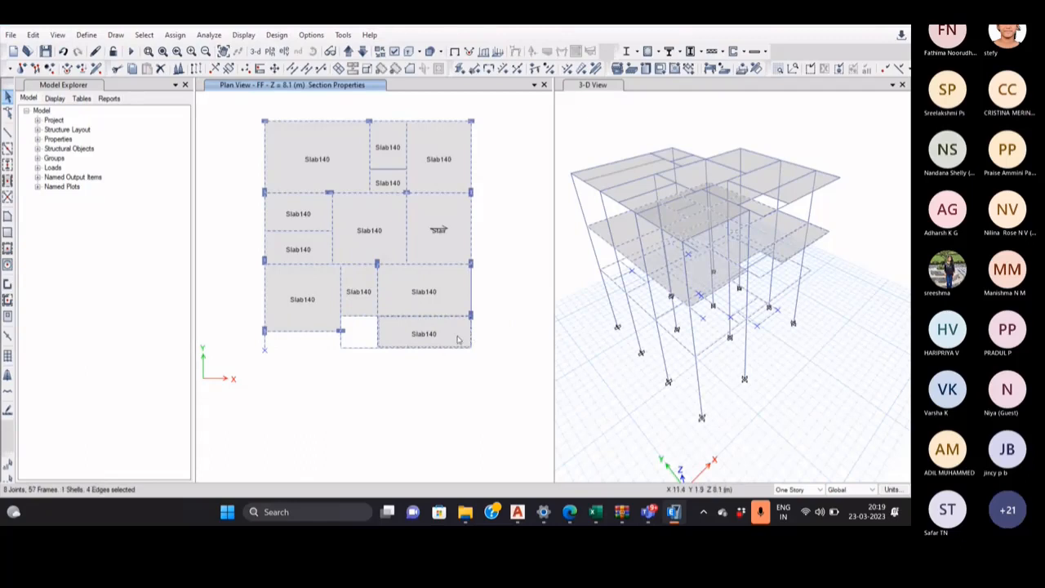
click(471, 295)
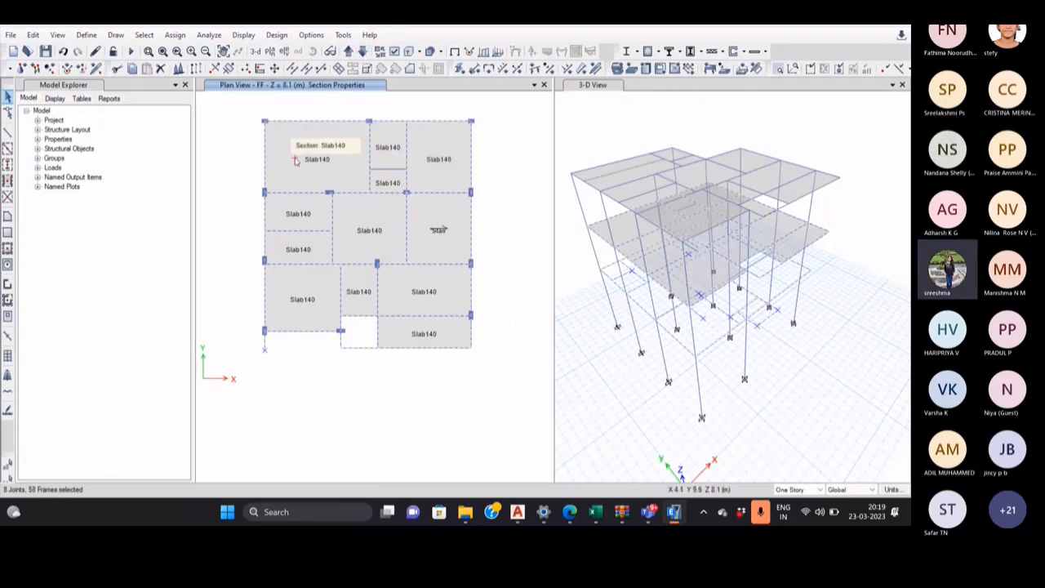
Start a distributed frame load assignment for the selected beams with the load pattern Live>3.
click(175, 35)
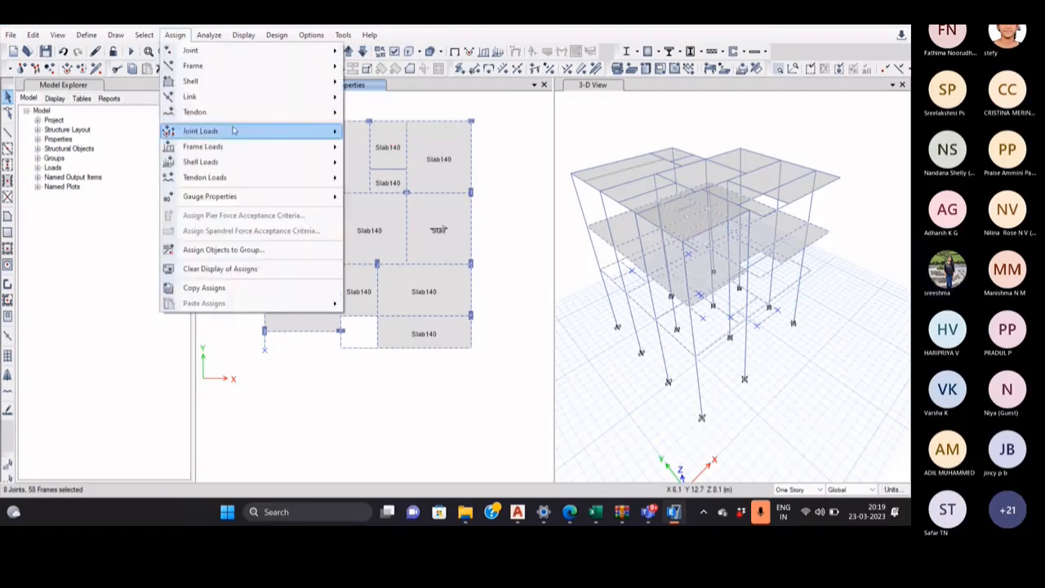
mouse_move(228, 147)
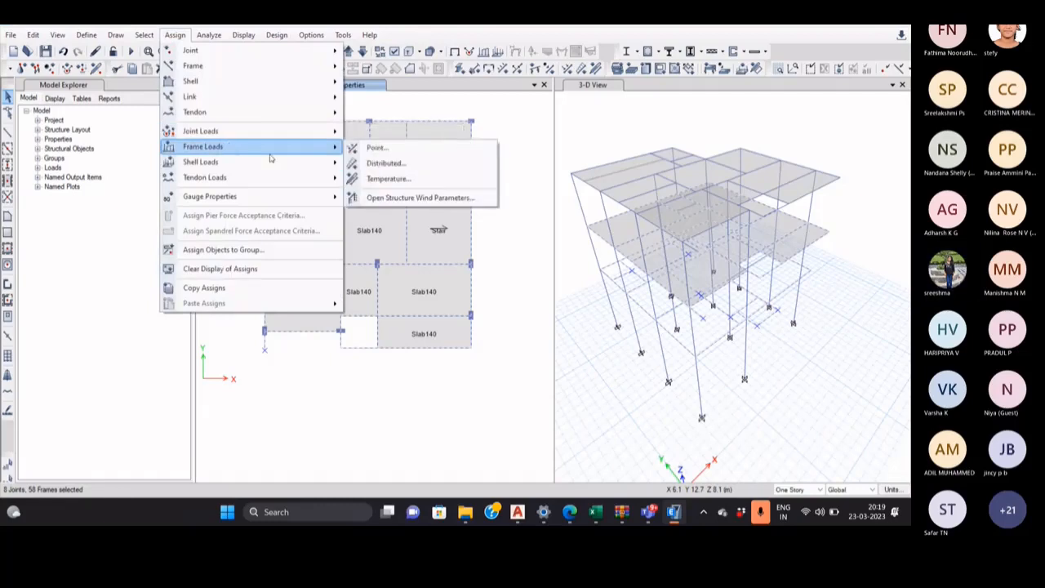
mouse_move(303, 157)
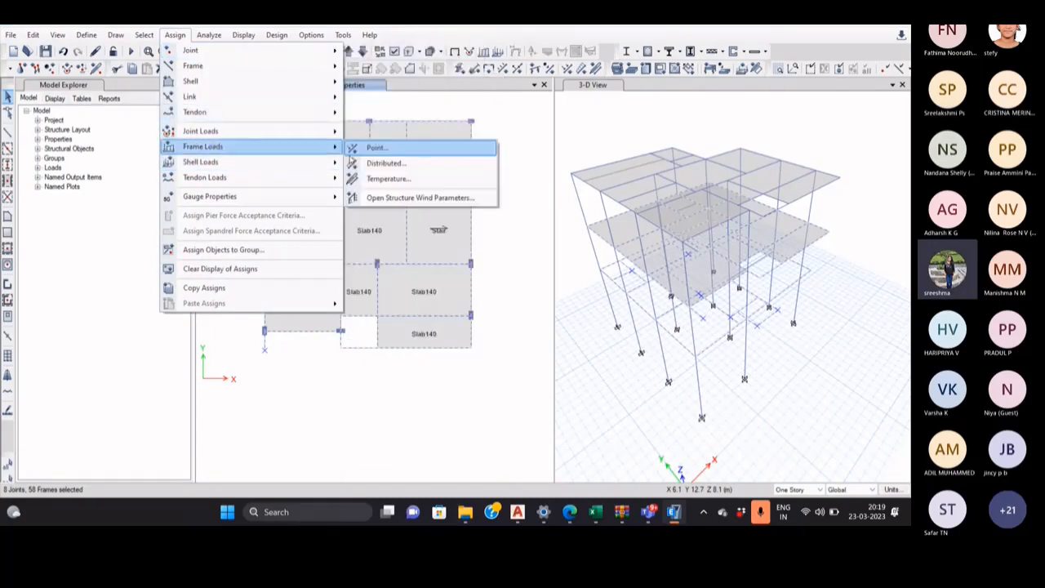
click(382, 162)
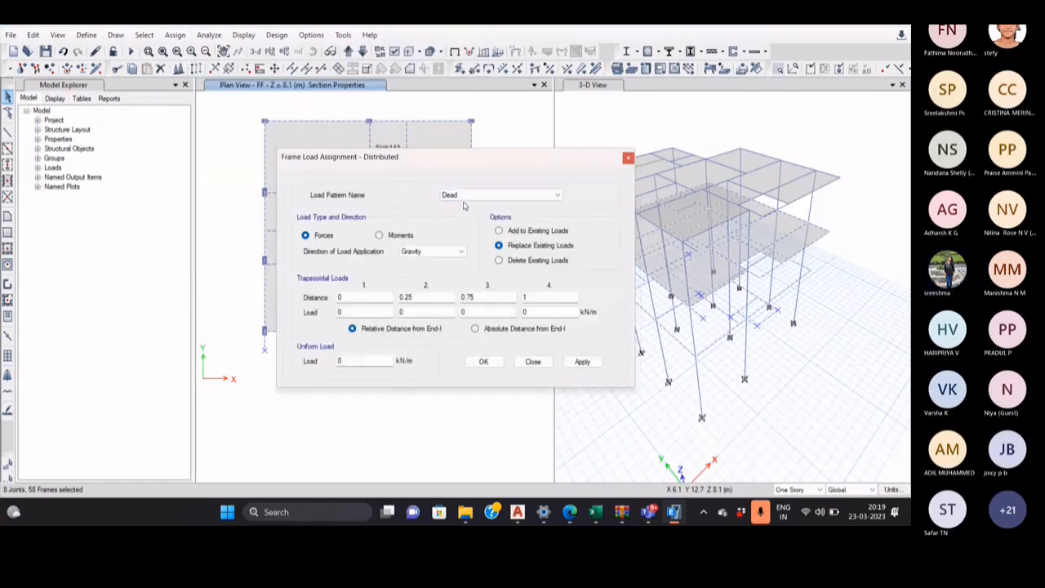
click(465, 197)
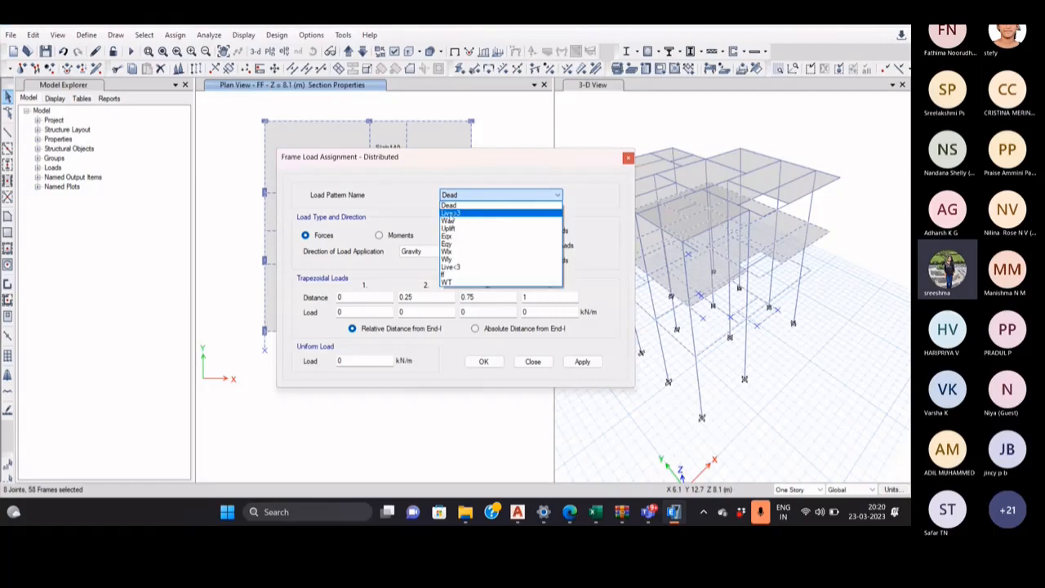
click(467, 214)
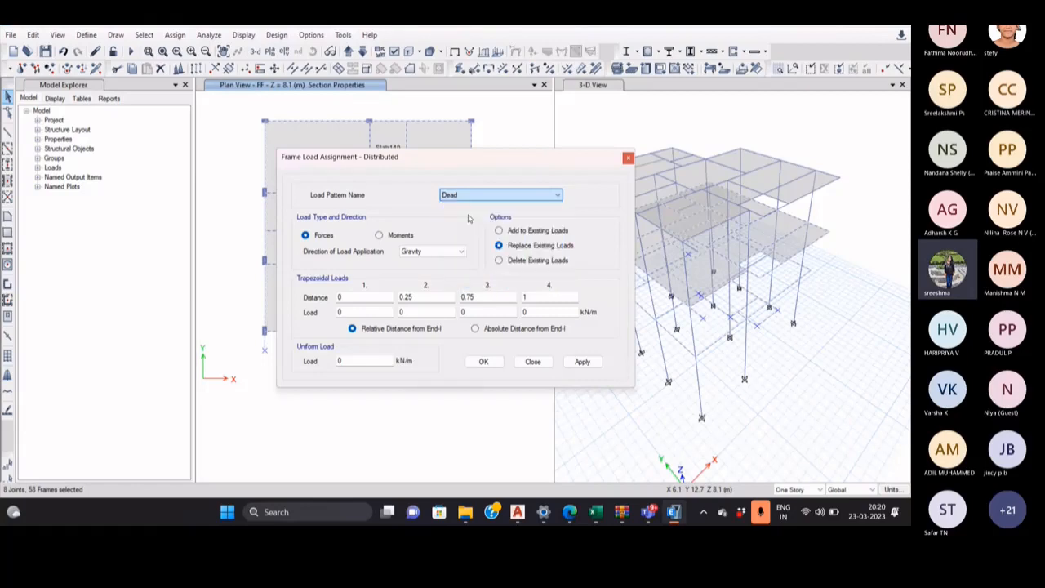
Set the uniform load to 2.6*.2*20 kN/m and apply it to the selected beams.
click(366, 363)
key(BackSpace)
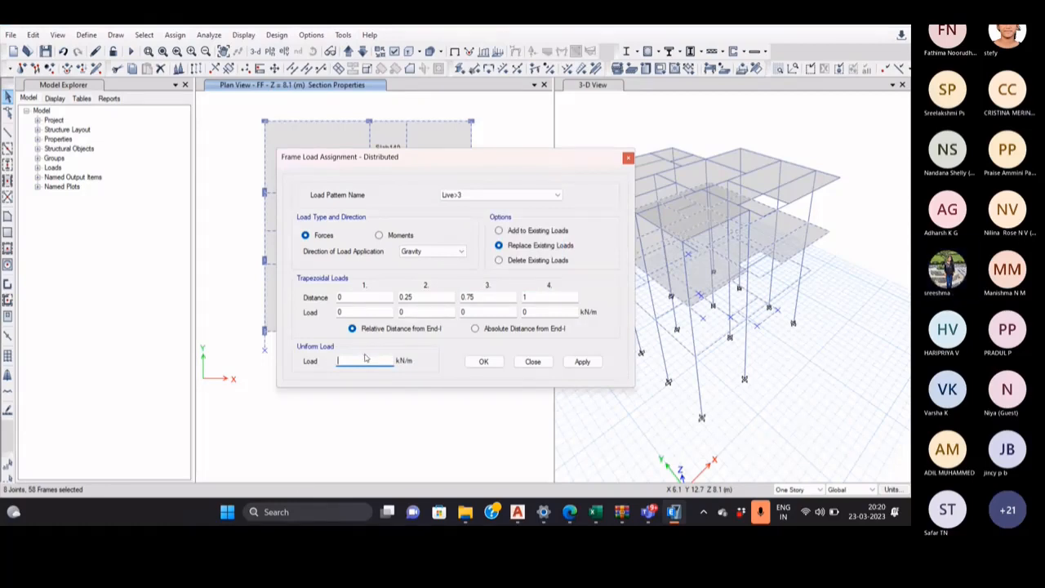
text(2)
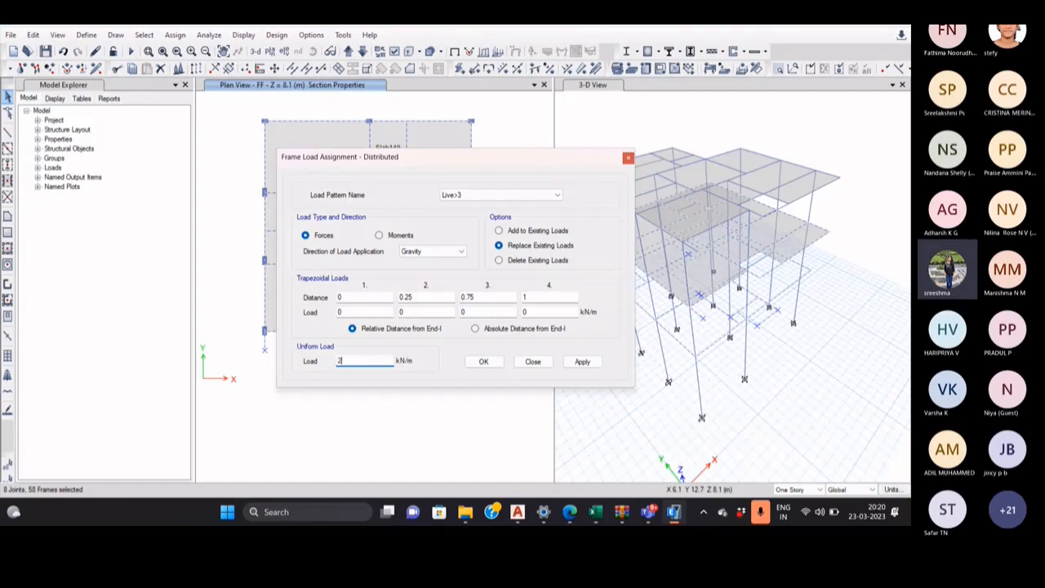
text(.6)
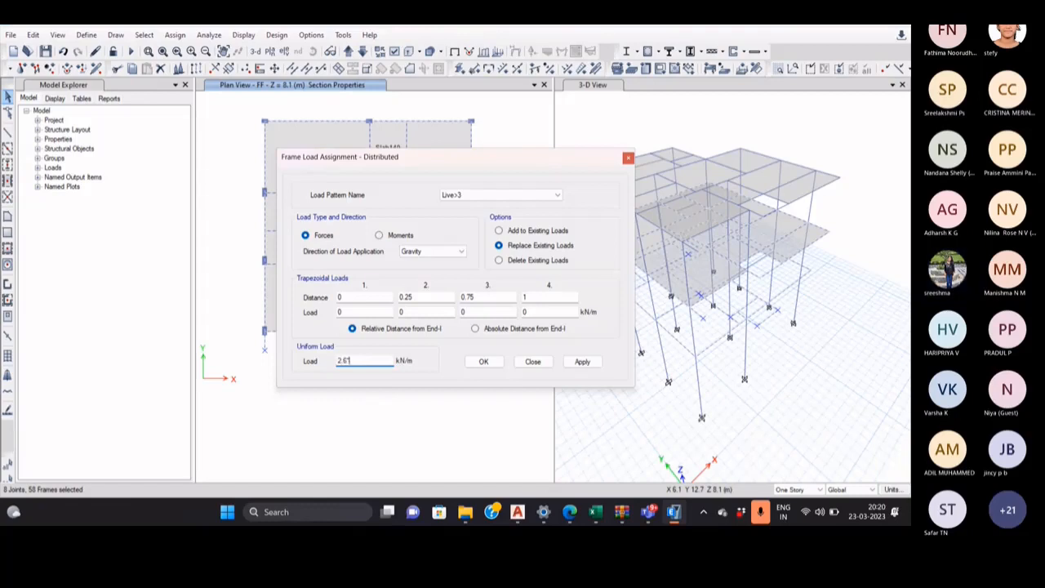
text(*2)
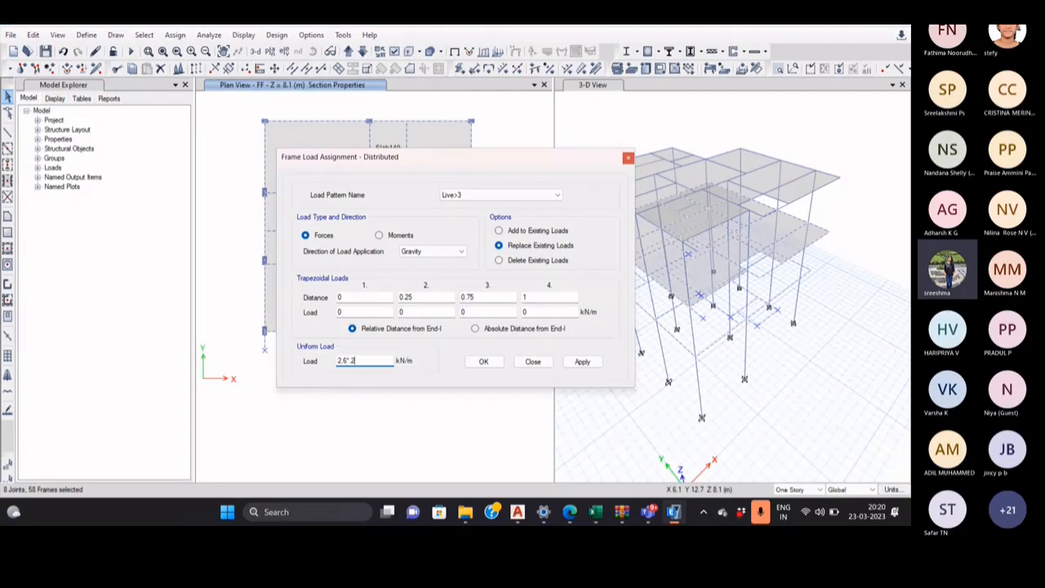
text(1)
text(2)
text(0)
key(Return)
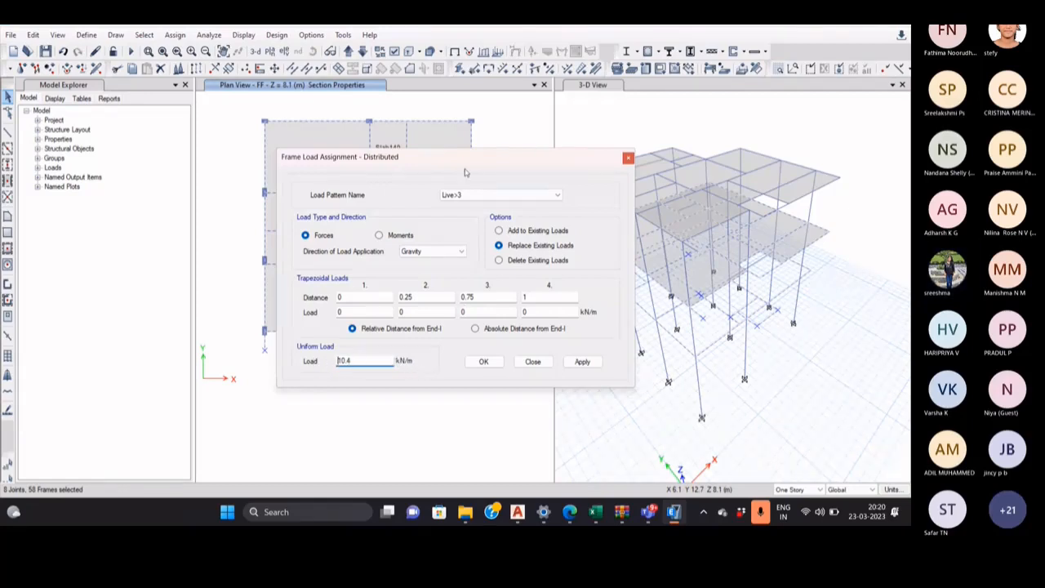
drag(484, 158, 428, 375)
click(612, 305)
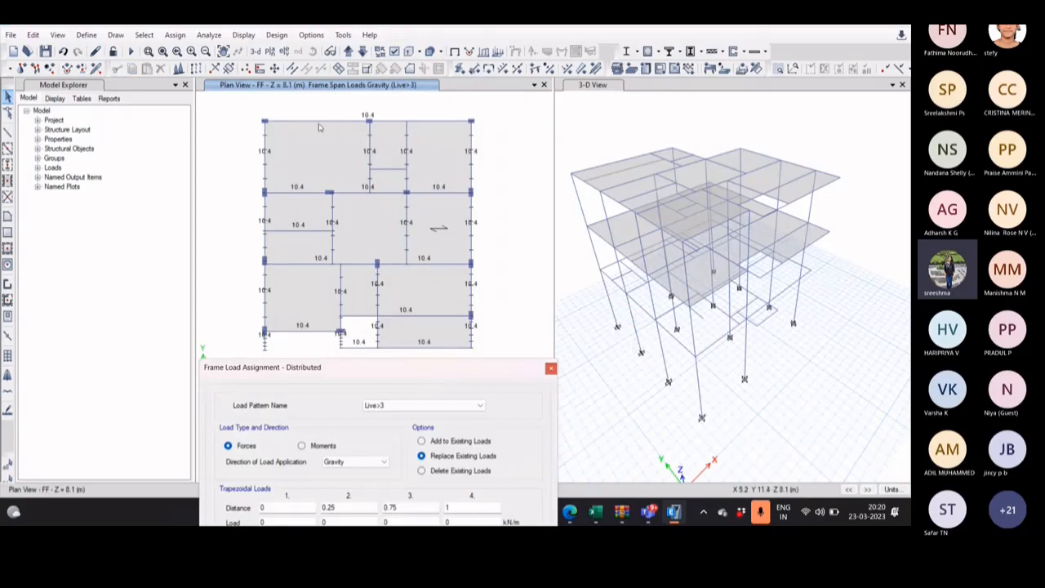
Assign a Live>3 uniform load of 2.6*.1*20 kN/m to the short FF beam between the two small slabs at the rear.
middle_drag(441, 217, 439, 207)
drag(408, 368, 716, 139)
middle_drag(374, 173, 349, 192)
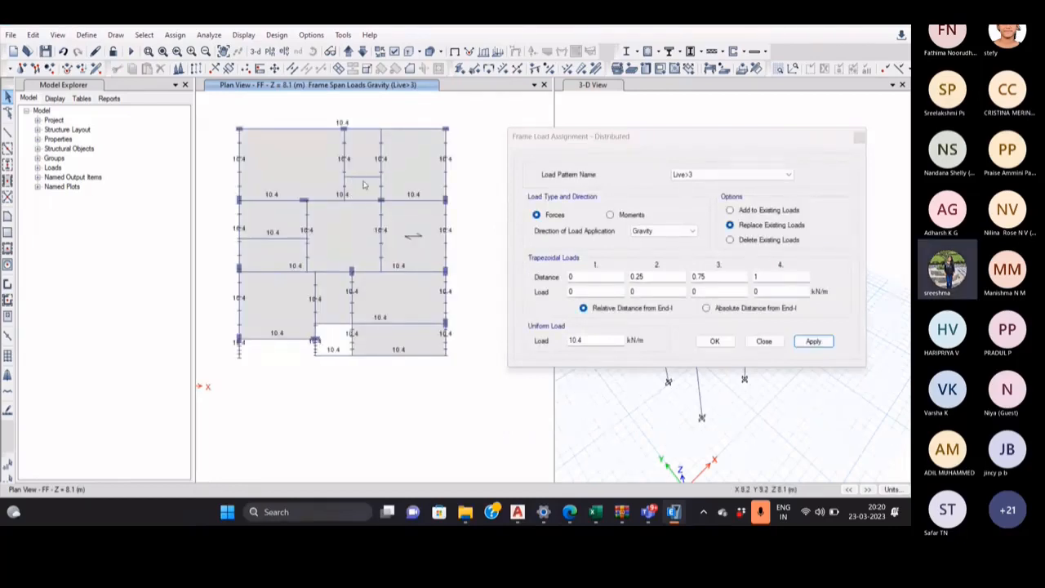
click(365, 177)
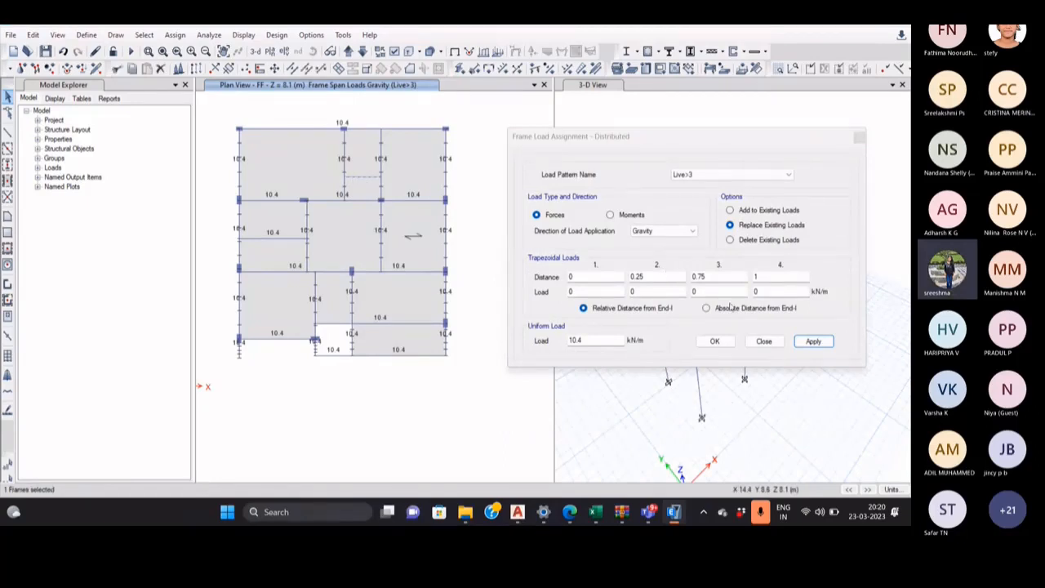
click(596, 341)
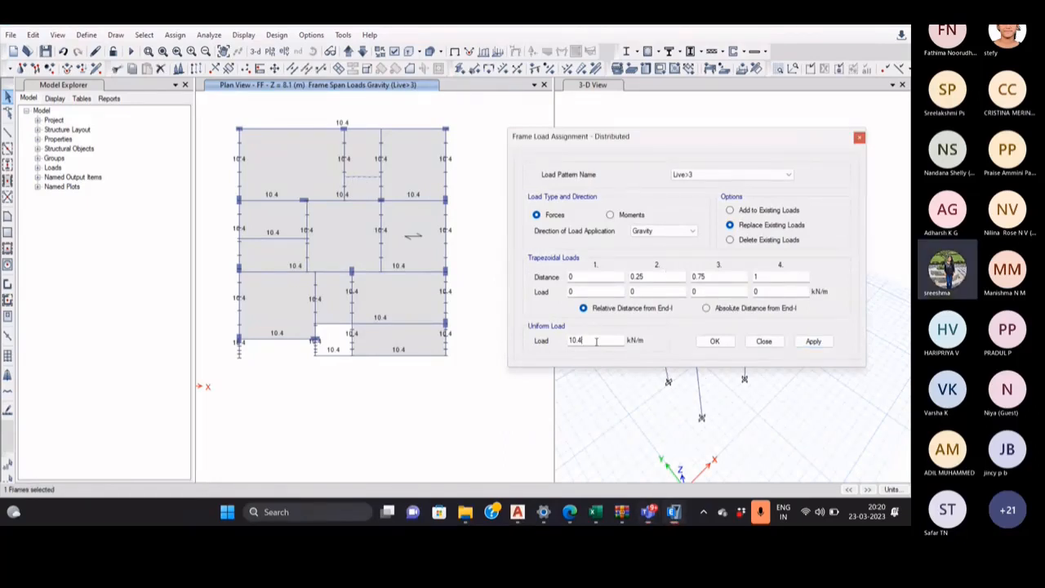
key(BackSpace)
key(BackSpace)
key(BackSpace)
key(BackSpace)
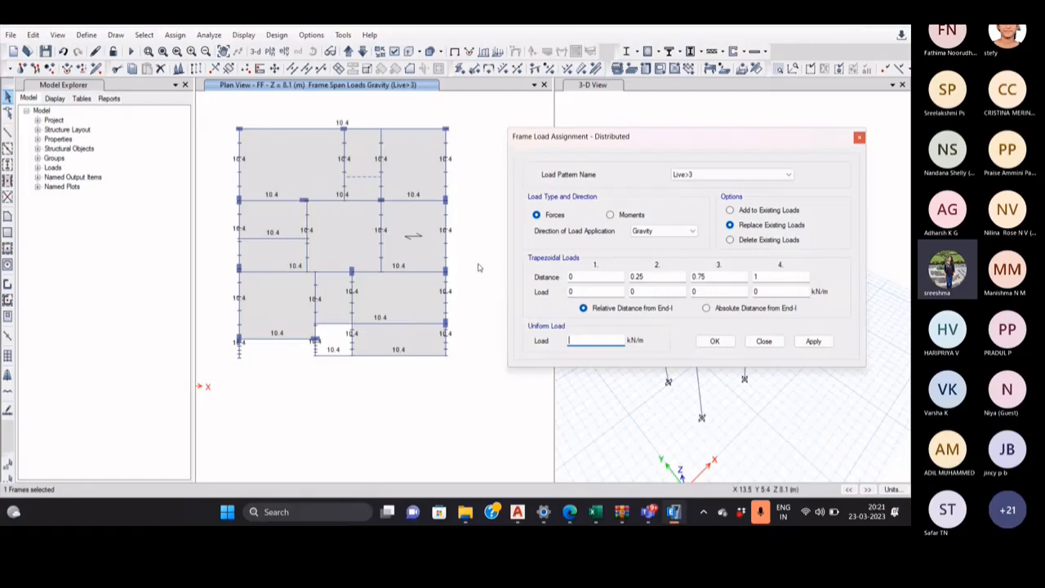
text(2.5)
text(*1*20)
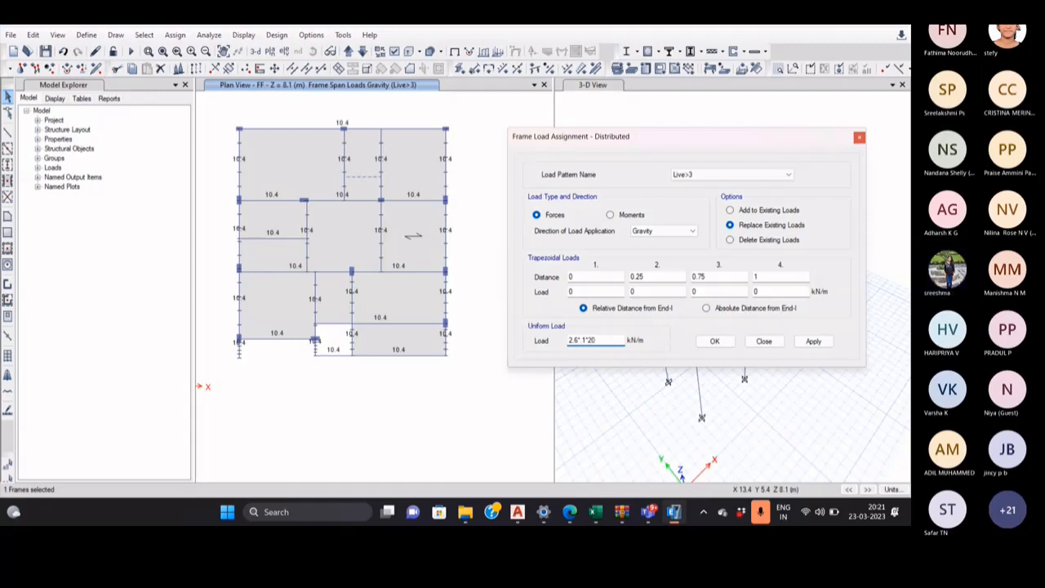
key(Return)
click(812, 341)
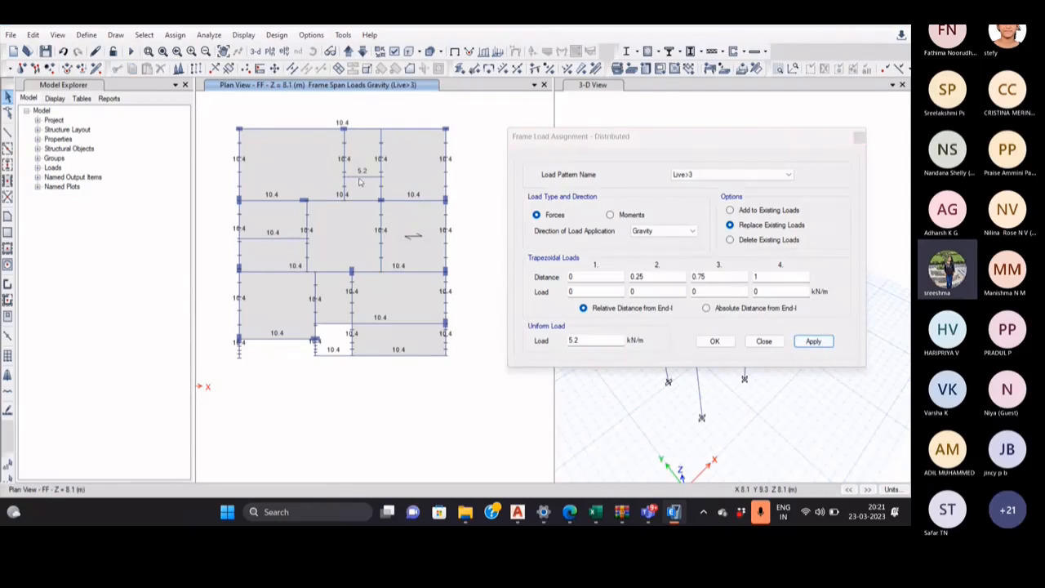
click(710, 343)
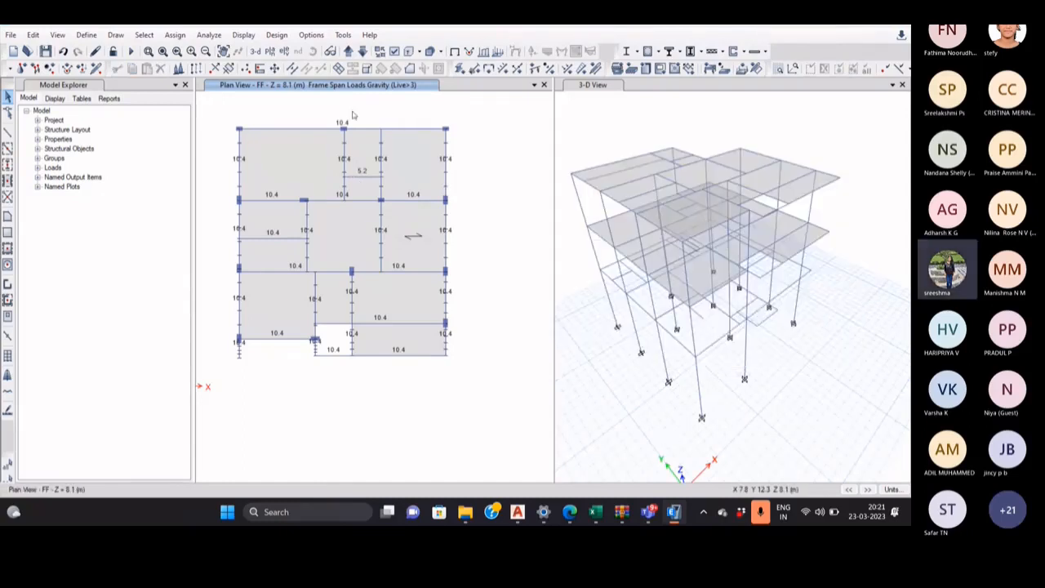
Display the terrace plan and select the beams along the roof's outer perimeter, leaving the interior beams and slabs unselected.
click(348, 50)
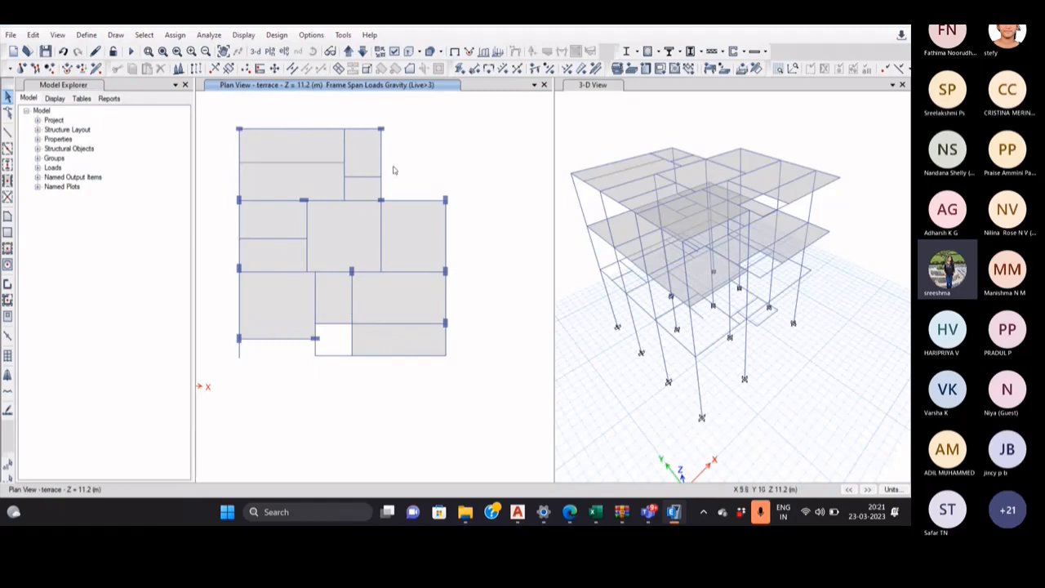
click(320, 132)
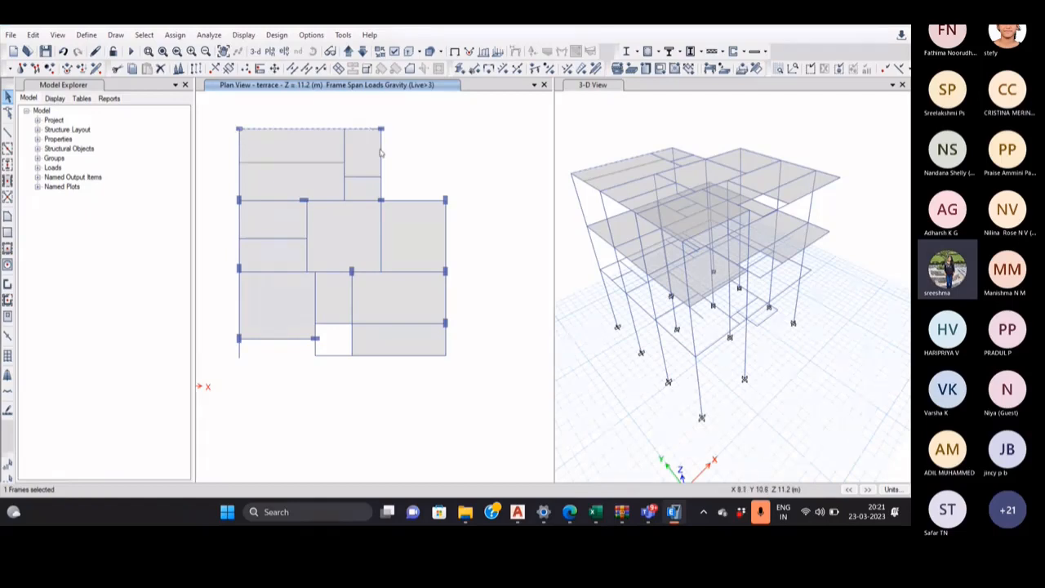
click(408, 201)
click(446, 224)
click(449, 292)
click(443, 344)
click(417, 356)
click(278, 339)
click(239, 353)
click(238, 222)
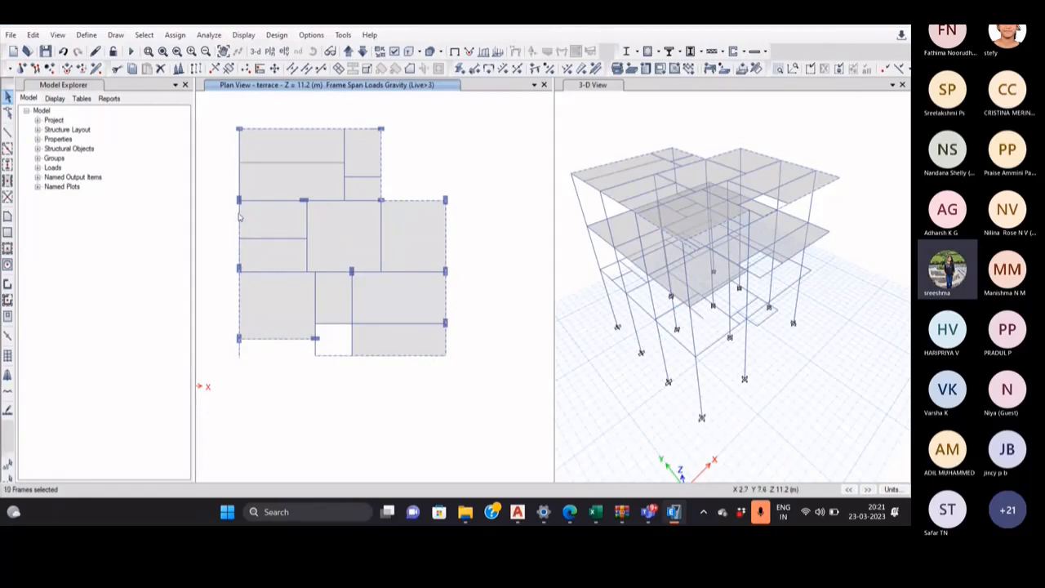
click(240, 153)
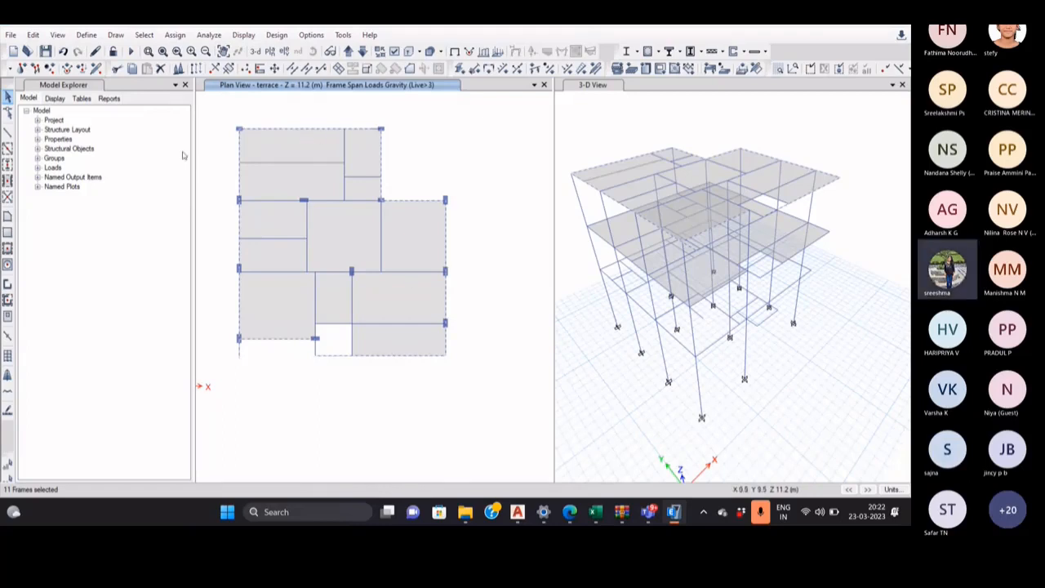
Add the short beam beside the open bay and assign a Live>3 distributed load of 4 kN/m to the selected terrace beams.
click(178, 36)
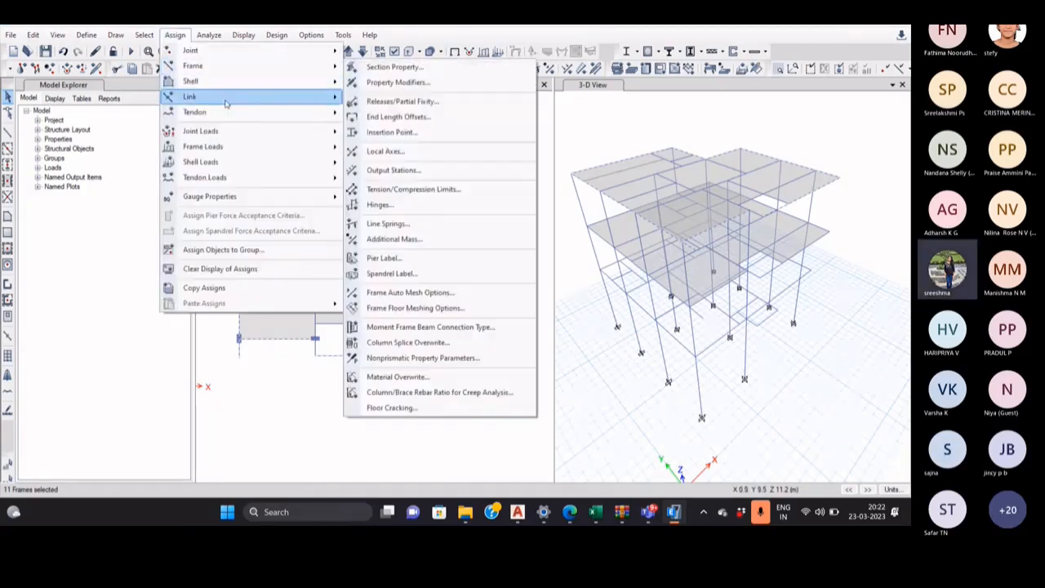
mouse_move(205, 164)
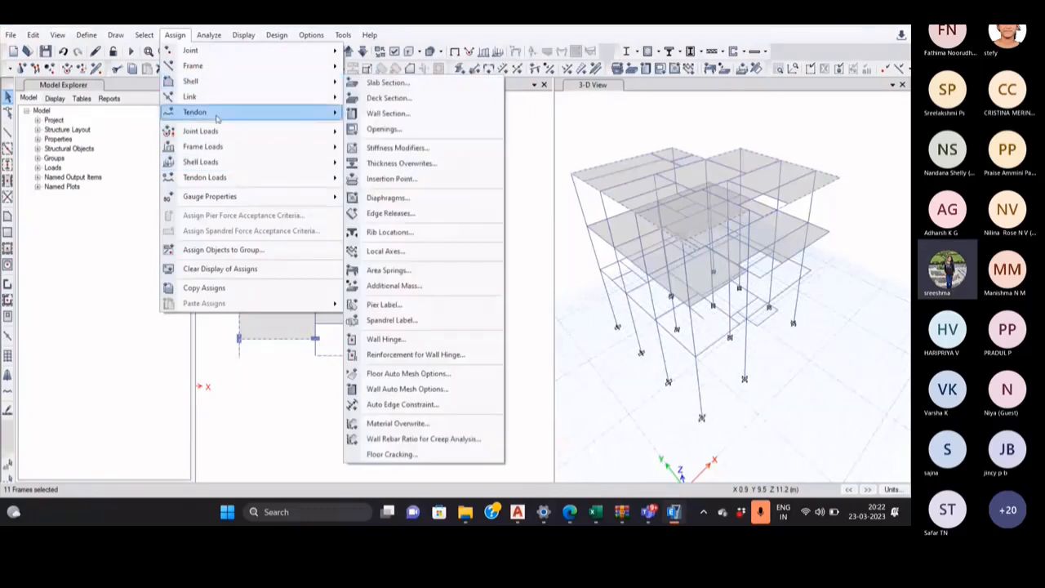
mouse_move(227, 151)
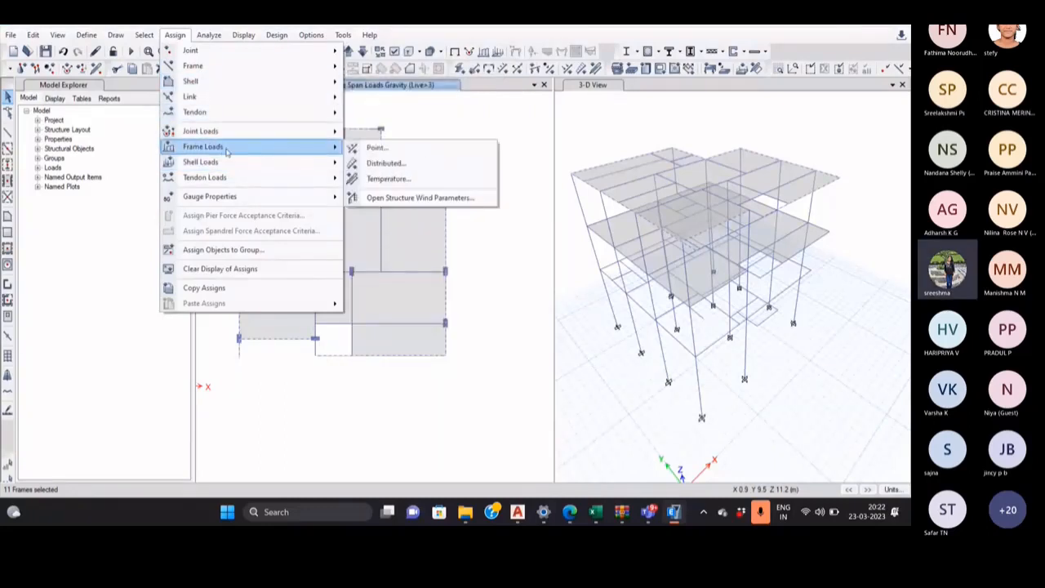
click(362, 166)
click(594, 341)
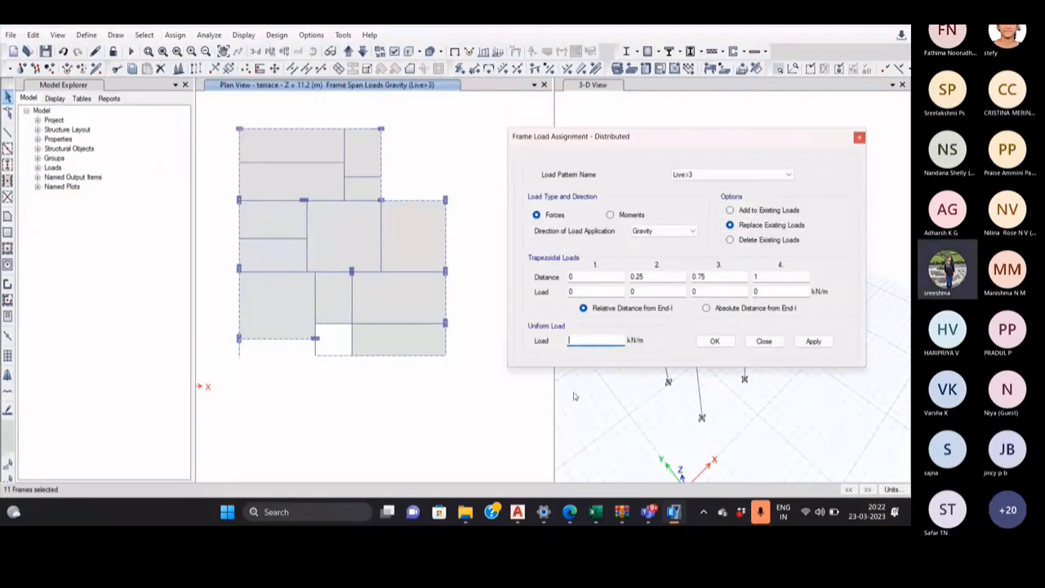
text(1)
text(.25)
key(Return)
click(331, 355)
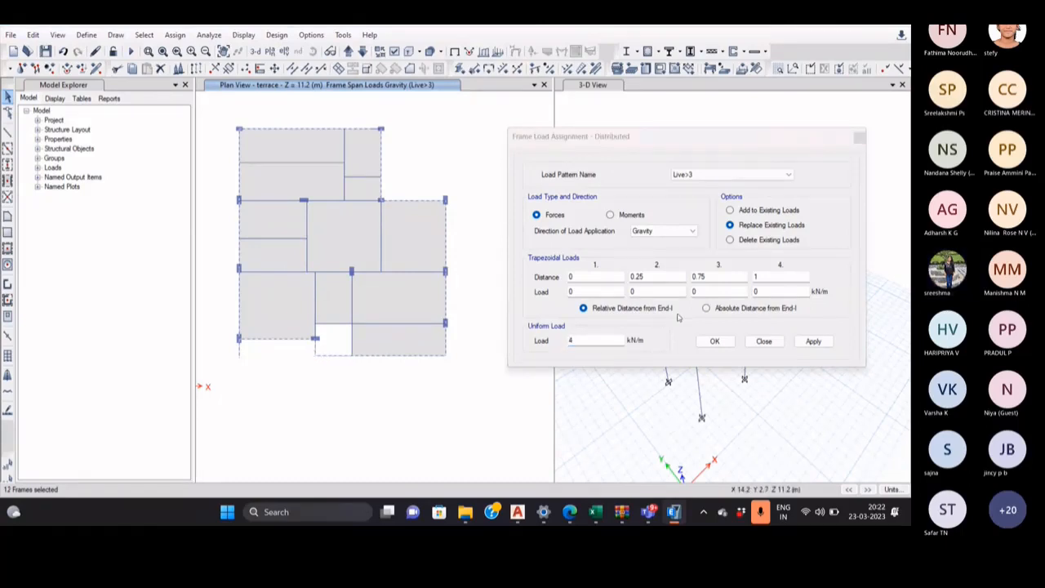
click(810, 344)
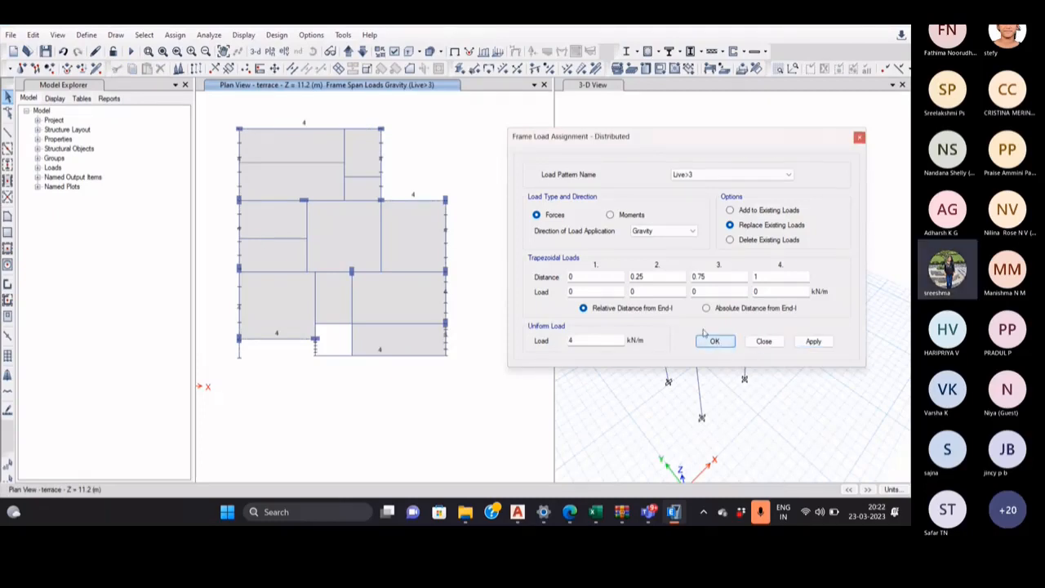
click(715, 342)
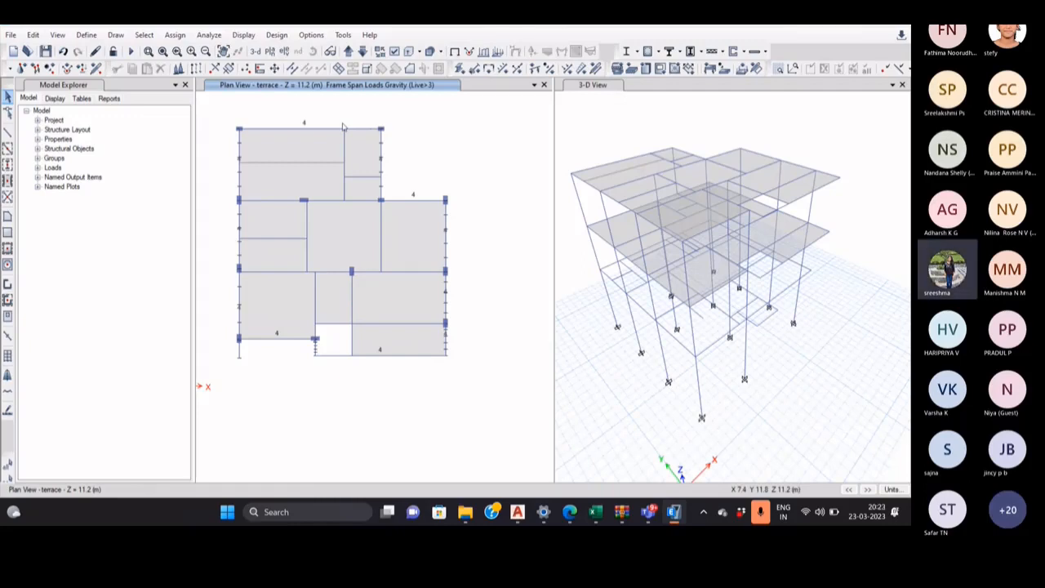
Check the assigned frame loads on the FF and GF plan views, ending on the FF plan.
click(361, 51)
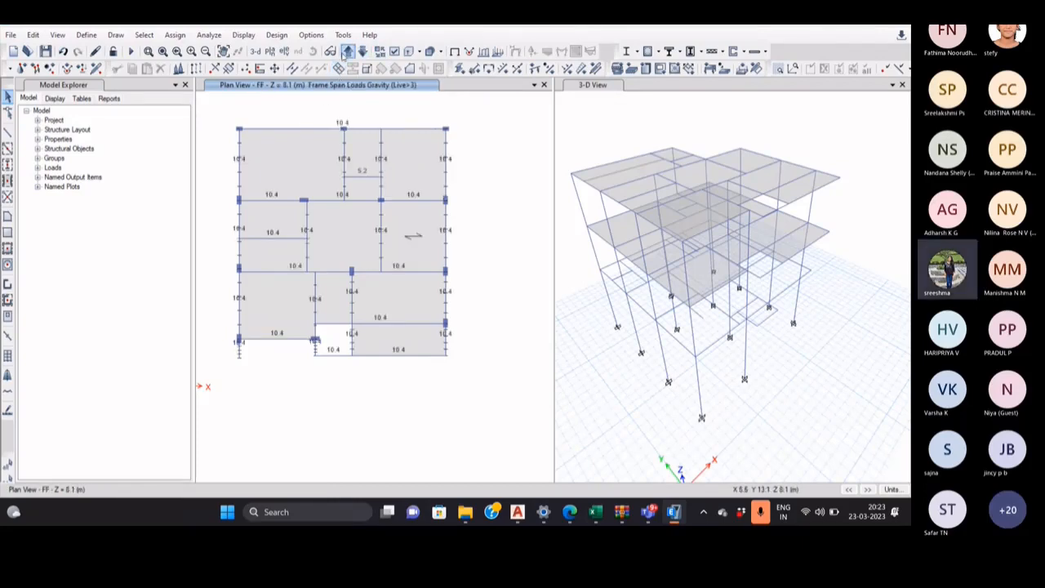
click(362, 53)
click(350, 52)
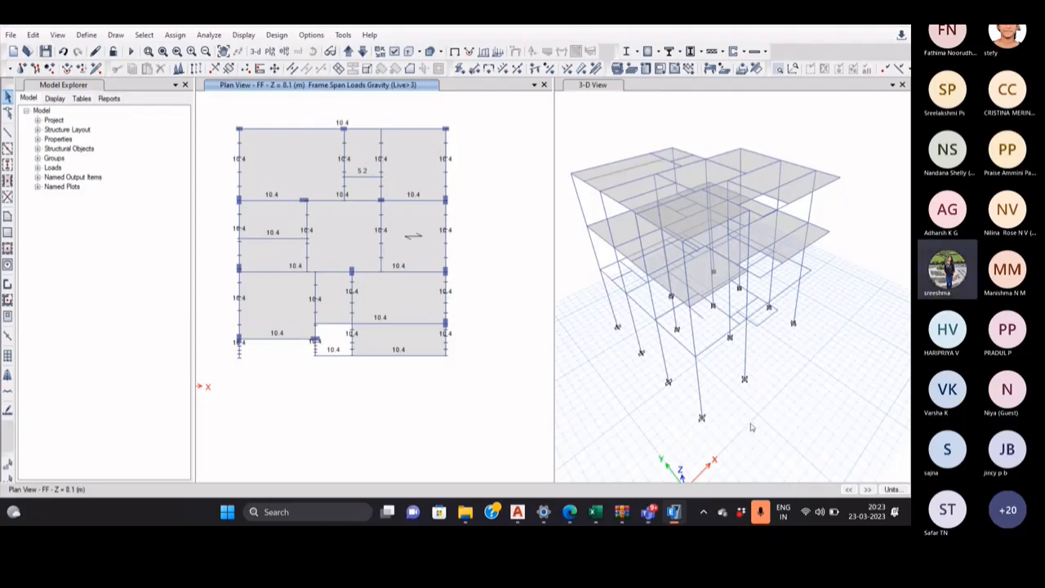
Switch to Microsoft Edge and examine the imposed floor loads for residential buildings in Table 1 of IS 875 (Part 2).
mouse_move(569, 511)
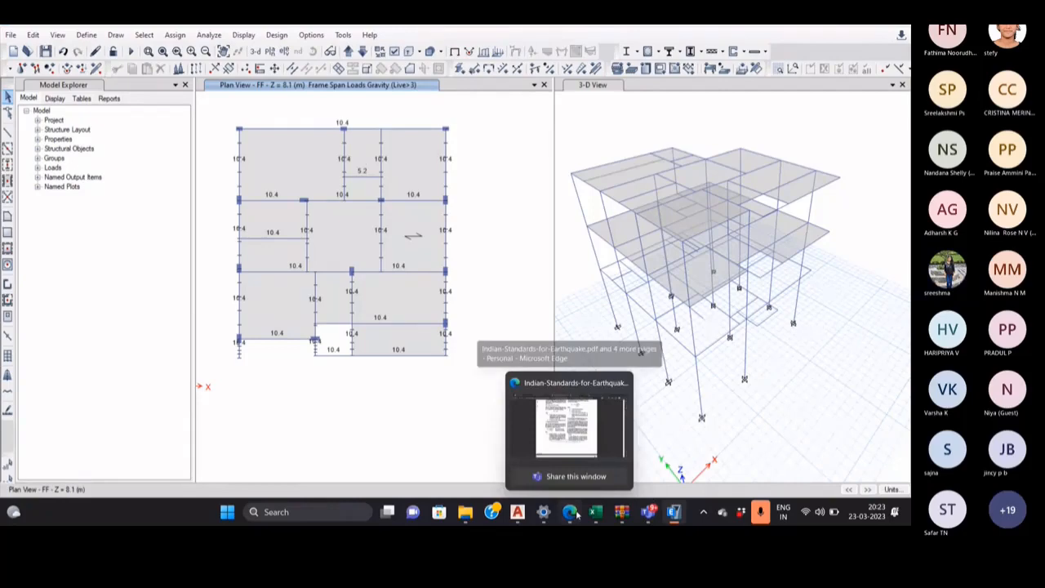
click(562, 484)
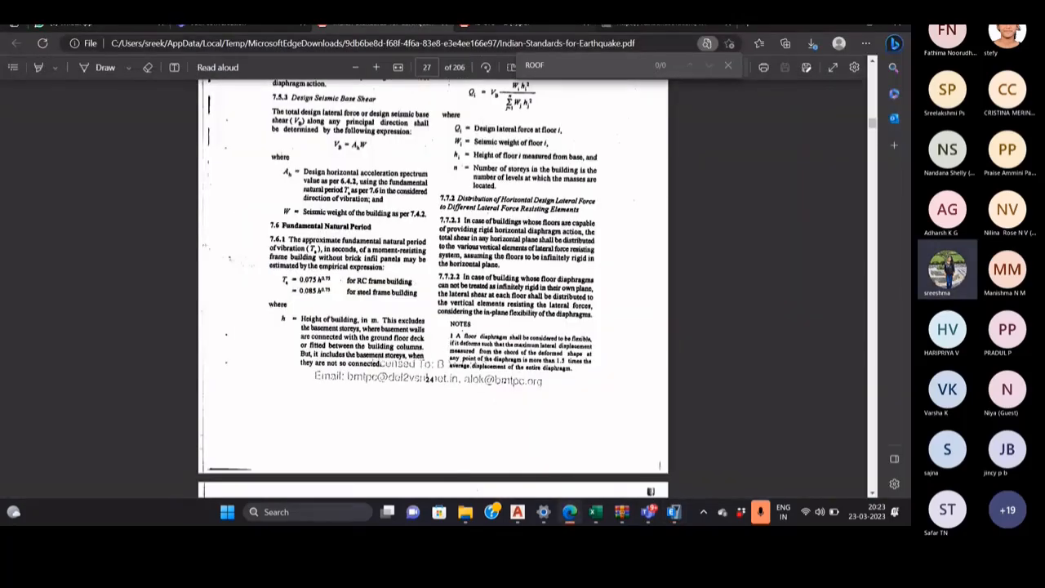
click(507, 24)
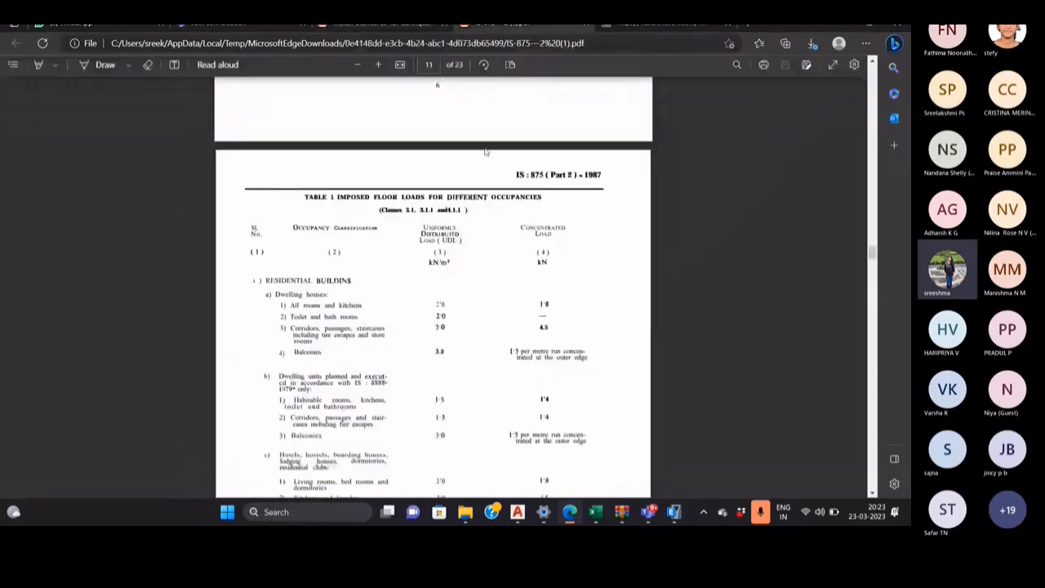
scroll(490, 153, up, 7)
scroll(493, 154, up, 8)
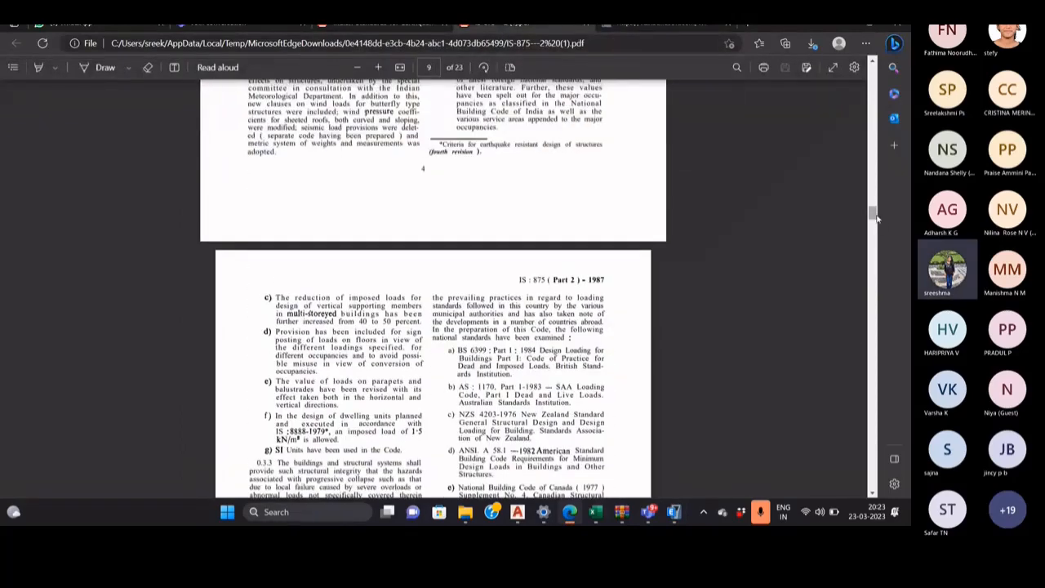
drag(872, 215, 795, 85)
scroll(570, 201, down, 14)
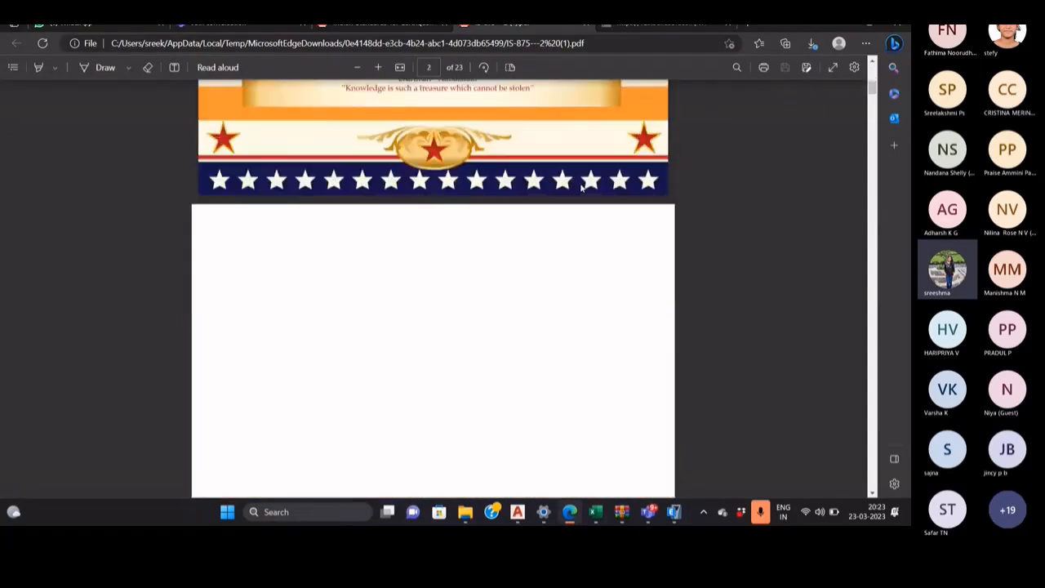
scroll(569, 201, down, 5)
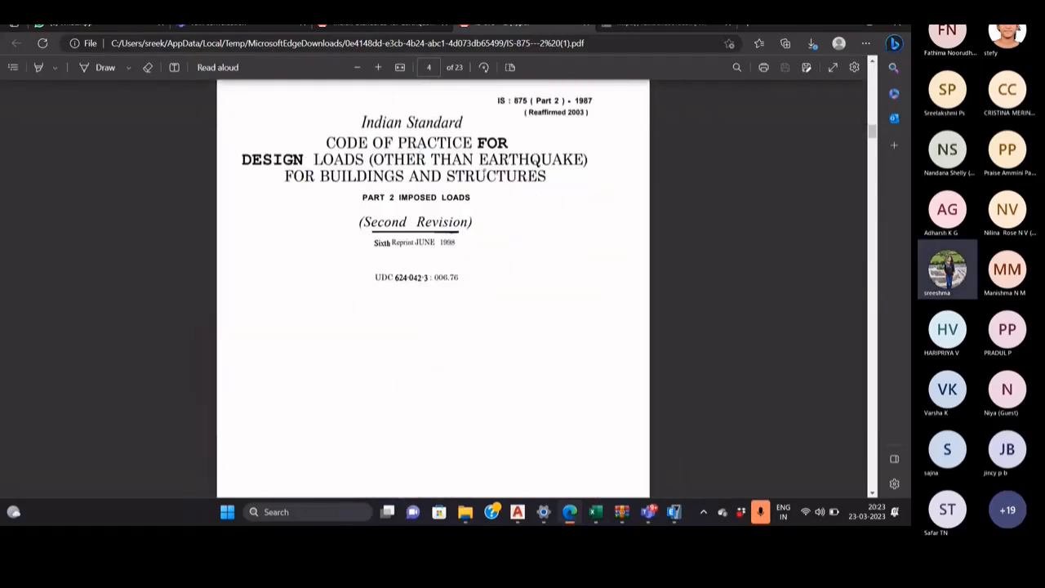
scroll(465, 172, down, 10)
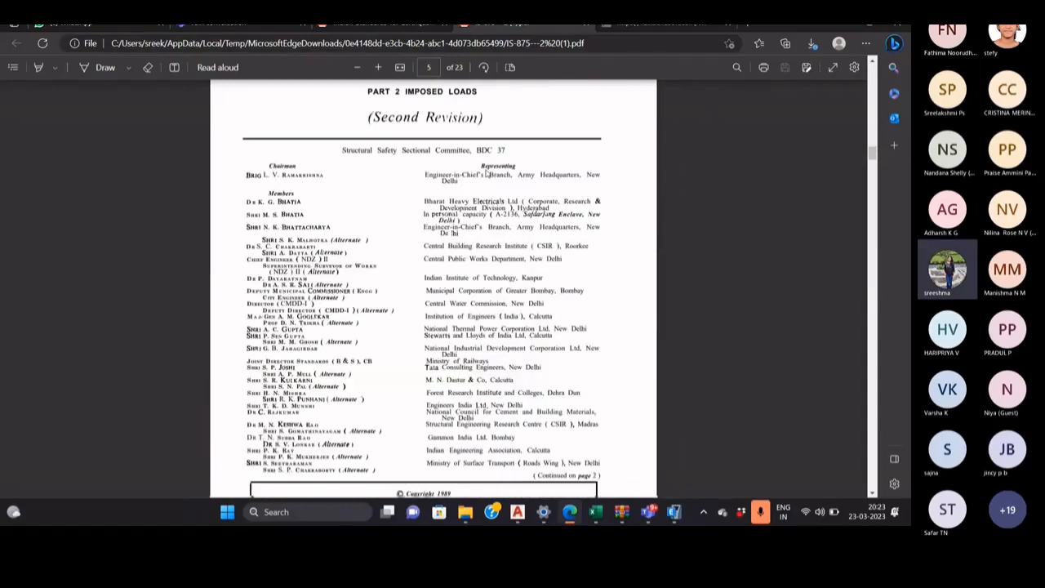
scroll(485, 174, down, 4)
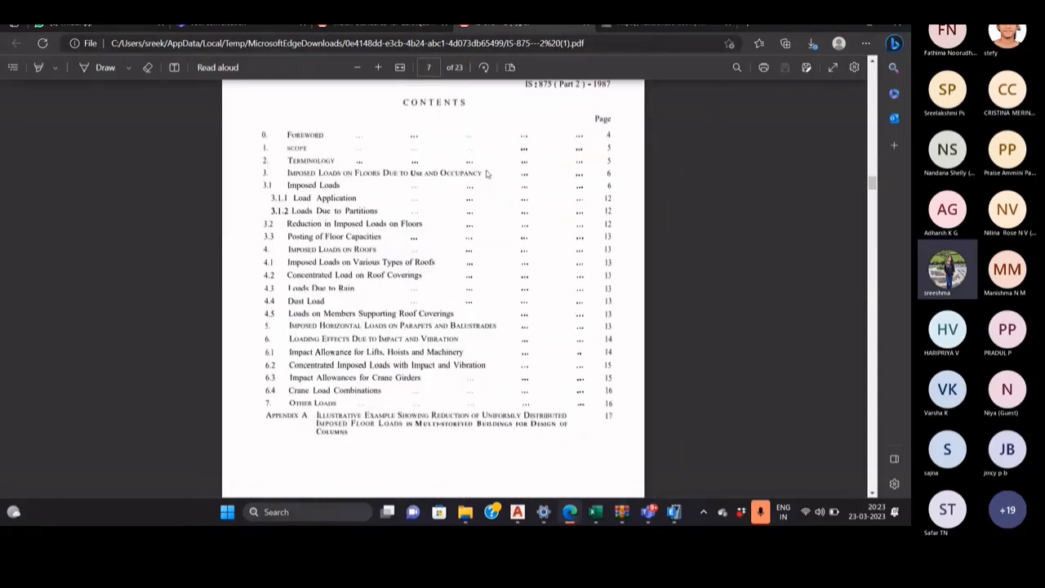
scroll(486, 174, down, 8)
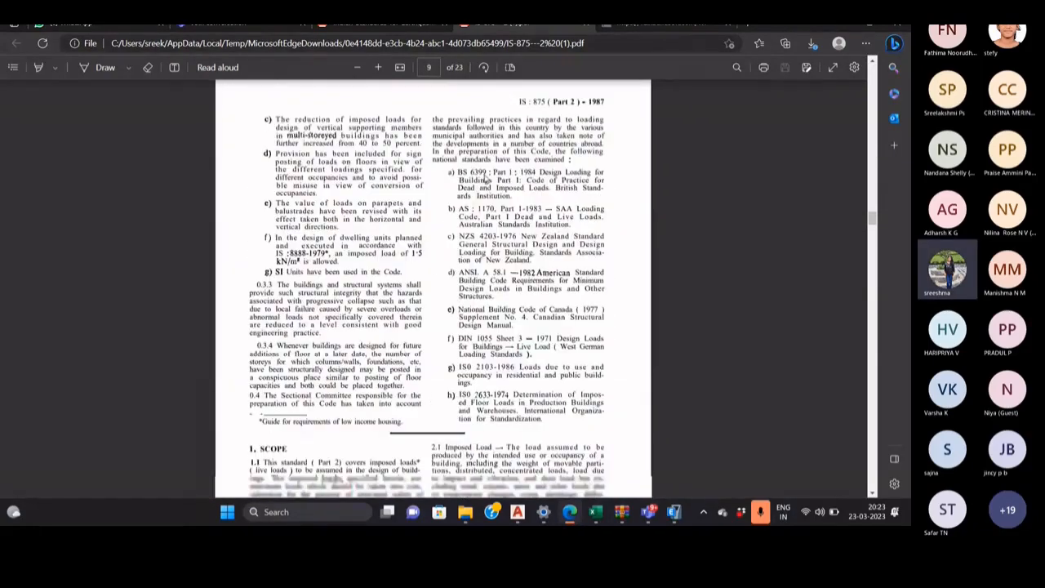
scroll(486, 181, down, 8)
scroll(316, 142, up, 2)
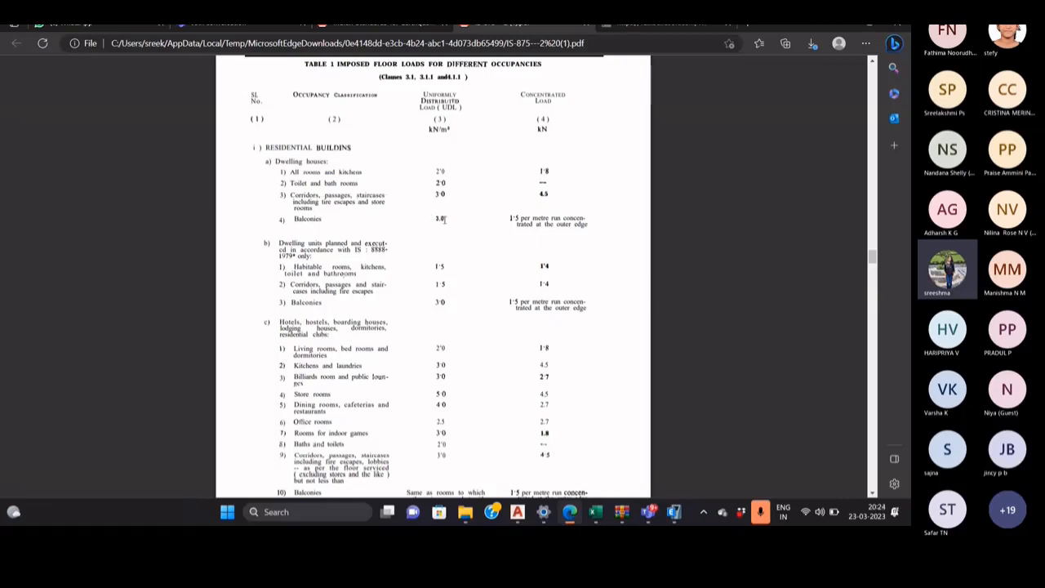
Return to ETABS and compare the frame loads on the terrace and GF plans, ending on the FF plan.
click(673, 512)
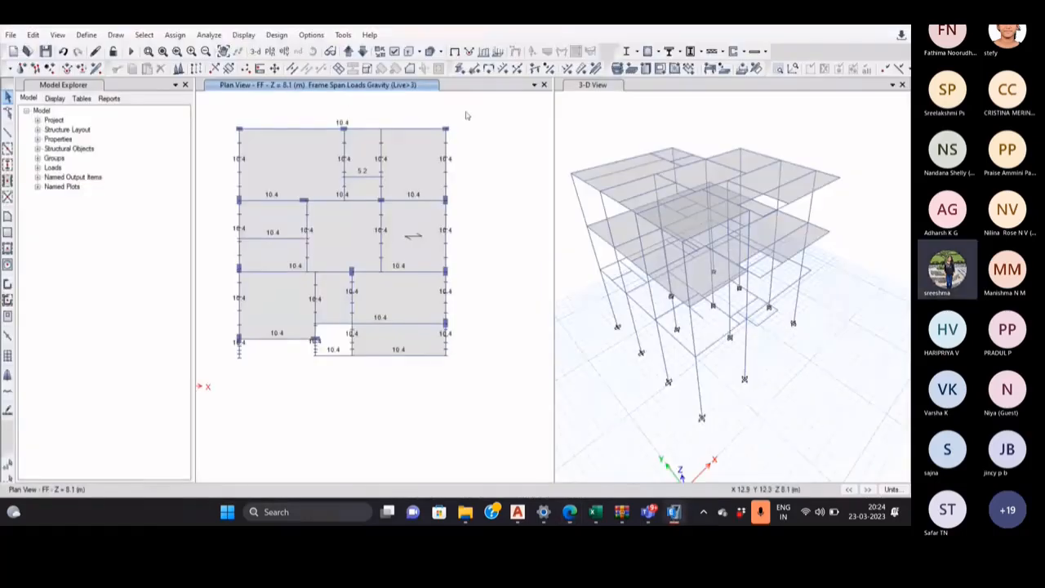
click(363, 52)
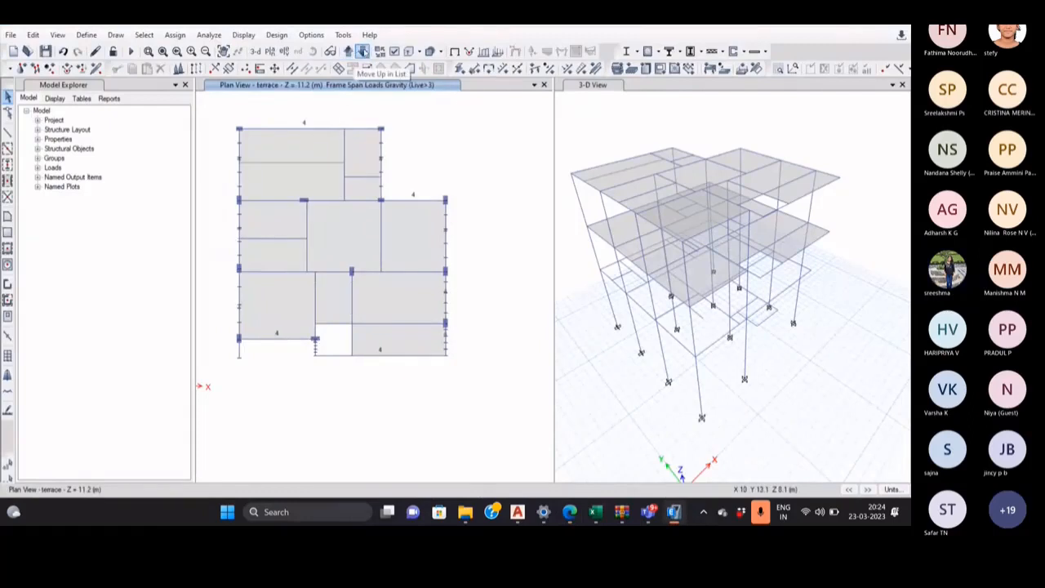
click(363, 51)
click(362, 52)
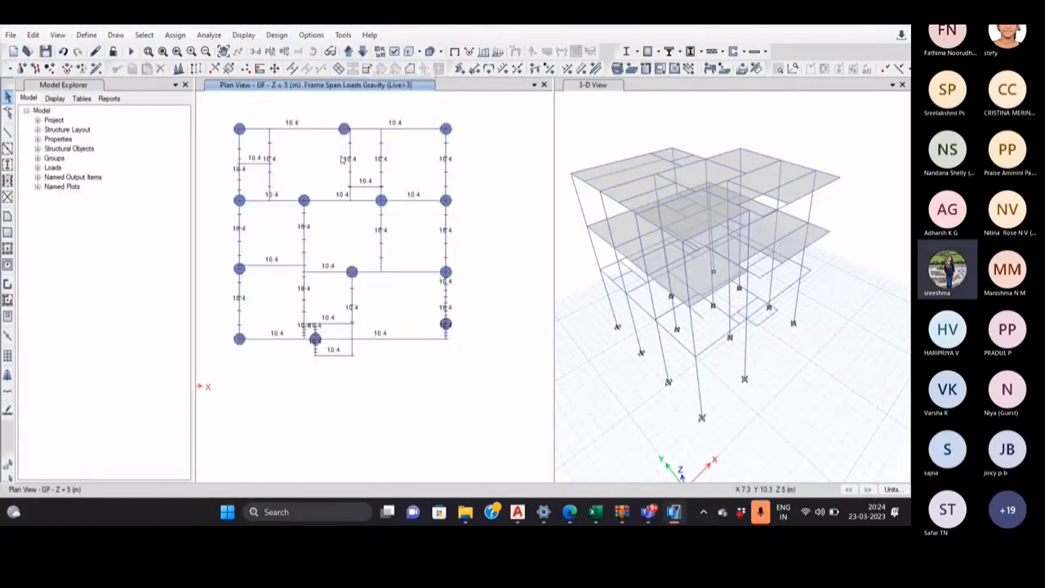
click(347, 51)
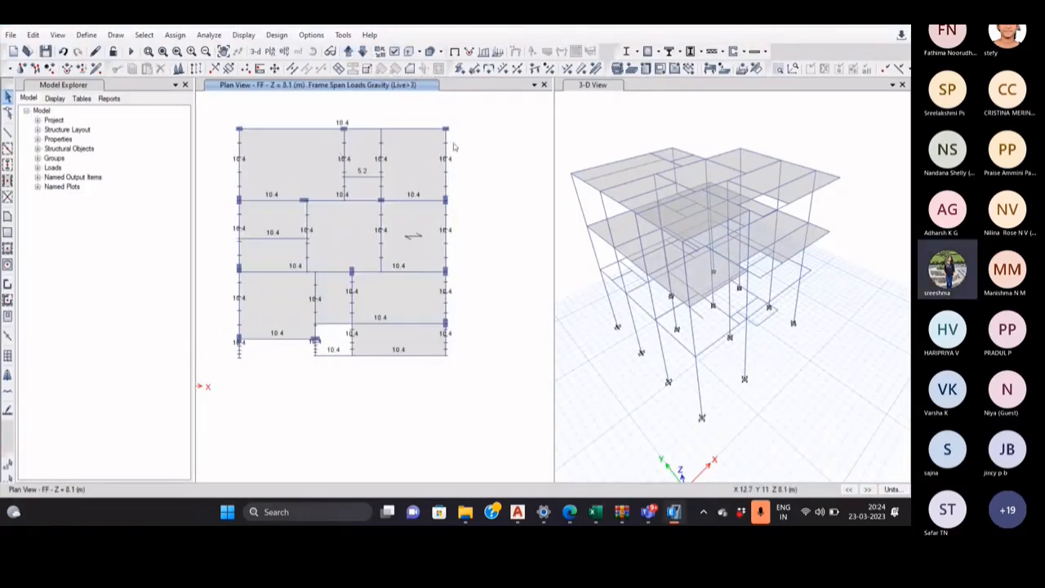
Switch to AutoCAD to clear the drawing selection, and return to ETABS to compare the GF and FF plans.
click(517, 511)
scroll(408, 261, down, 5)
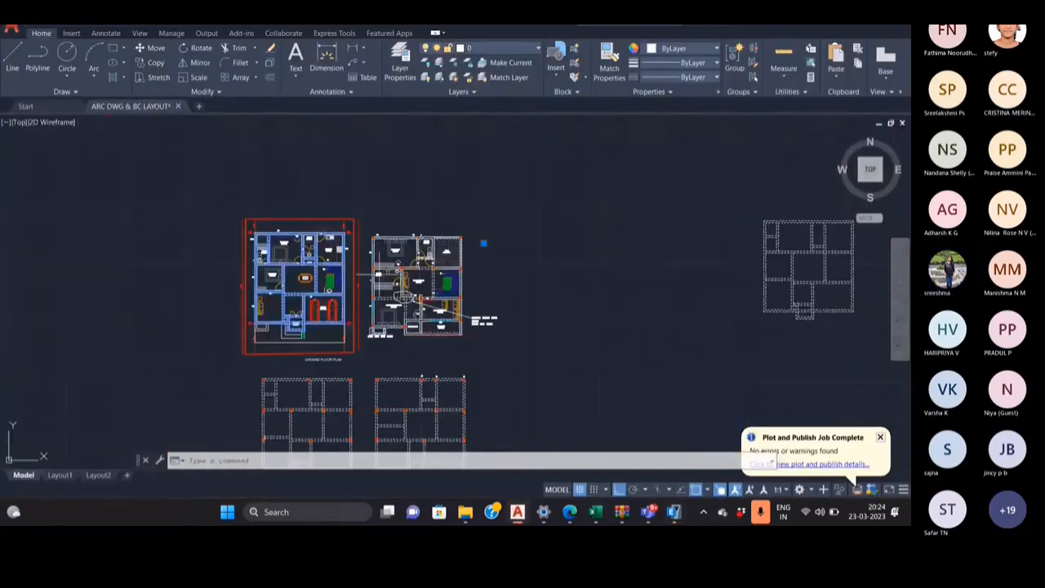
key(Escape)
key(Escape)
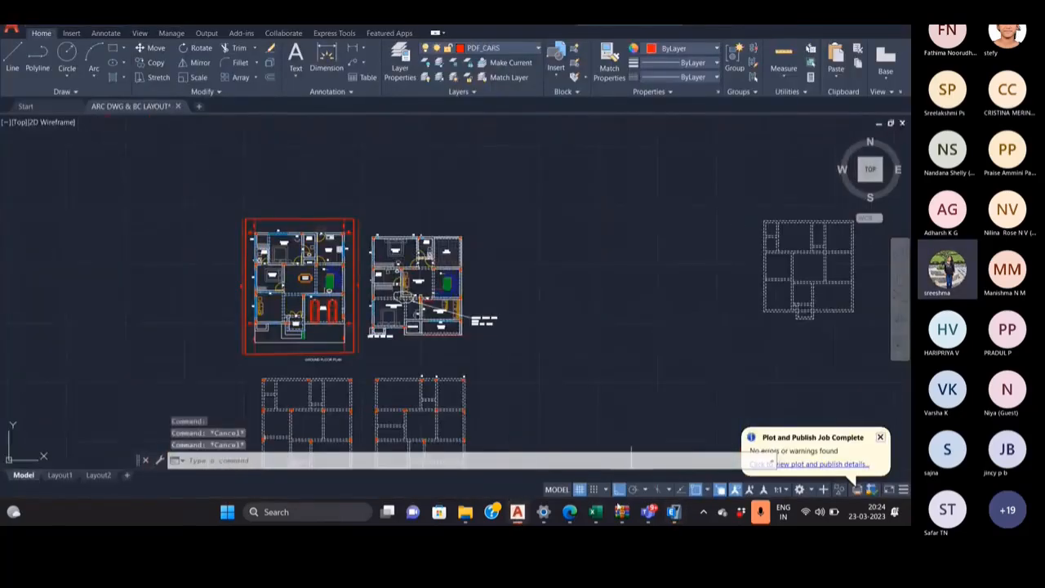
click(673, 514)
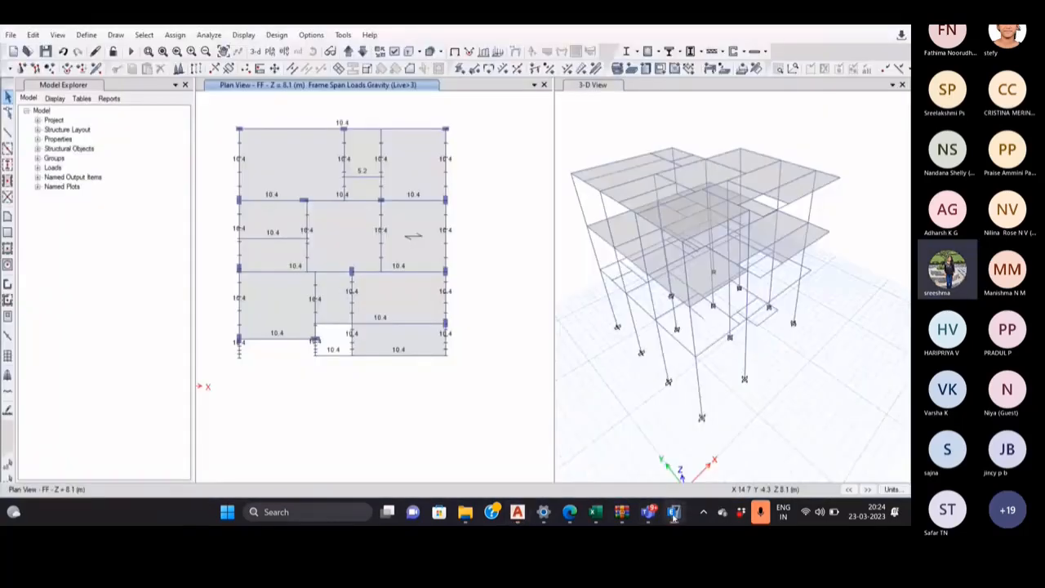
click(363, 52)
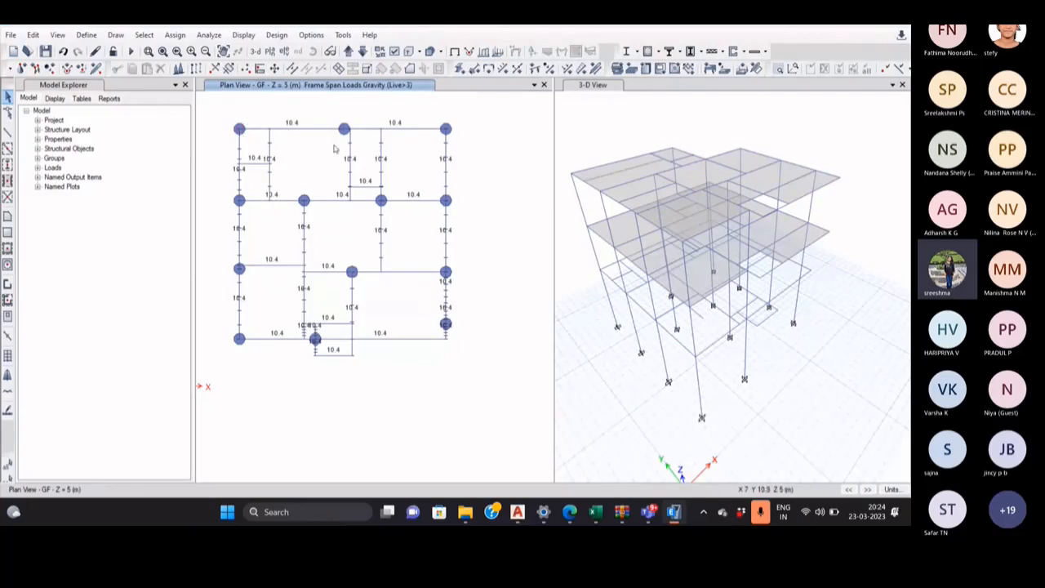
click(347, 51)
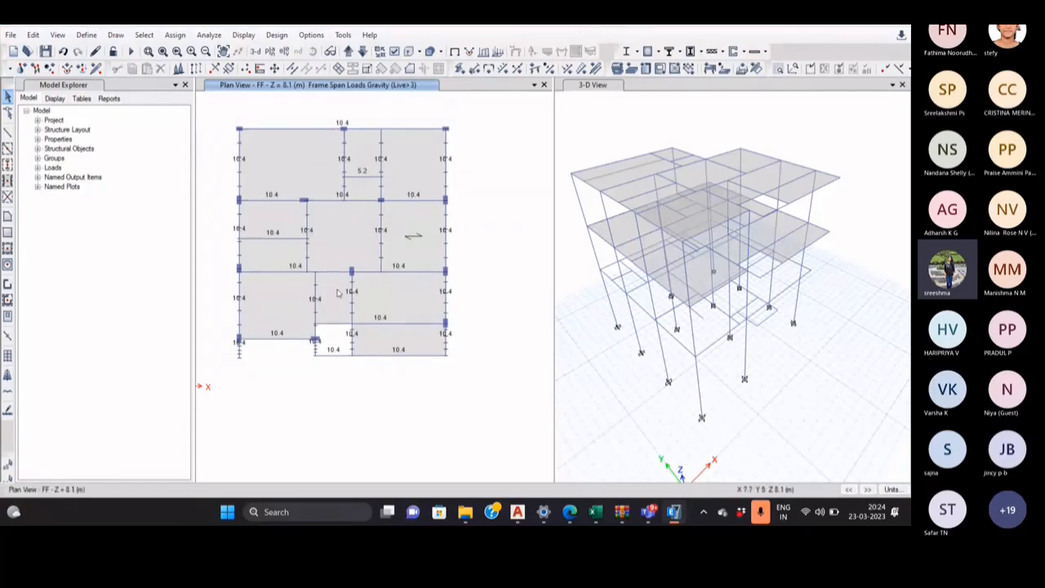
Select the master bedroom slab on the FF plan and examine the matching first-floor room layout in AutoCAD.
click(286, 313)
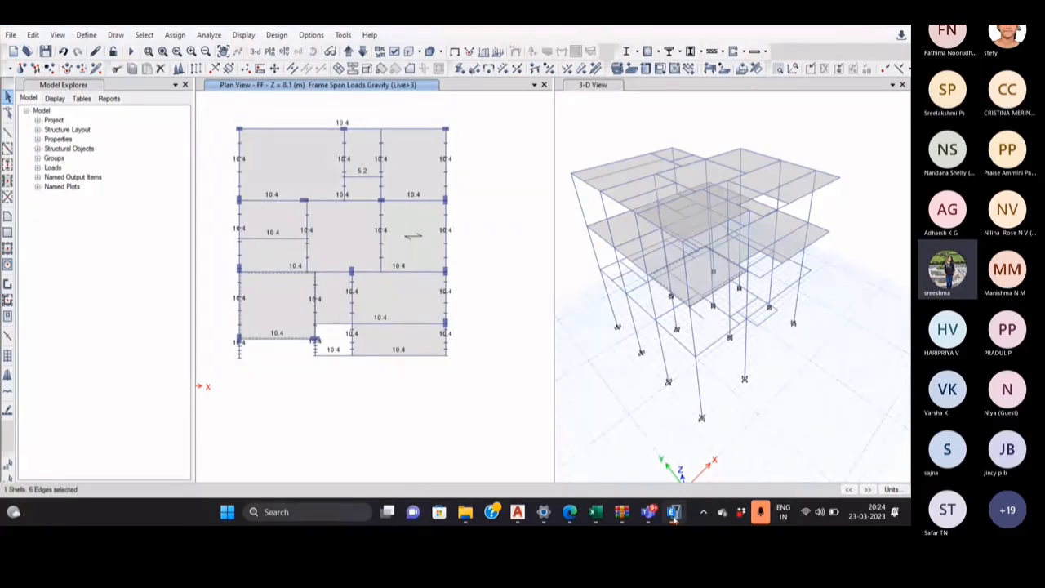
click(517, 512)
scroll(398, 319, up, 6)
middle_drag(382, 305, 330, 315)
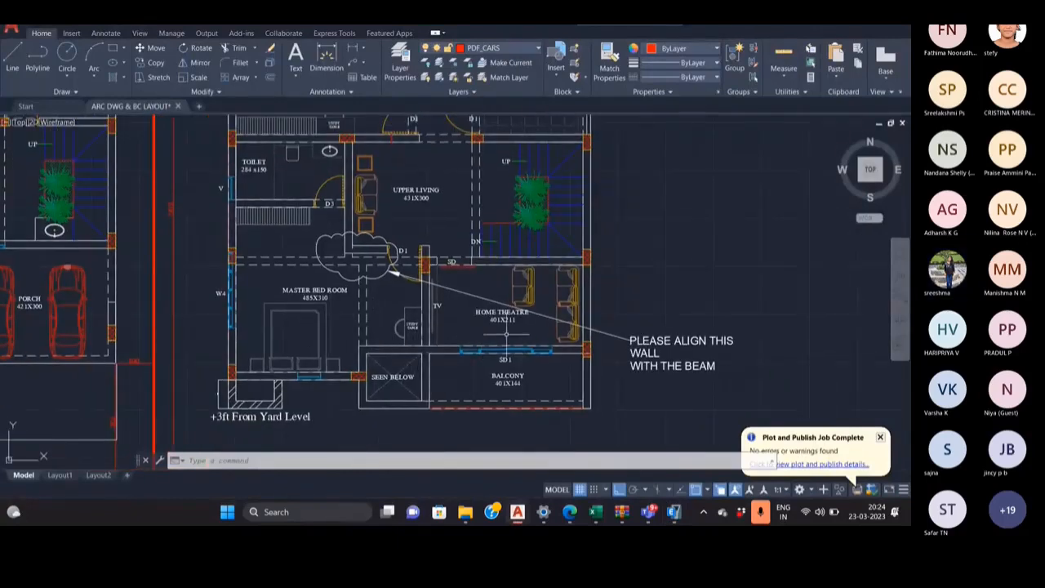
middle_drag(506, 333, 514, 374)
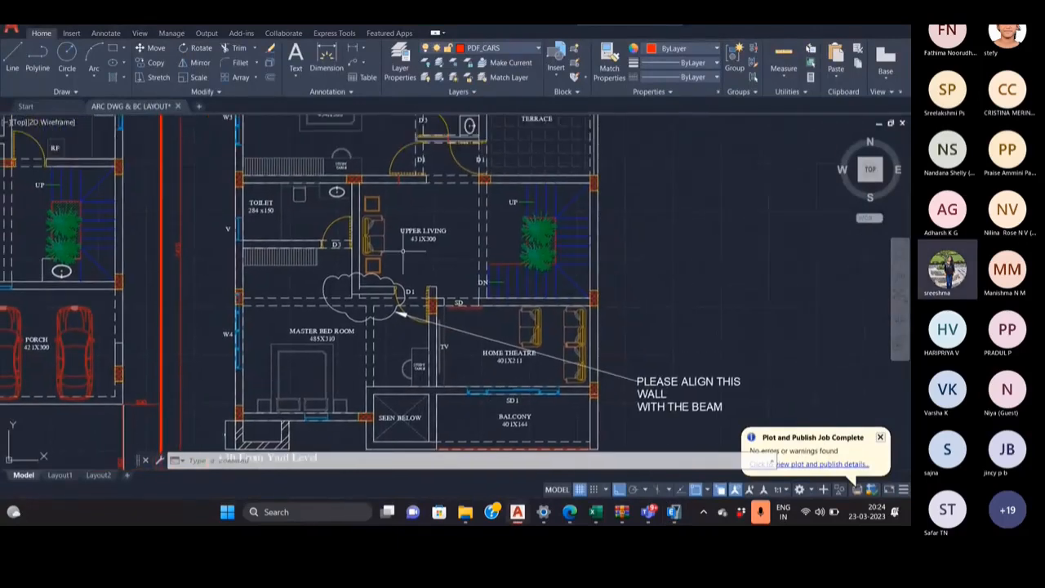
middle_drag(402, 250, 435, 252)
middle_drag(308, 216, 316, 298)
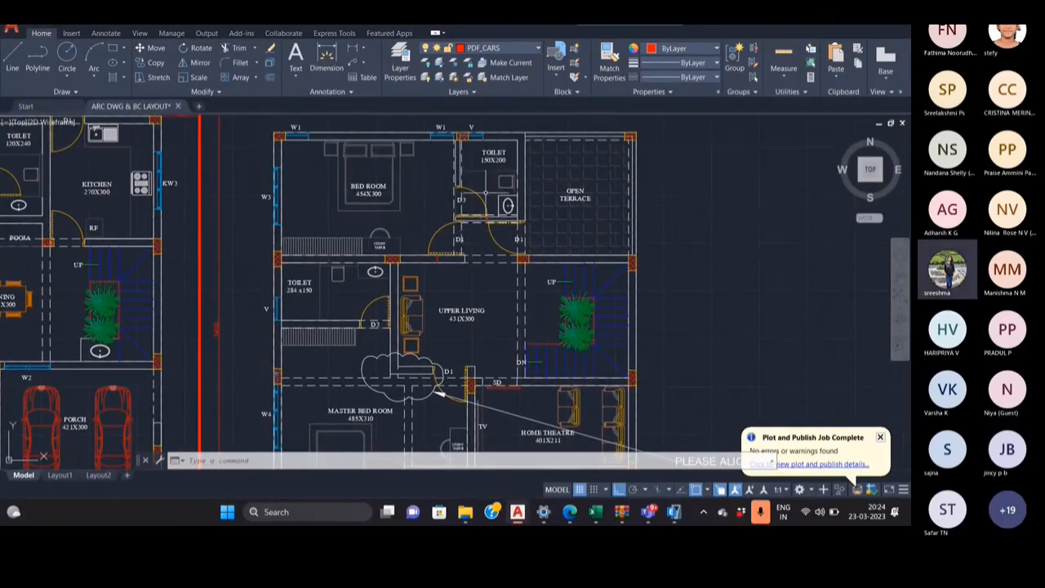
middle_drag(525, 187, 512, 154)
middle_drag(379, 377, 418, 272)
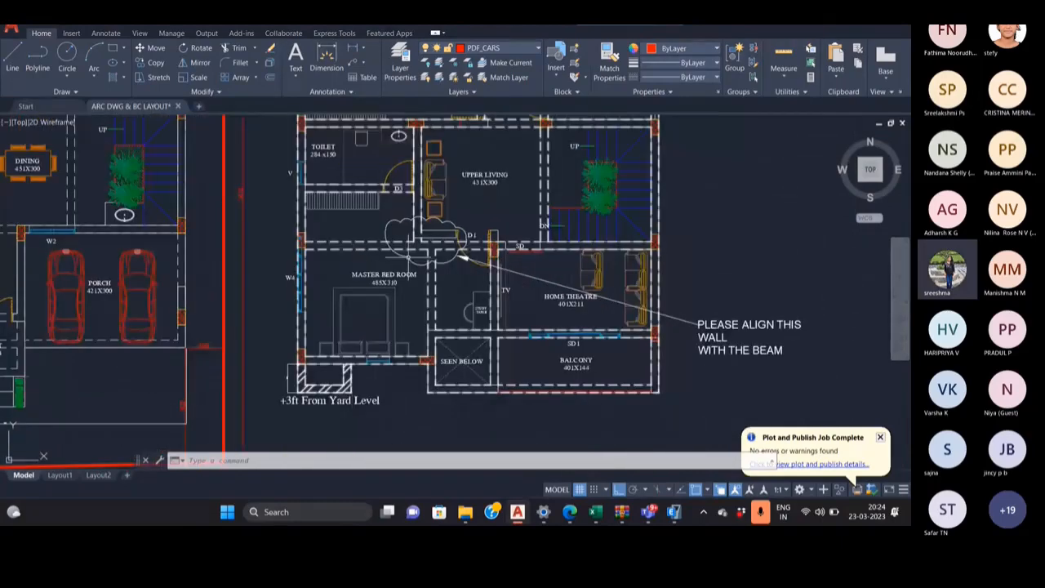
scroll(417, 272, up, 2)
middle_drag(420, 319, 424, 266)
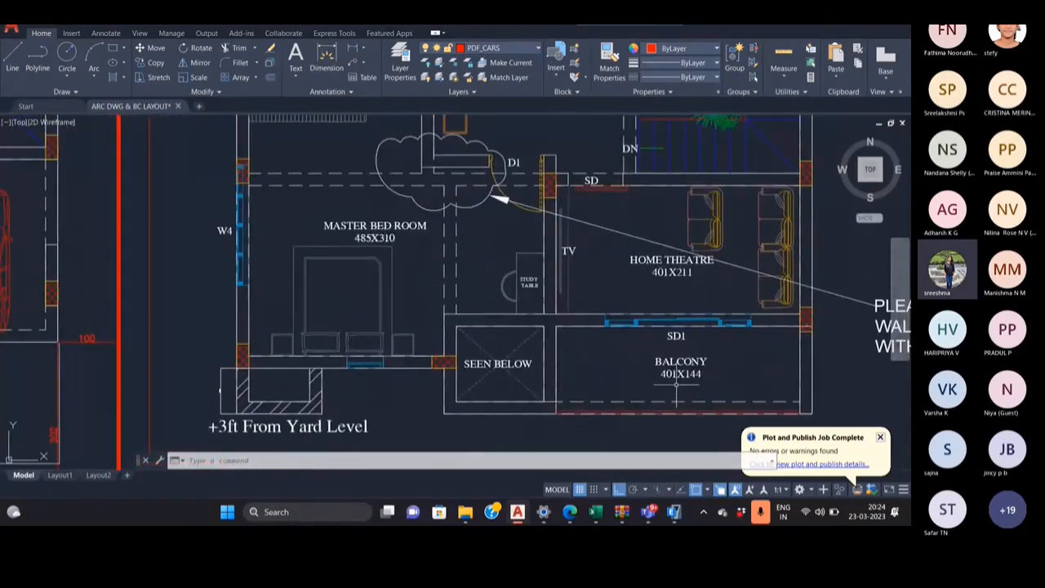
click(675, 513)
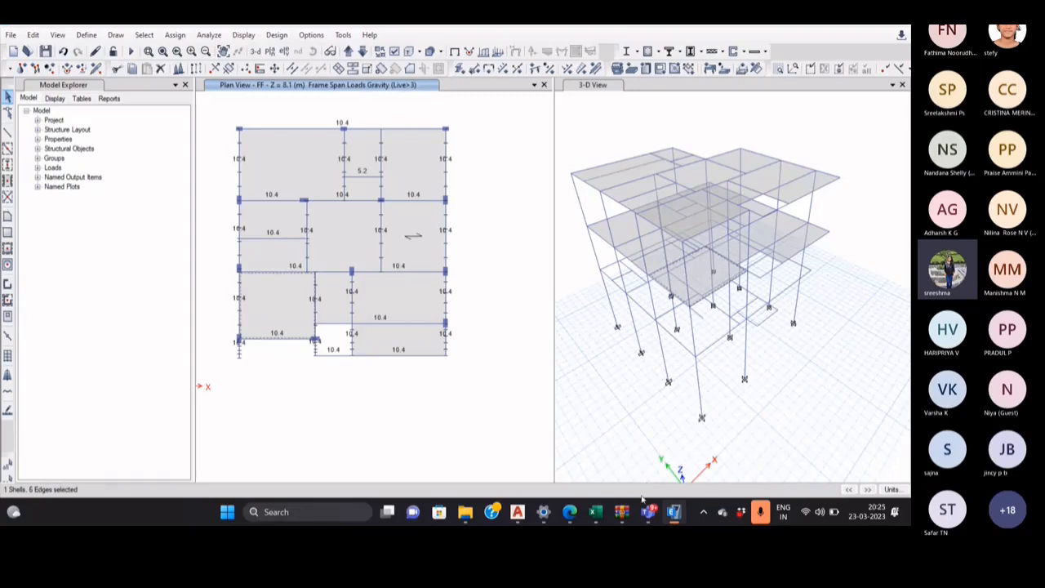
Check the upper bedroom's position on the AutoCAD first-floor plan and return to ETABS.
click(673, 512)
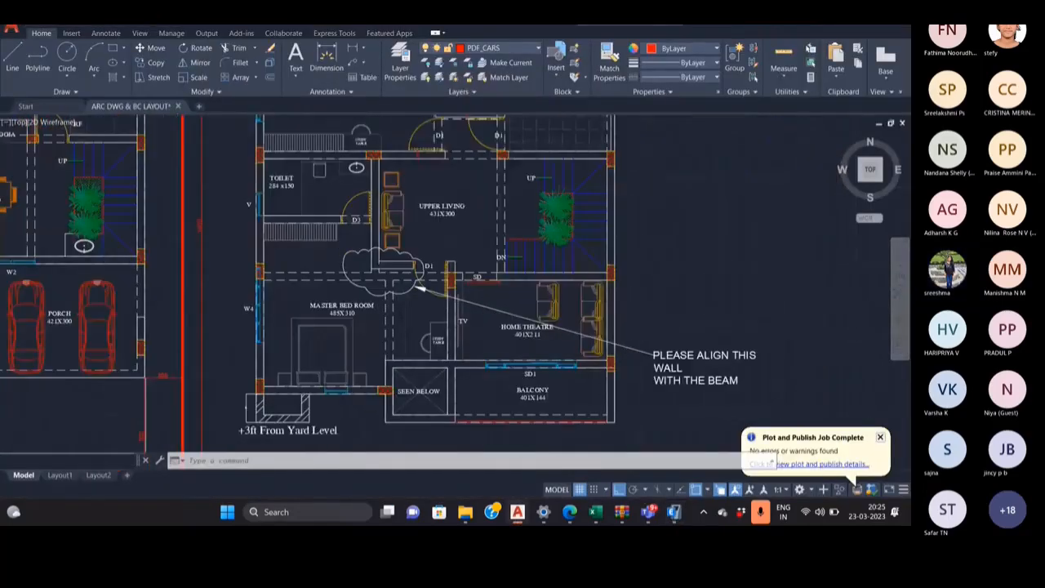
scroll(499, 320, up, 2)
scroll(526, 317, down, 4)
scroll(427, 168, up, 2)
middle_drag(436, 147, 396, 176)
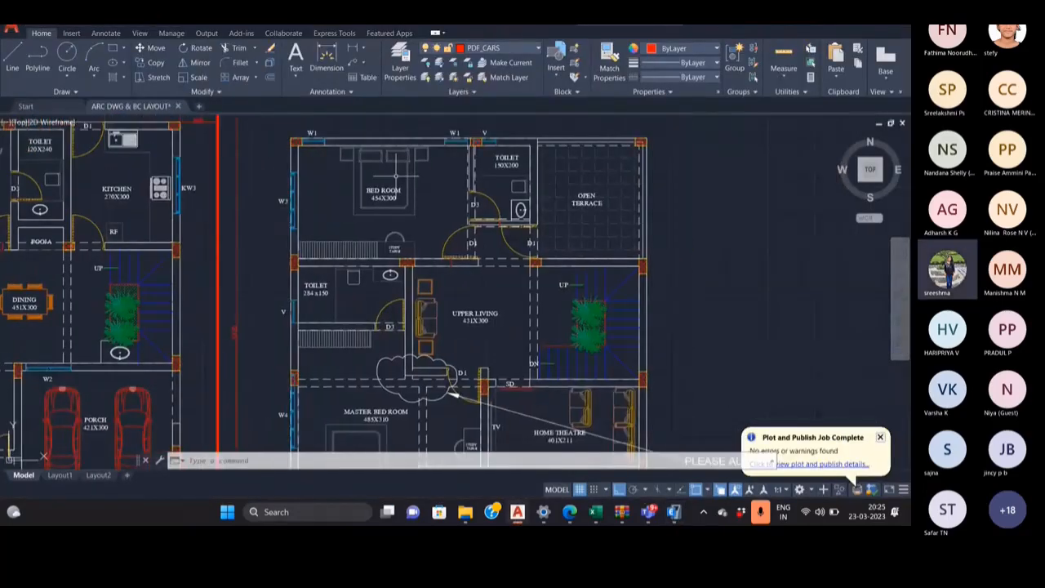
click(674, 511)
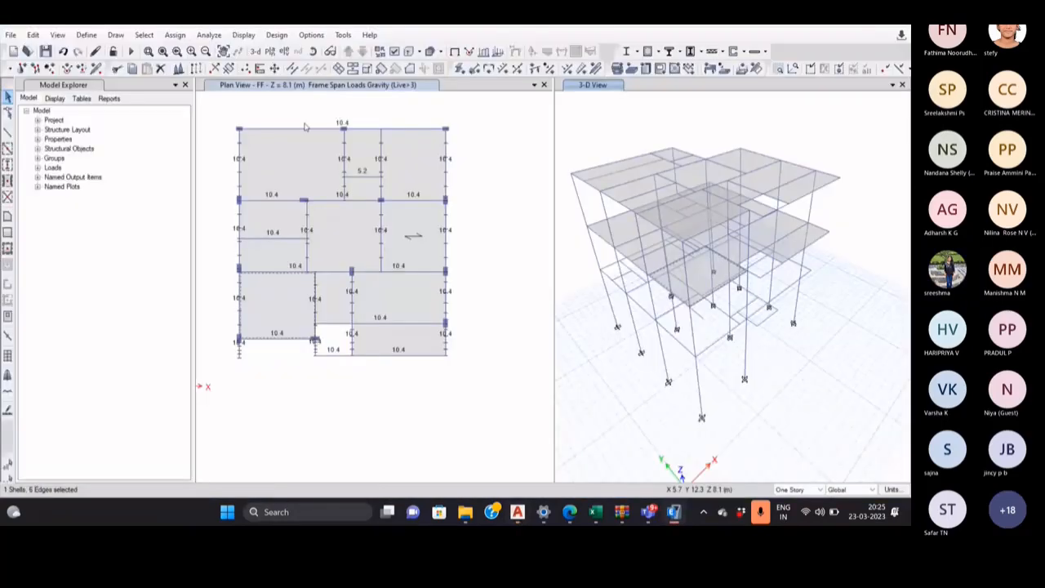
Assign the BedRoom uniform load set to the two bedroom slabs on the FF plan.
click(304, 135)
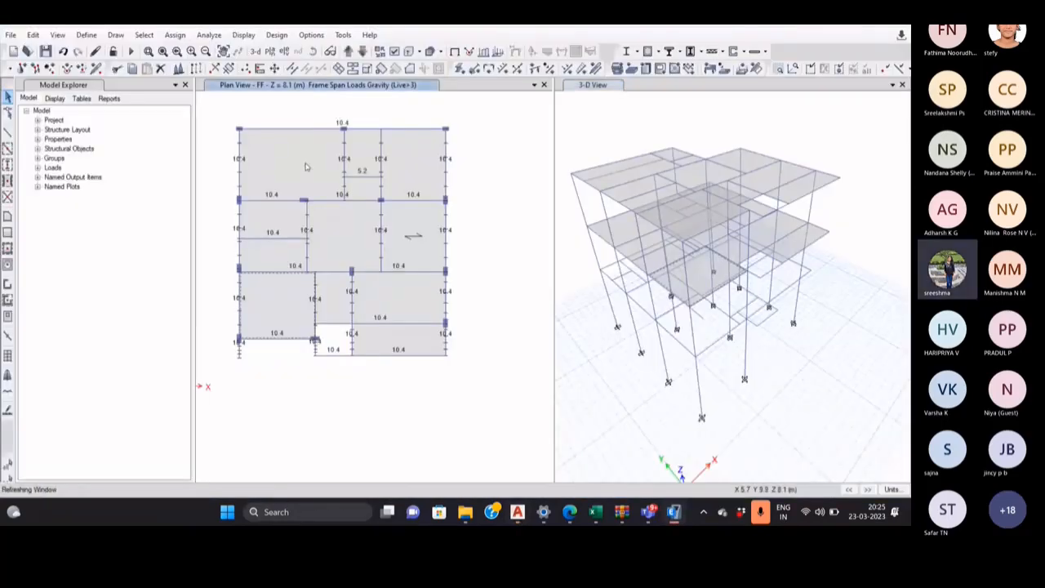
click(175, 35)
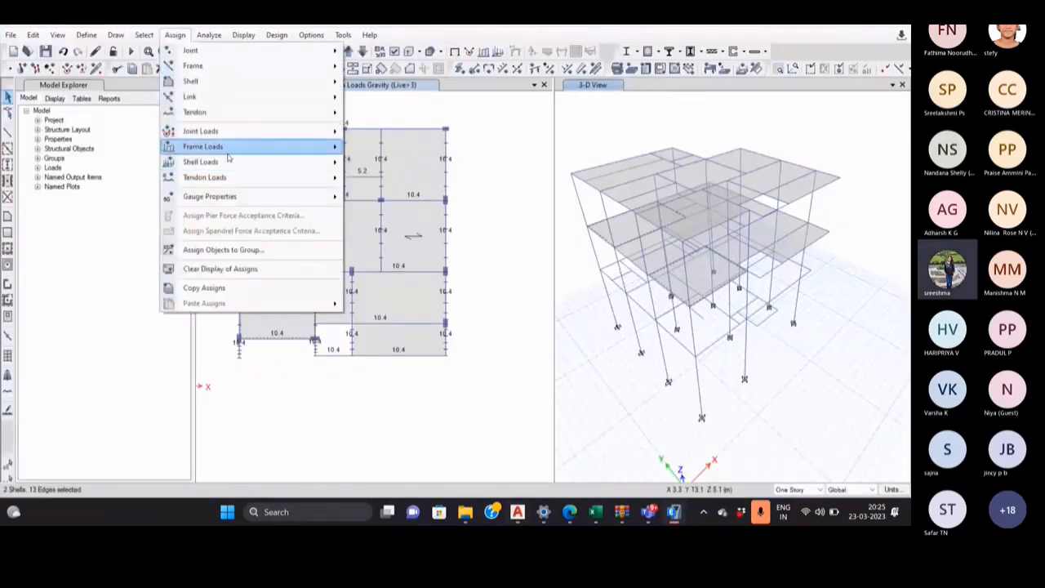
mouse_move(245, 162)
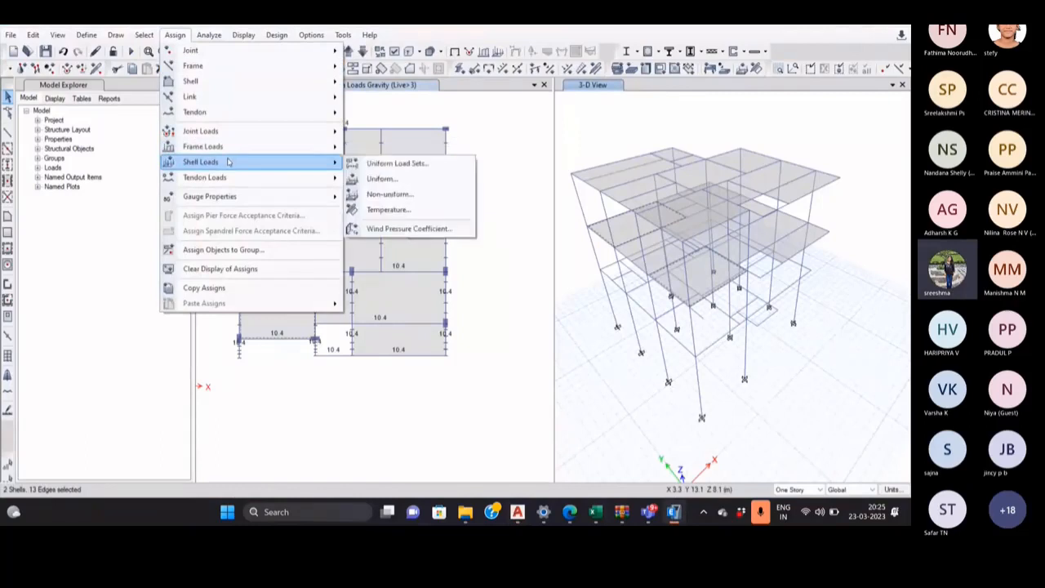
click(388, 163)
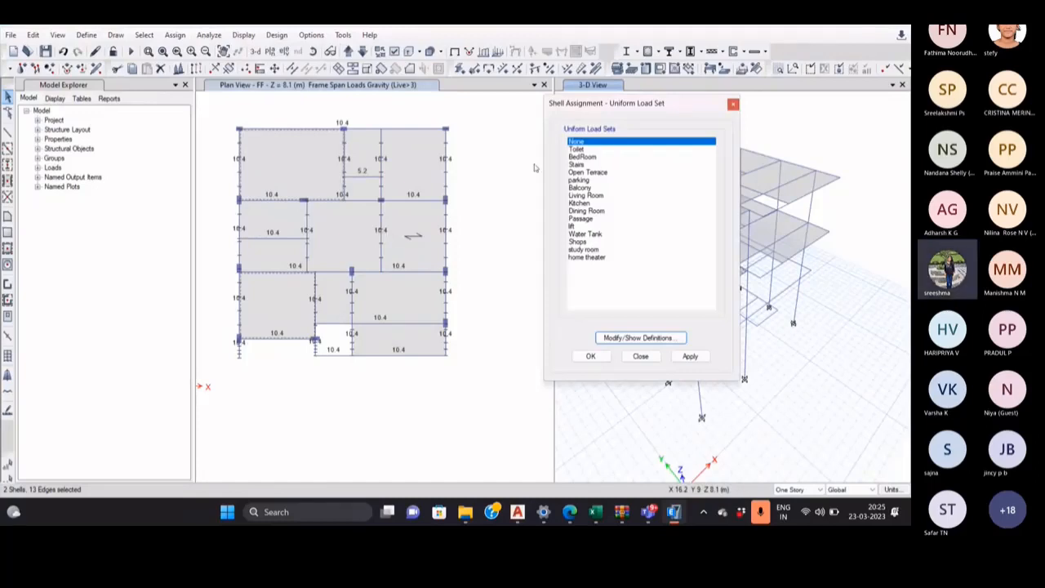
click(588, 156)
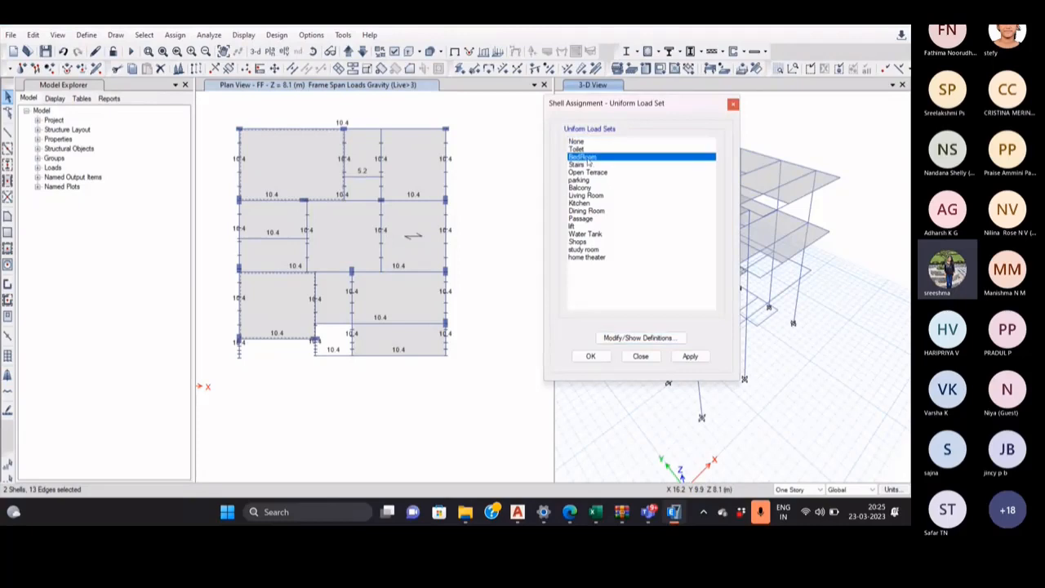
click(701, 356)
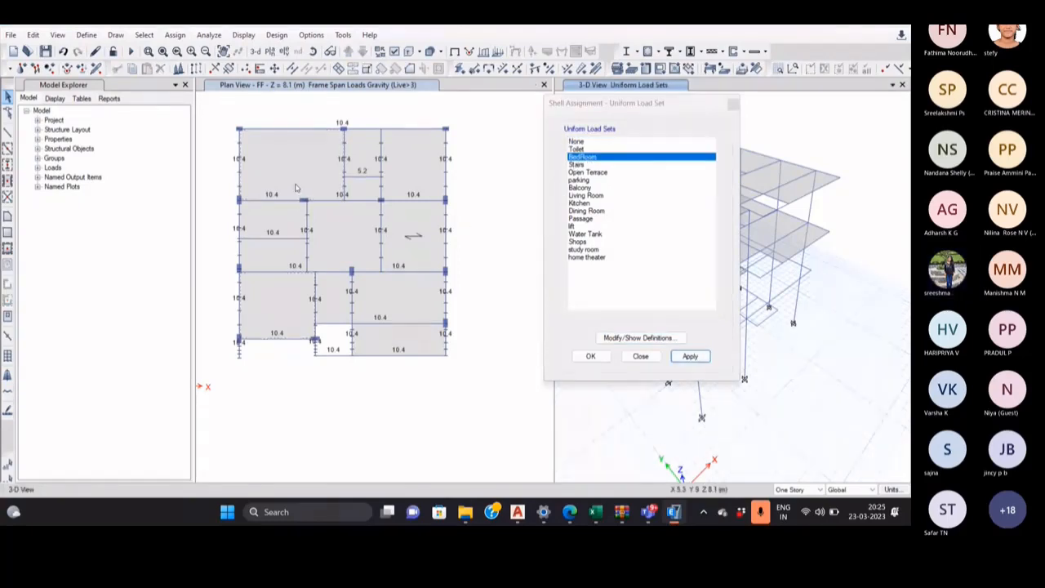
click(304, 222)
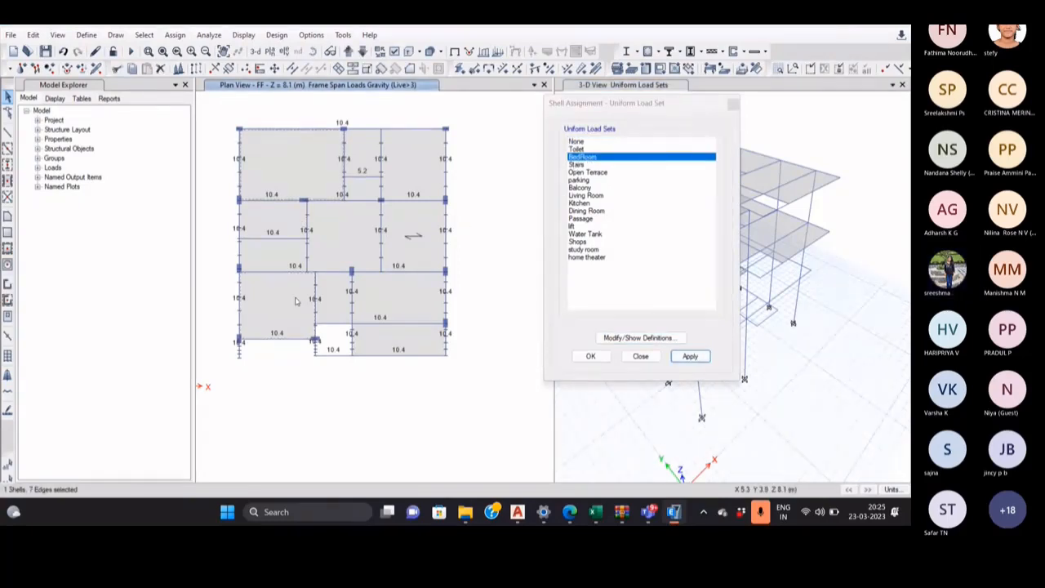
click(690, 356)
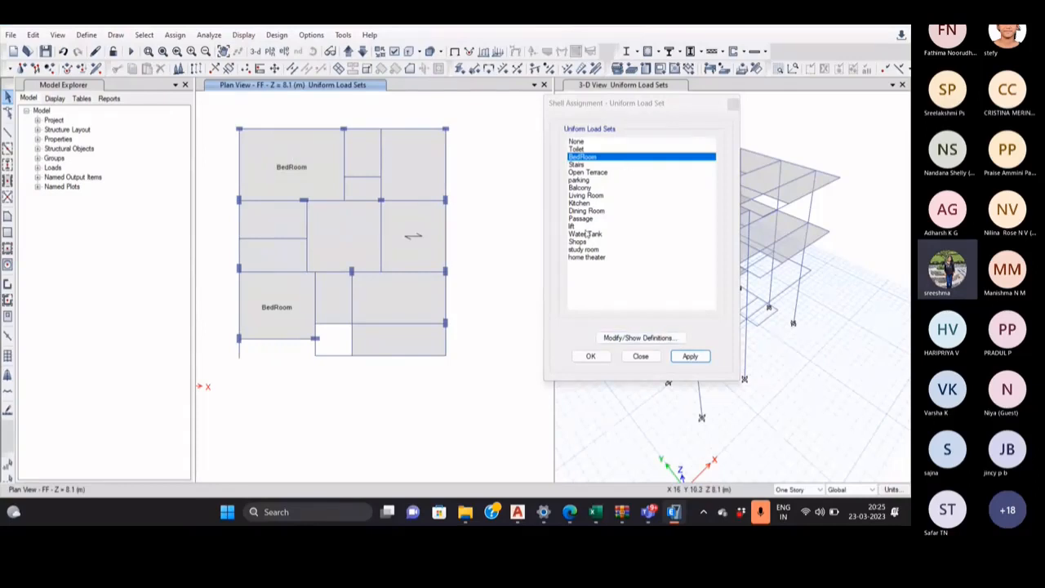
Review the BedRoom load set's ff and Live<3 values against IS 875 Table 1 in Microsoft Edge, and close its definition.
click(629, 338)
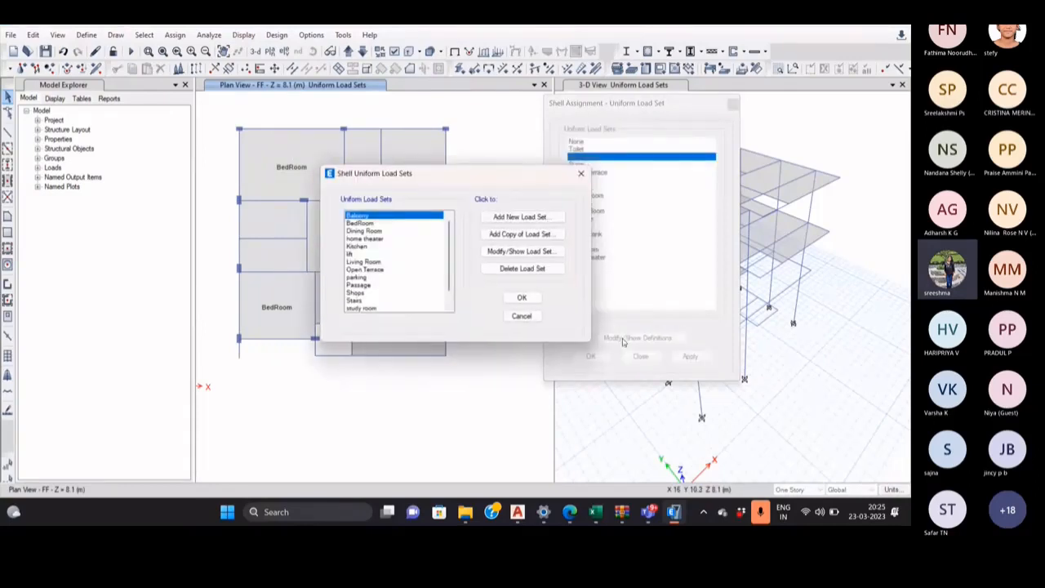
click(368, 223)
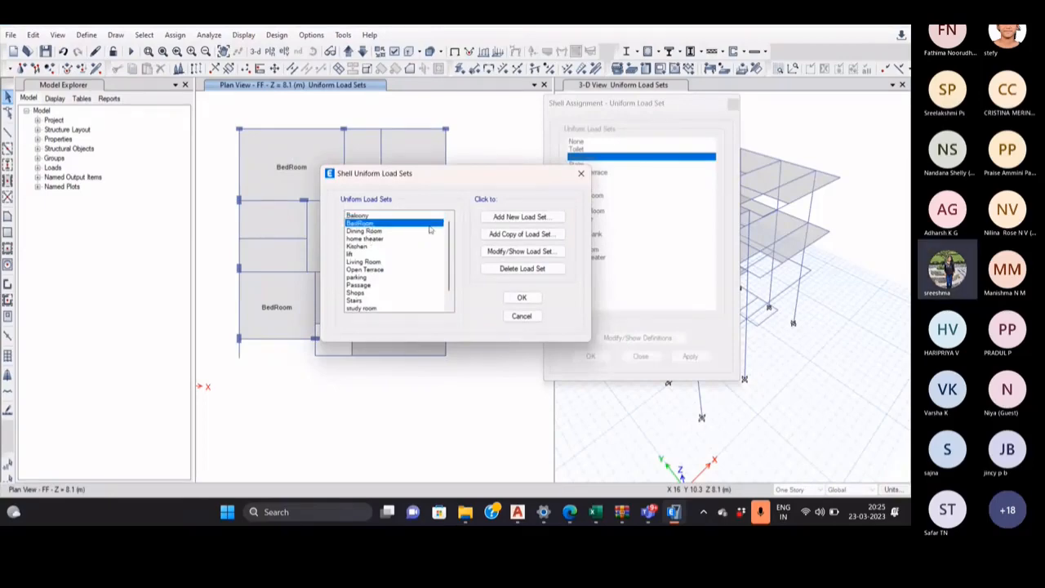
click(521, 251)
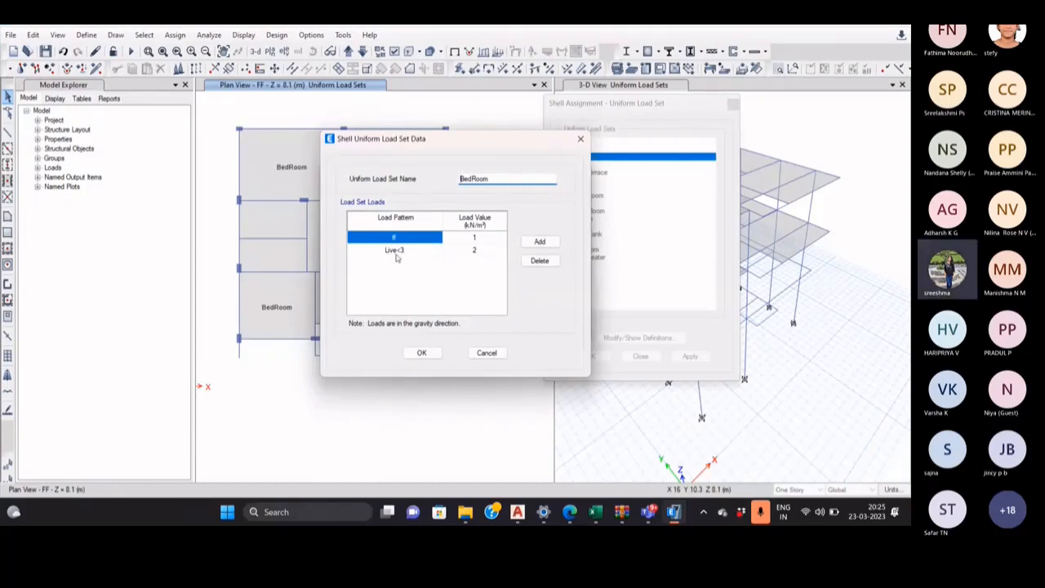
click(474, 251)
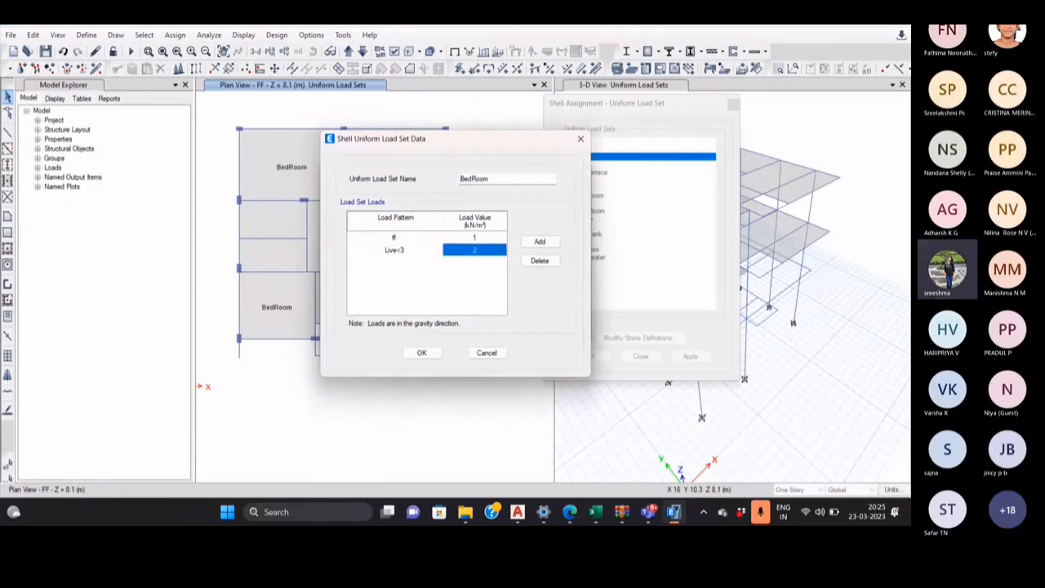
click(570, 512)
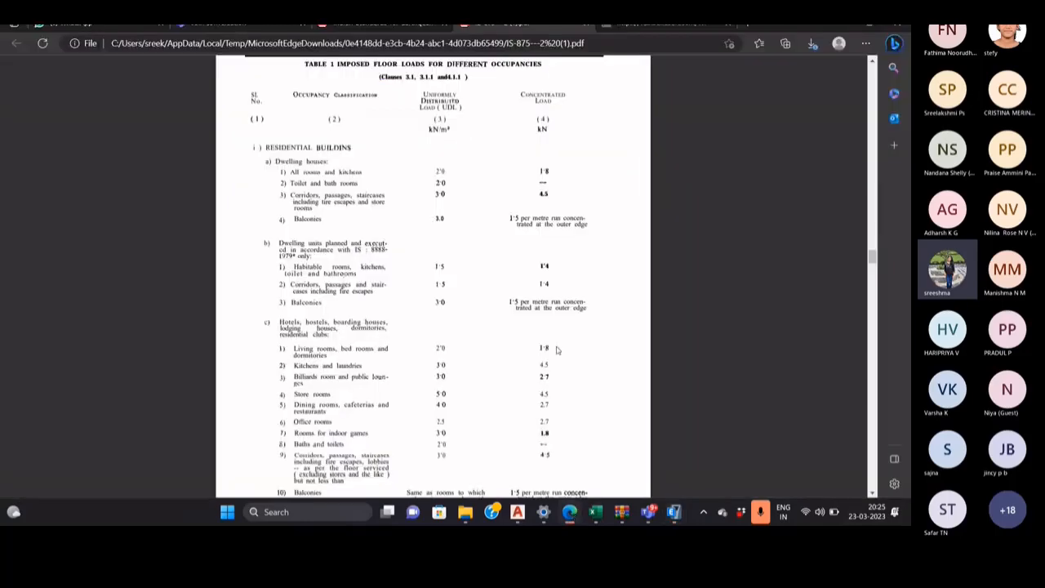
click(570, 511)
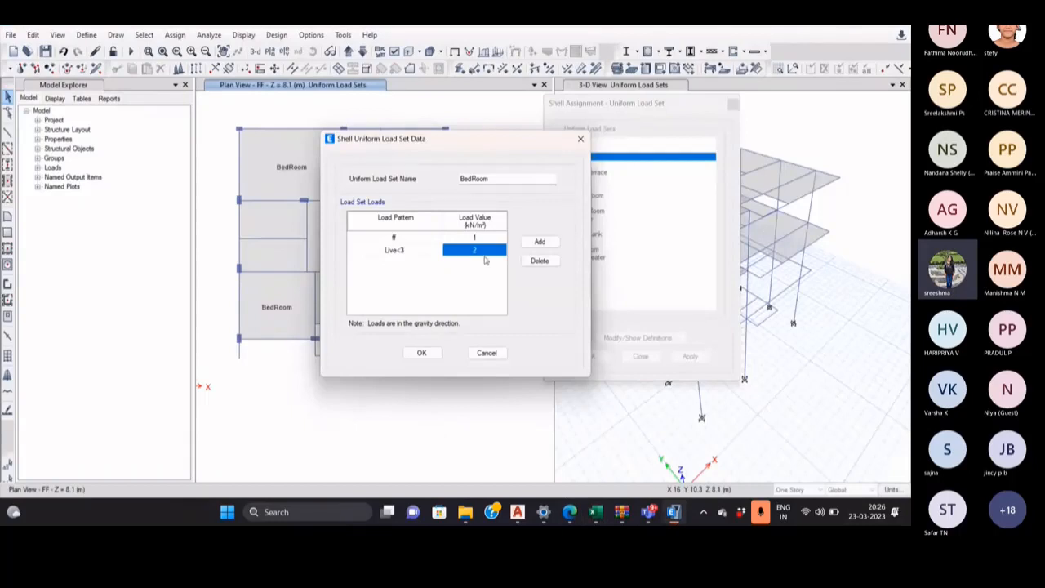
click(401, 239)
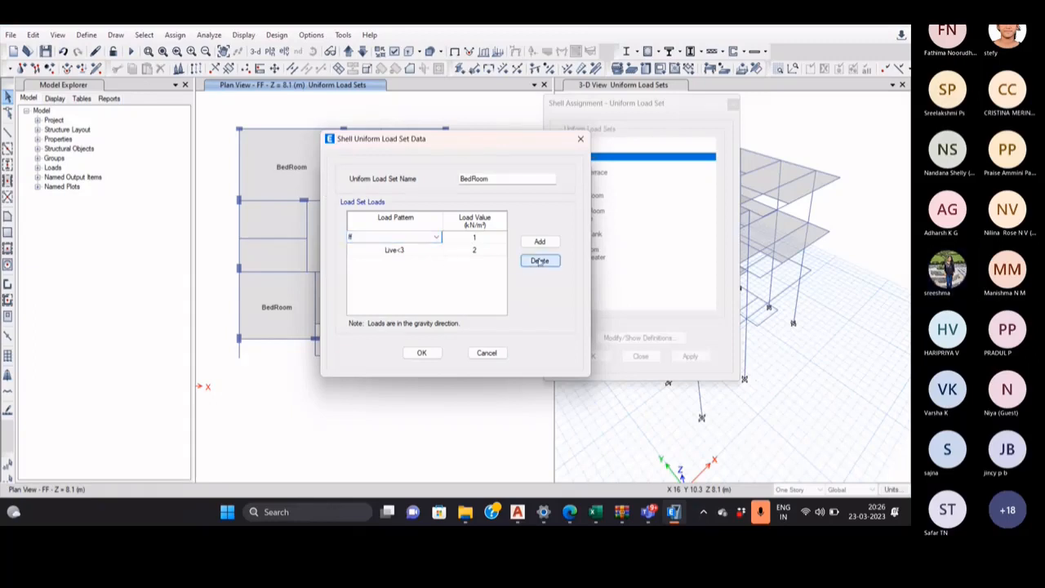
click(421, 352)
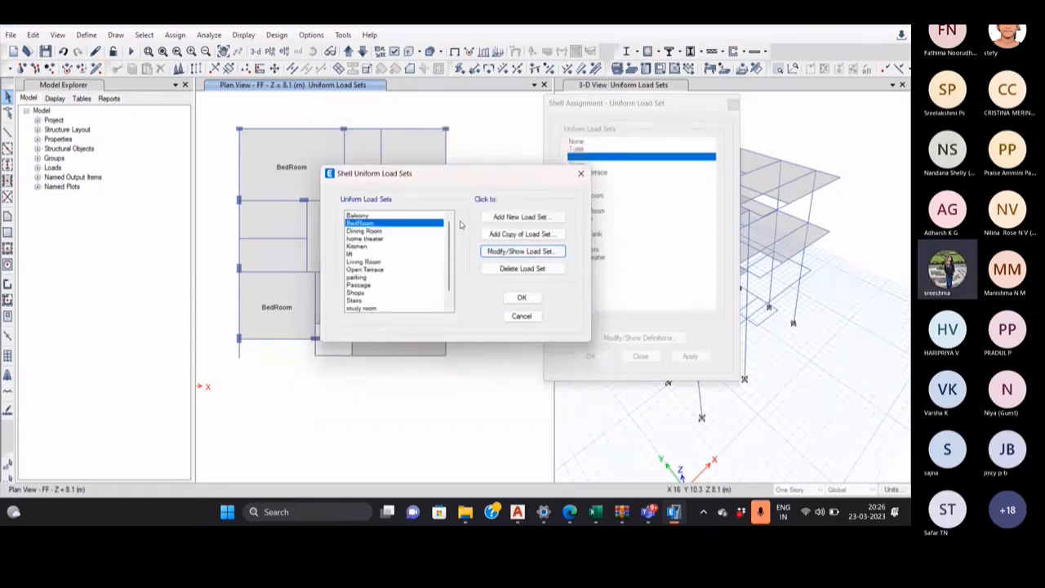
click(581, 175)
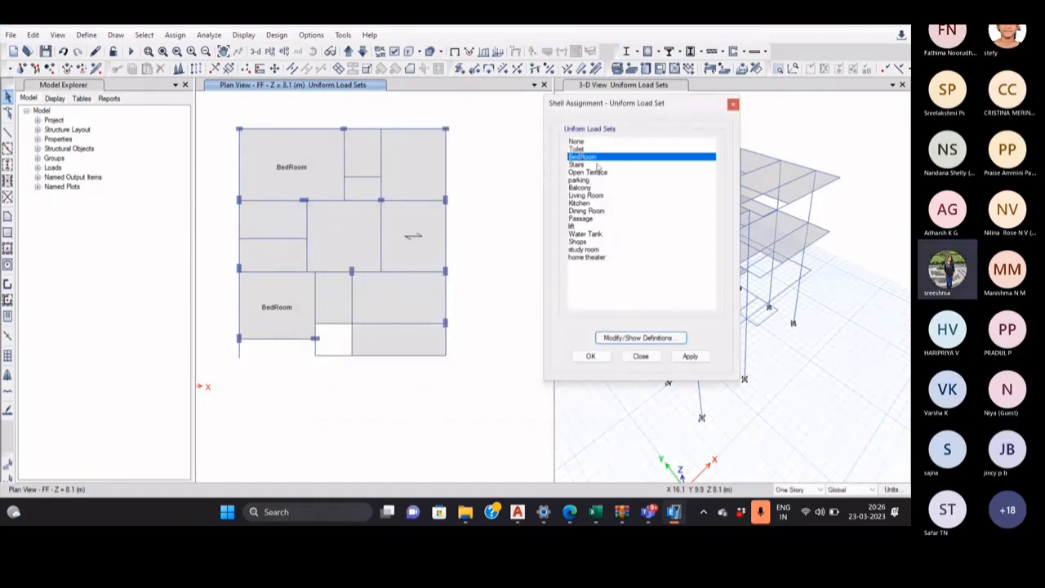
Reapply the BedRoom load set to both bedroom slabs on the FF plan and switch to the AutoCAD first-floor plan.
click(301, 184)
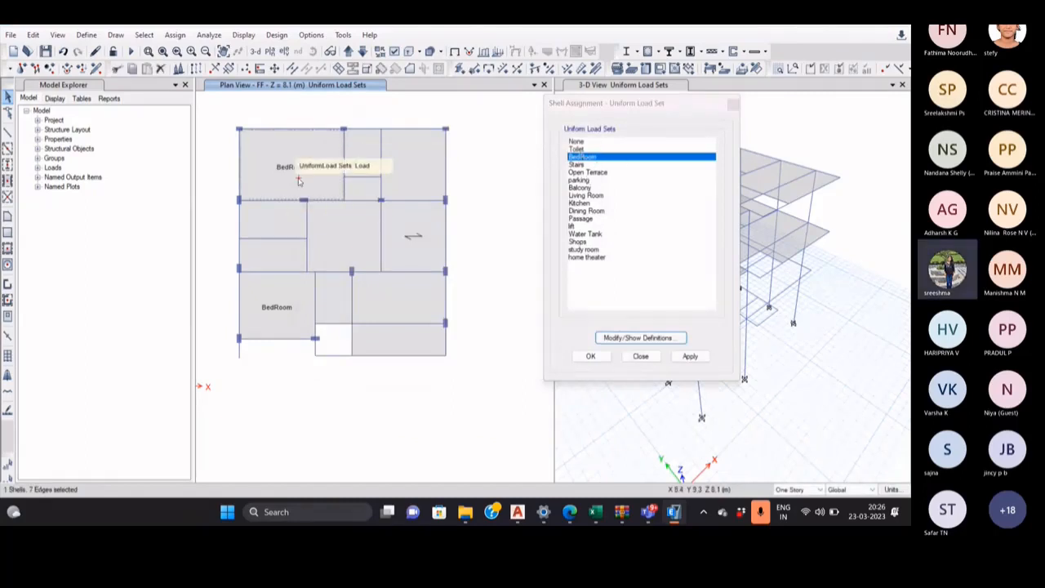
click(291, 290)
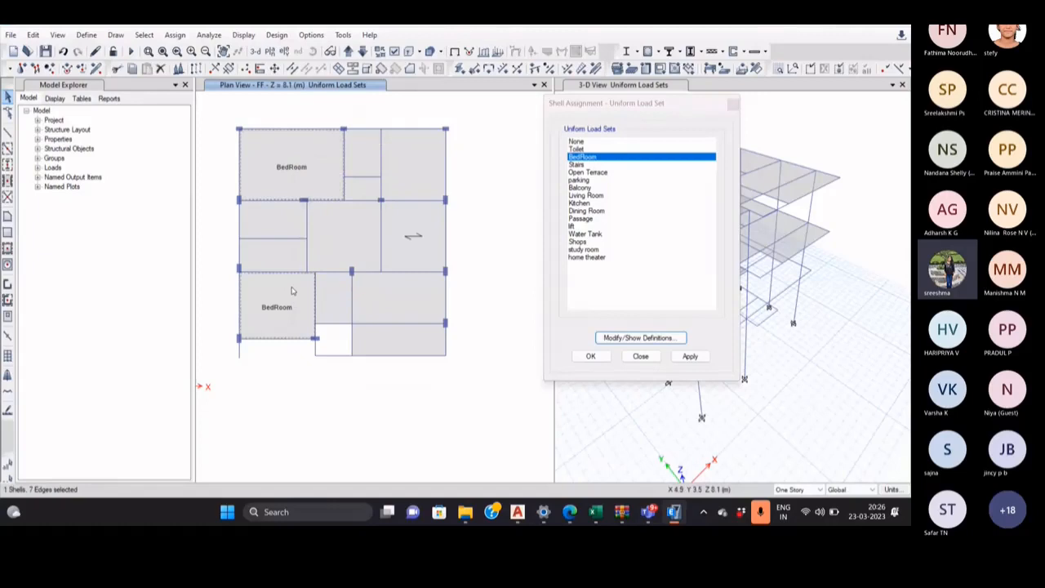
click(690, 356)
click(518, 511)
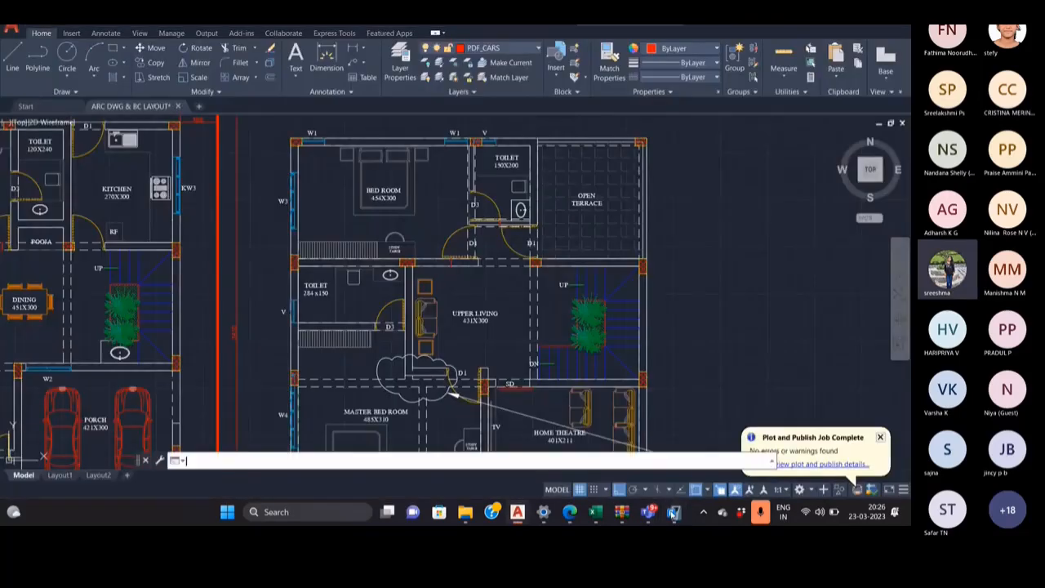
Examine the room layout on the AutoCAD first-floor plan, covering the toilets, upper living, stairs and balcony, and return to ETABS.
middle_drag(530, 320, 564, 230)
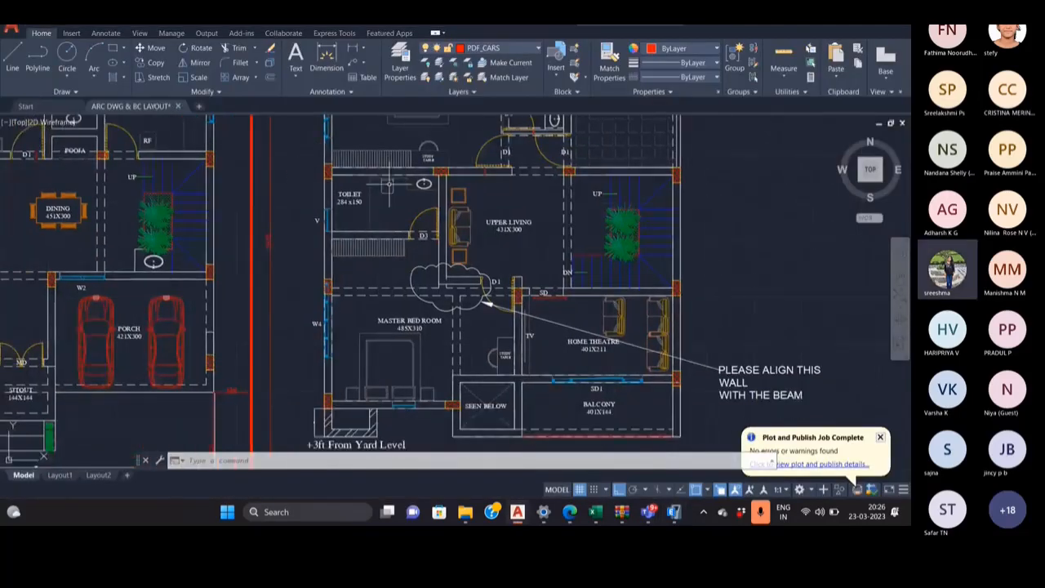
scroll(388, 181, up, 2)
middle_drag(372, 196, 362, 214)
scroll(379, 217, down, 2)
middle_drag(463, 225, 392, 276)
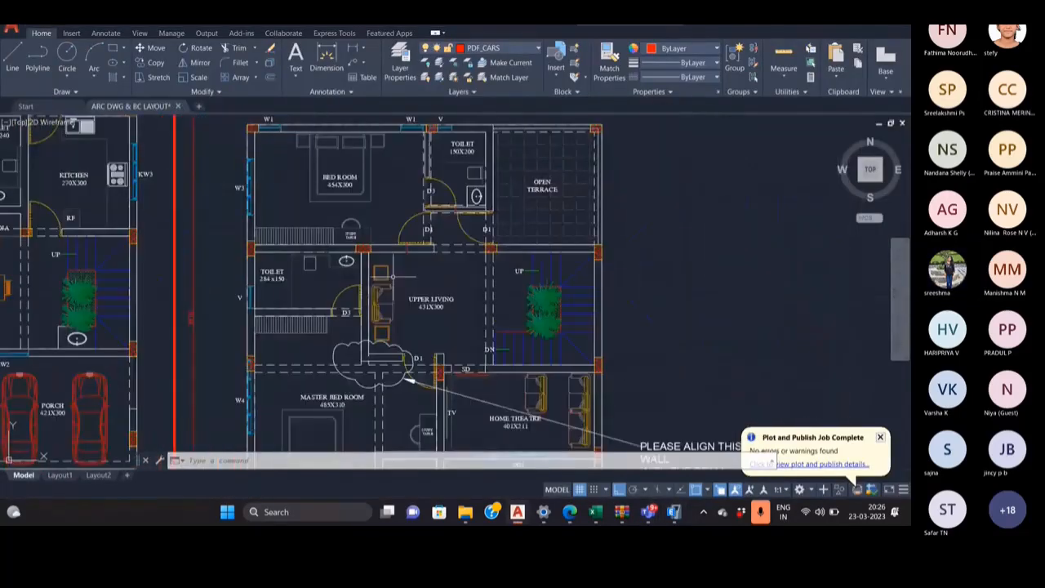
middle_drag(477, 258, 499, 204)
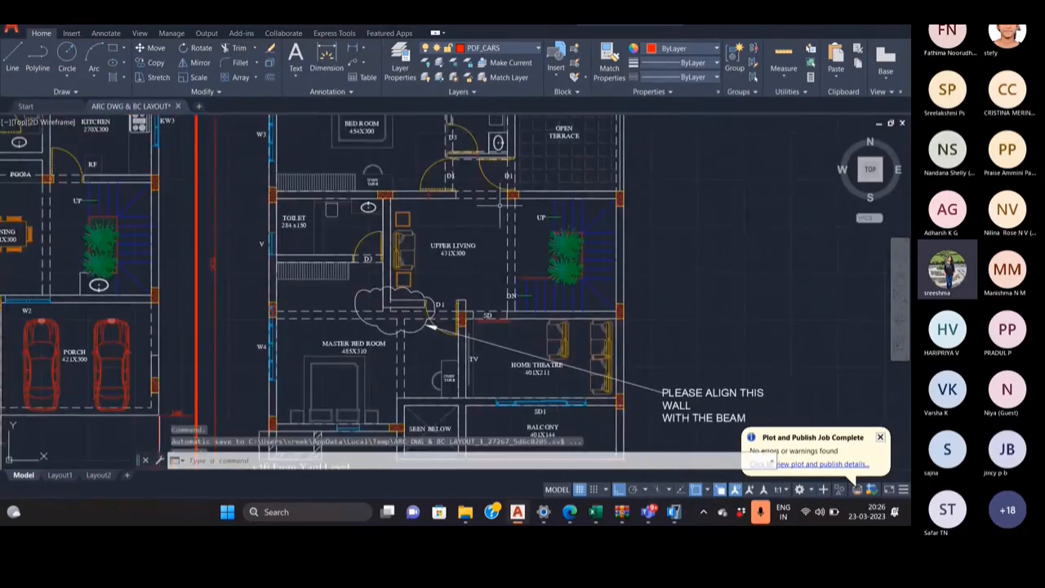
middle_drag(500, 253, 490, 287)
click(674, 511)
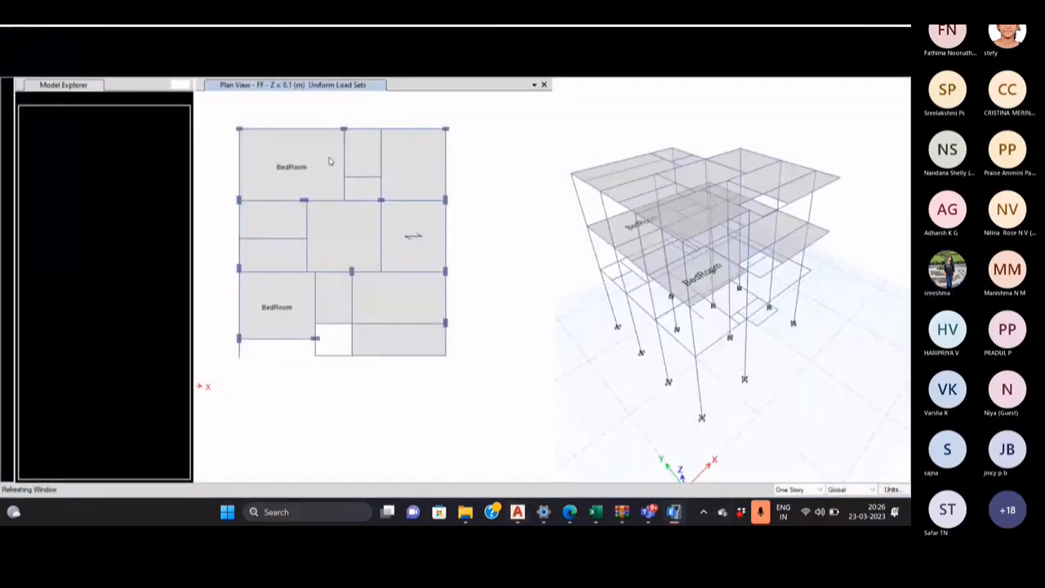
Assign the Toilet uniform load set to the two toilet slabs on the FF plan.
click(290, 226)
click(361, 152)
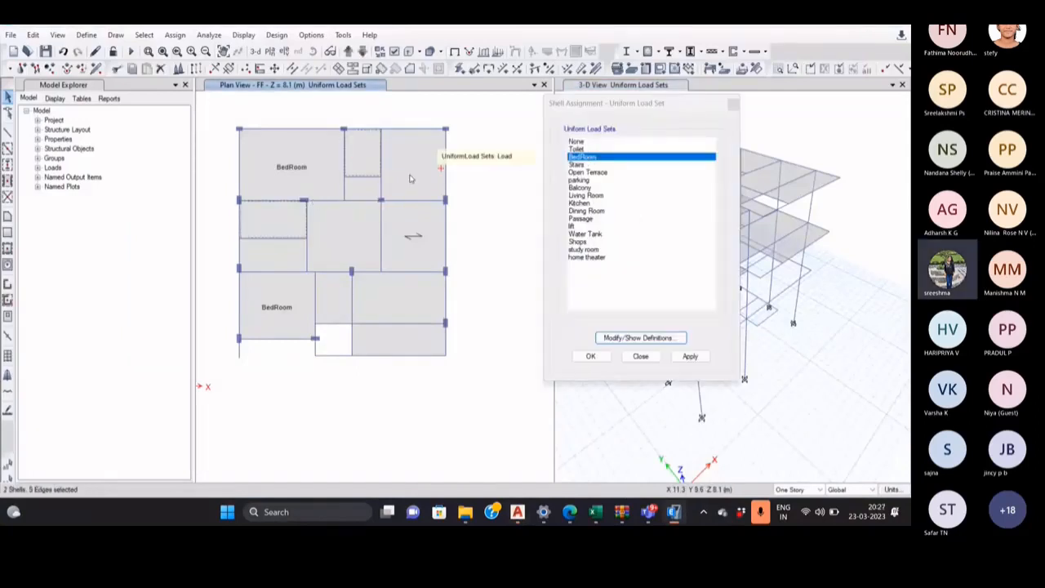
click(576, 148)
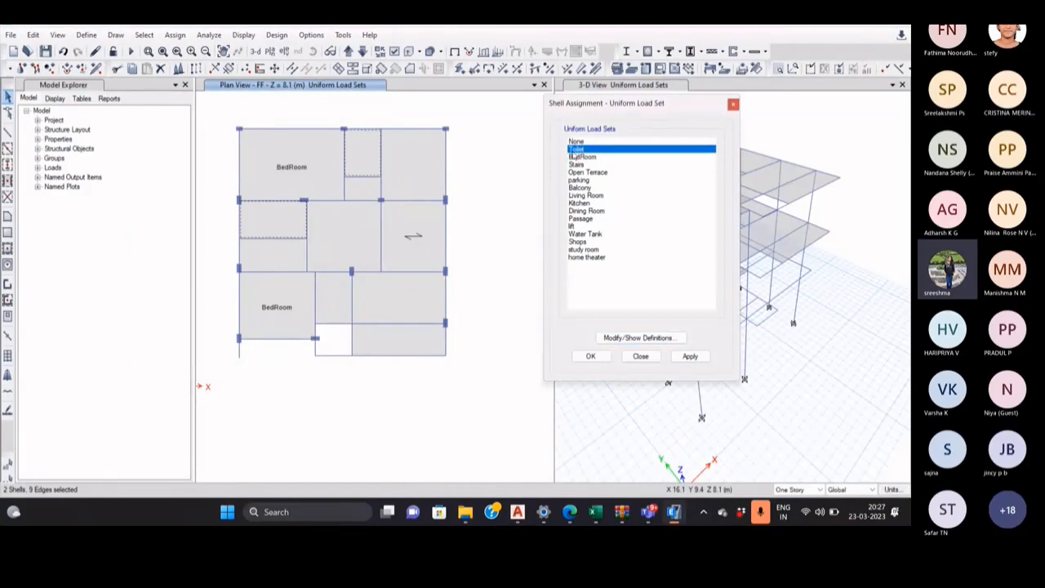
click(689, 357)
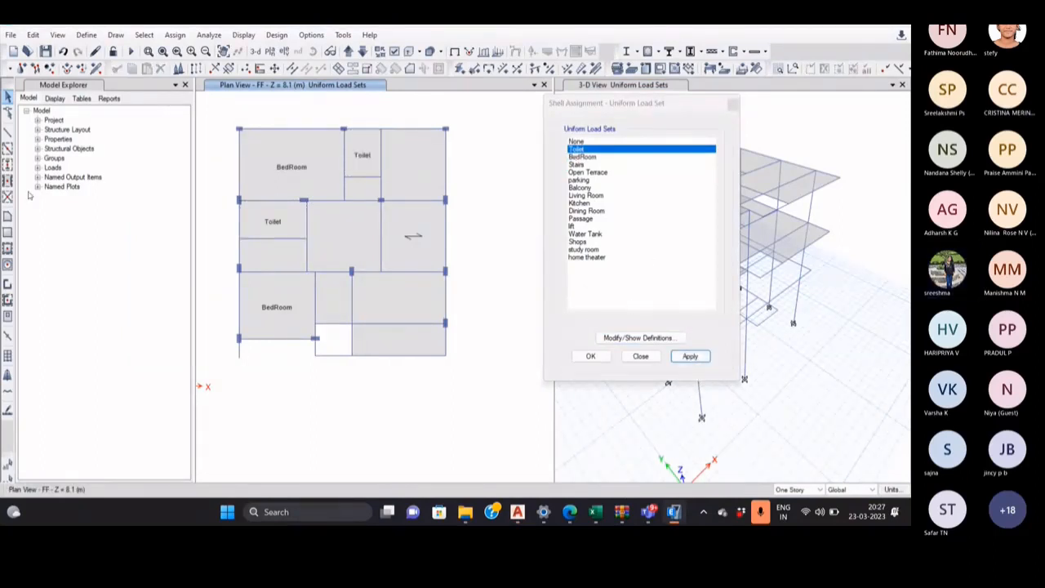
Assign the Living Room uniform load set to the central upper living slab on the FF plan.
click(366, 252)
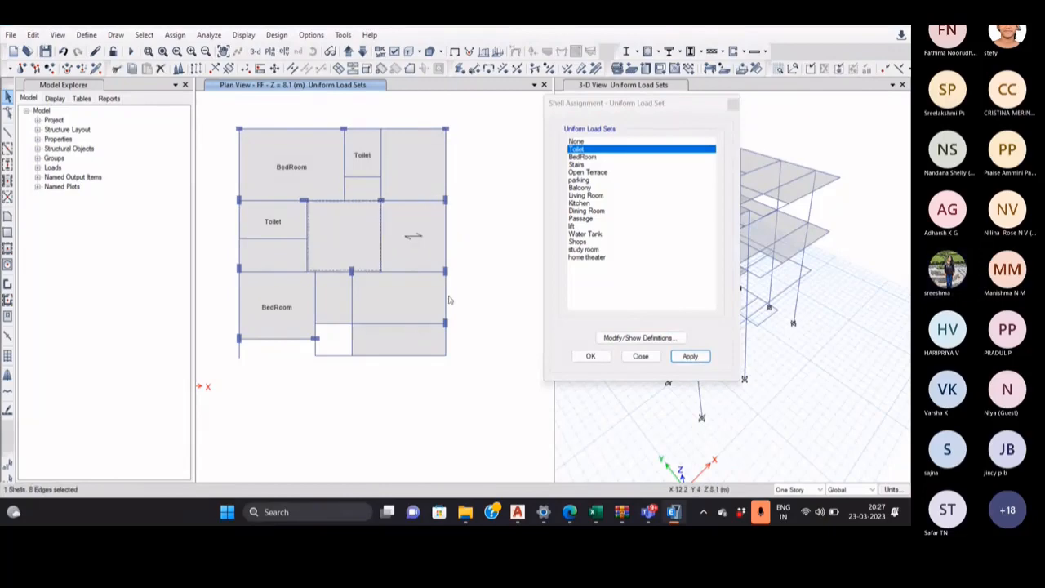
click(675, 515)
click(675, 514)
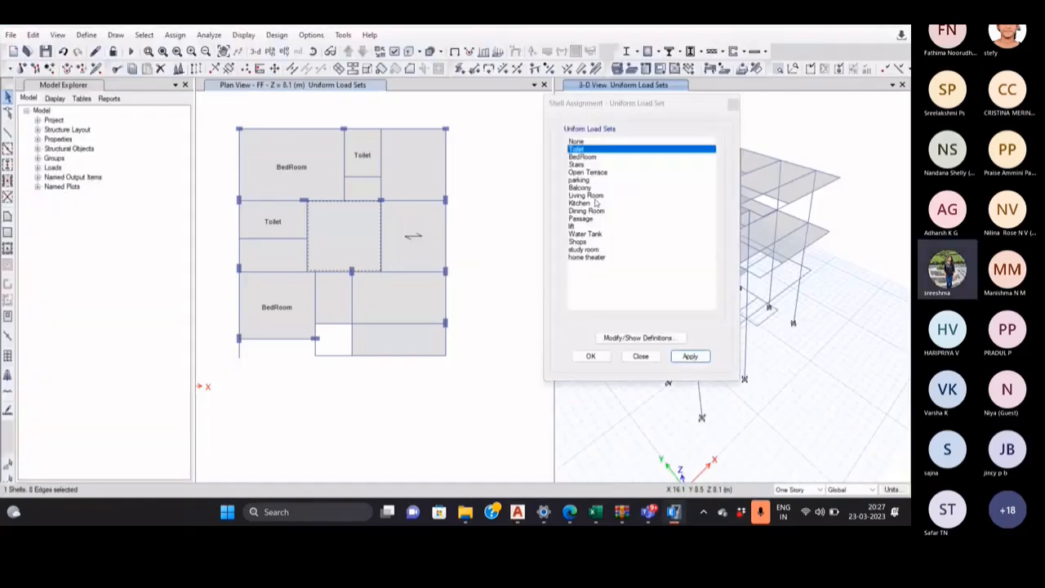
click(592, 195)
click(692, 356)
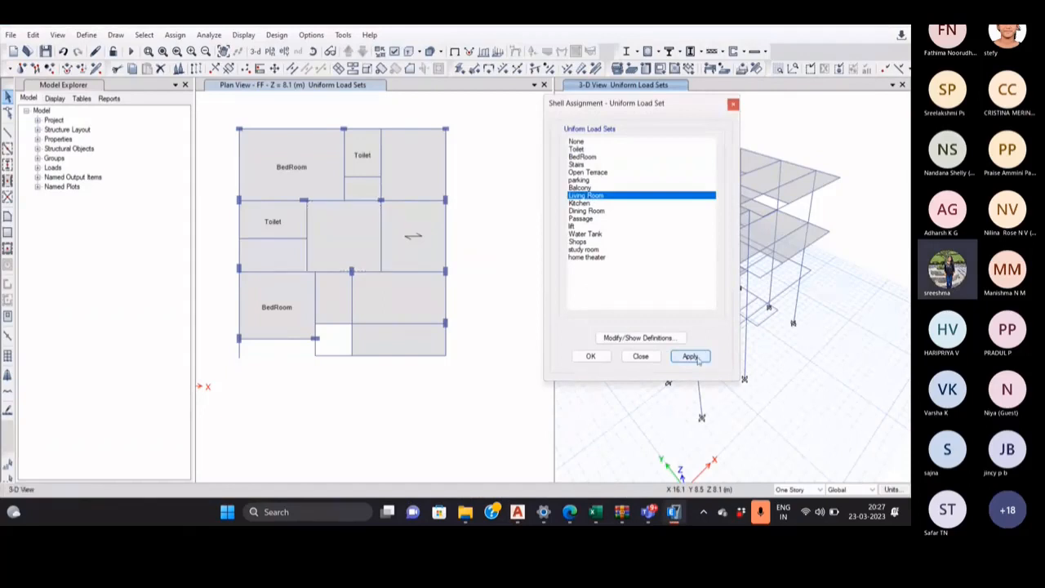
click(362, 250)
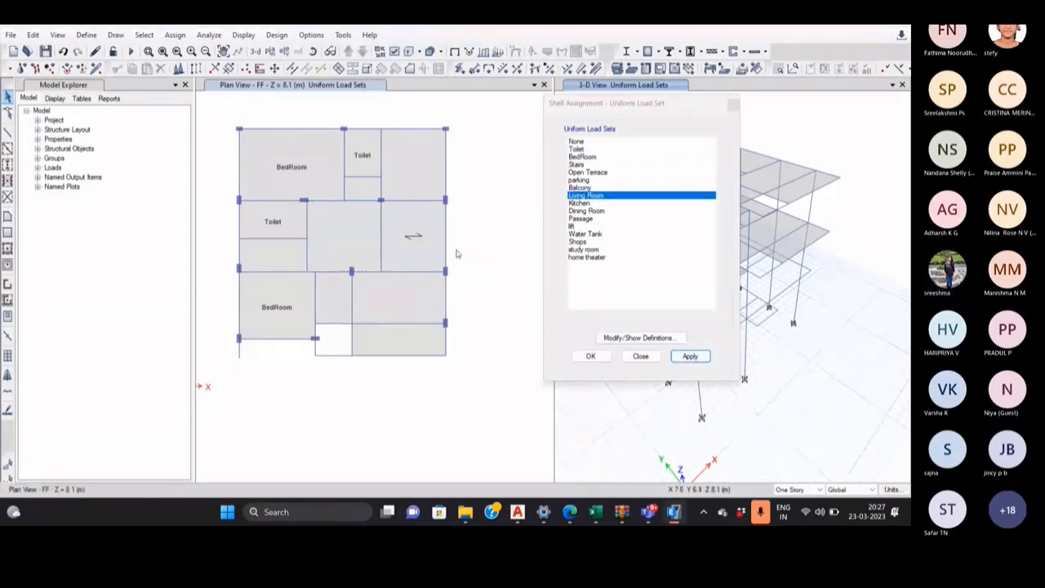
click(704, 358)
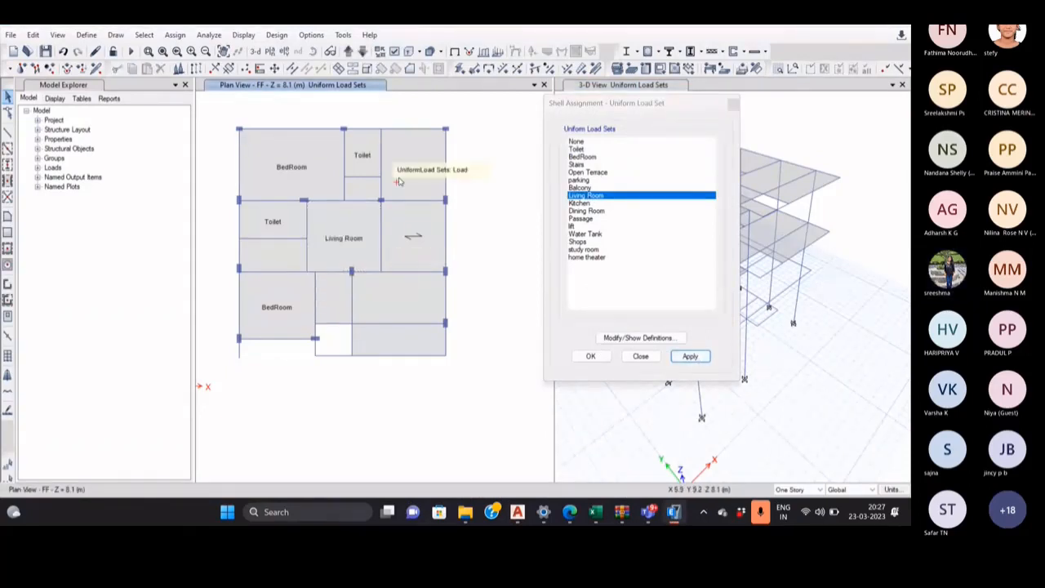
Assign the Kitchen uniform load set to the corner slab beside the upper toilet on the FF plan.
click(424, 160)
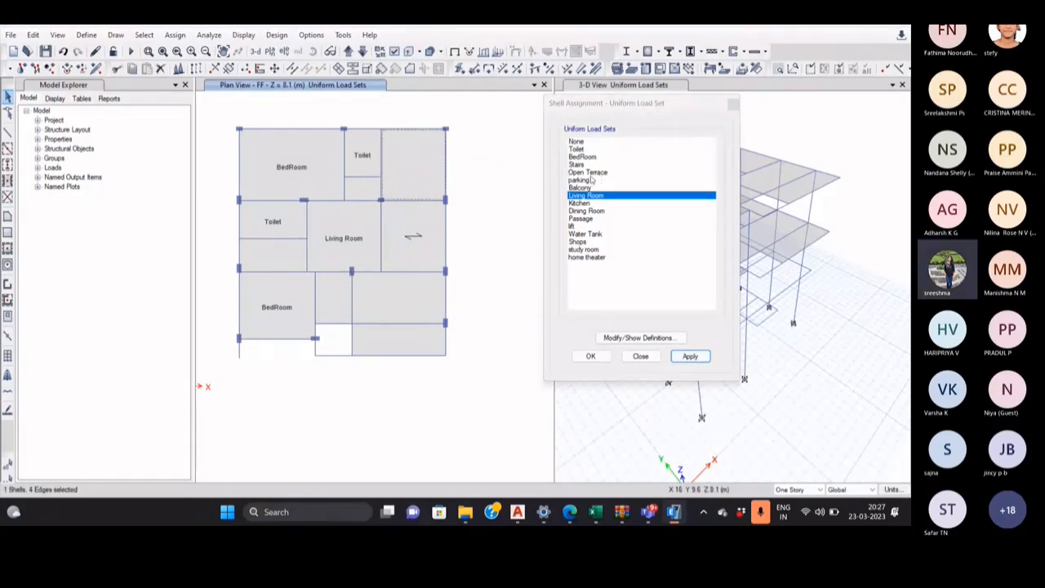
click(589, 203)
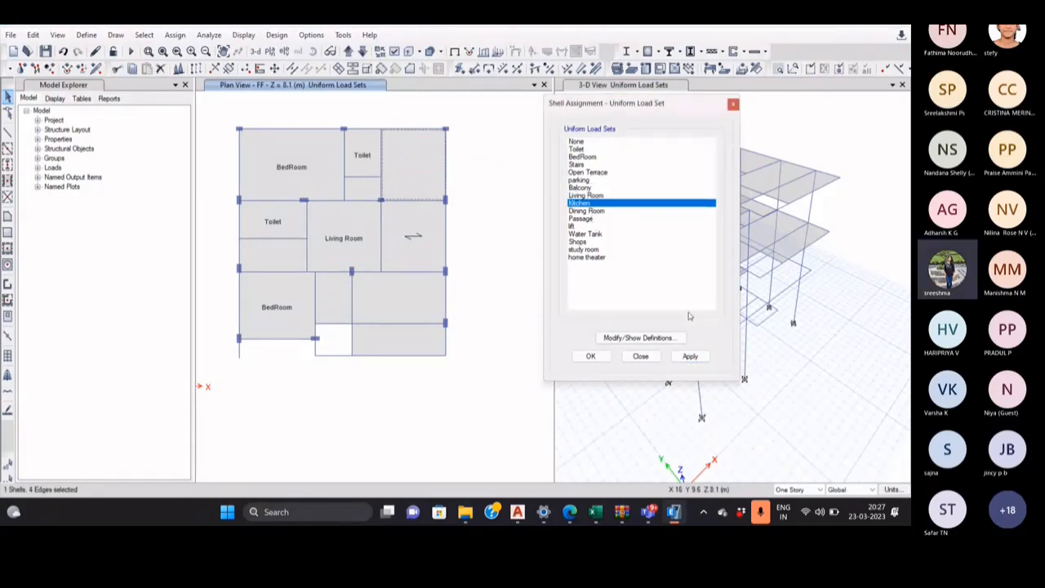
click(690, 356)
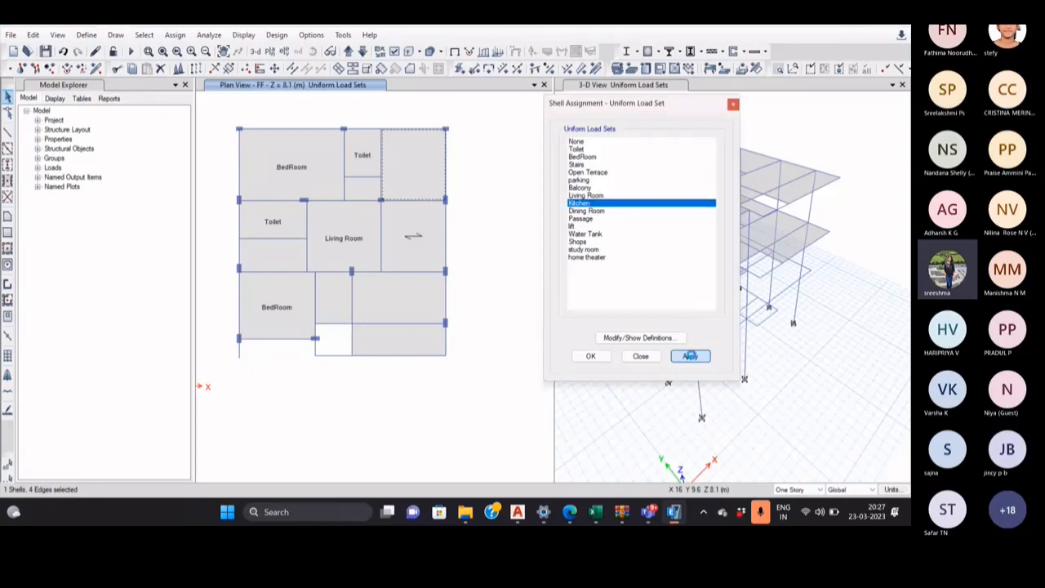
Select the balcony slab and the Balcony load set, and check the balcony imposed load in IS 875 Table 1 in Microsoft Edge.
click(372, 343)
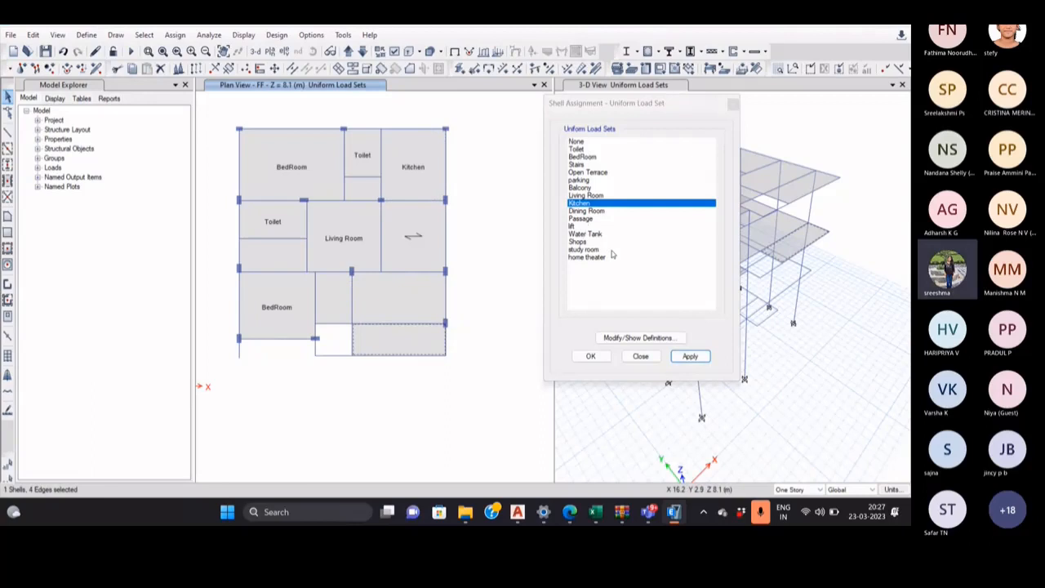
click(604, 189)
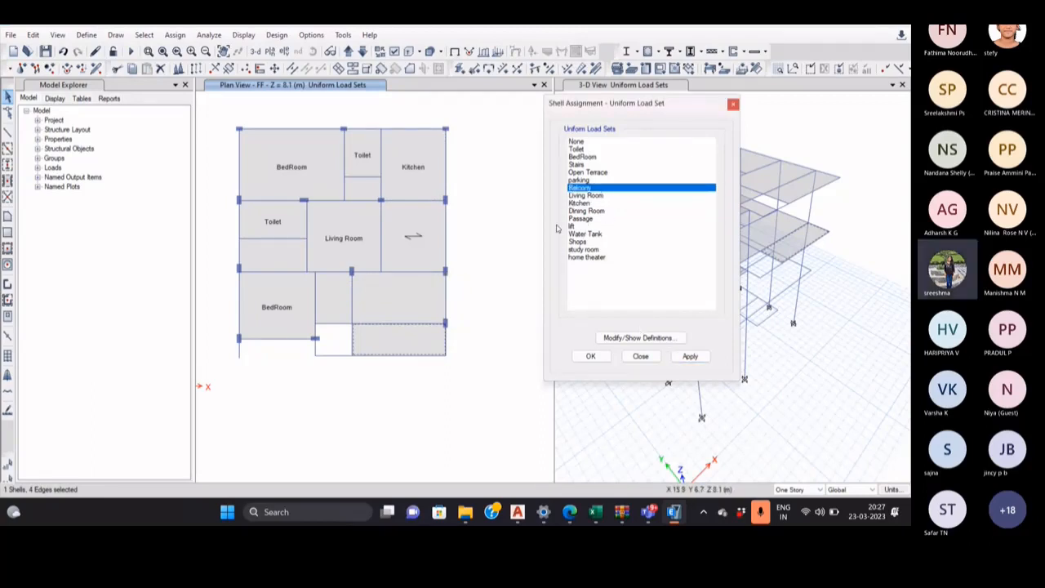
click(568, 512)
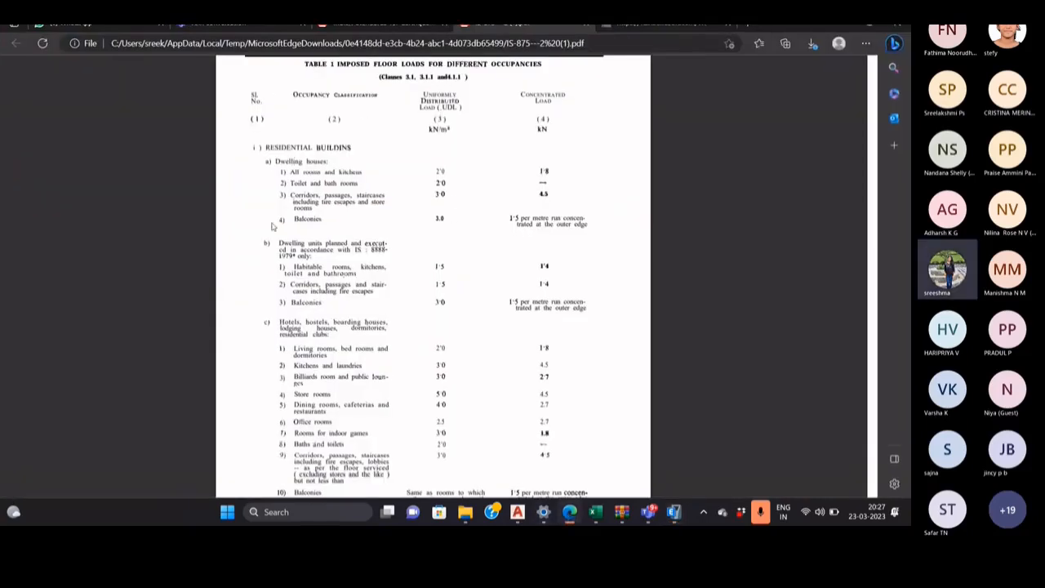
click(673, 516)
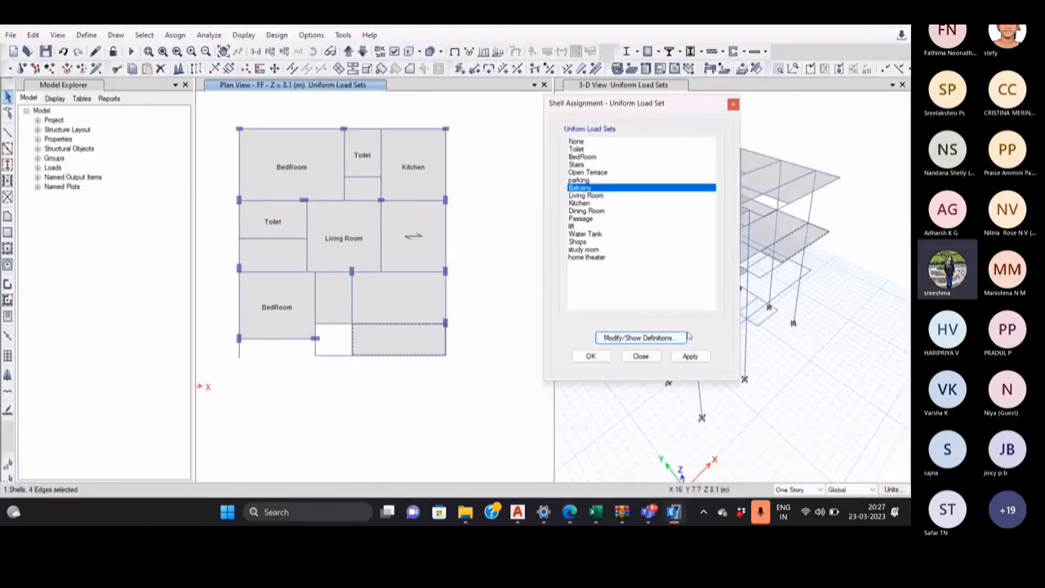
Review the Balcony load set's ff and Live<3 values and assign the set to the balcony slab on the FF plan.
click(685, 337)
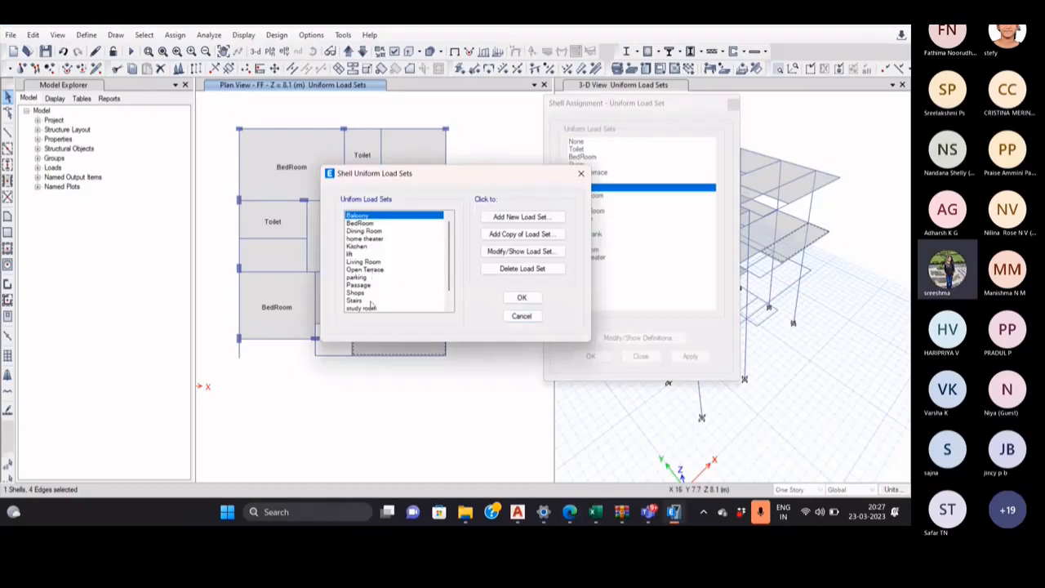
scroll(371, 302, down, 1)
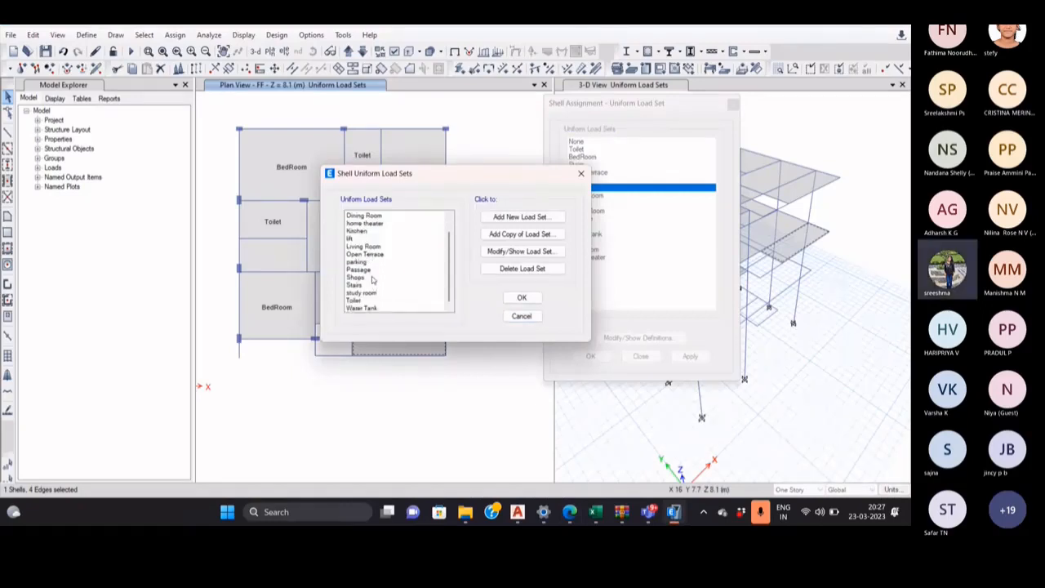
scroll(373, 257, up, 1)
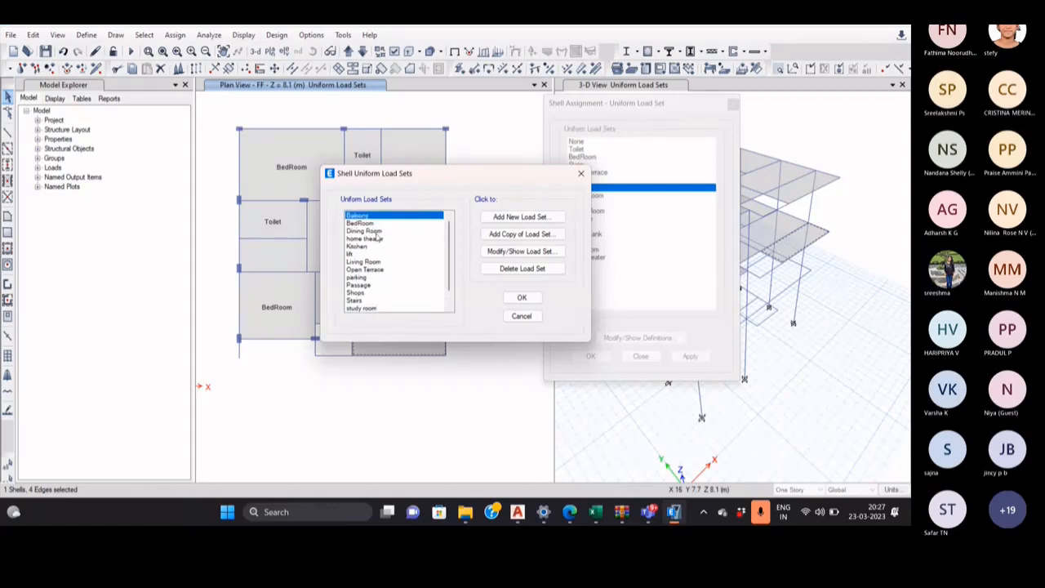
scroll(367, 293, down, 1)
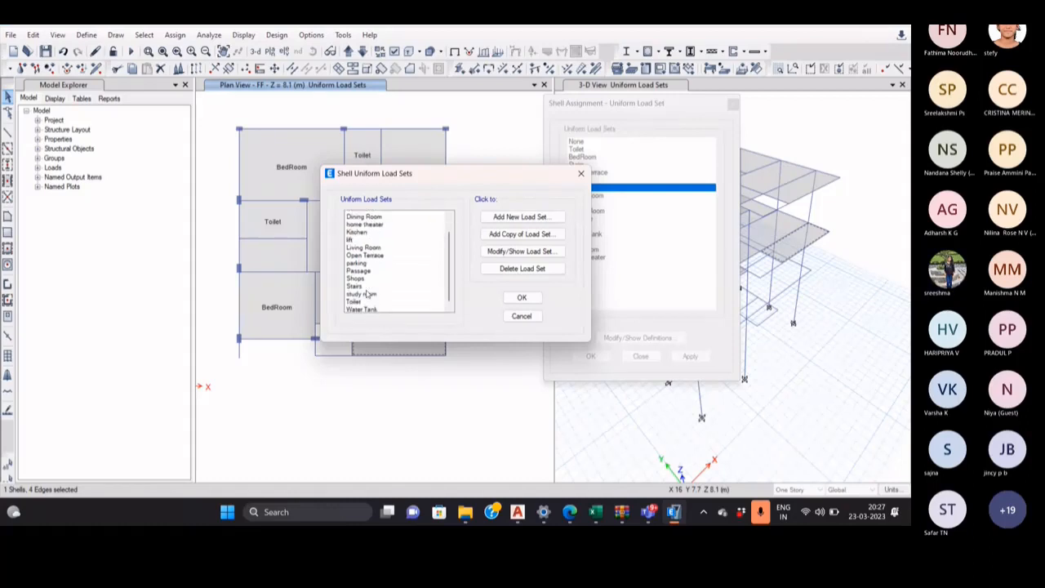
scroll(367, 294, up, 1)
click(516, 251)
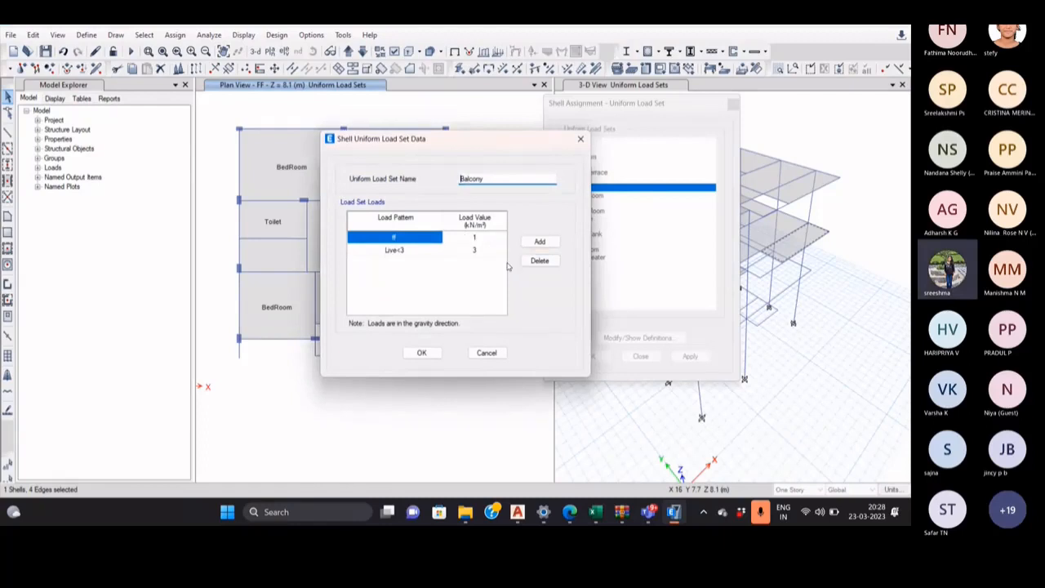
click(422, 352)
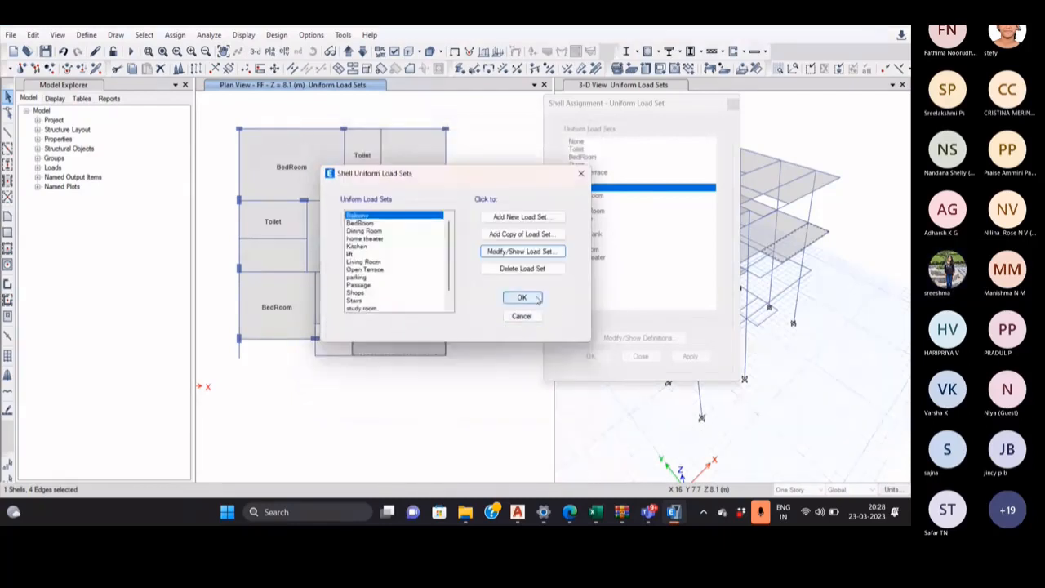
click(522, 298)
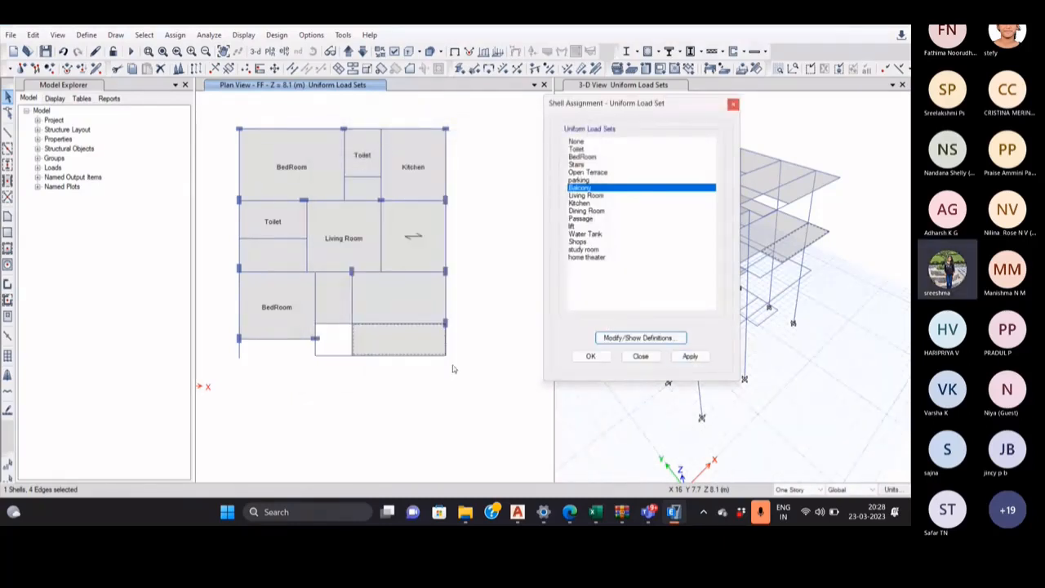
click(700, 360)
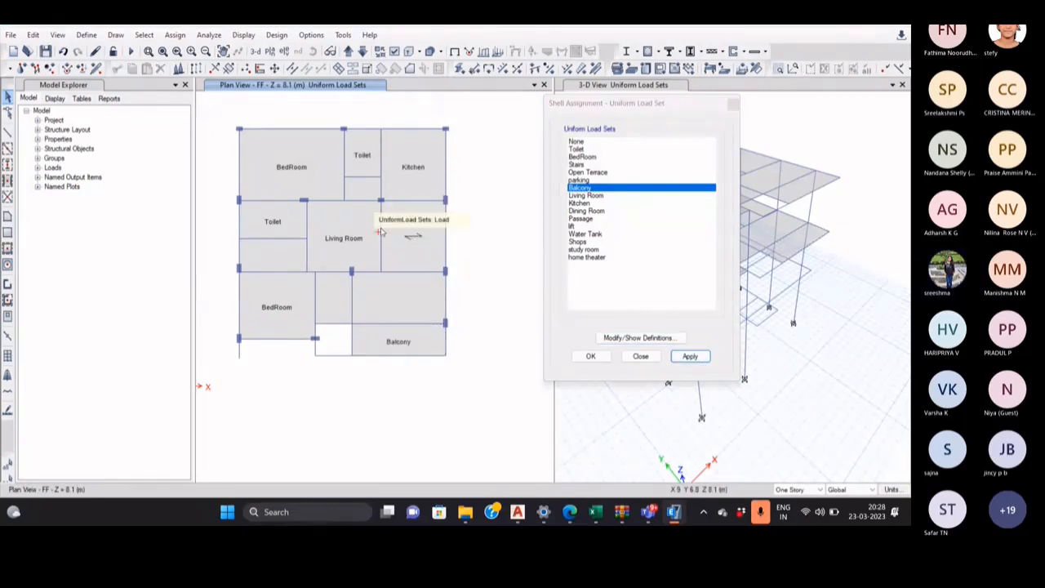
Assign the Stairs uniform load set to the staircase slab beside the living room on the FF plan.
click(412, 241)
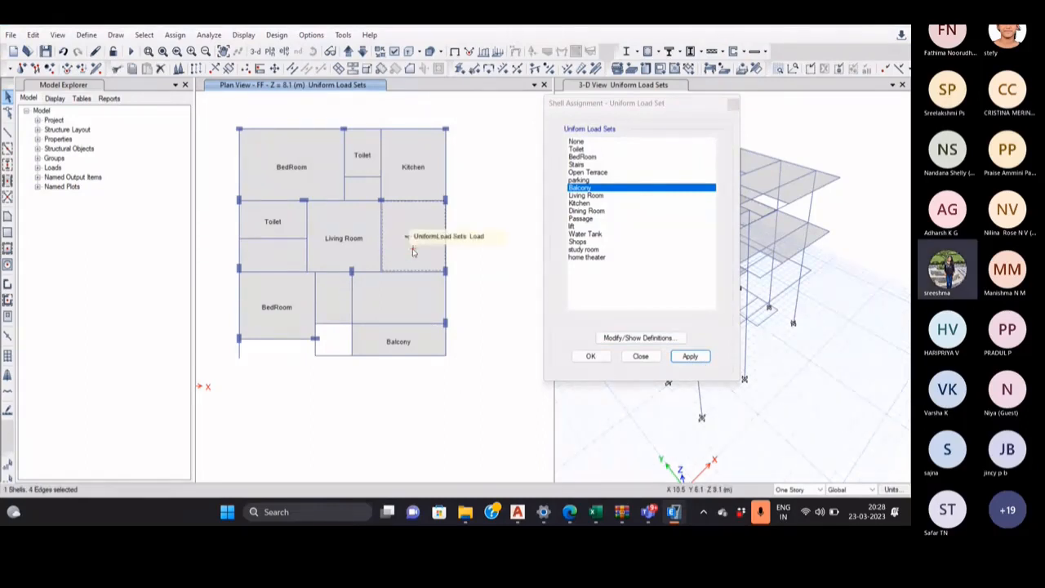
scroll(413, 229, up, 3)
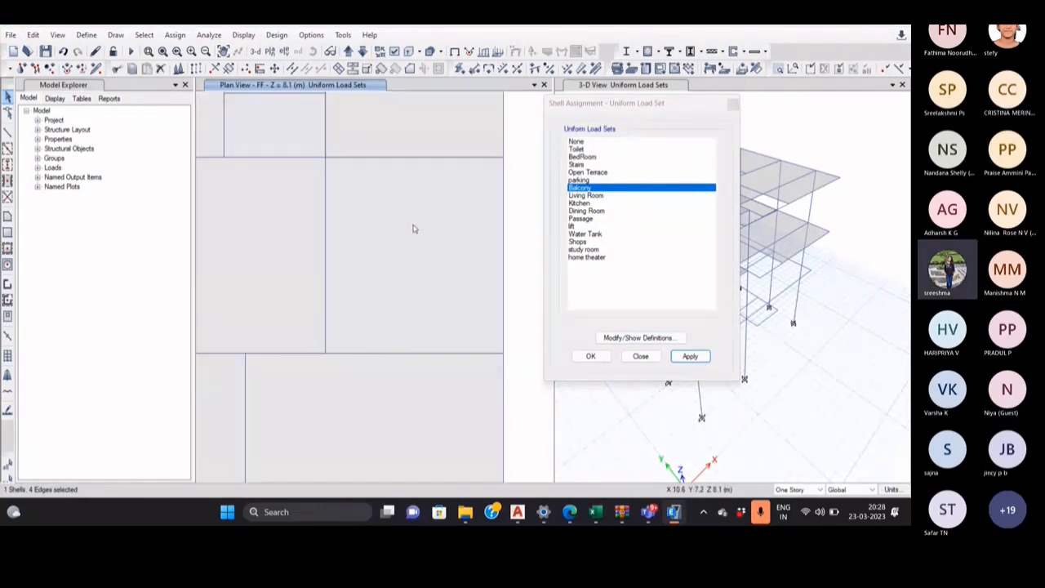
scroll(404, 222, down, 3)
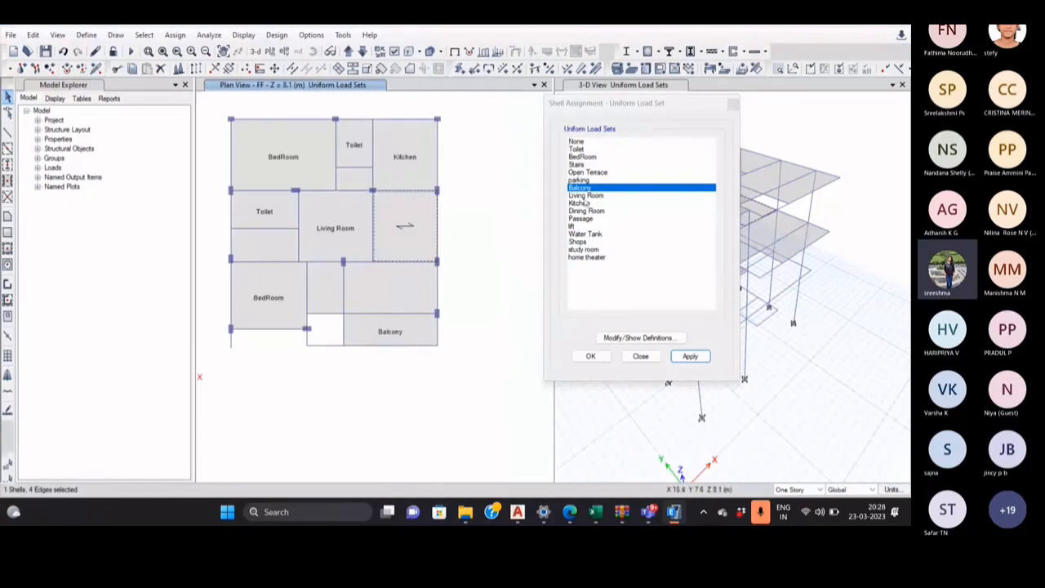
click(598, 164)
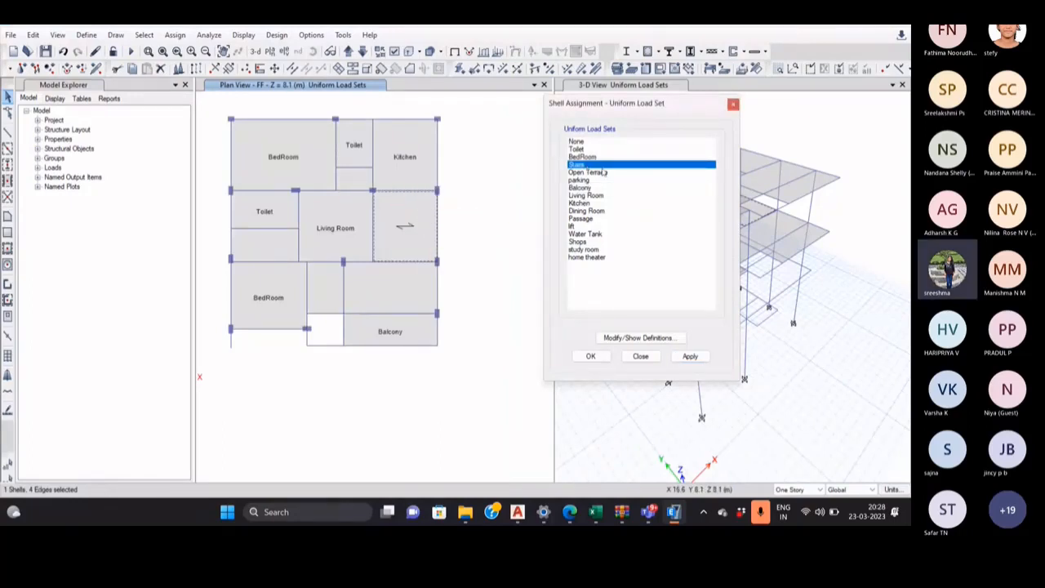
click(690, 356)
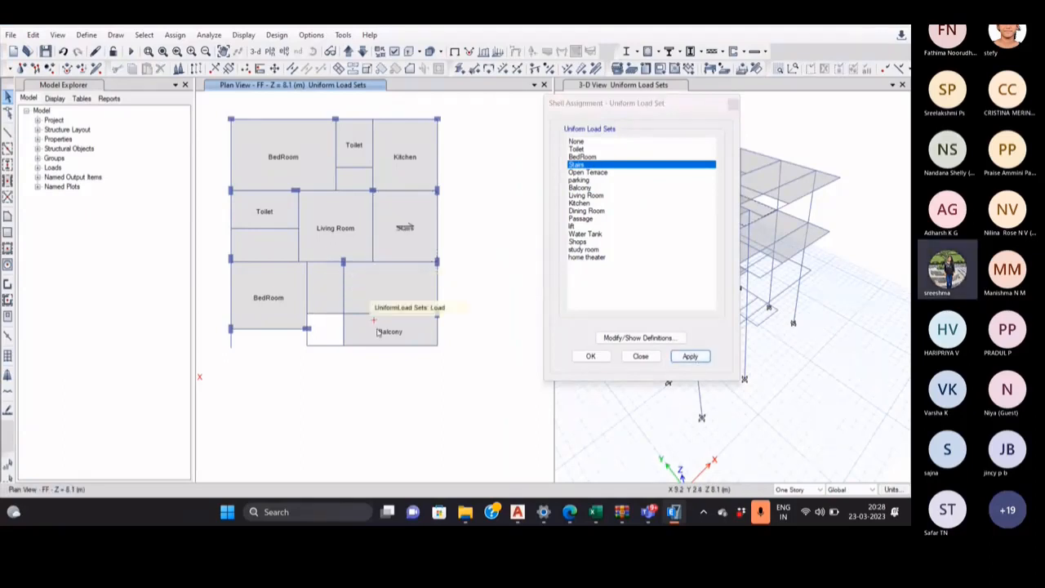
Assign the BedRoom uniform load set to the slab behind the balcony and the small slab adjoining it on the FF plan.
click(396, 306)
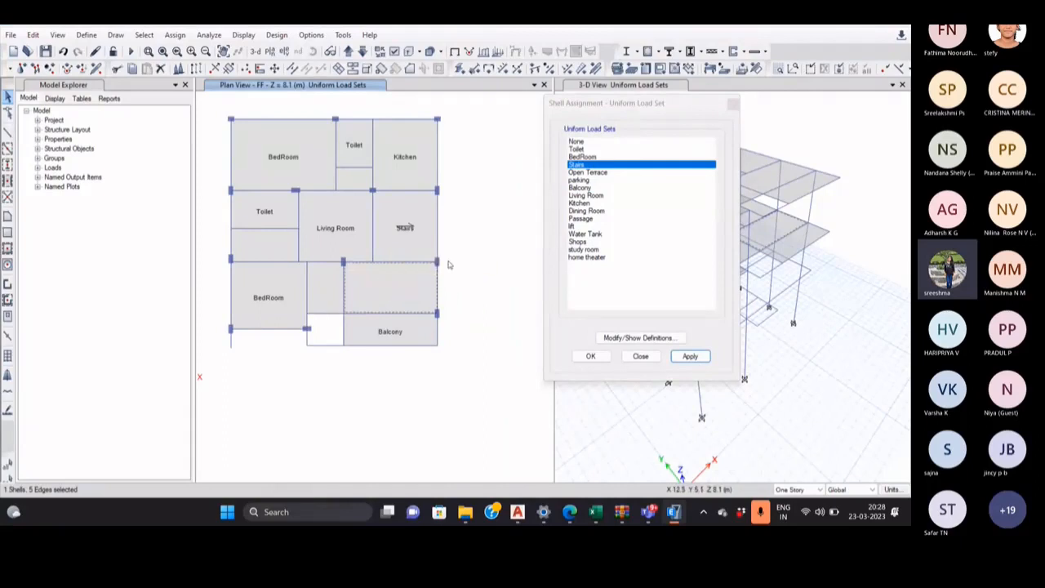
click(589, 156)
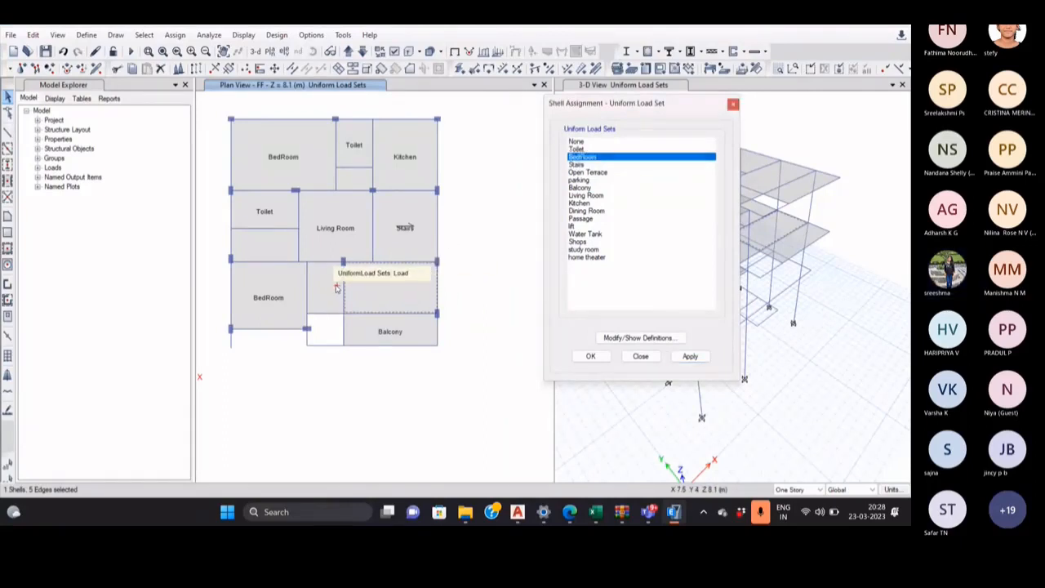
scroll(317, 290, up, 3)
scroll(331, 273, down, 3)
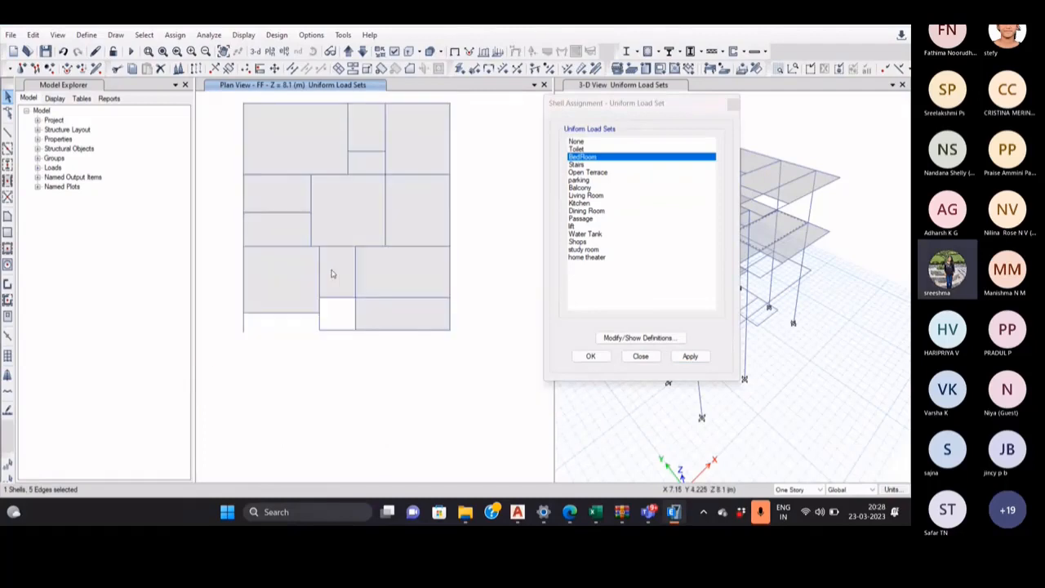
click(364, 276)
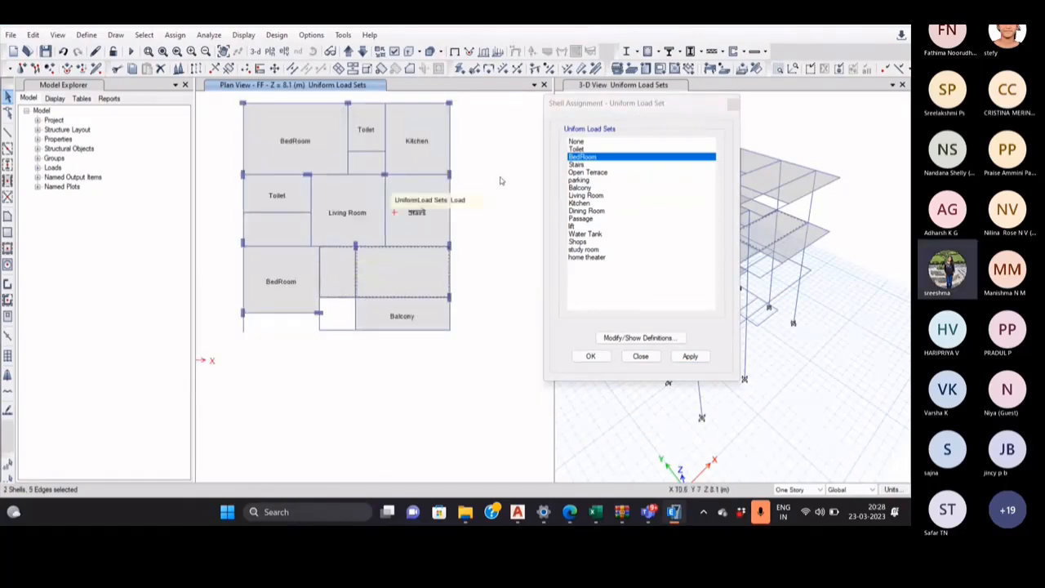
click(692, 356)
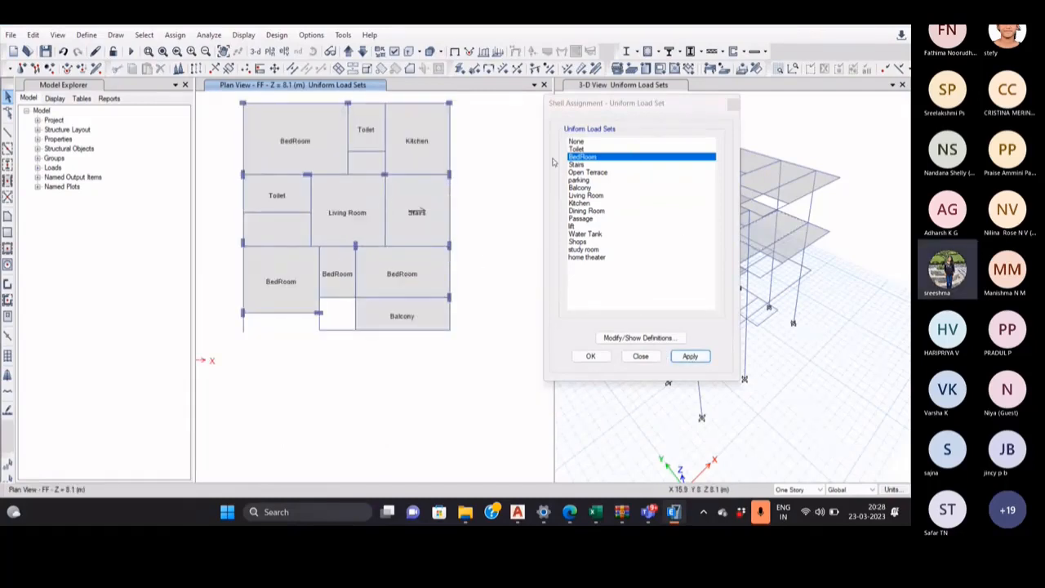
Check the small slab between the upper toilet and living room in the AutoCAD plan, and assign it the BedRoom load set.
click(367, 163)
click(672, 512)
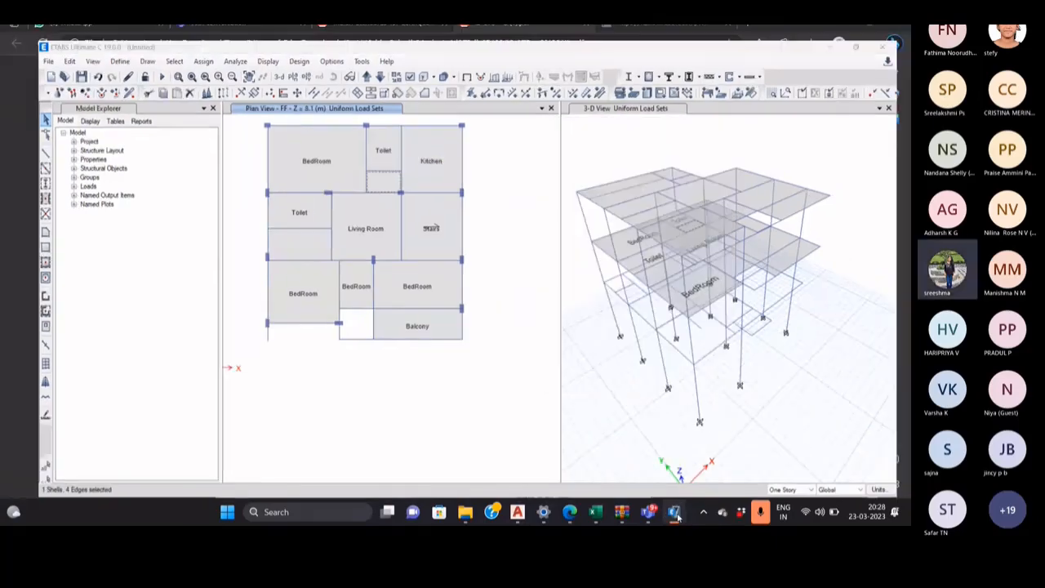
click(519, 513)
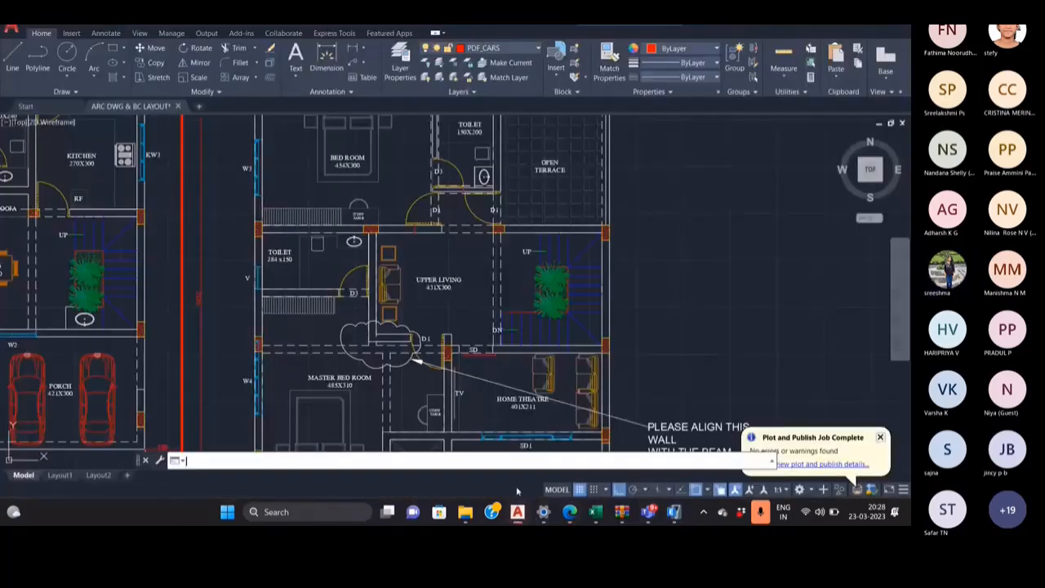
middle_drag(461, 266, 524, 355)
scroll(534, 292, up, 2)
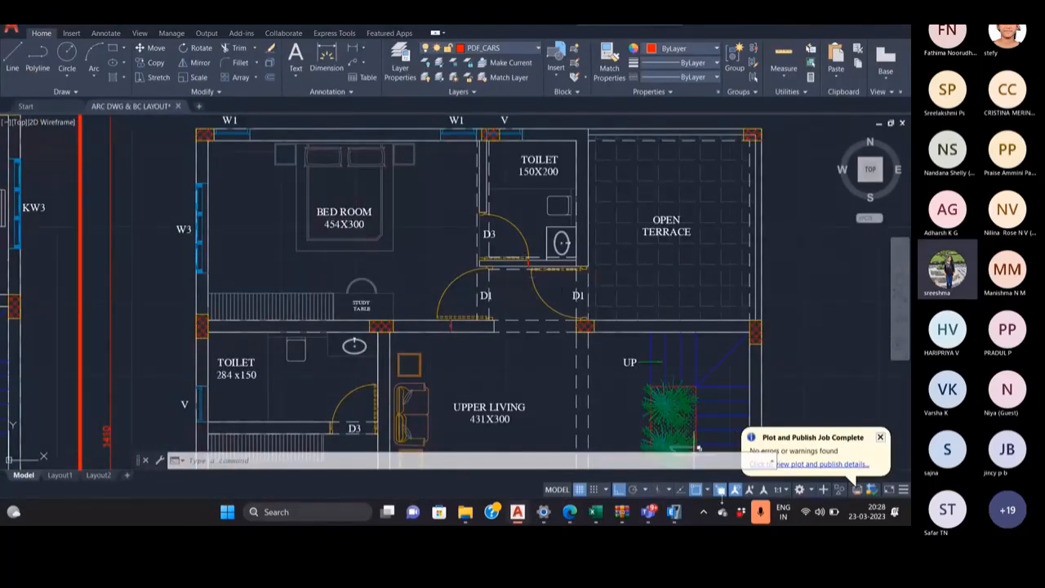
click(674, 514)
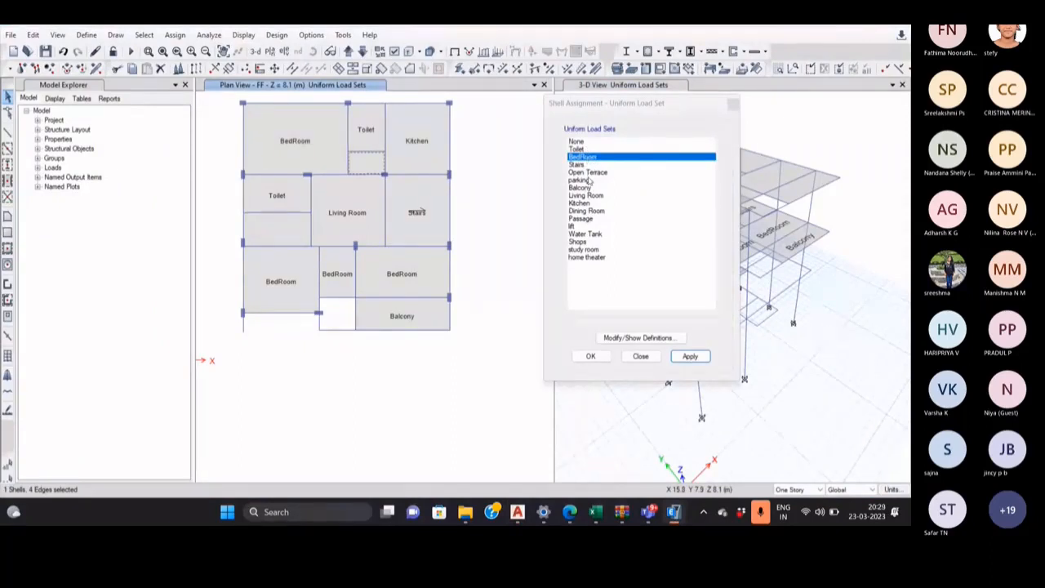
click(690, 356)
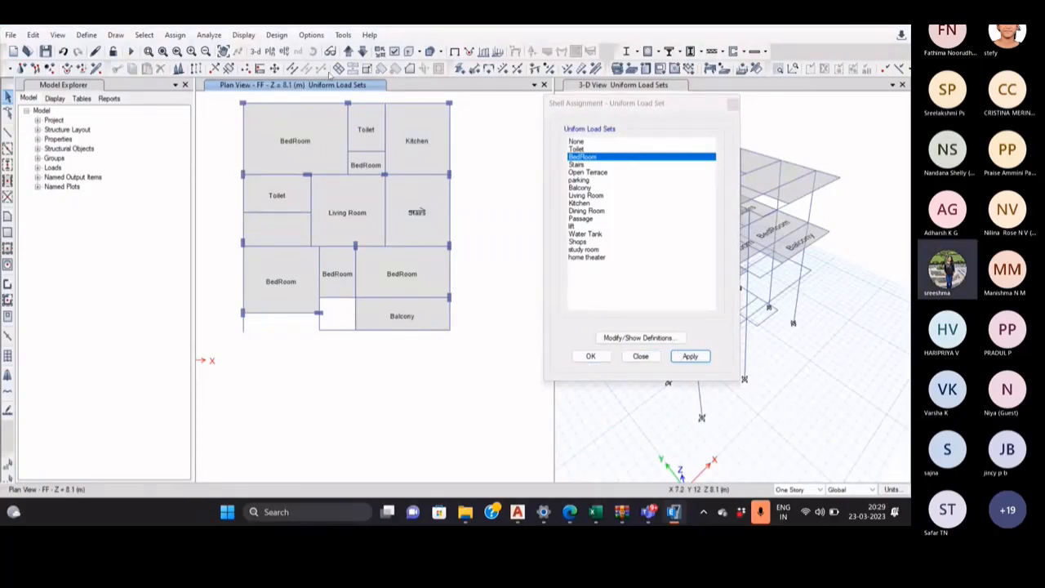
Display the terrace plan and look up the imposed roof loads in IS 875 Table 2 in Microsoft Edge.
click(348, 51)
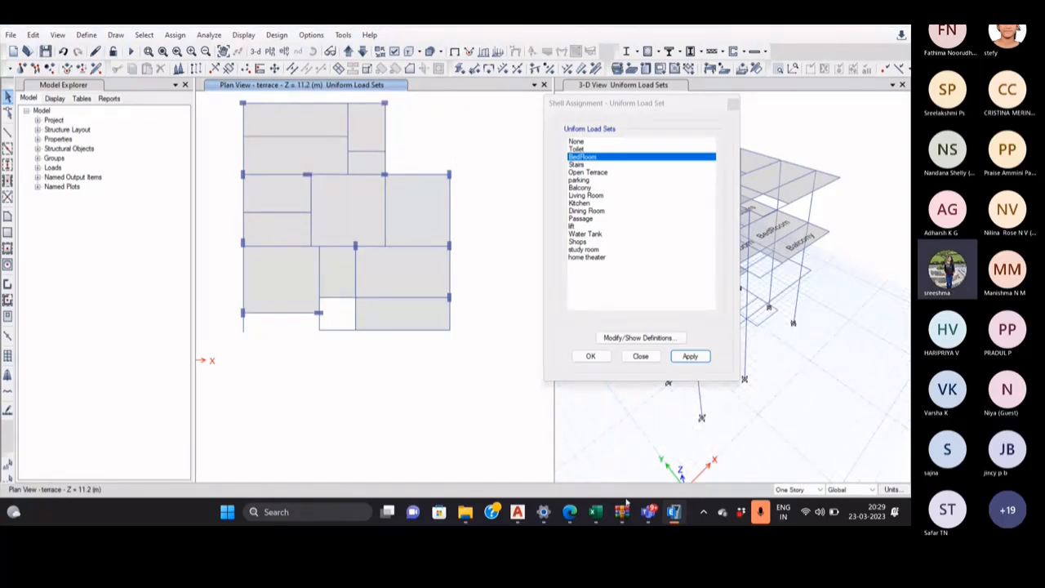
click(569, 514)
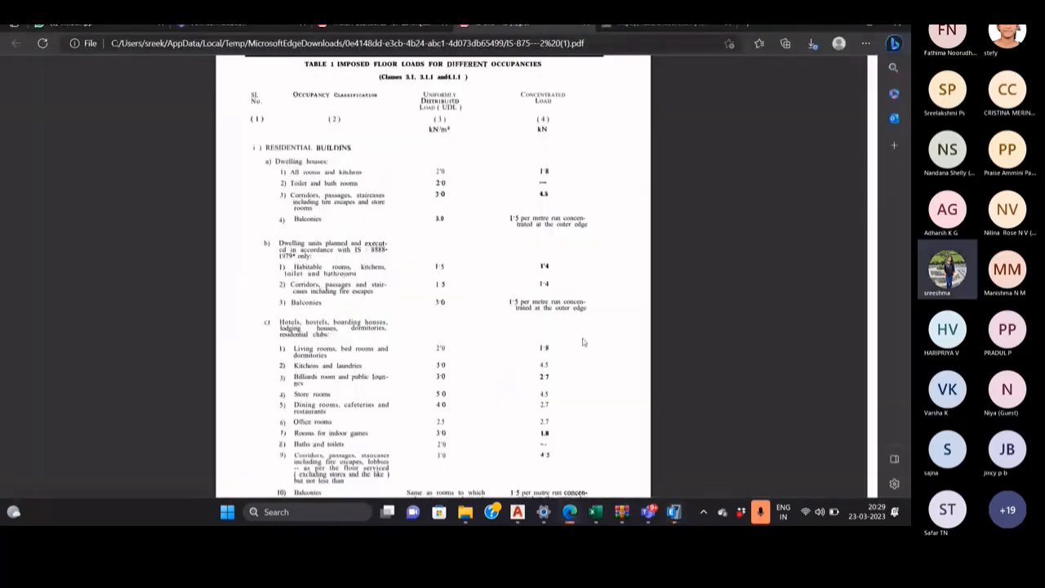
scroll(580, 338, down, 15)
scroll(570, 329, down, 10)
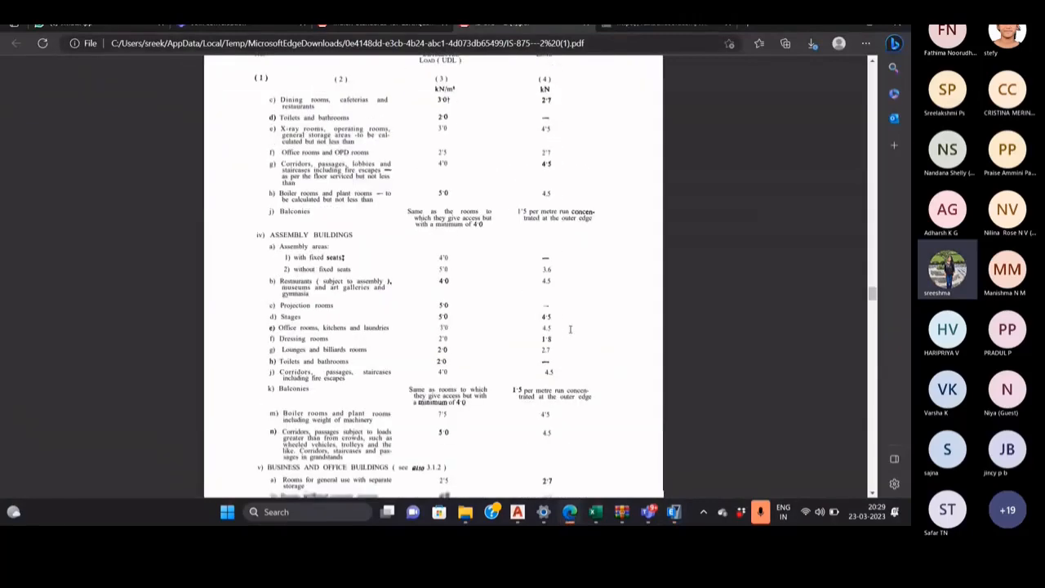
scroll(459, 224, down, 10)
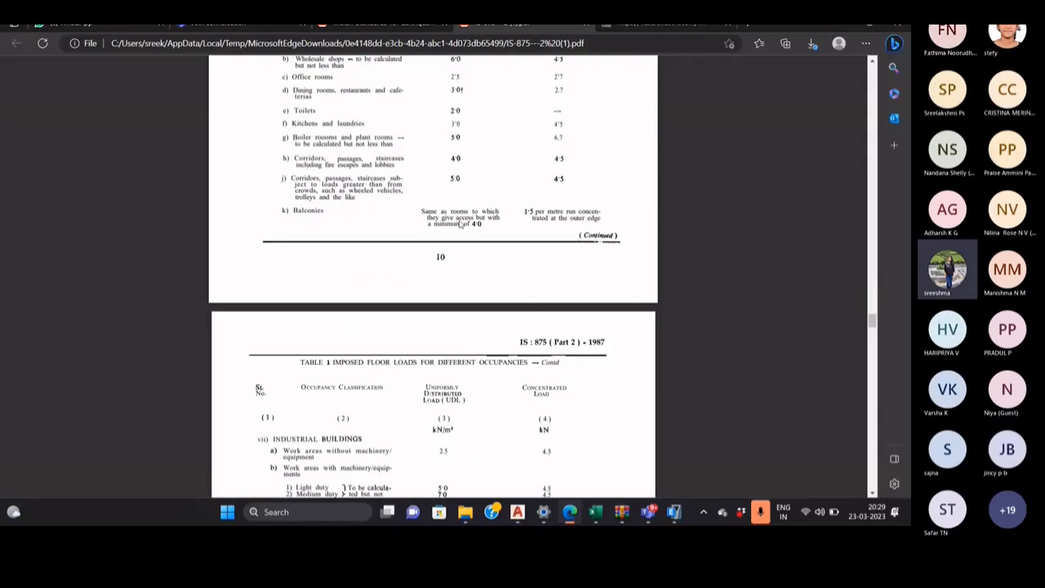
scroll(459, 224, down, 15)
scroll(447, 240, down, 12)
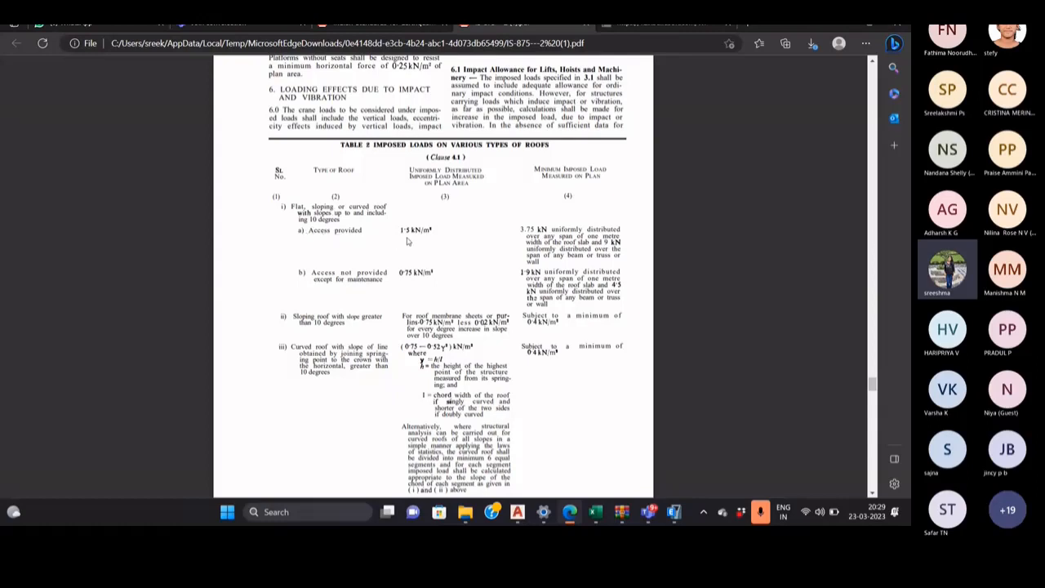
Return to ETABS, choose the Open Terrace uniform load set and select the roof slabs across the terrace plan.
mouse_move(673, 512)
click(673, 432)
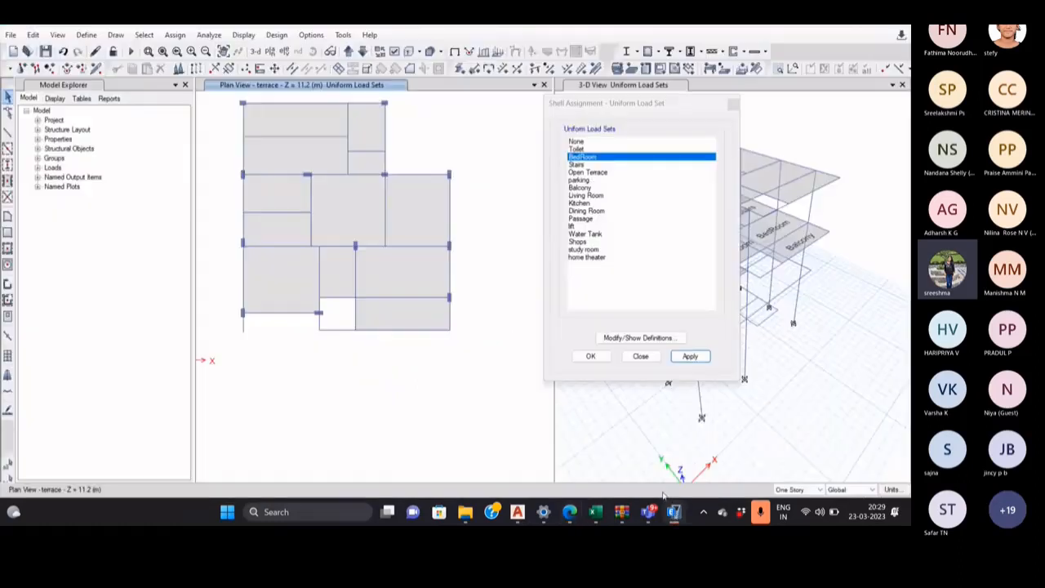
click(594, 172)
click(331, 126)
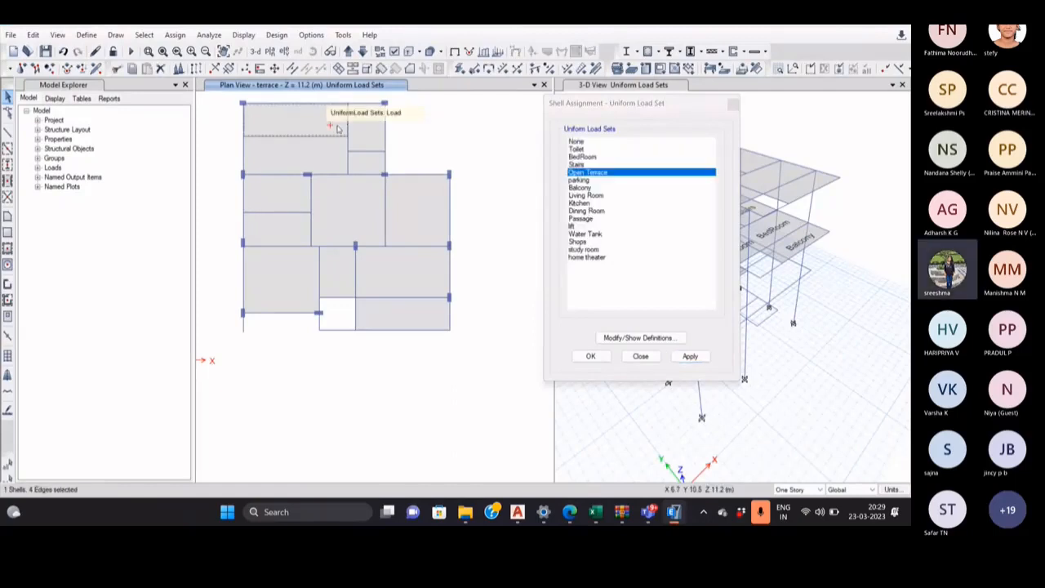
click(373, 129)
click(294, 159)
click(289, 205)
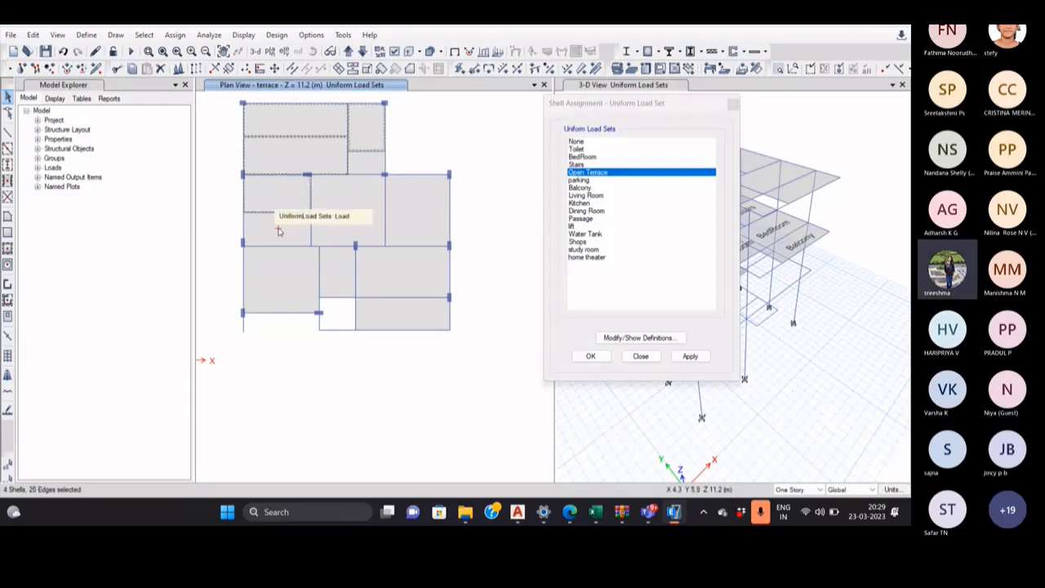
click(370, 218)
click(398, 262)
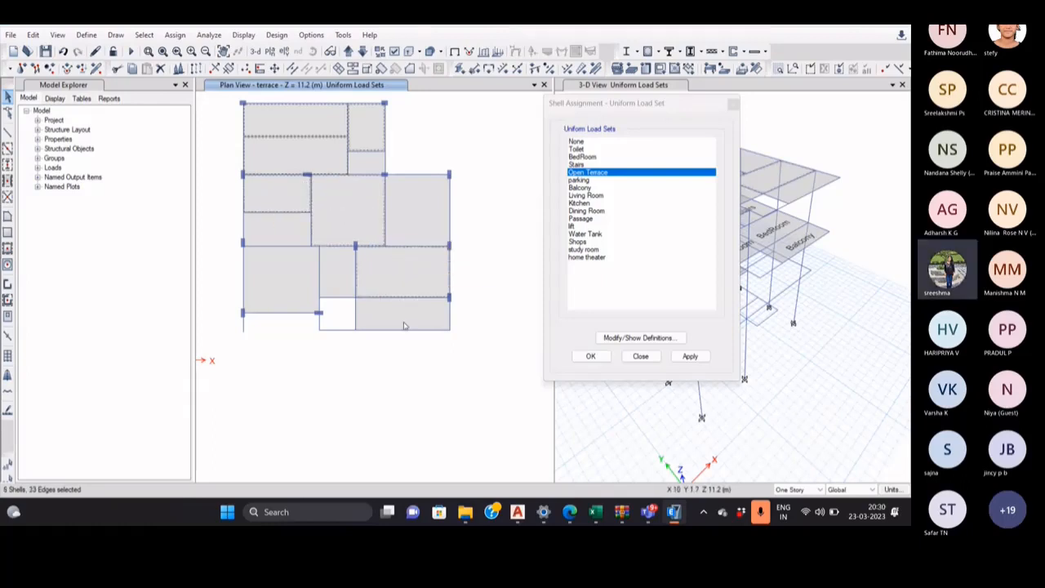
click(404, 325)
click(345, 281)
click(399, 228)
click(308, 274)
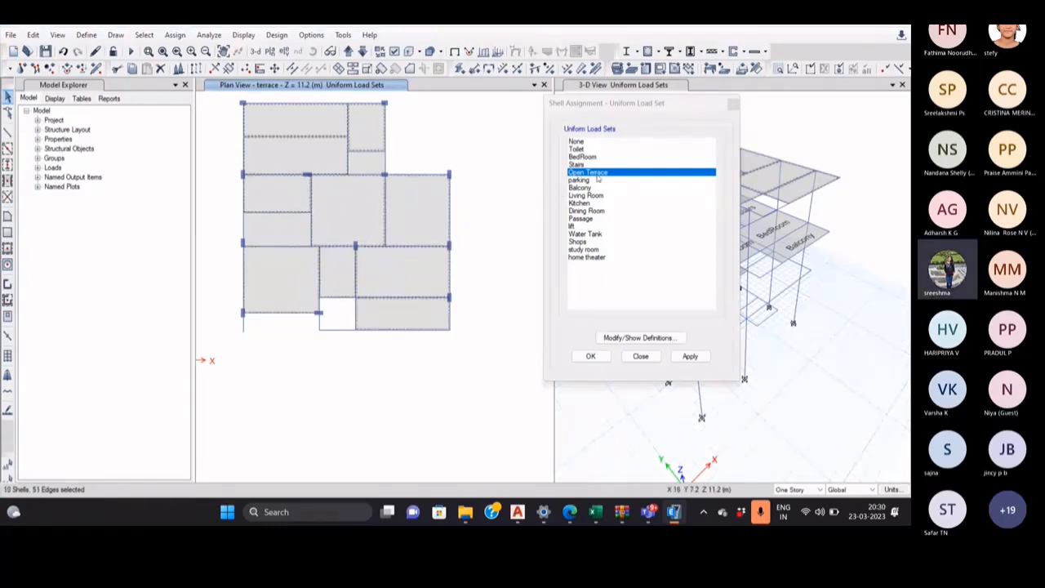
Review the load pattern values defined in the Open Terrace uniform load set.
click(643, 337)
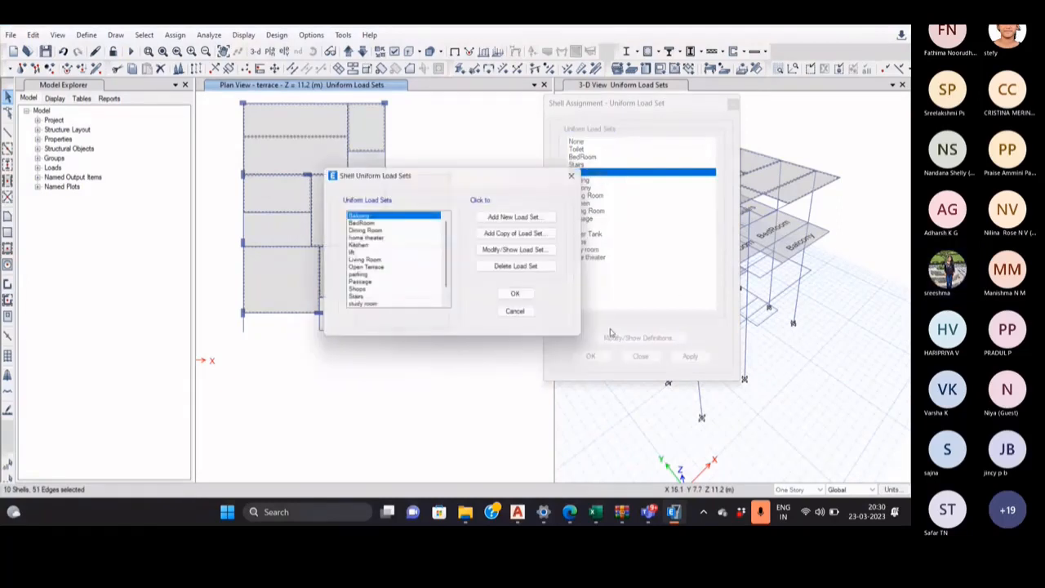
click(368, 267)
click(512, 249)
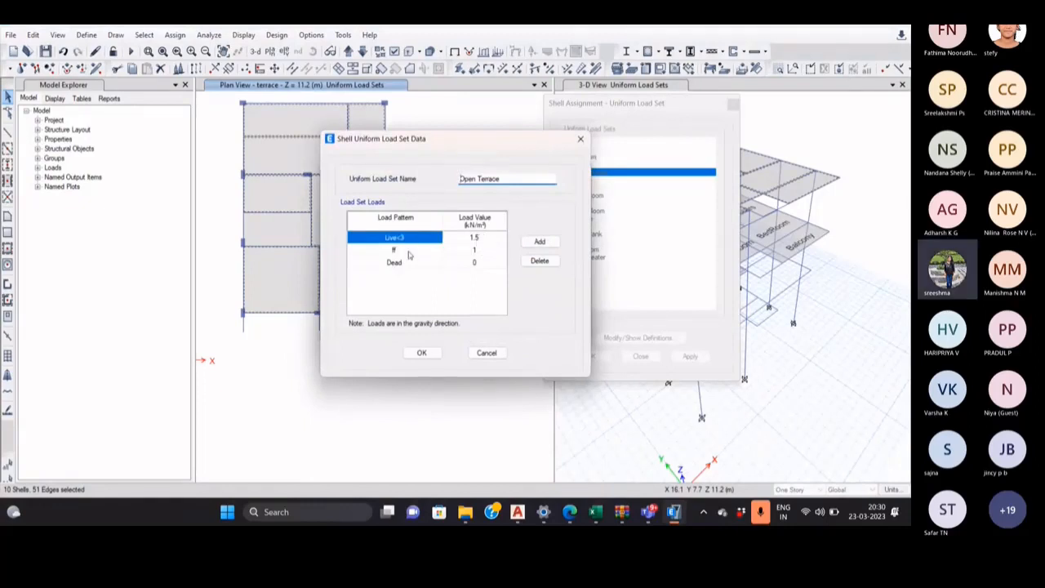
click(421, 353)
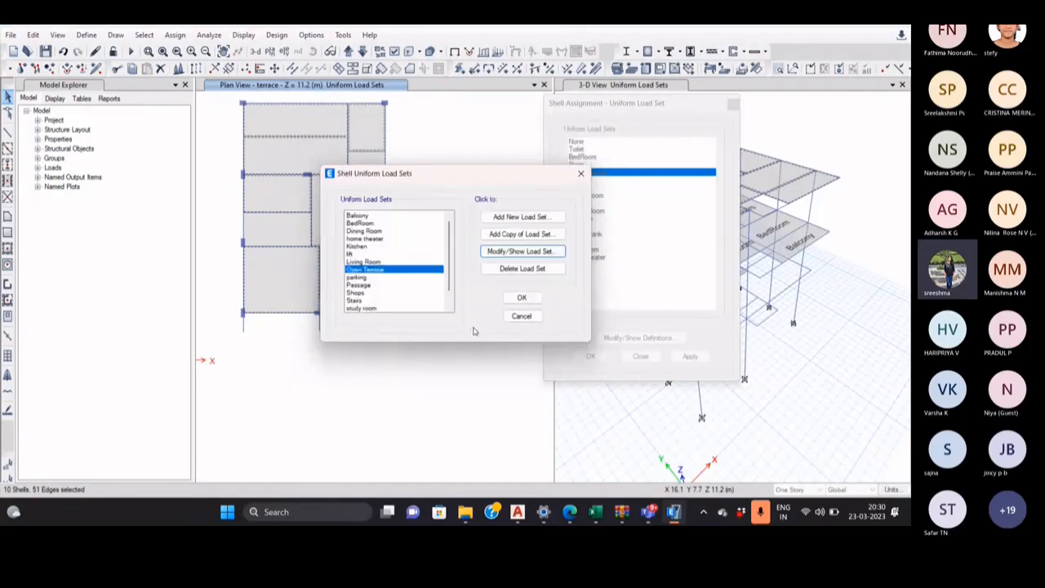
click(521, 297)
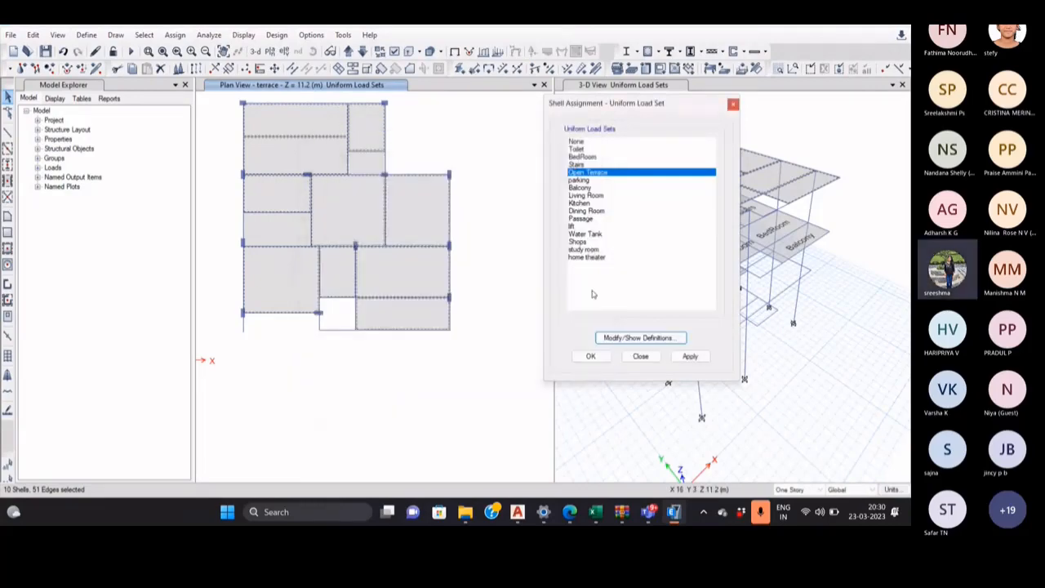
Assign the Open Terrace load set to the selected terrace slabs and to the missed slab above the lower corner slab.
click(690, 357)
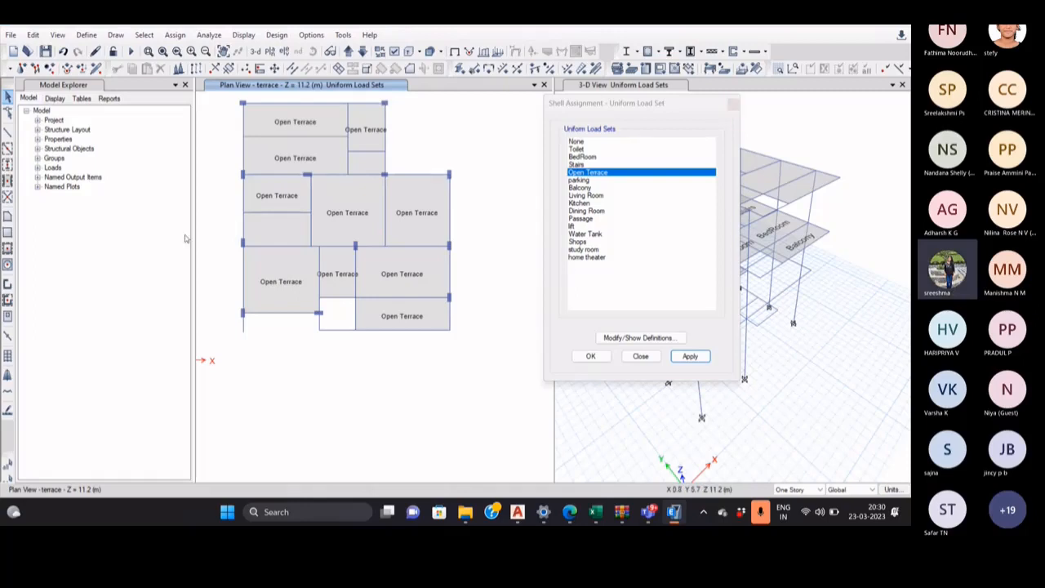
click(270, 233)
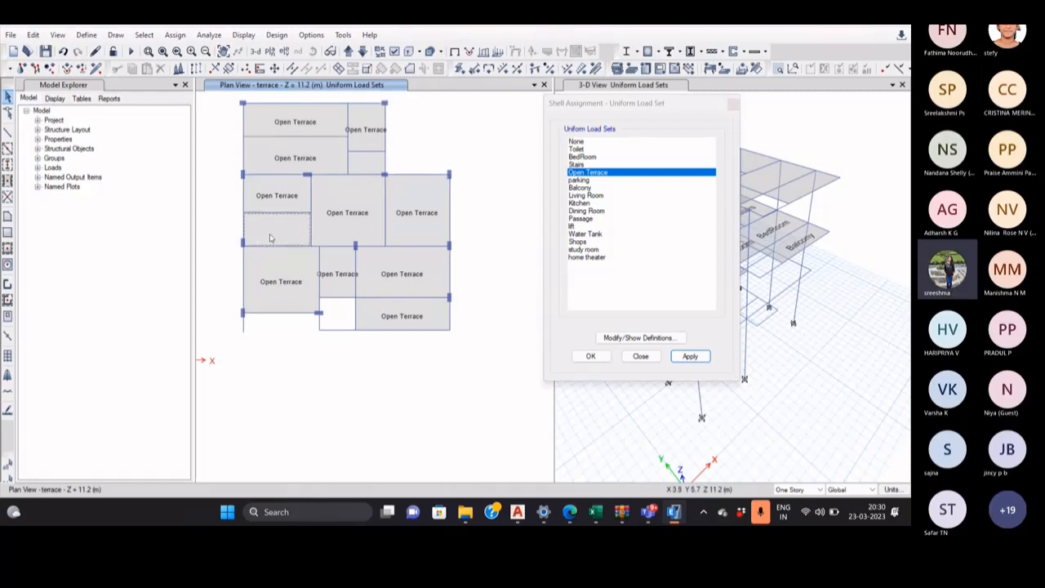
click(690, 357)
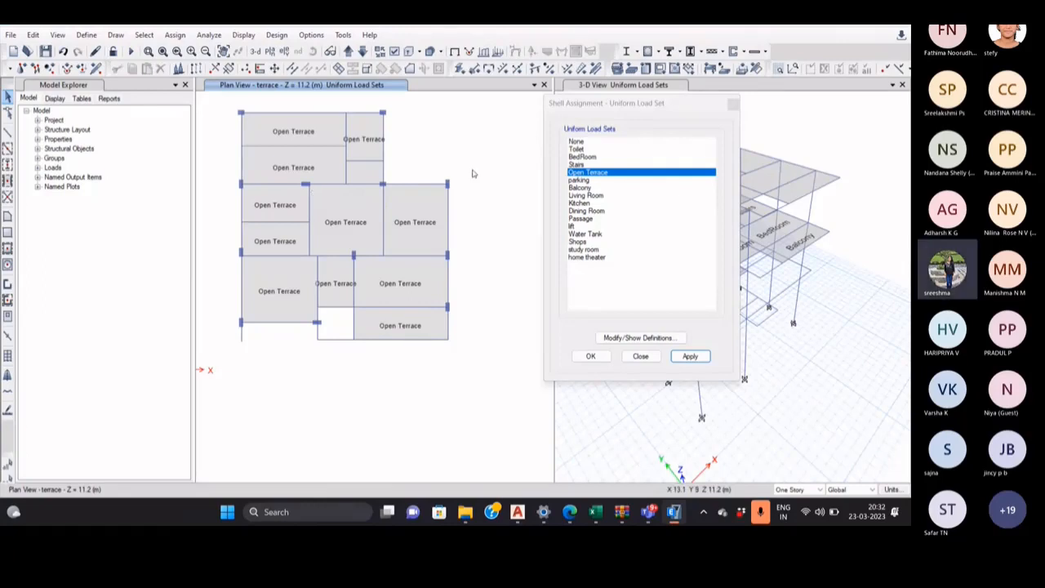
Replace the load set on the terrace's lower corner slab, above the lower bedroom, with the Water Tank uniform load set.
middle_drag(287, 208, 315, 161)
middle_drag(314, 239, 319, 273)
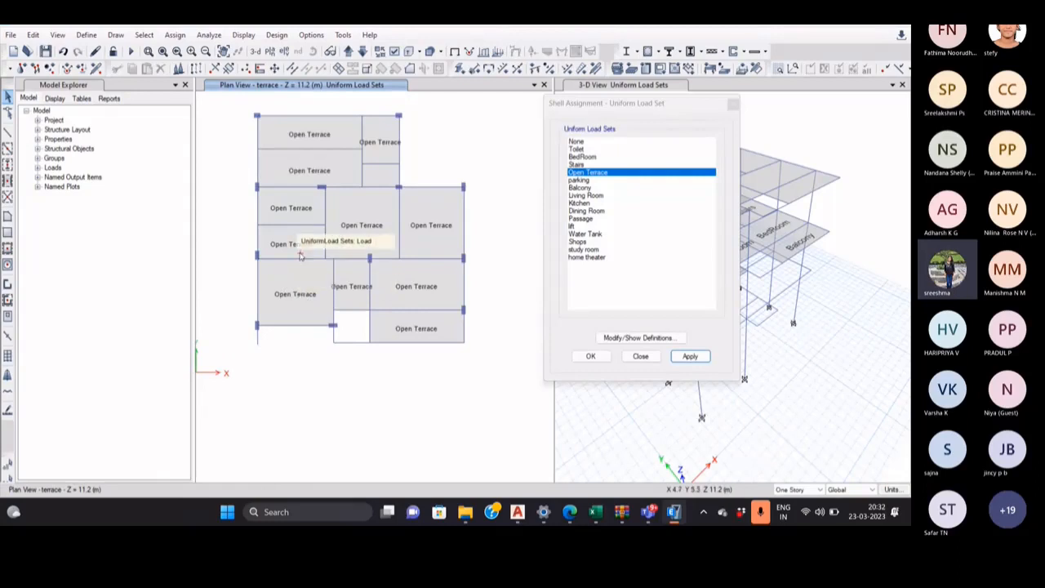
click(297, 295)
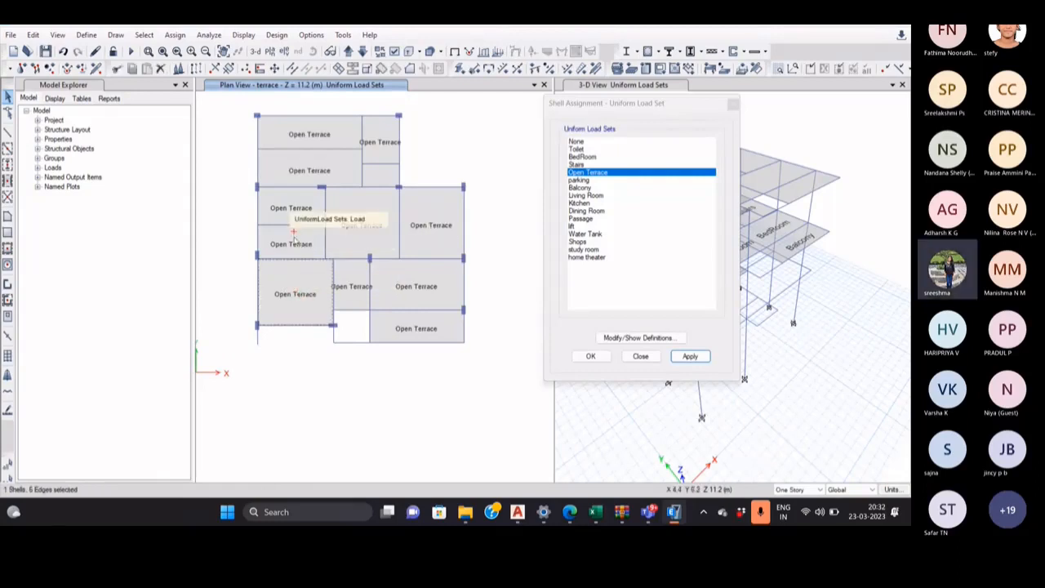
scroll(303, 285, up, 3)
scroll(302, 282, down, 3)
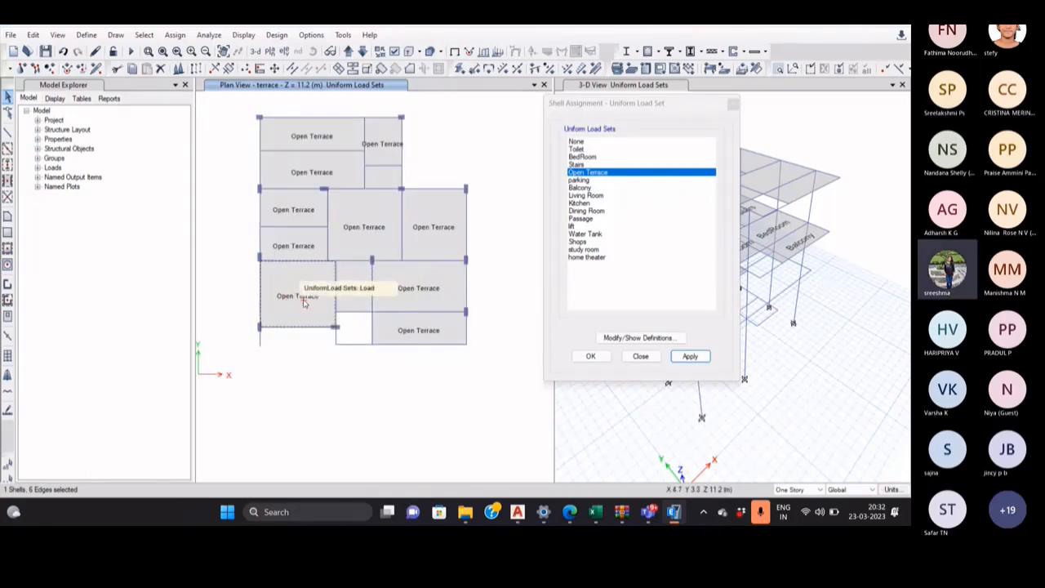
click(602, 234)
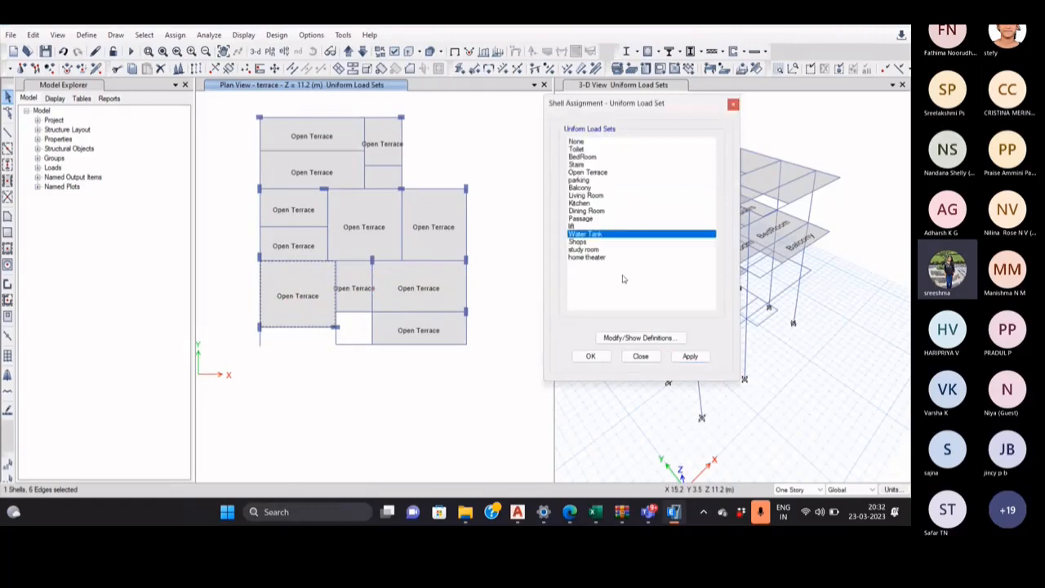
click(690, 357)
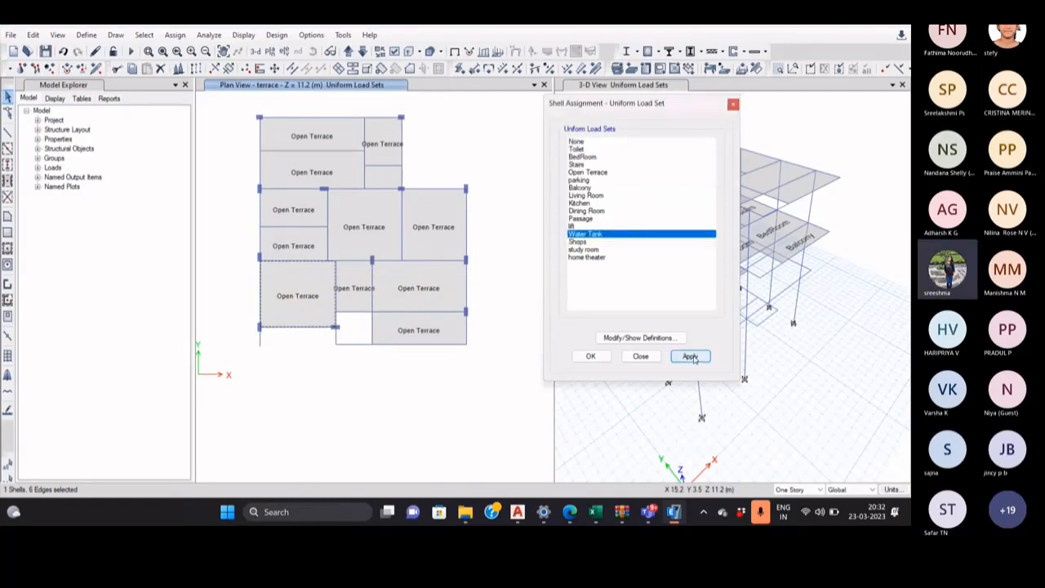
Open the Water Tank uniform load set's definition to review its ff and Live>3 load values.
click(628, 236)
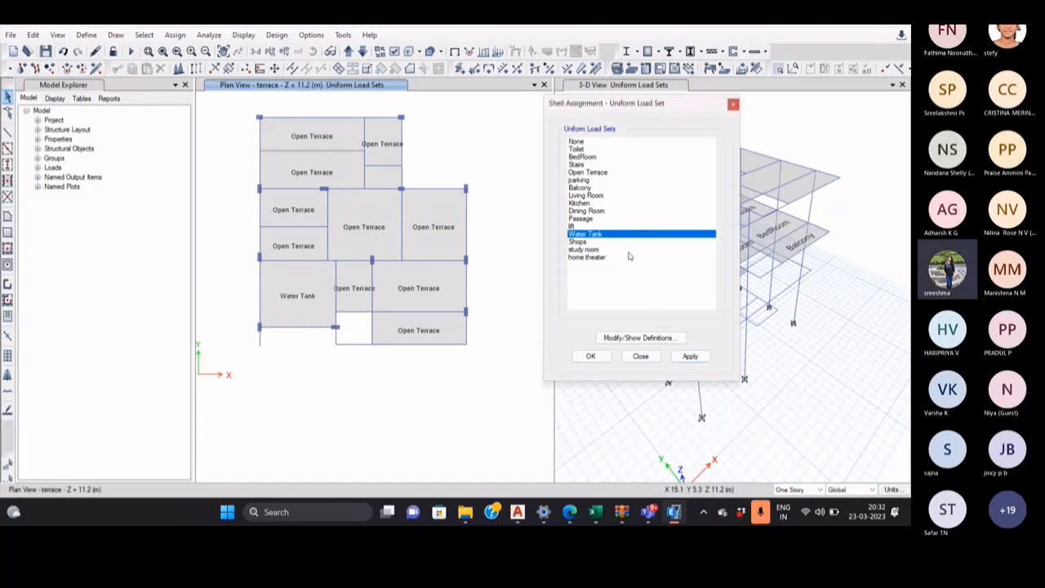
click(637, 337)
scroll(400, 286, down, 1)
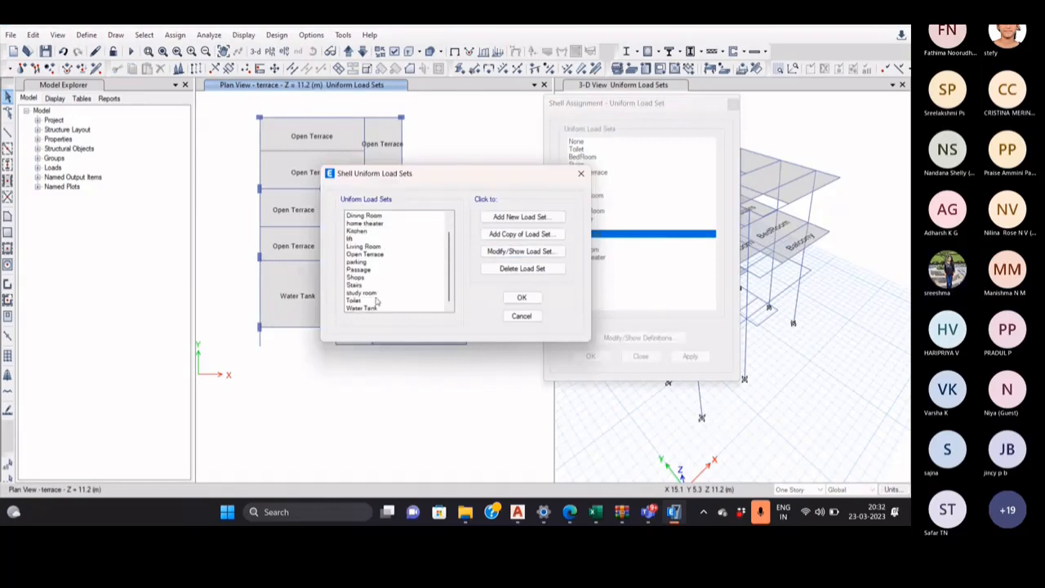
click(375, 308)
click(543, 250)
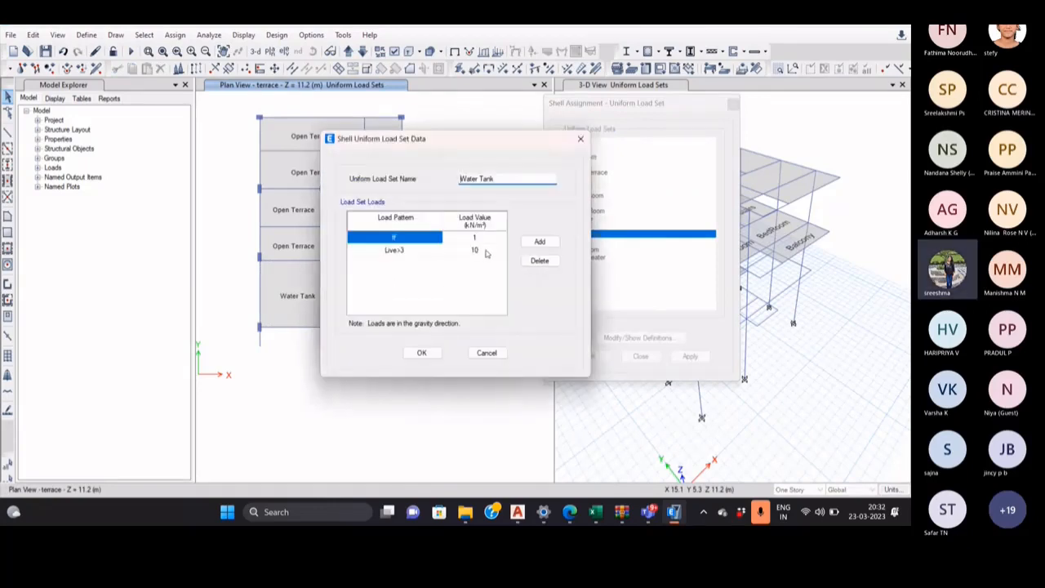
Set the Live>3 load value of the Water Tank uniform load set to 10.52 kN/m² and accept the definition.
click(486, 249)
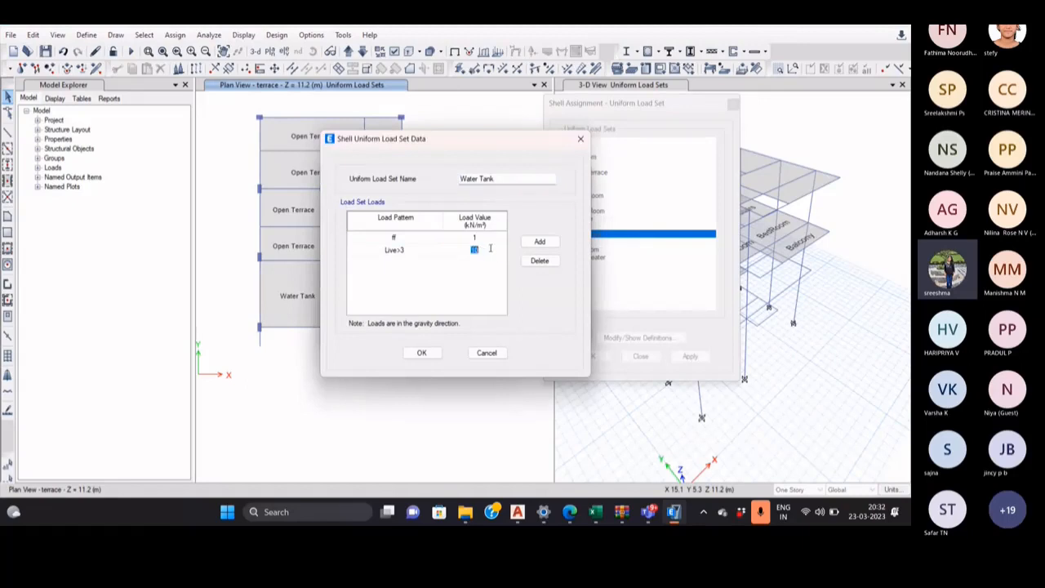
click(494, 248)
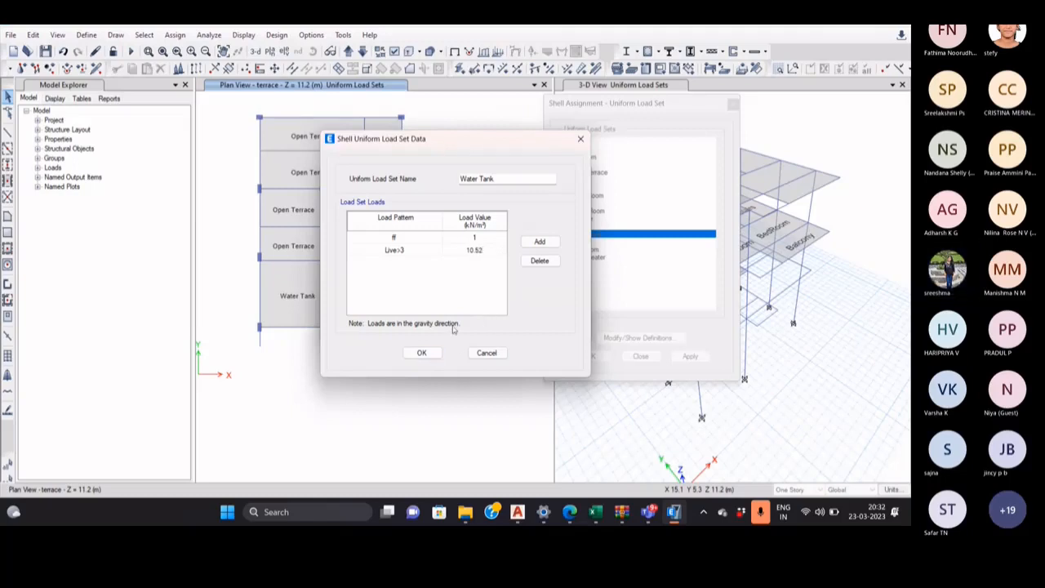
click(435, 358)
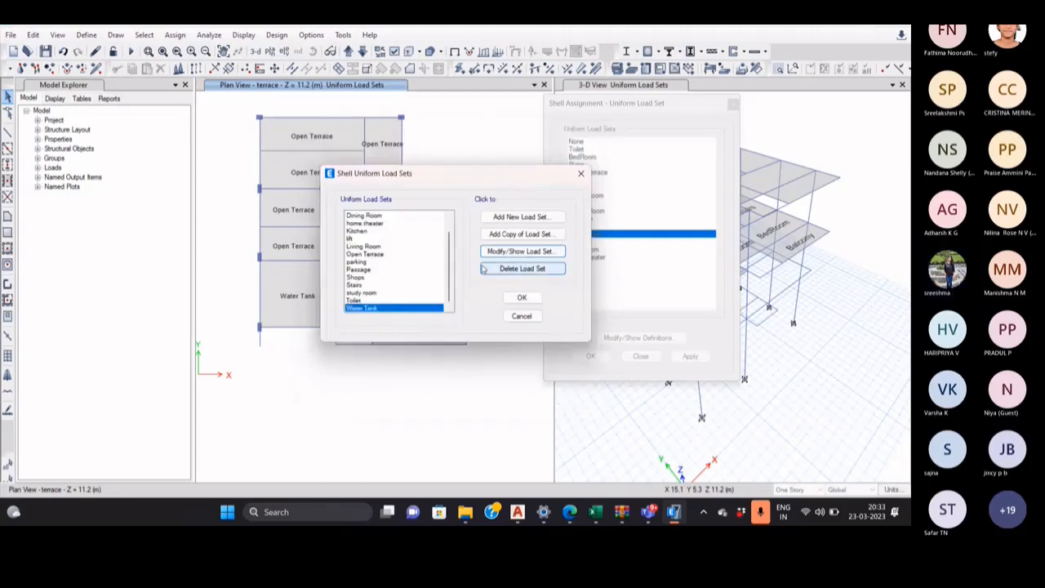
click(522, 299)
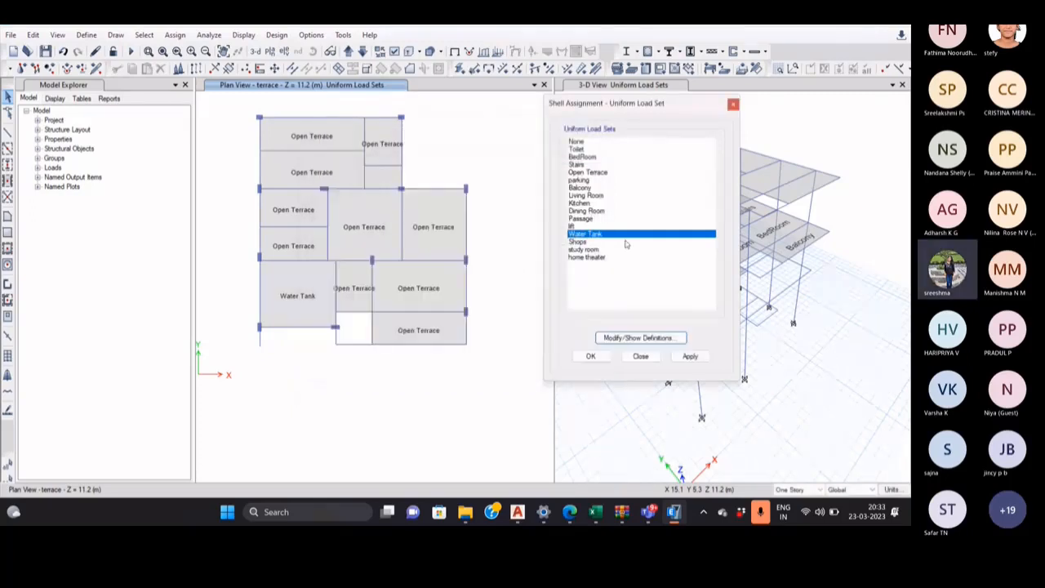
Reassign the Water Tank uniform load set to the terrace's lower corner slab and finish the shell load assignment.
click(689, 357)
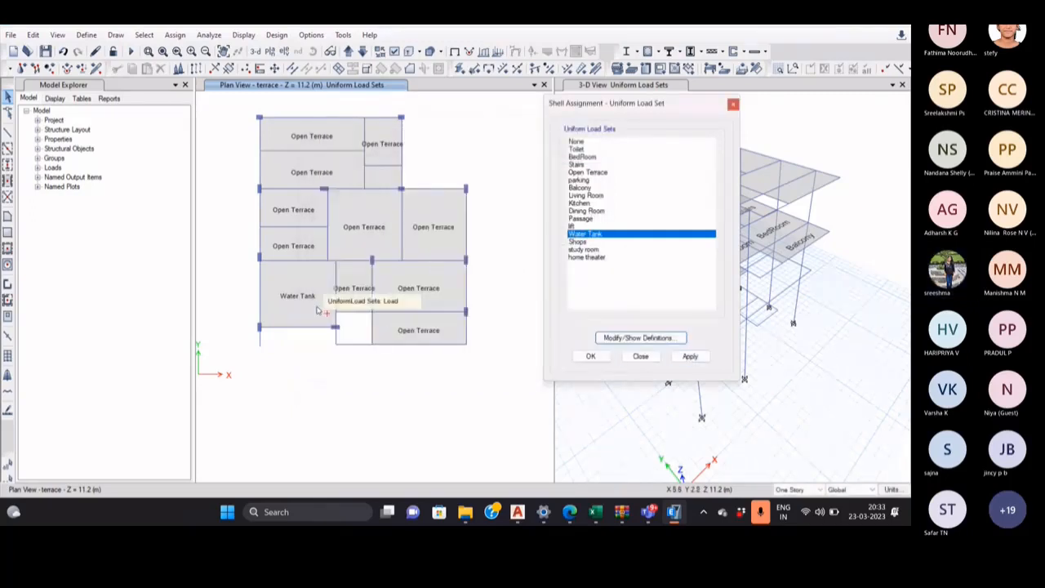
click(686, 356)
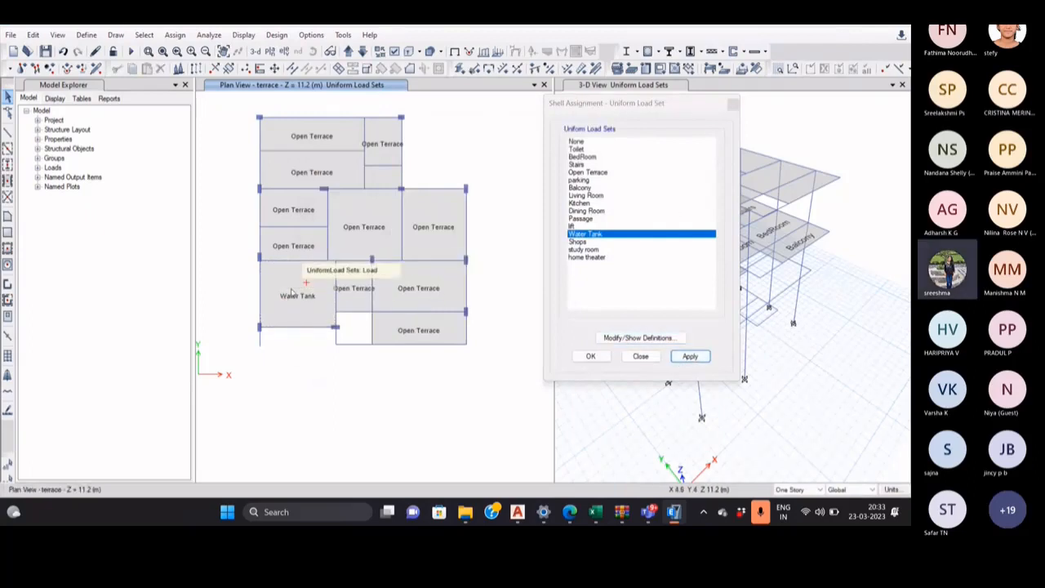
click(640, 356)
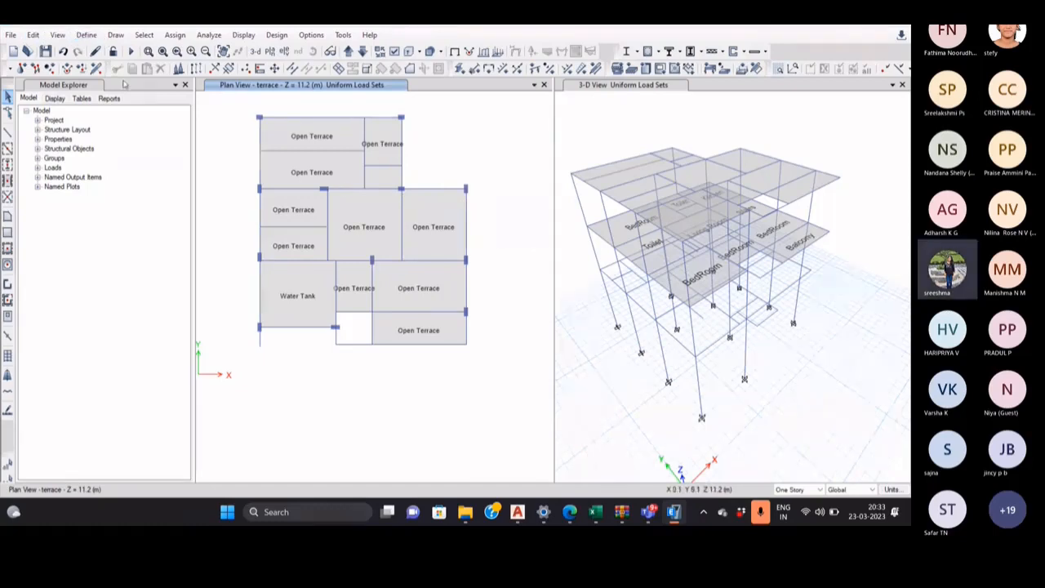
Open the IS 1893:2016 lateral load settings of the Eqx seismic load pattern.
click(88, 36)
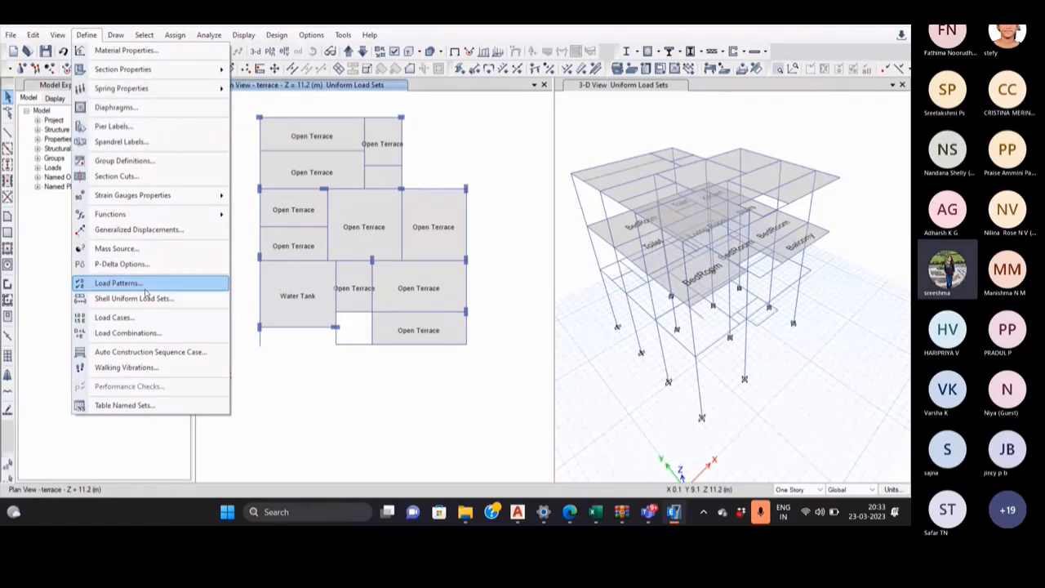
click(118, 283)
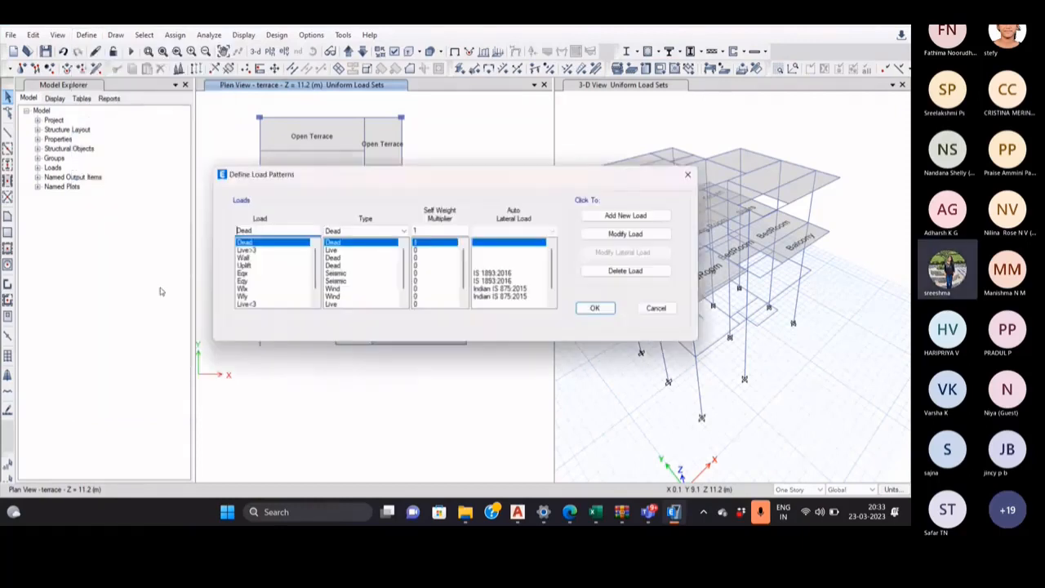
click(248, 274)
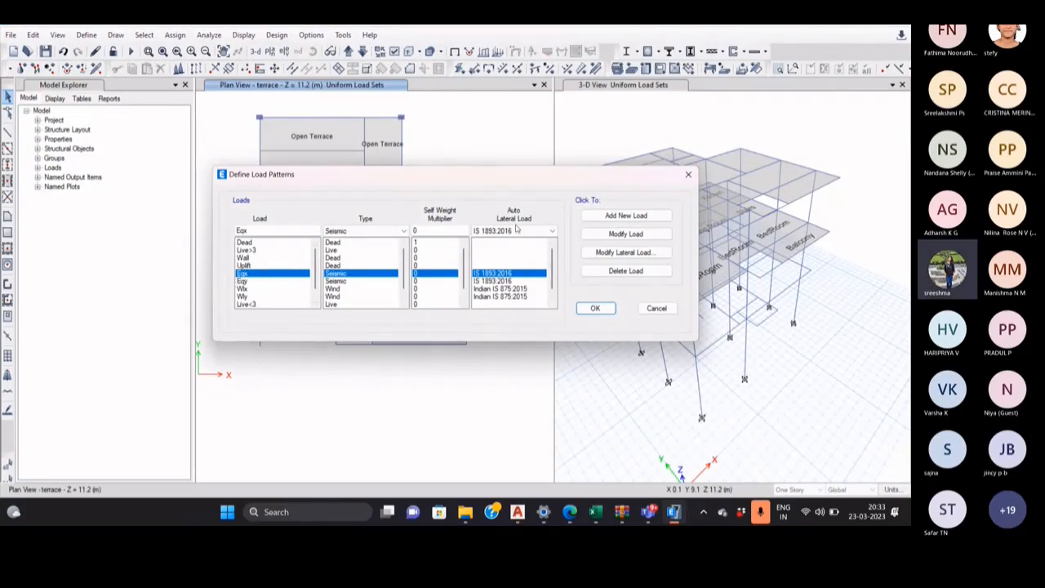
click(625, 252)
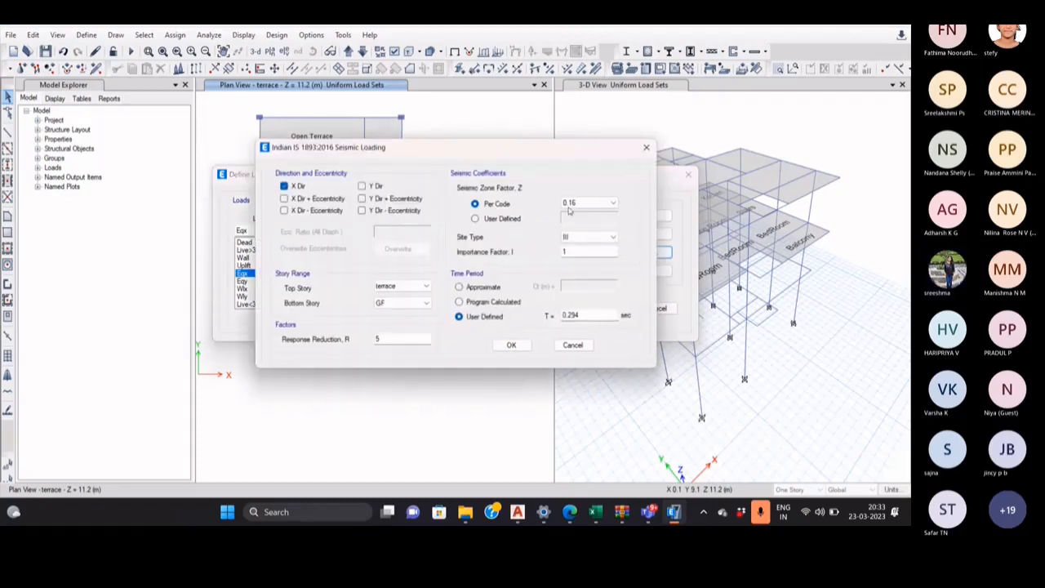
drag(544, 145, 598, 130)
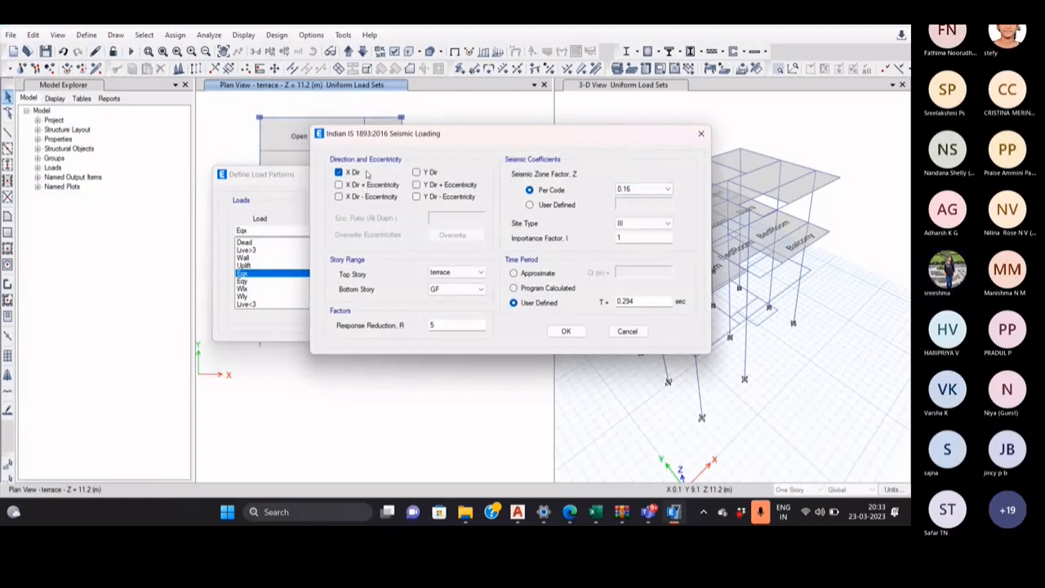
drag(380, 143, 464, 130)
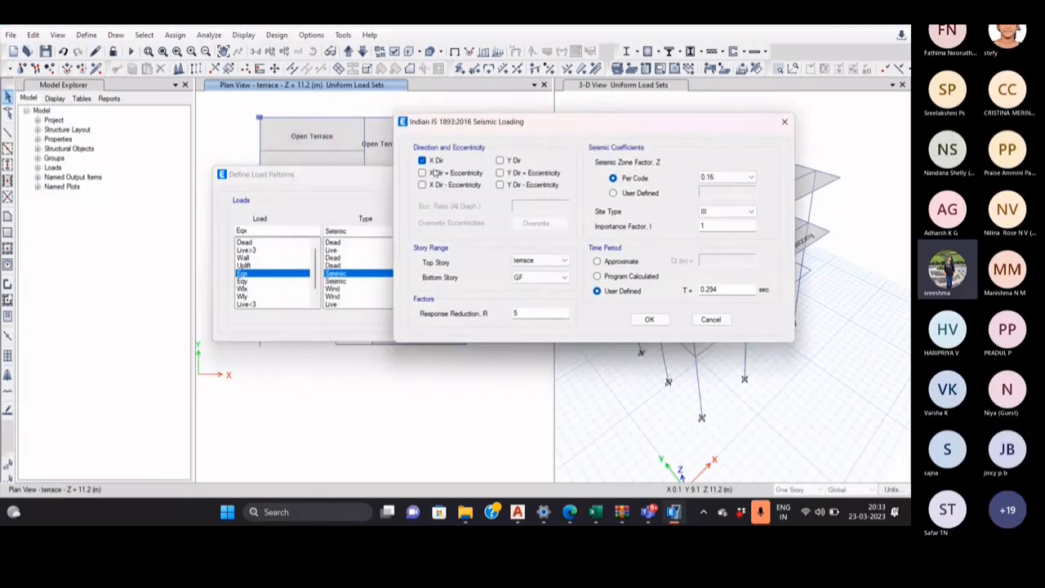
Include X Dir + Eccentricity and X Dir - Eccentricity alongside X Dir in the Eqx seismic loading.
click(434, 174)
click(433, 185)
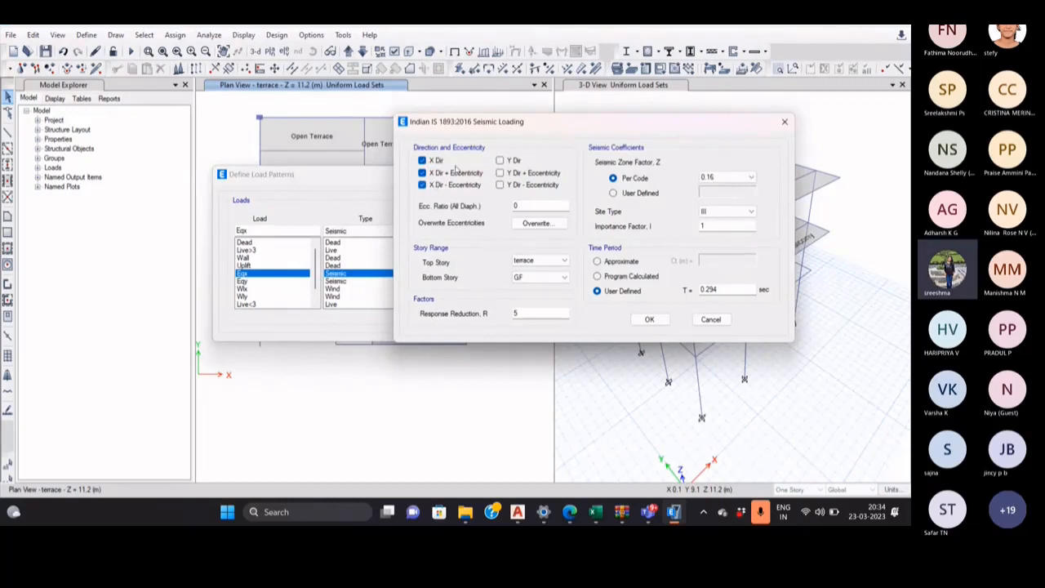
click(422, 161)
click(422, 161)
drag(606, 131, 485, 115)
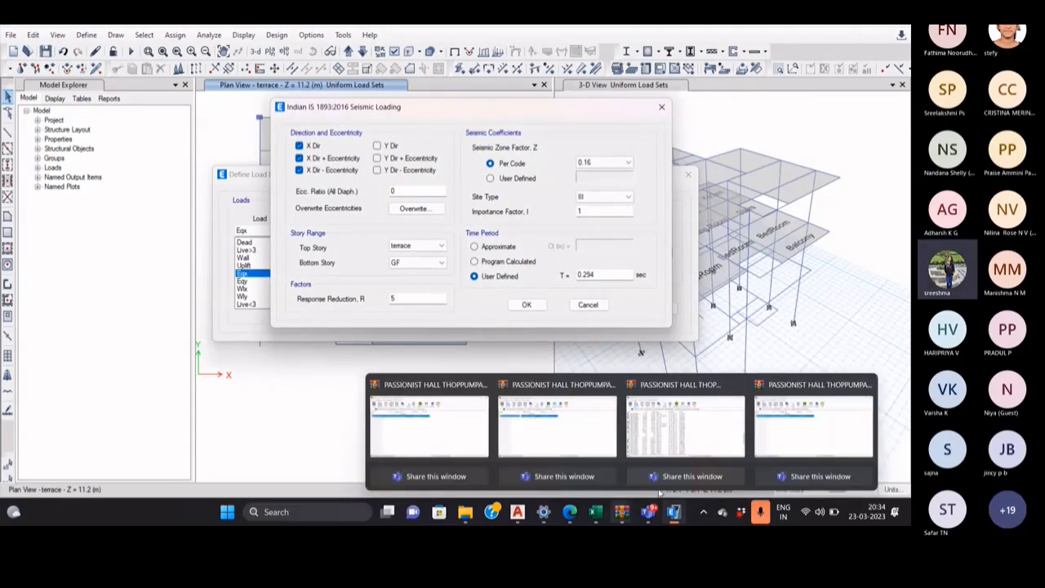
Switch to Edge to examine the seismic weight and response reduction pages of the IS 1893 earthquake standard, and return to ETABS.
click(569, 512)
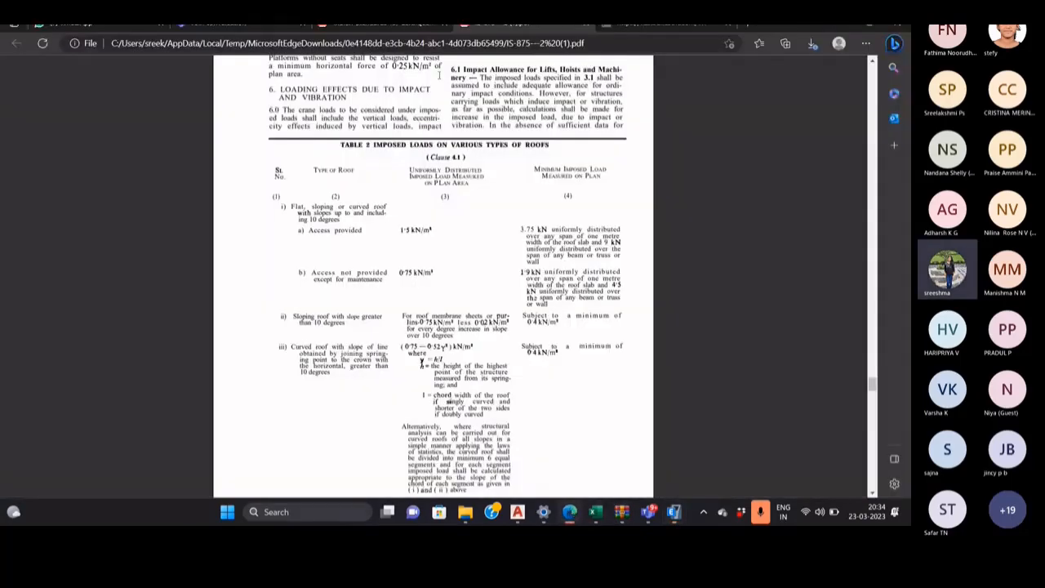
click(411, 26)
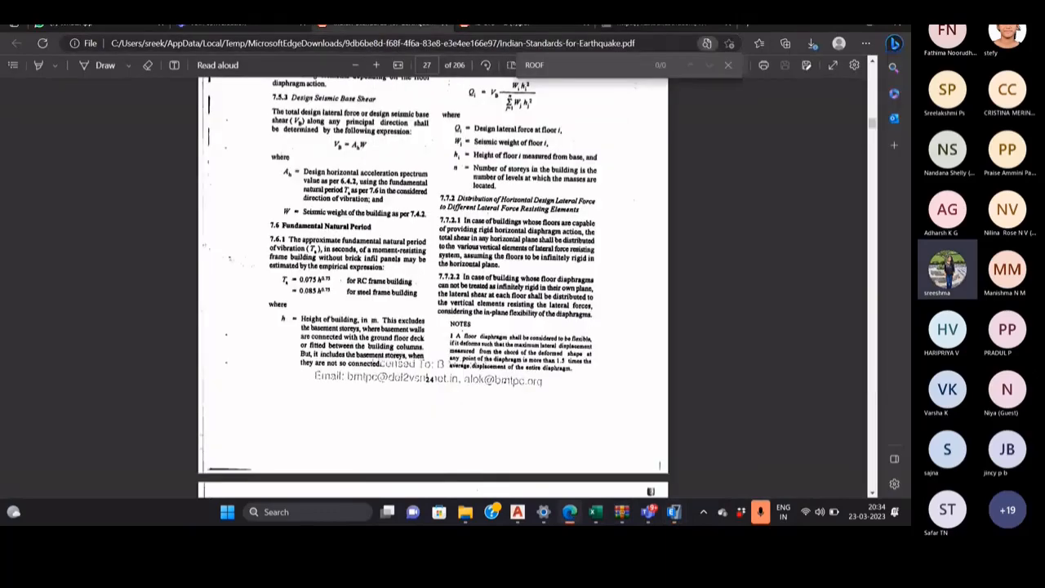
scroll(296, 253, up, 5)
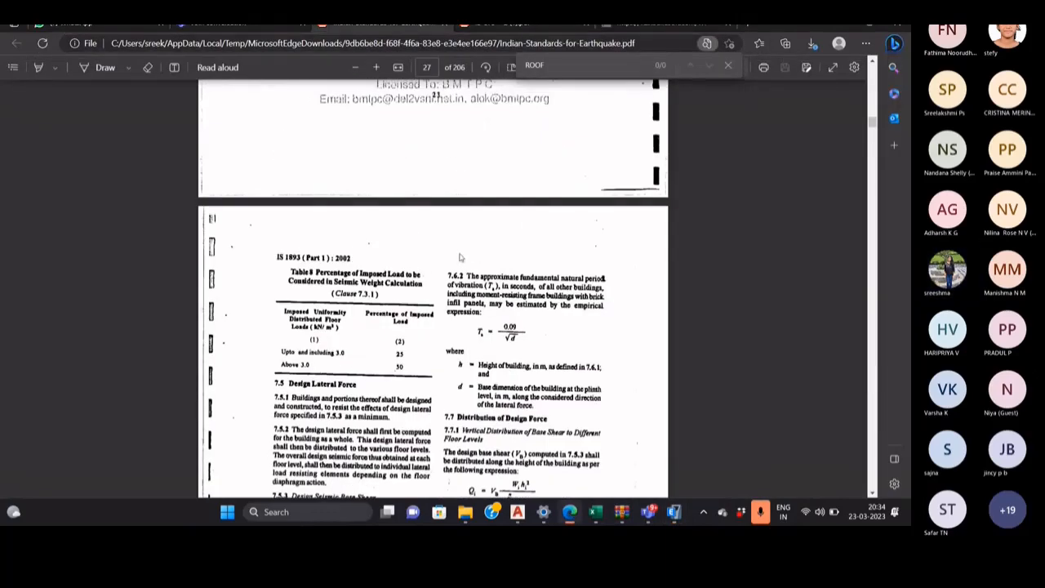
scroll(460, 257, up, 2)
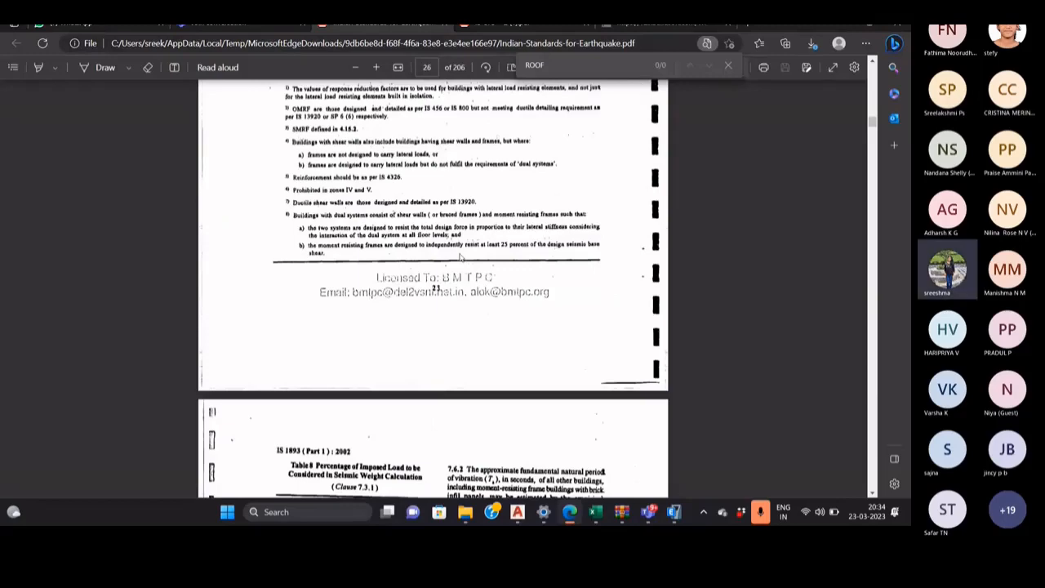
scroll(460, 257, up, 1)
key(alt+Tab)
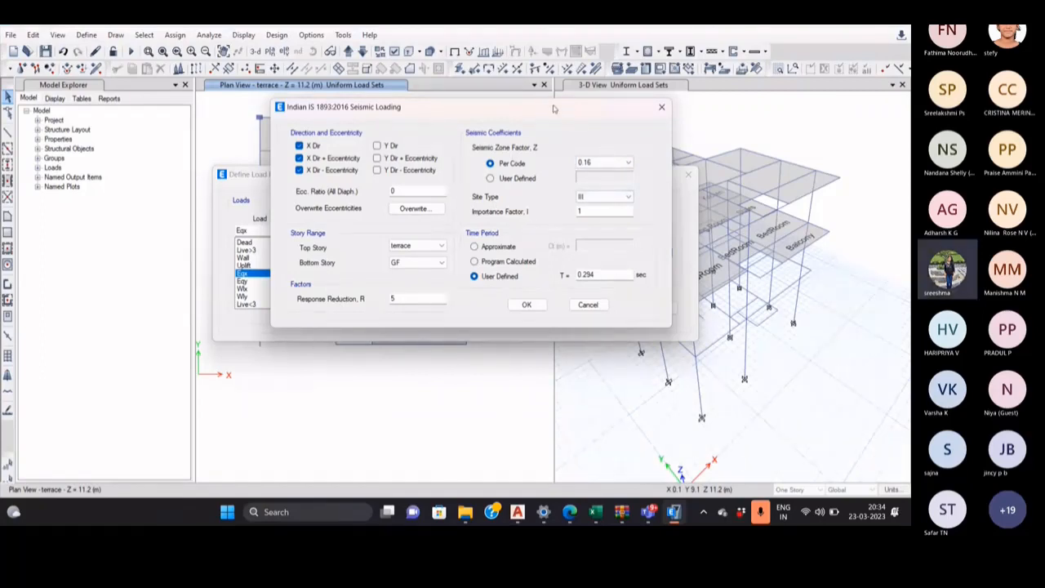
Look up the zone factors in Table 2 and the soil-type spectra in the IS 1893 PDF, and compare them with the Eqx seismic coefficients.
click(644, 512)
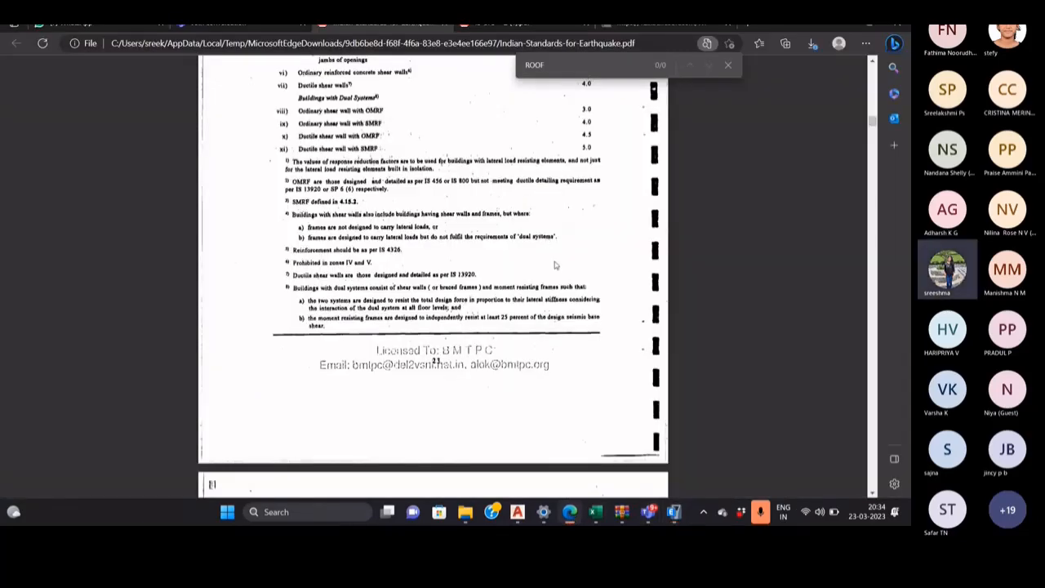
scroll(554, 267, up, 3)
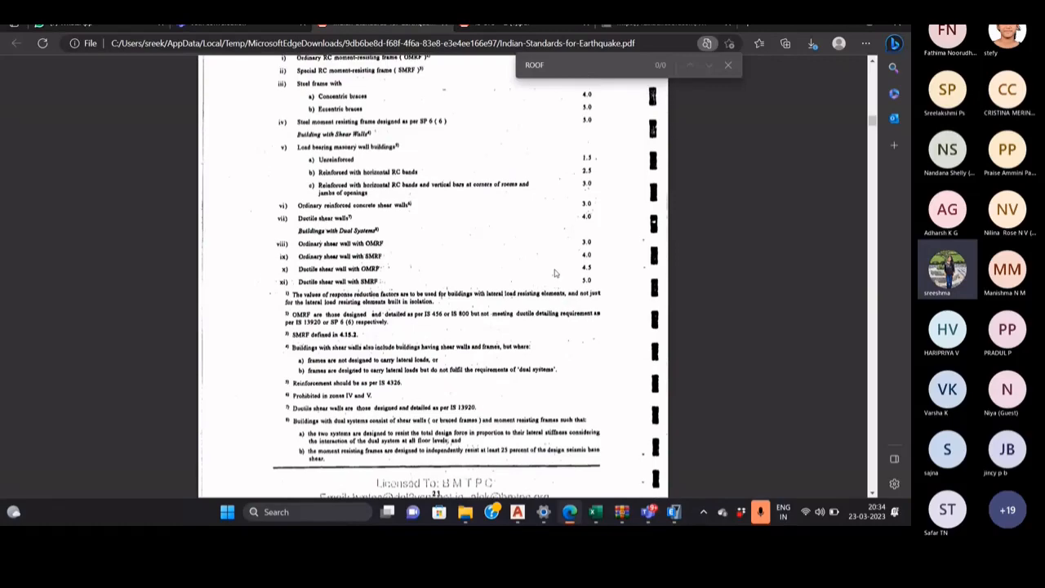
scroll(554, 273, up, 15)
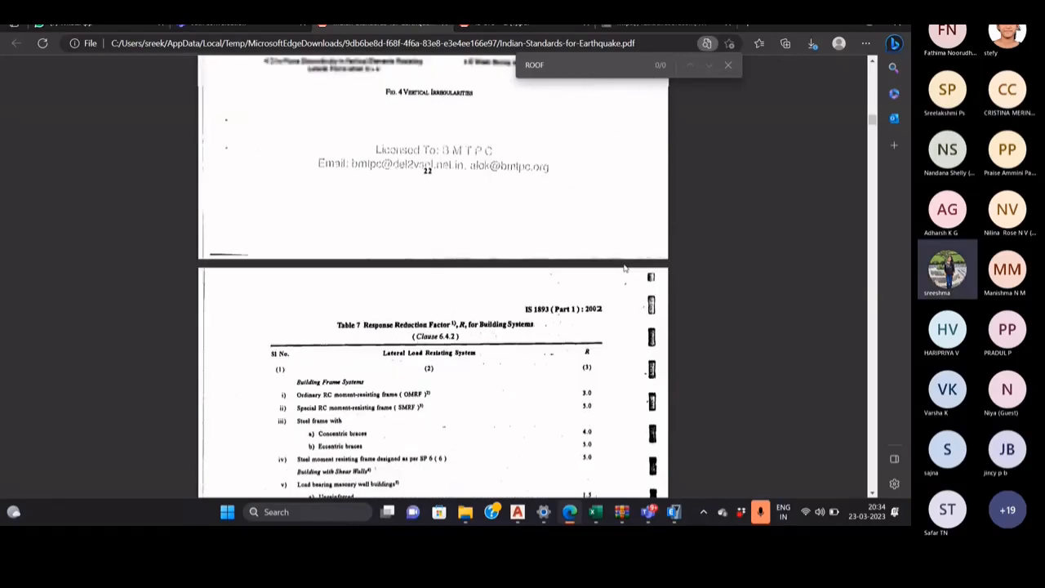
scroll(853, 129, up, 5)
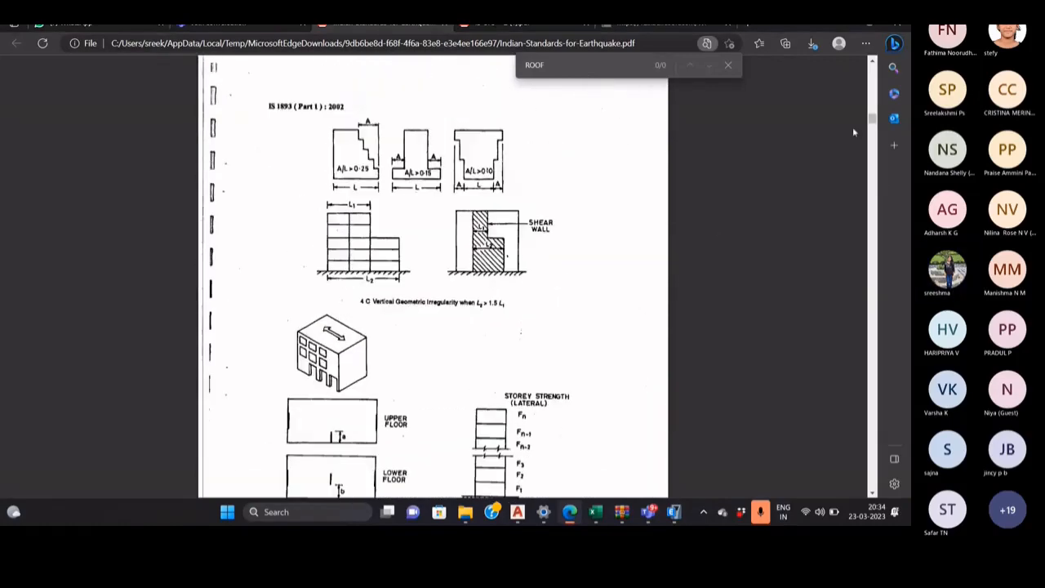
drag(874, 117, 874, 101)
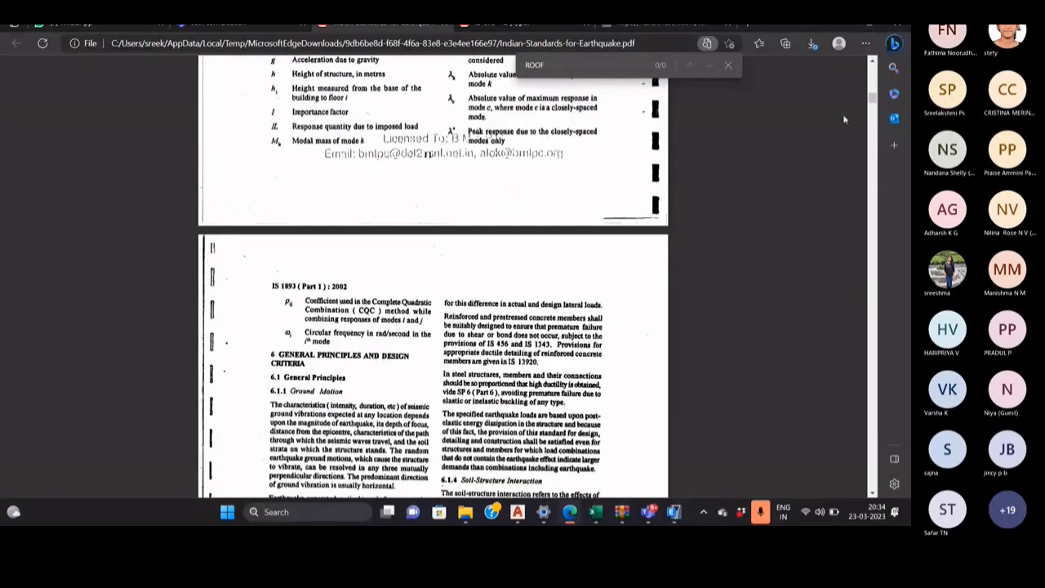
scroll(800, 159, up, 8)
scroll(782, 173, up, 4)
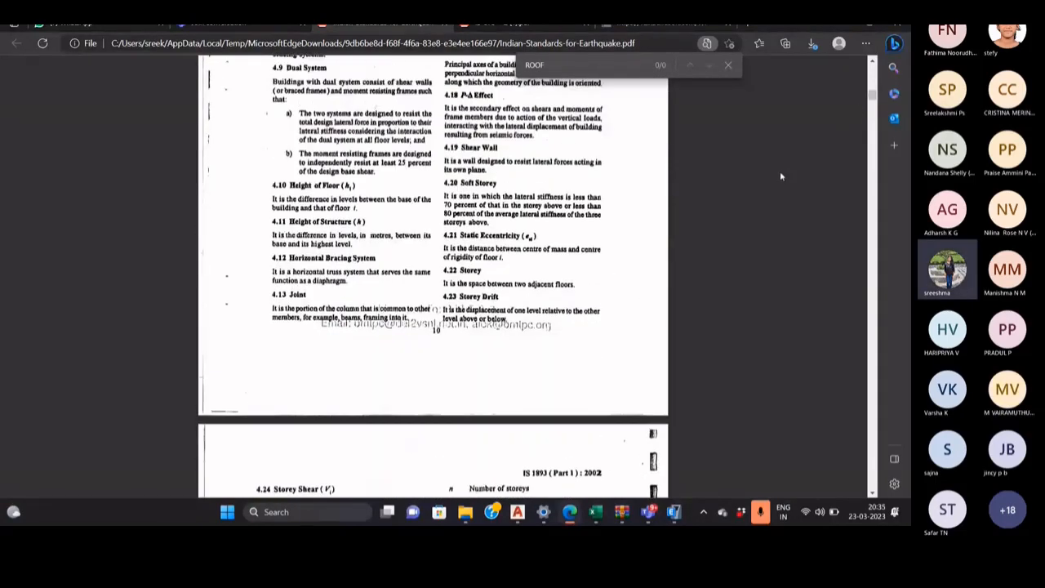
scroll(779, 175, down, 10)
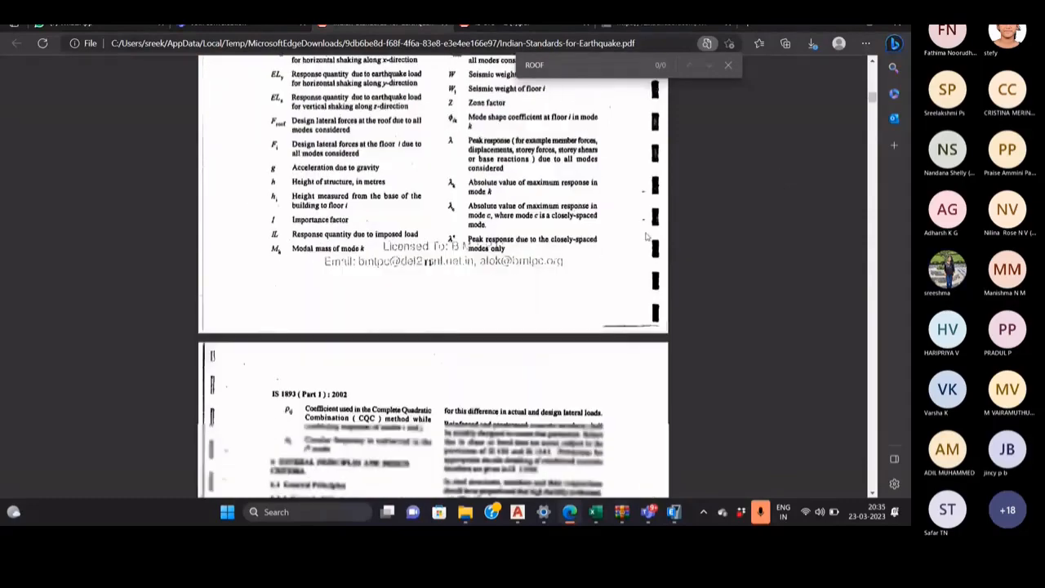
scroll(647, 231, down, 15)
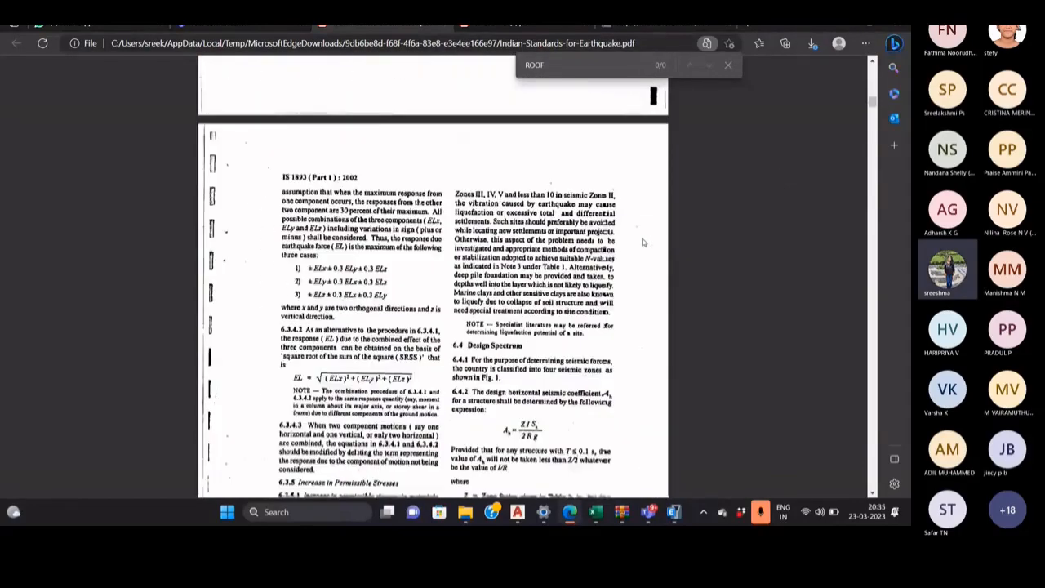
scroll(642, 253, down, 7)
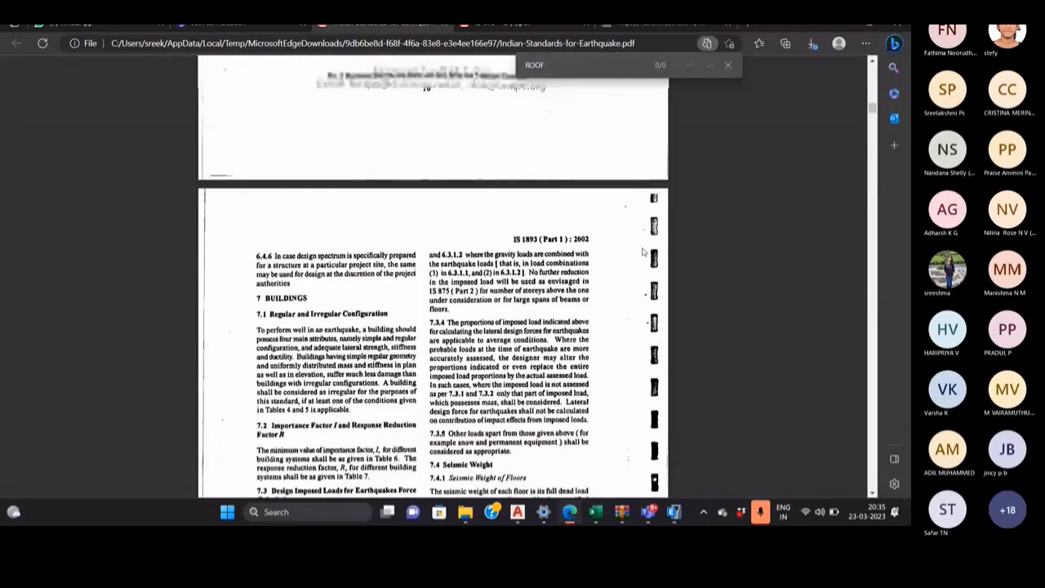
scroll(643, 252, up, 4)
scroll(642, 252, up, 2)
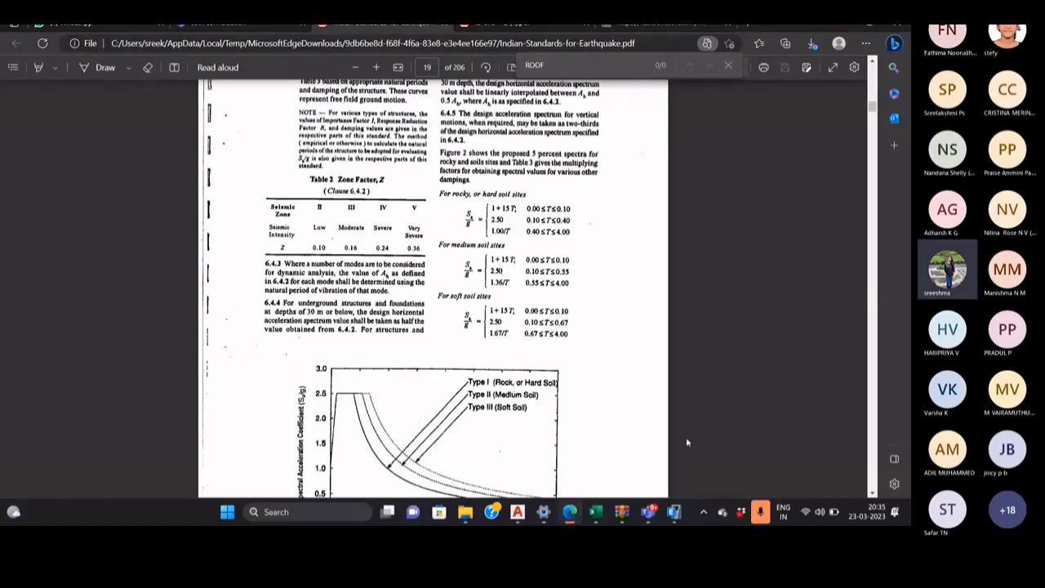
click(672, 511)
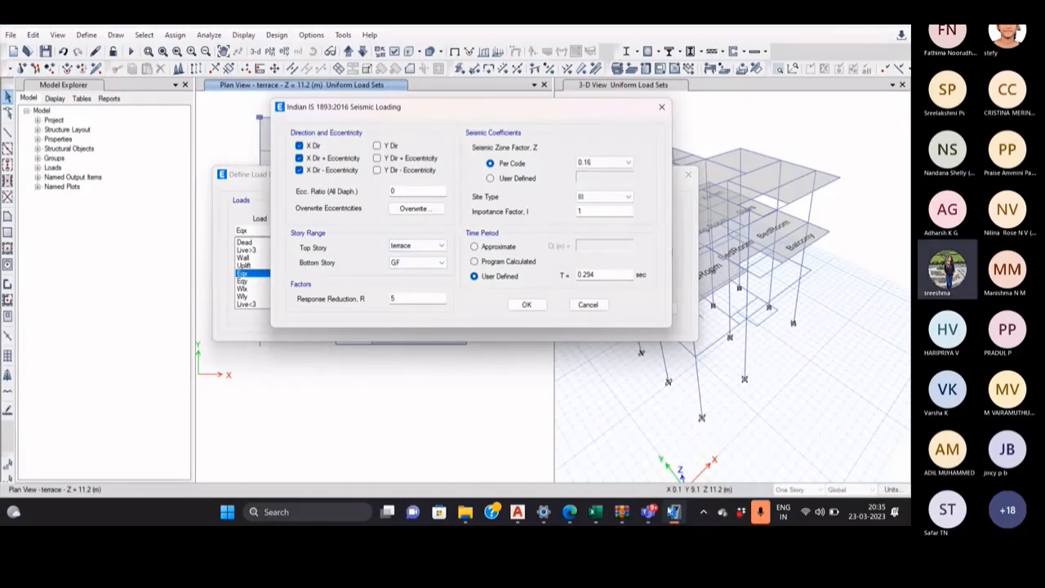
Switch to Edge to look up the importance factors in Table 6 of the IS 1893 PDF, and return to ETABS.
click(569, 511)
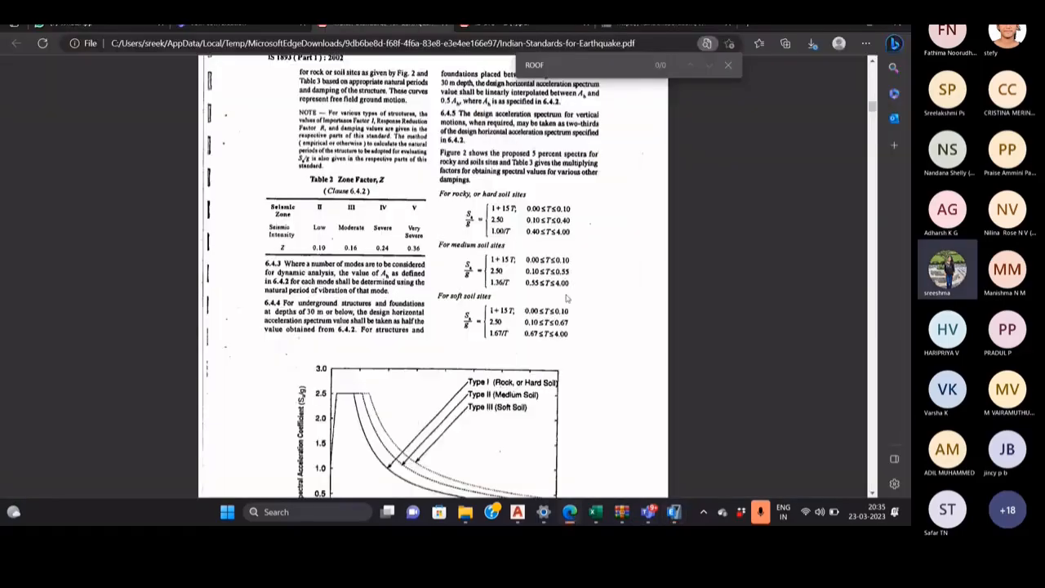
scroll(565, 286, down, 5)
scroll(562, 282, down, 10)
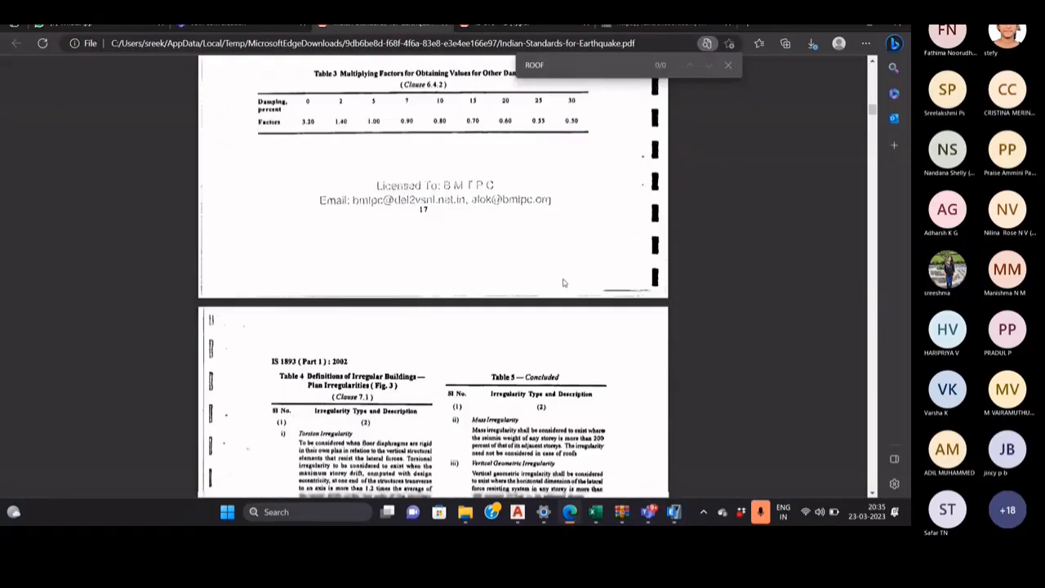
scroll(562, 283, up, 3)
scroll(604, 290, down, 15)
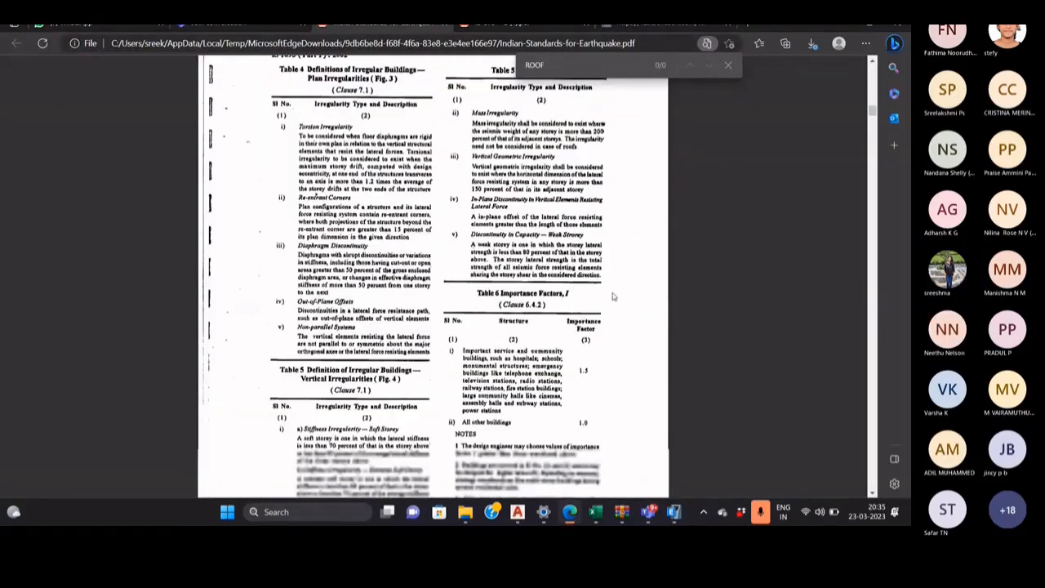
scroll(626, 295, down, 20)
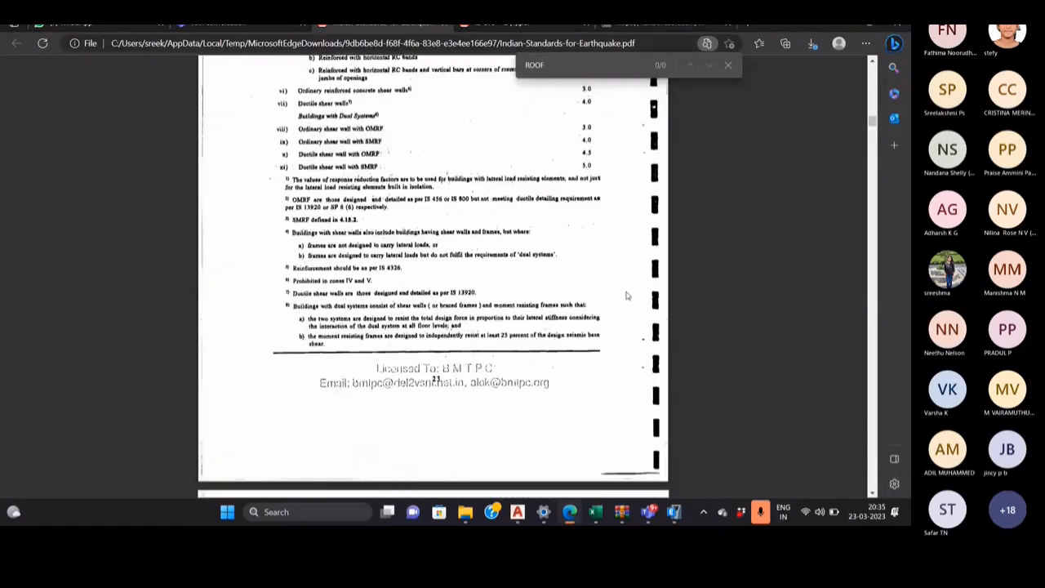
scroll(626, 295, down, 10)
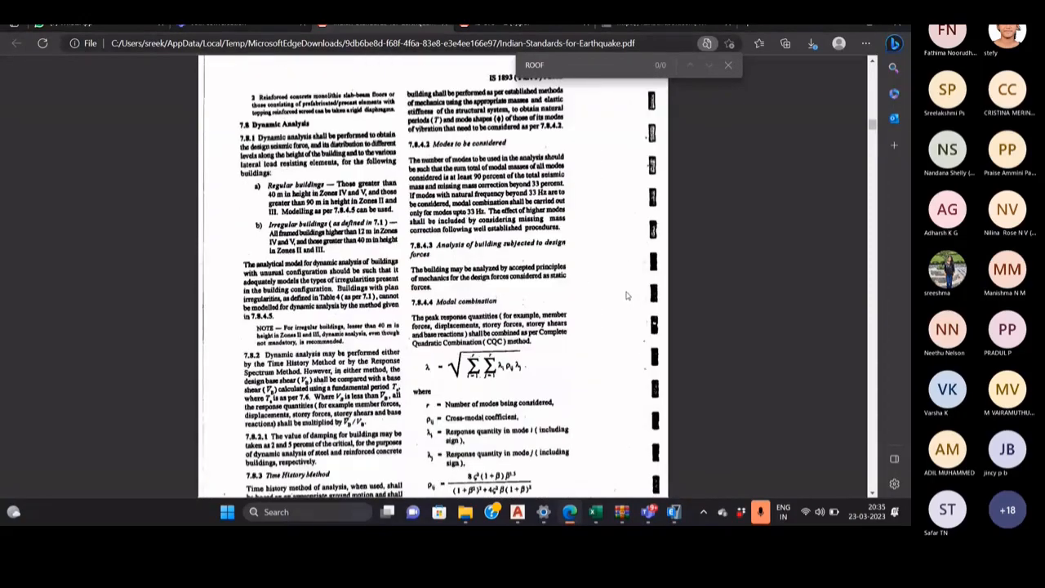
scroll(626, 296, up, 12)
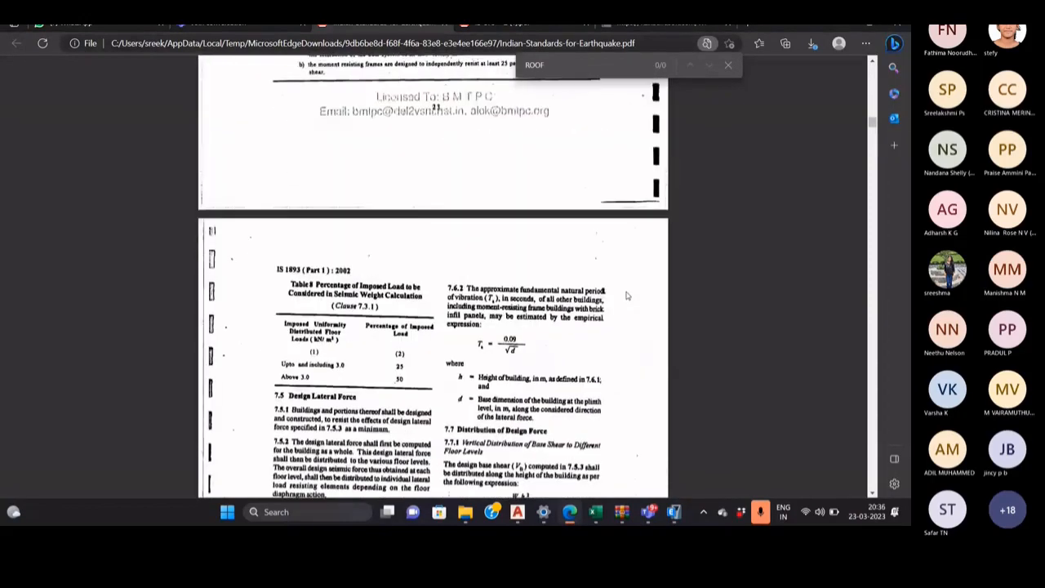
scroll(359, 274, up, 14)
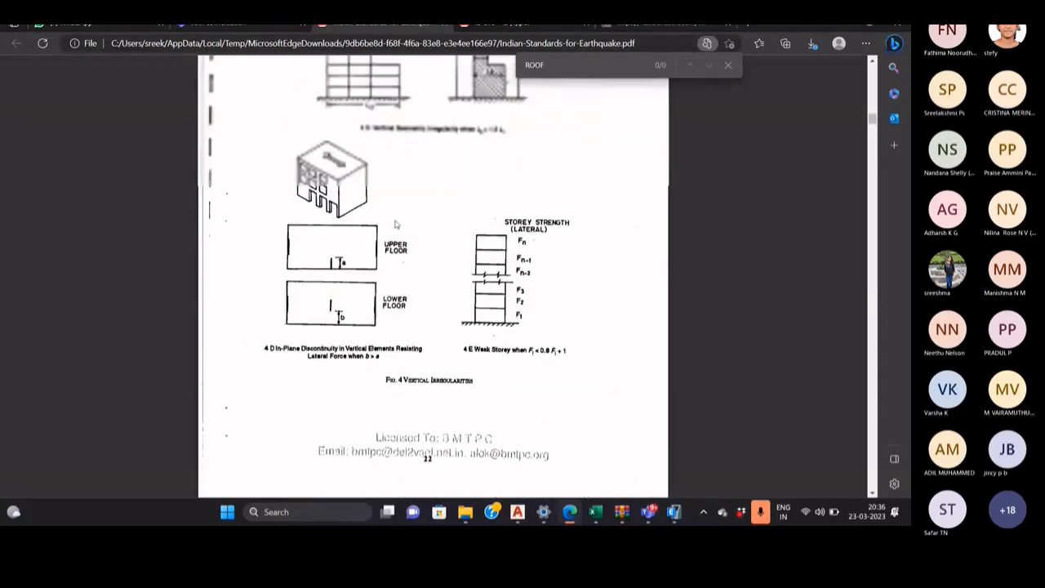
scroll(395, 223, up, 20)
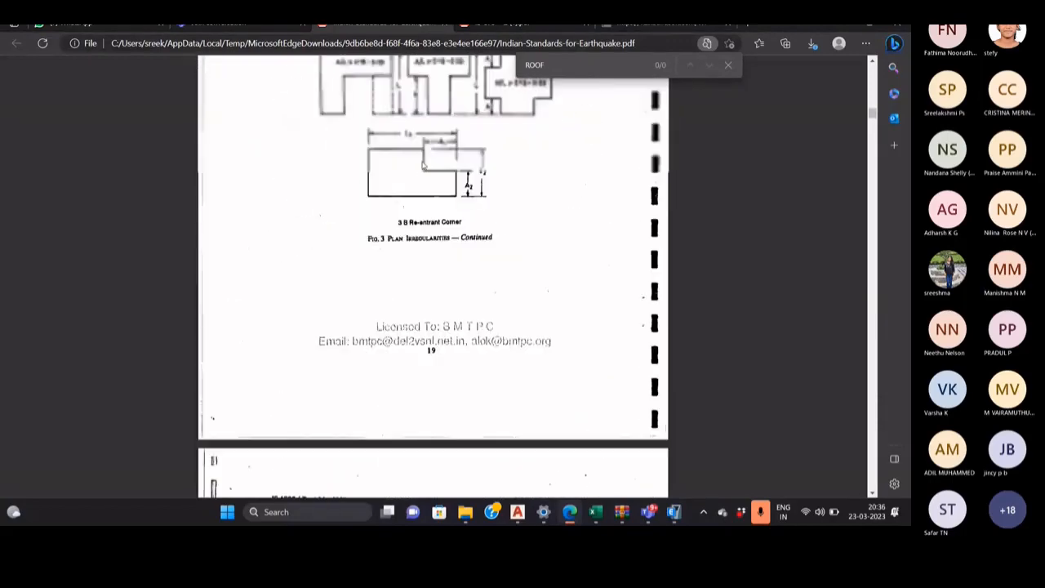
scroll(423, 165, up, 10)
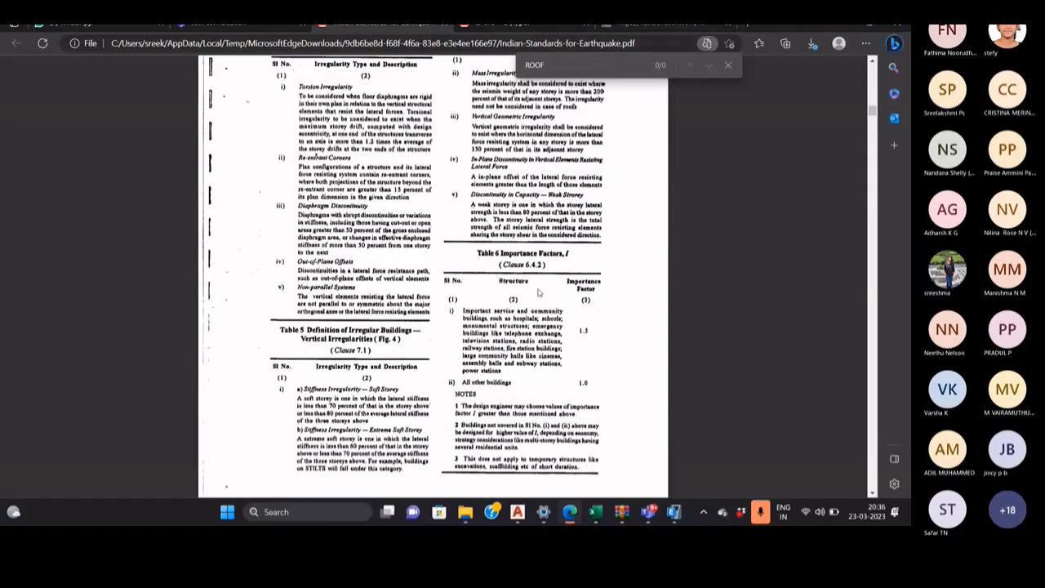
click(672, 514)
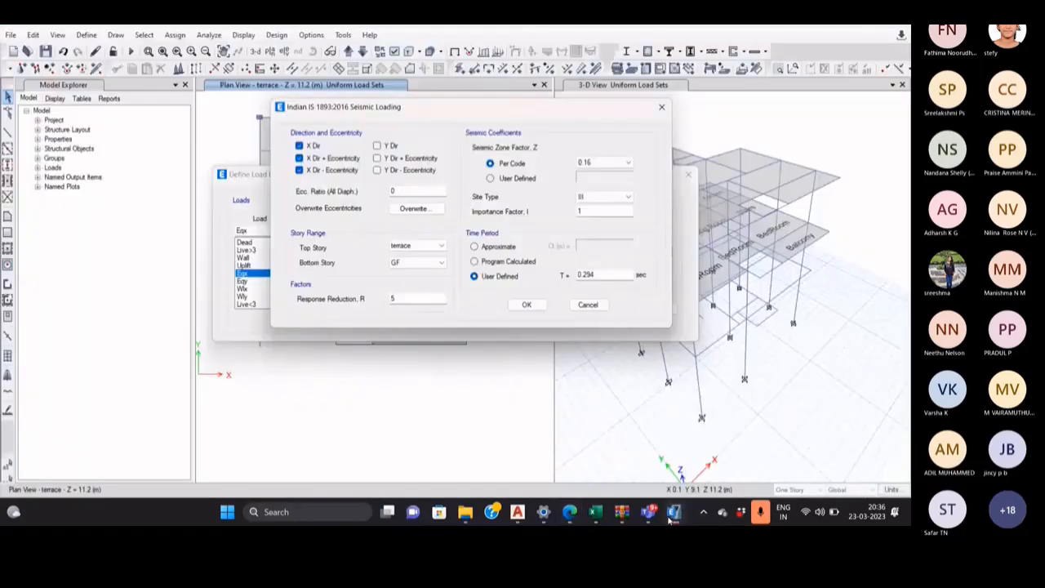
Compare the Table 6 importance factors for important service buildings and all other buildings with the Eqx importance factor in ETABS.
click(570, 513)
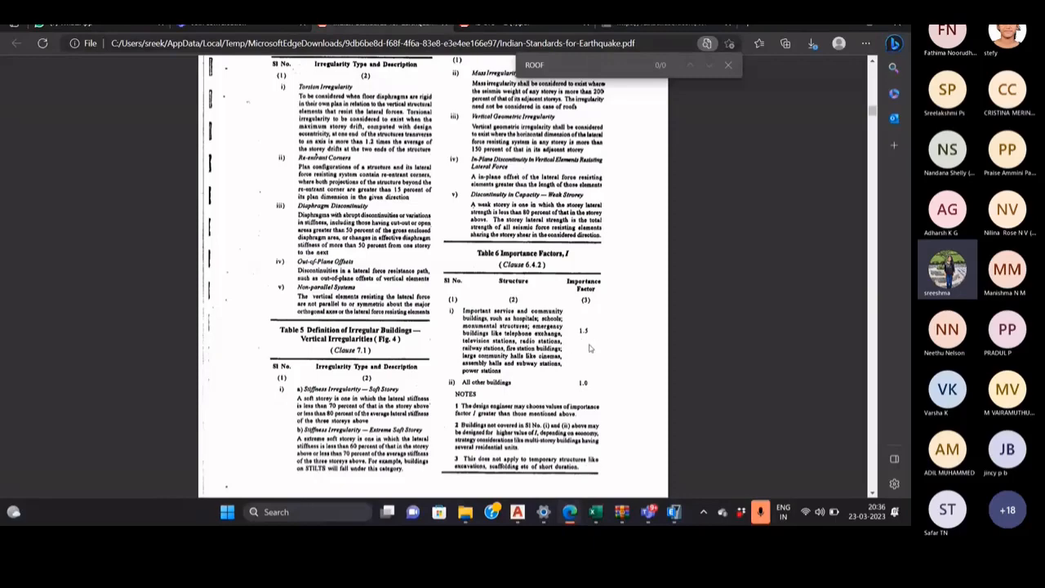
click(570, 511)
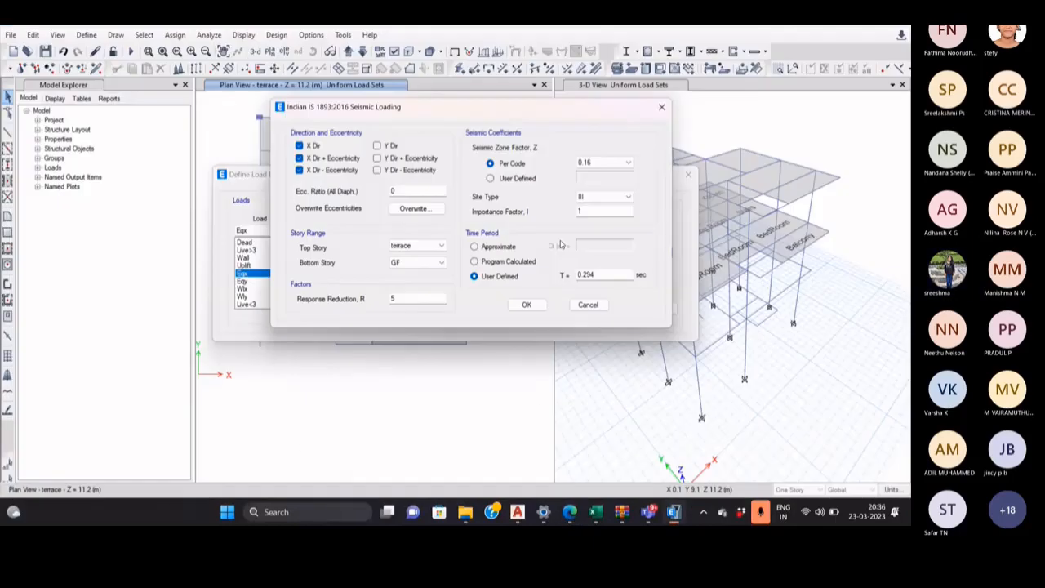
click(570, 512)
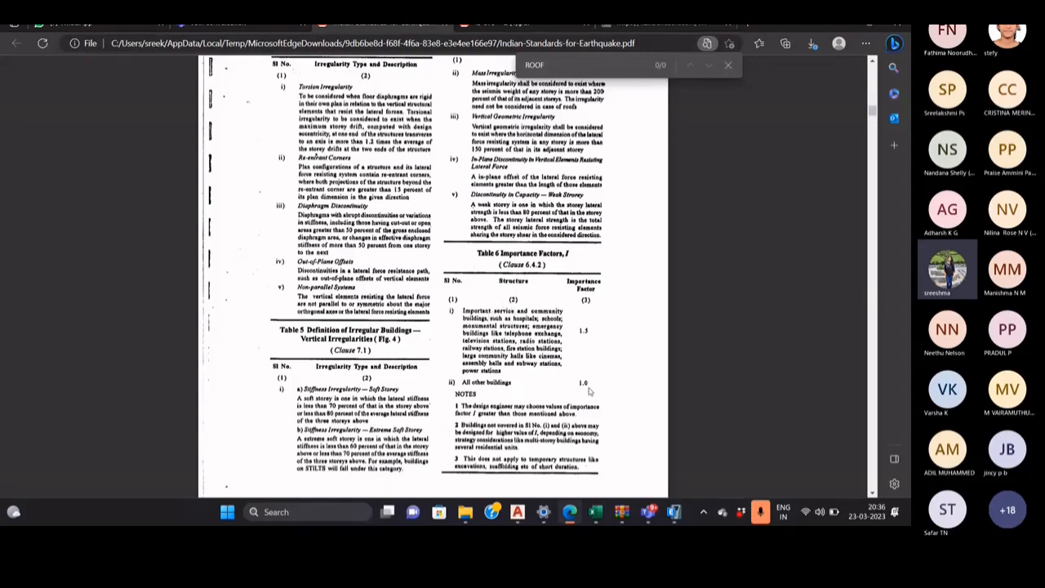
click(673, 512)
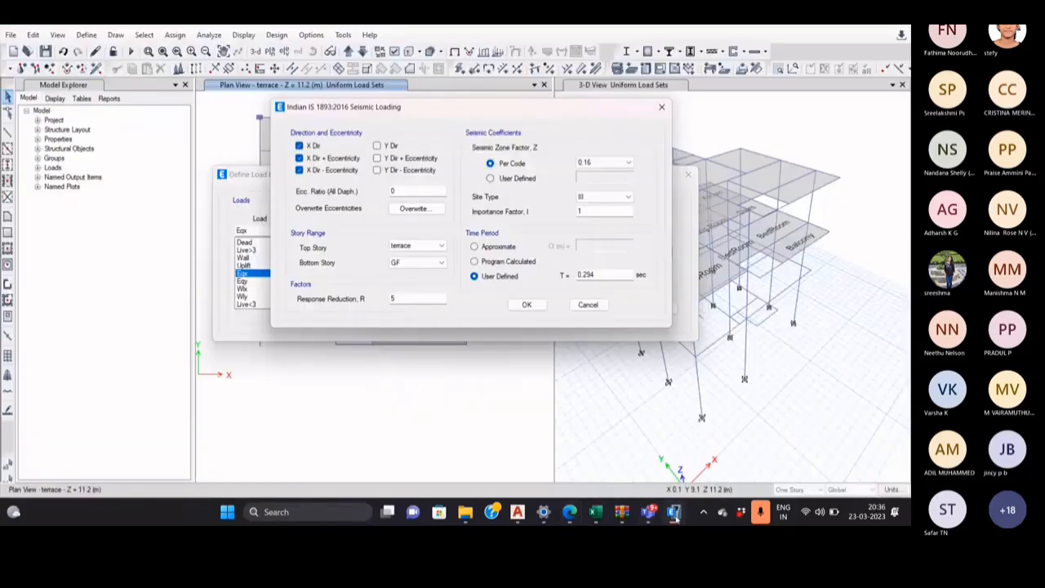
Switch to the earthquake code PDF in Edge and check the Table 6 importance factors and the Table 7 response reduction factors against the seismic inputs.
click(590, 210)
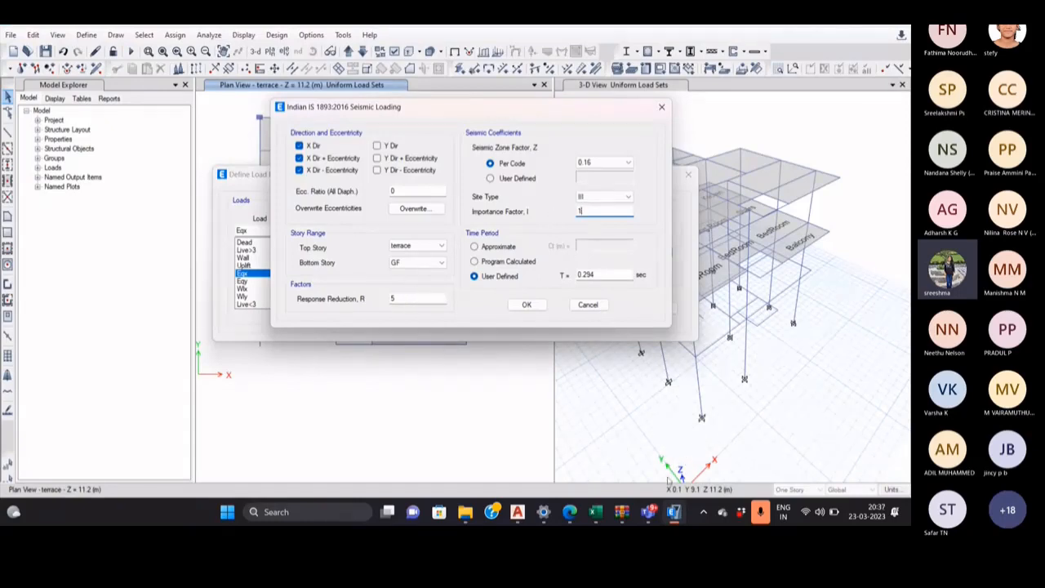
click(571, 511)
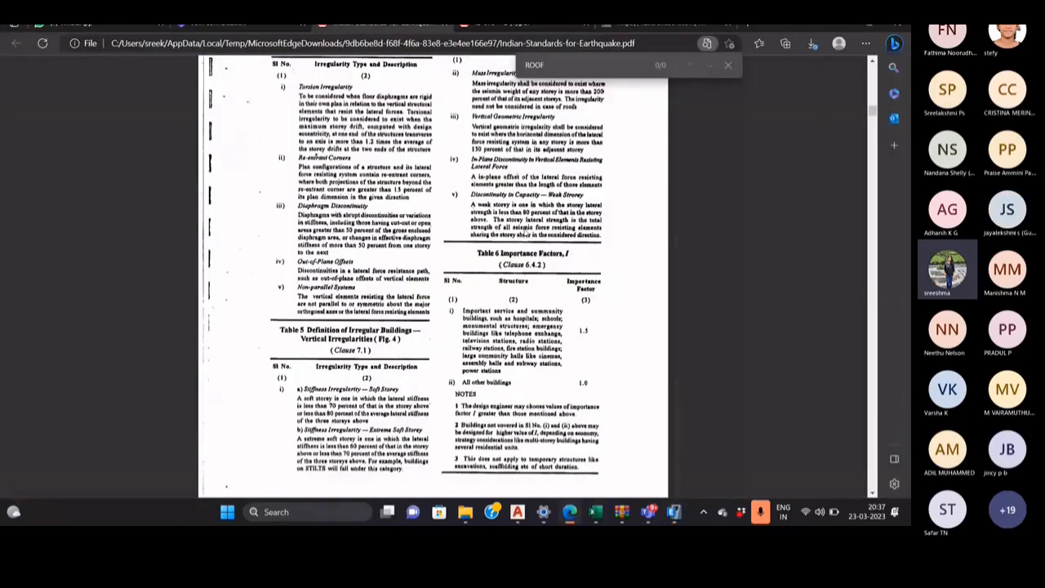
scroll(522, 241, down, 15)
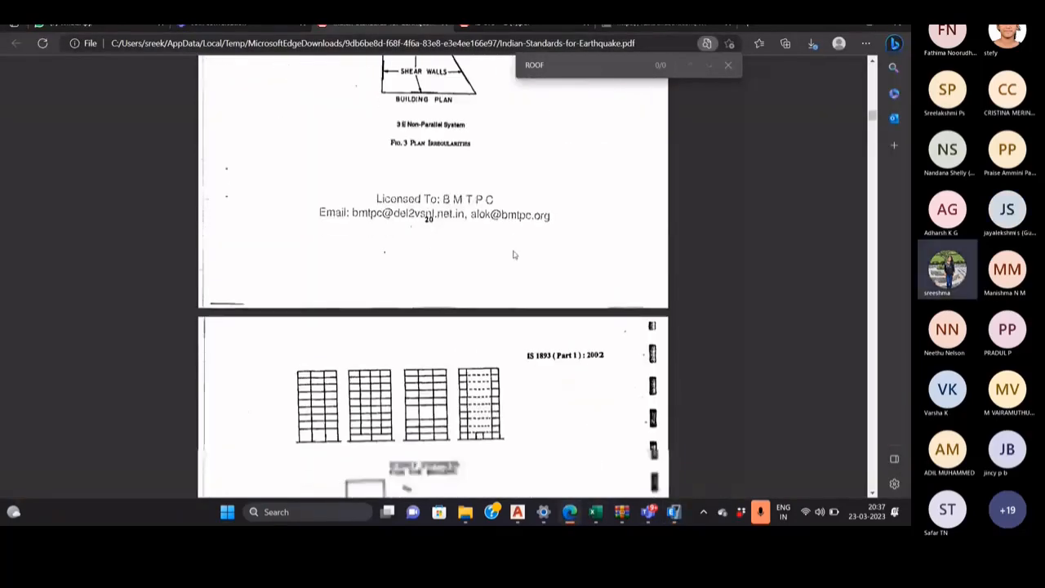
scroll(513, 255, down, 15)
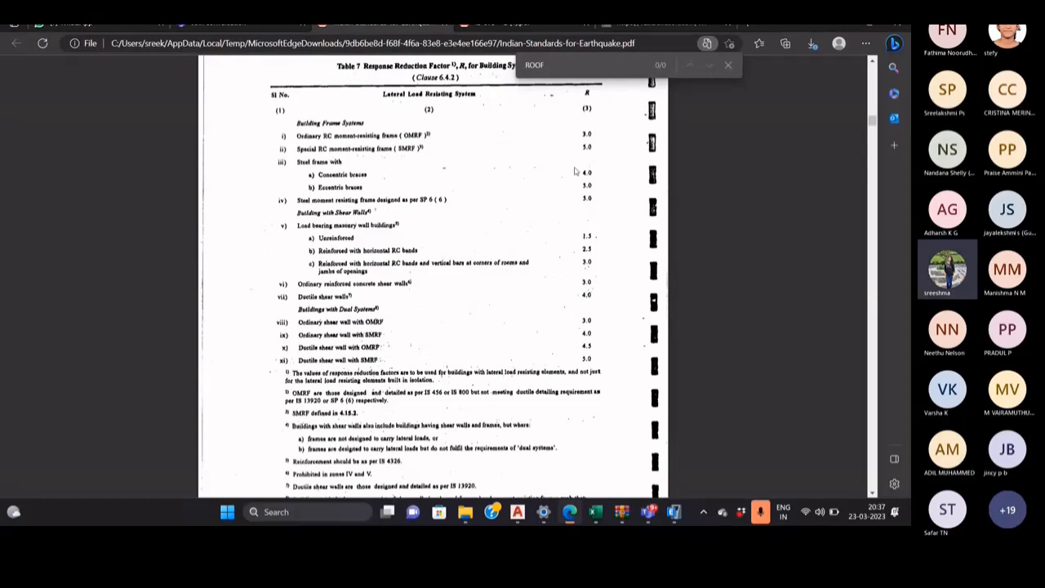
scroll(573, 176, up, 1)
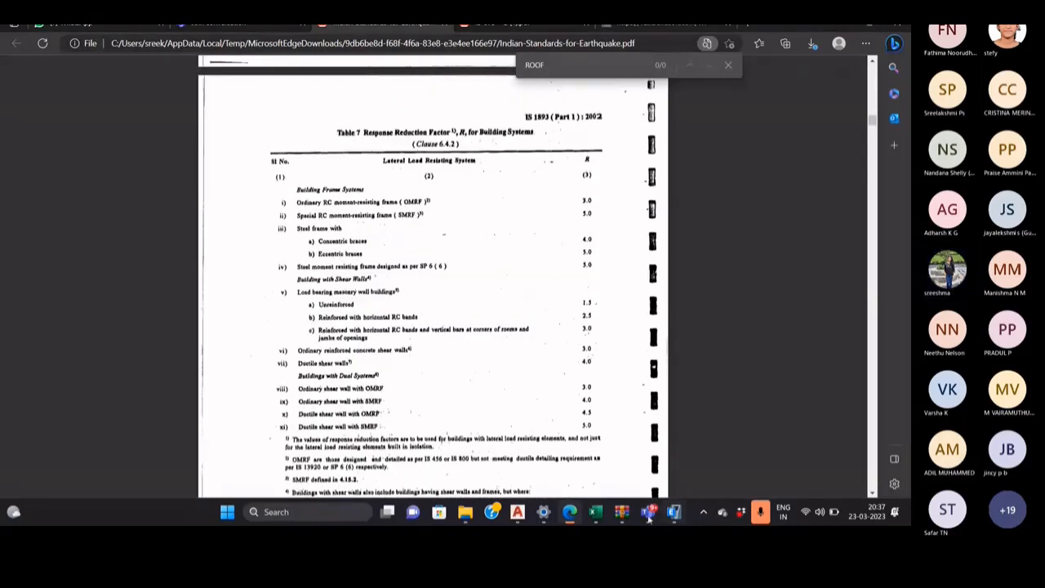
click(568, 512)
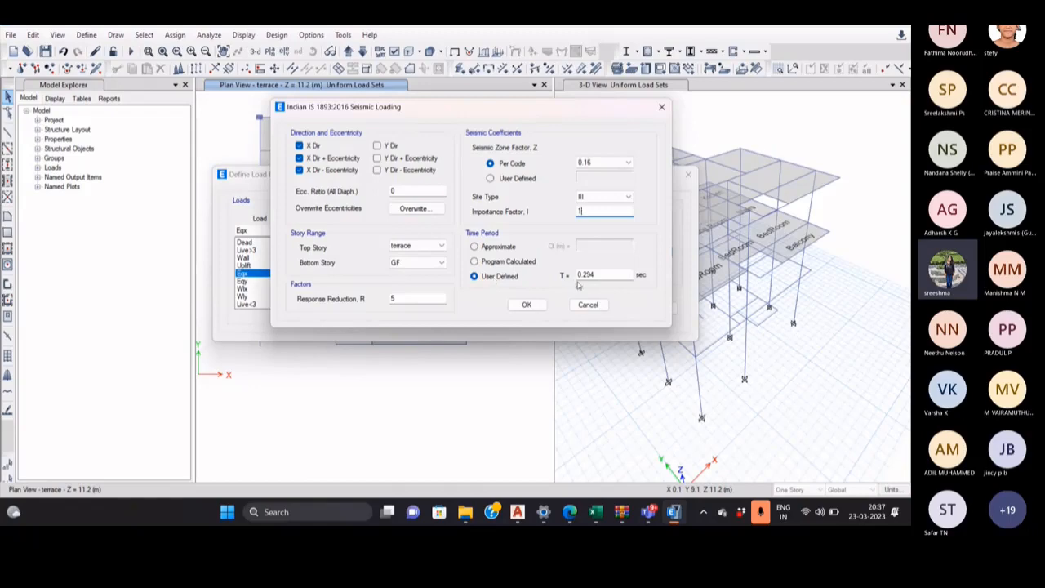
Find the clause 7.6.2 expression for approximate fundamental natural period and its definition of base dimension d in the code PDF.
click(570, 512)
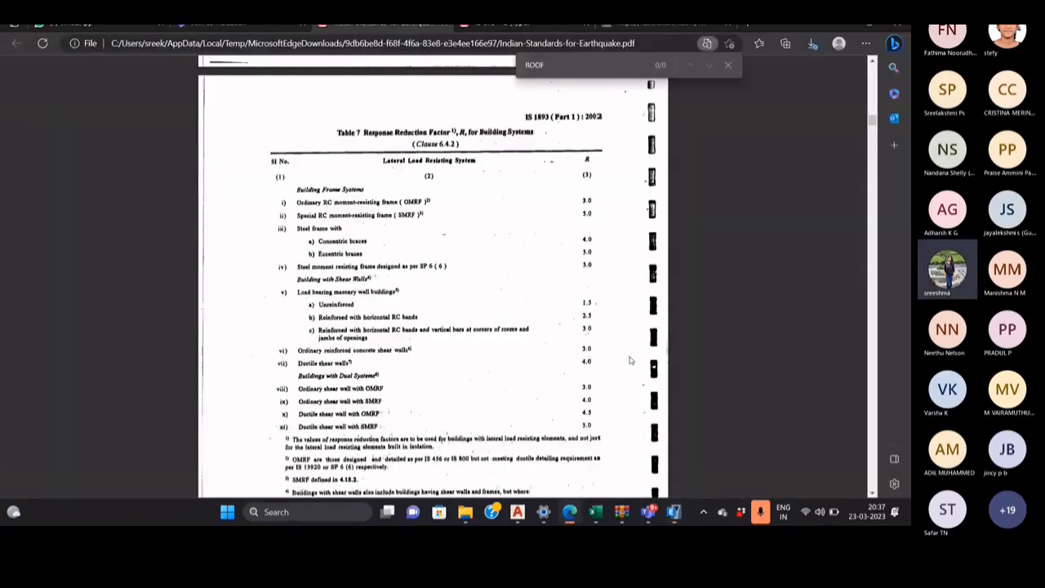
scroll(630, 360, down, 10)
scroll(457, 179, down, 3)
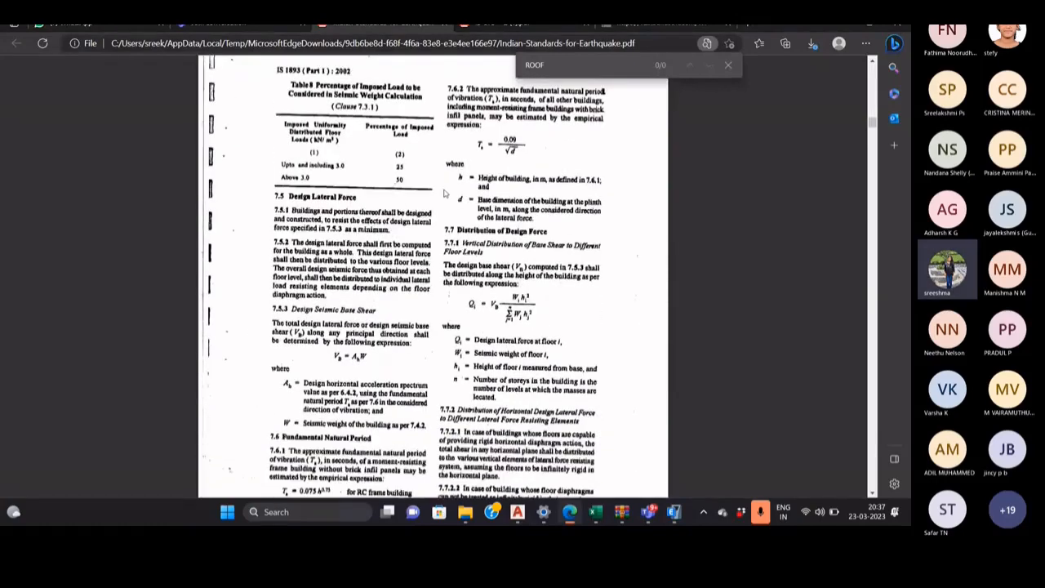
scroll(456, 167, up, 3)
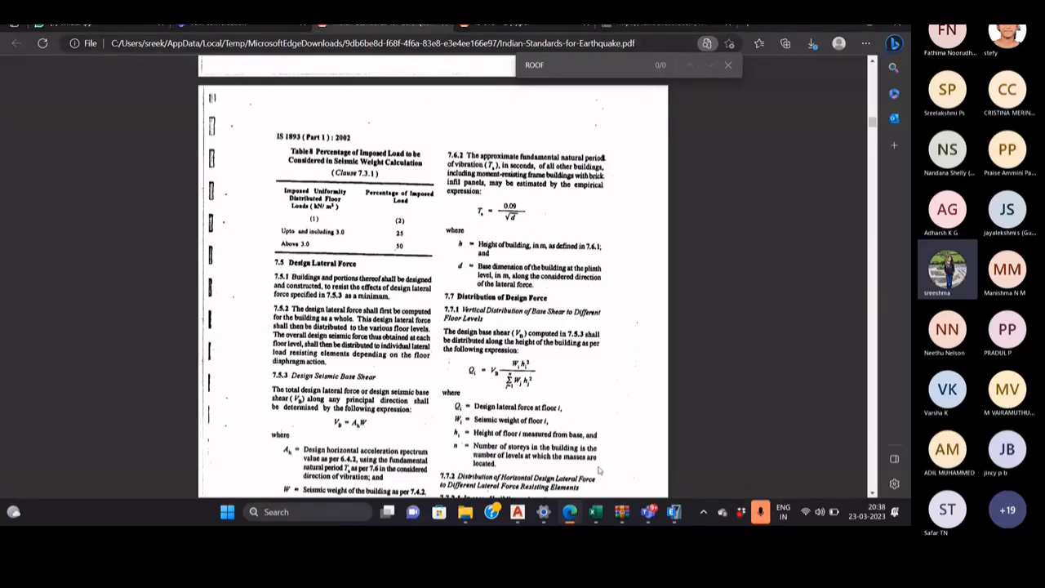
Switch to AutoCAD and add a linear dimension across the overall width of the ground floor beam column layout, placed below its lower edge.
click(518, 519)
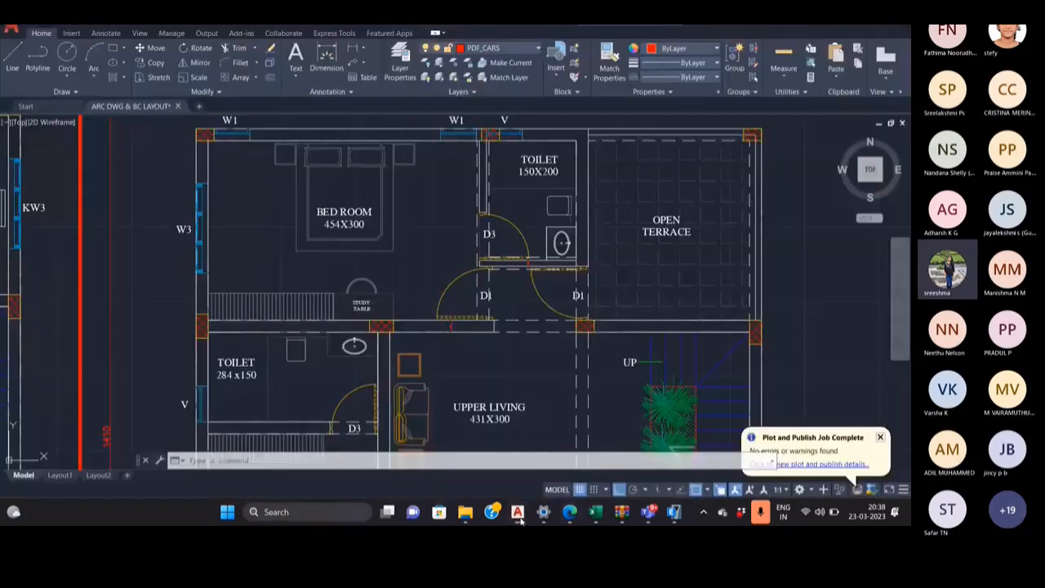
scroll(471, 245, down, 6)
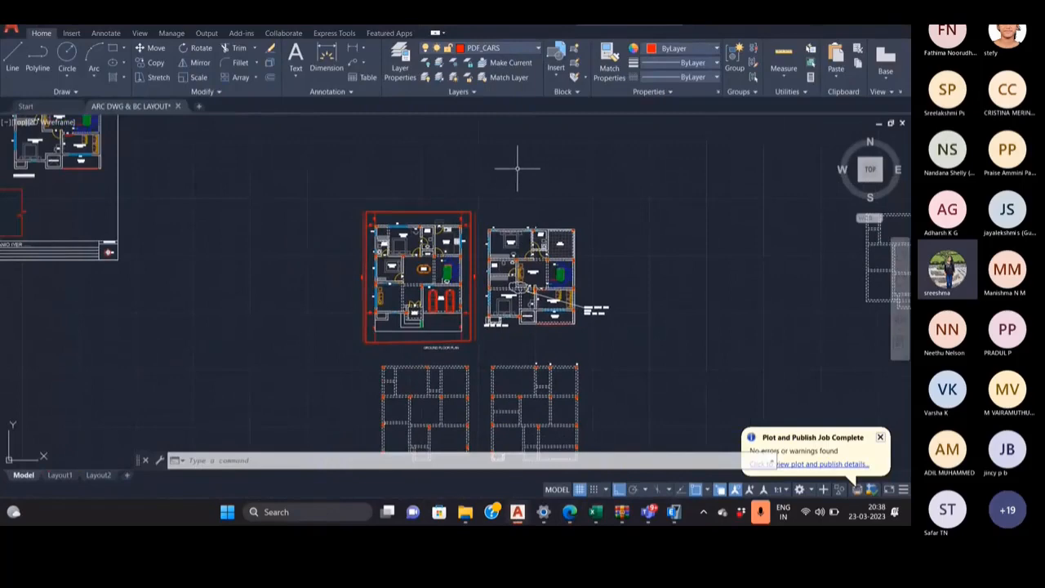
click(571, 514)
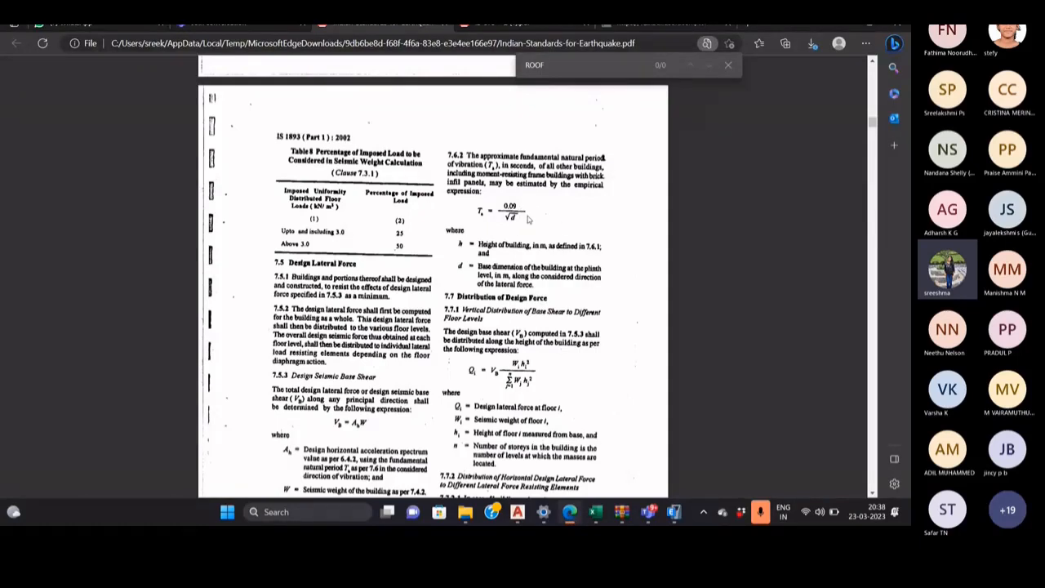
click(569, 513)
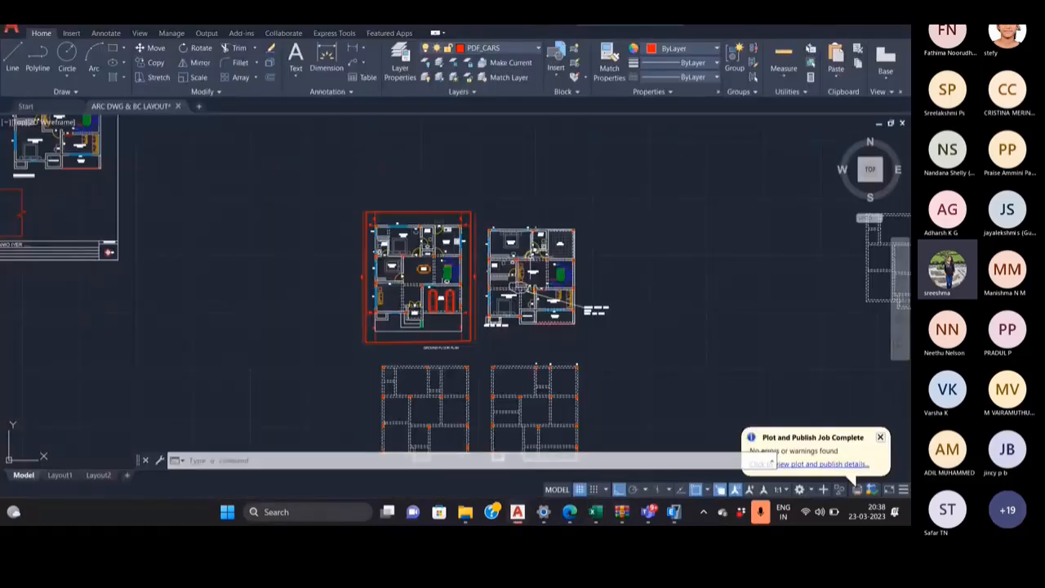
middle_drag(530, 257, 515, 158)
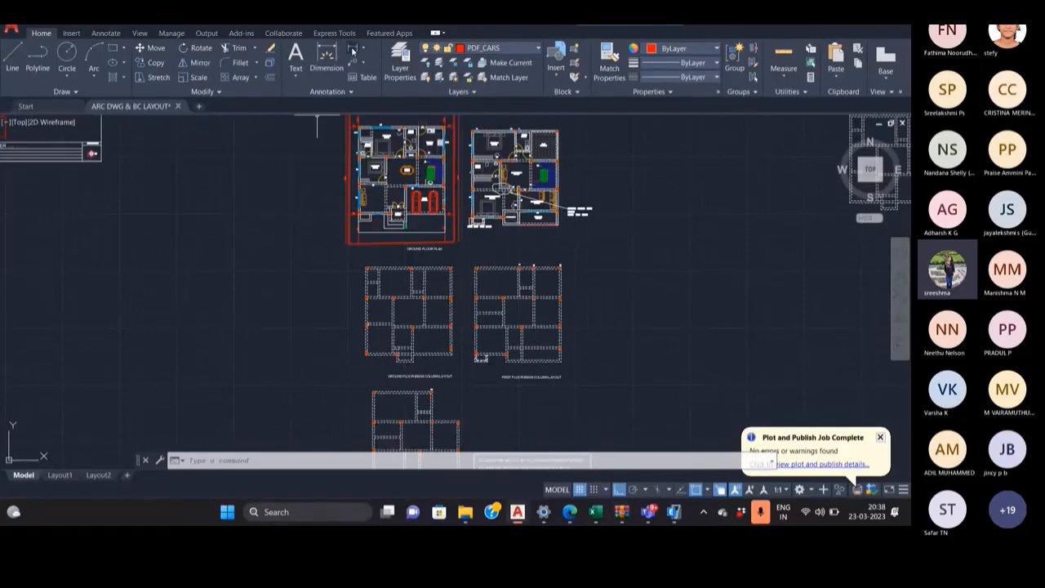
click(352, 49)
middle_drag(388, 362, 397, 273)
scroll(397, 273, up, 6)
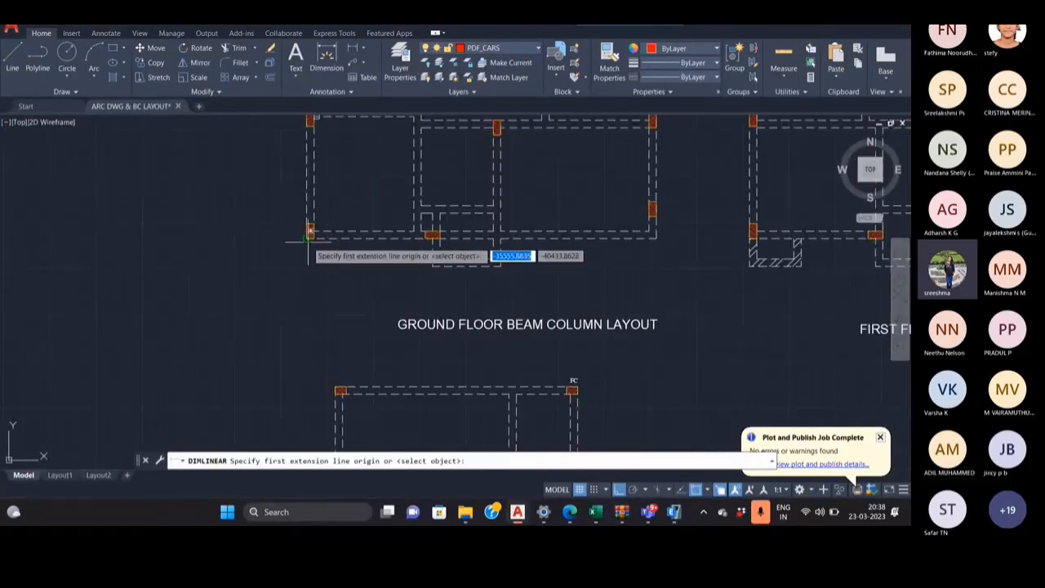
click(310, 232)
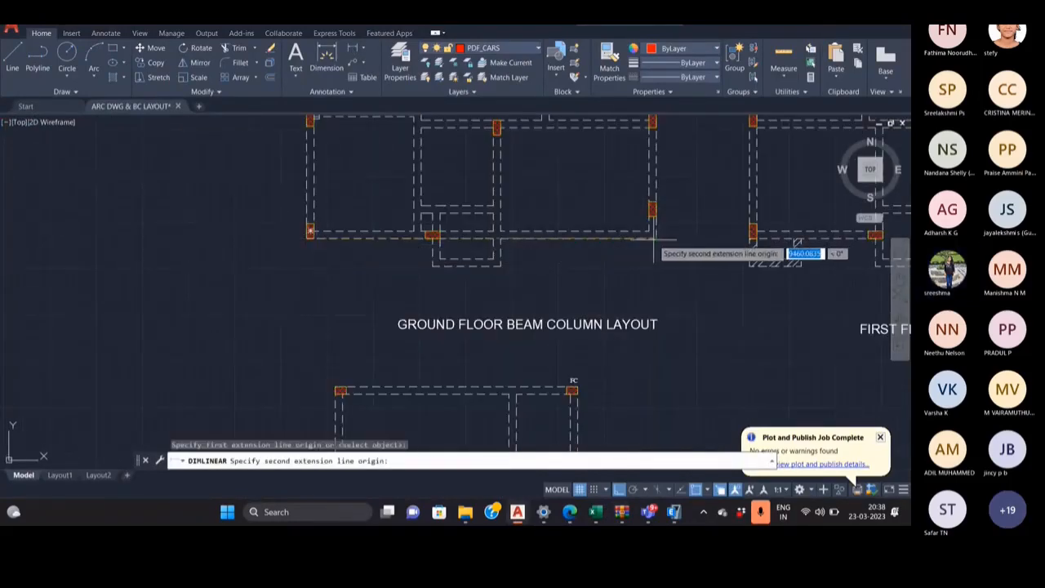
click(653, 237)
scroll(445, 261, up, 5)
scroll(433, 236, up, 2)
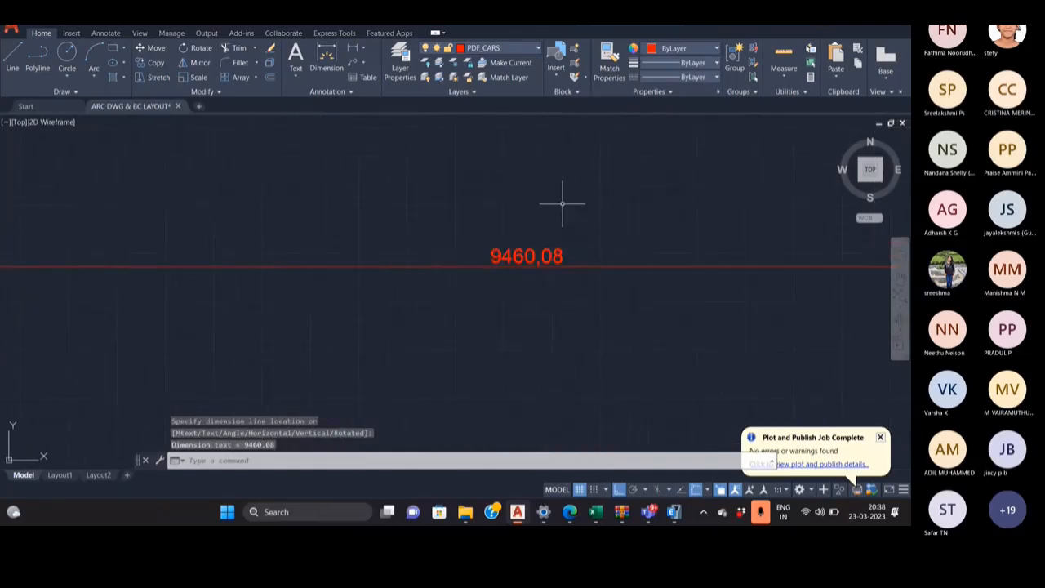
scroll(513, 241, down, 3)
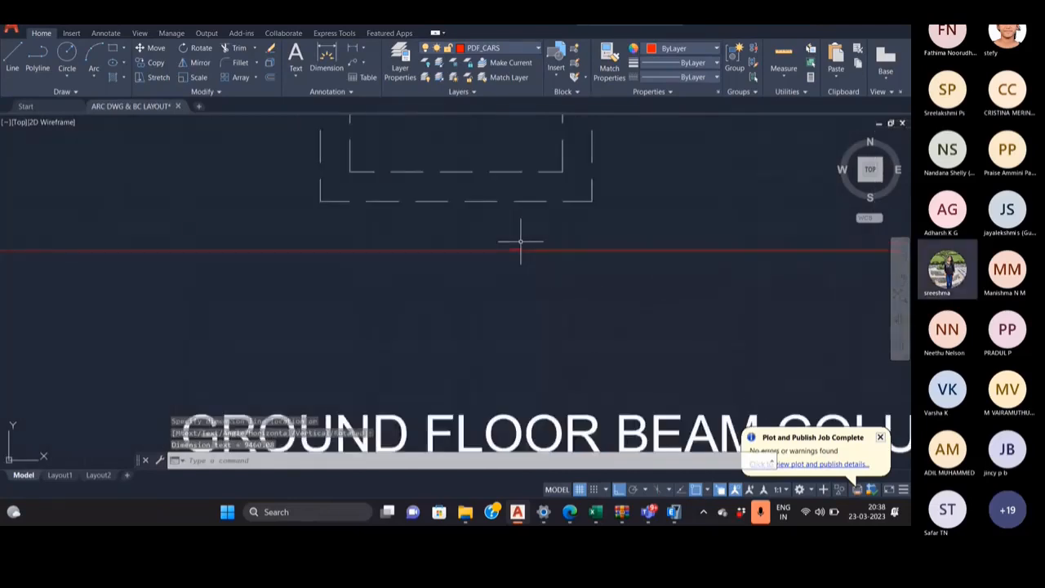
scroll(493, 267, up, 2)
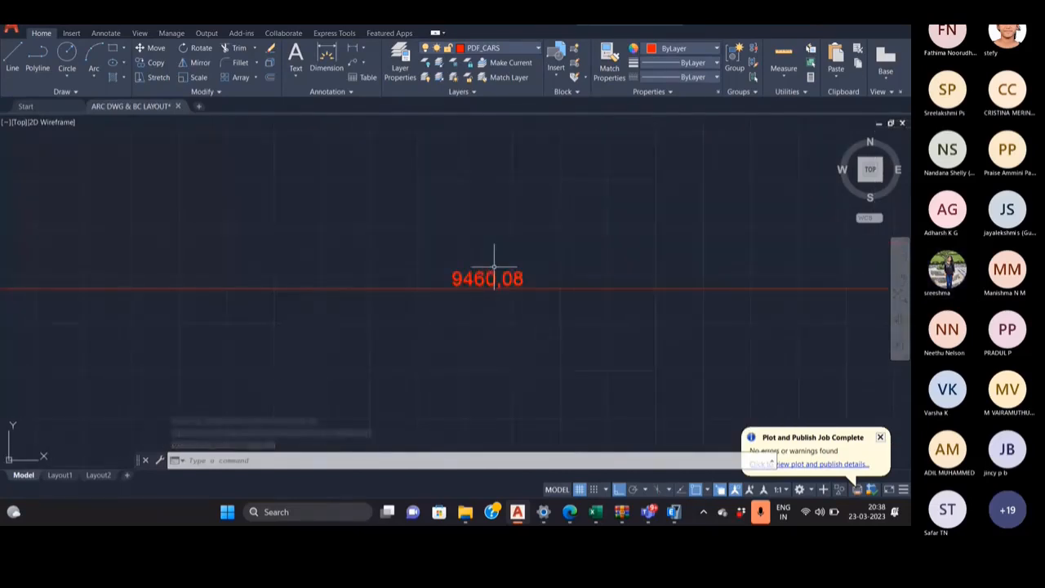
scroll(453, 261, down, 8)
middle_drag(466, 217, 441, 417)
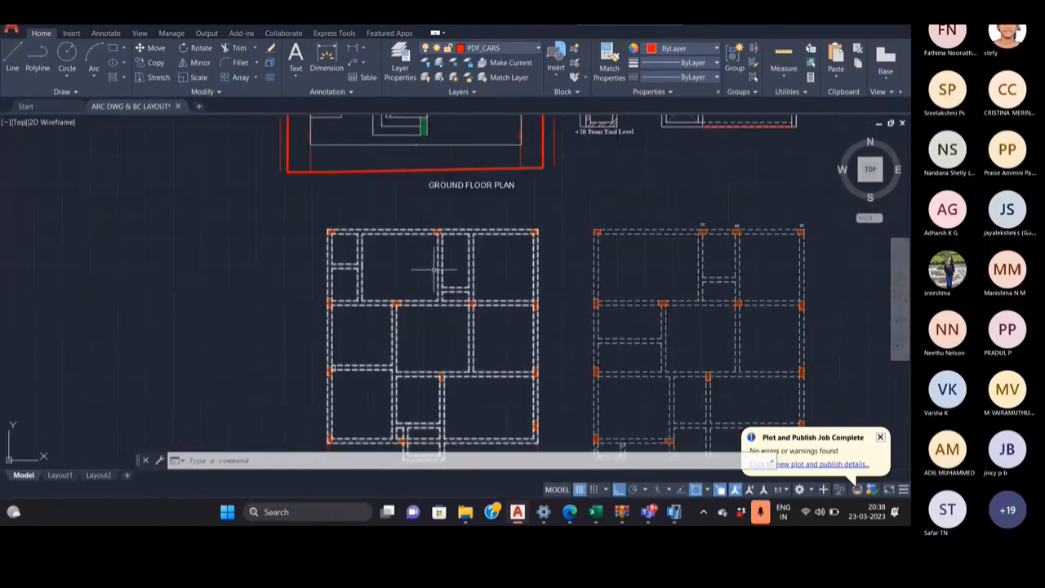
middle_drag(431, 278, 404, 428)
middle_drag(379, 232, 243, 258)
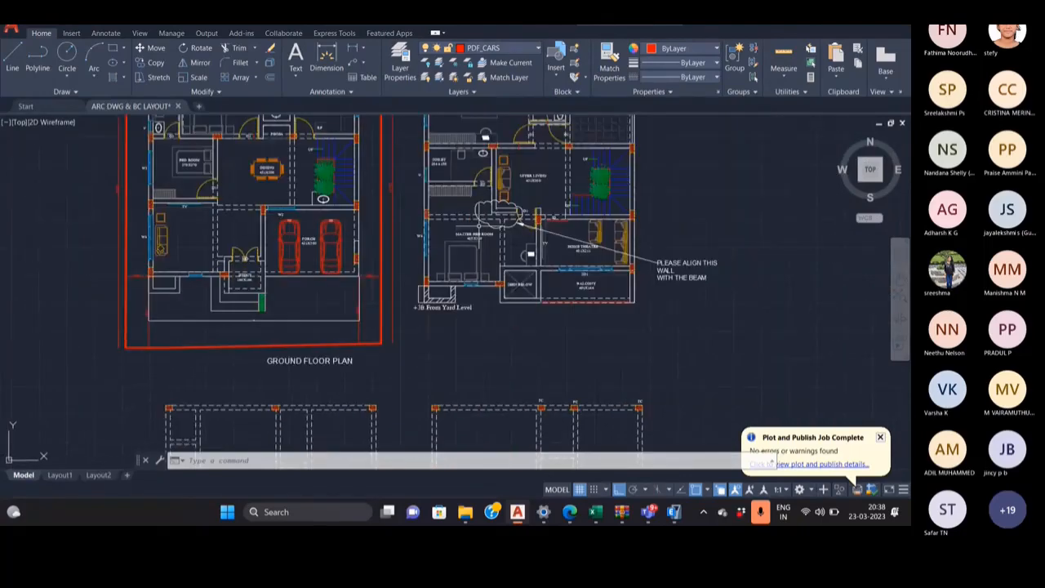
text(dim)
key(Return)
scroll(437, 261, up, 4)
middle_drag(437, 260, 361, 273)
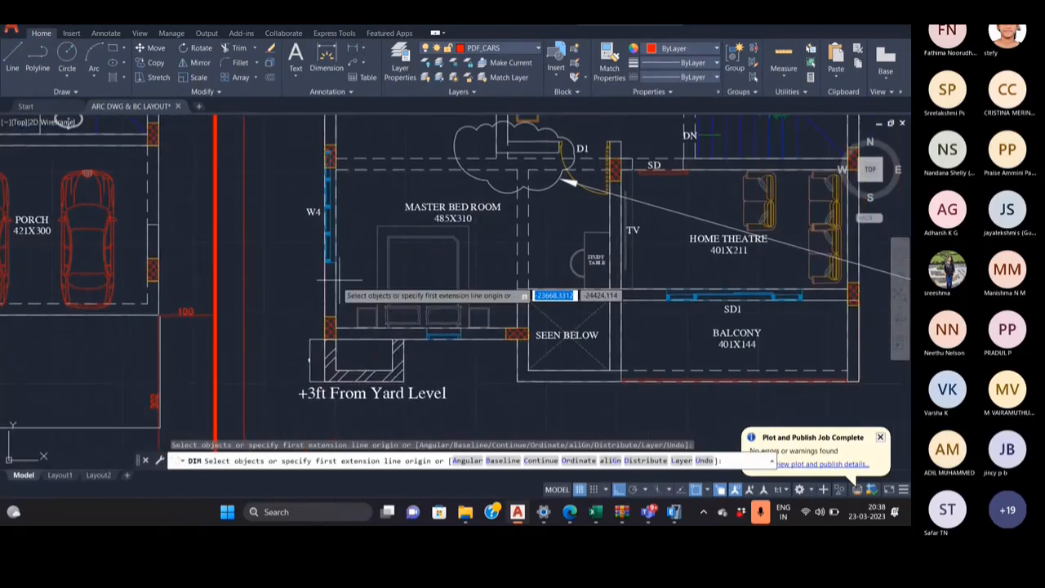
key(Return)
click(390, 278)
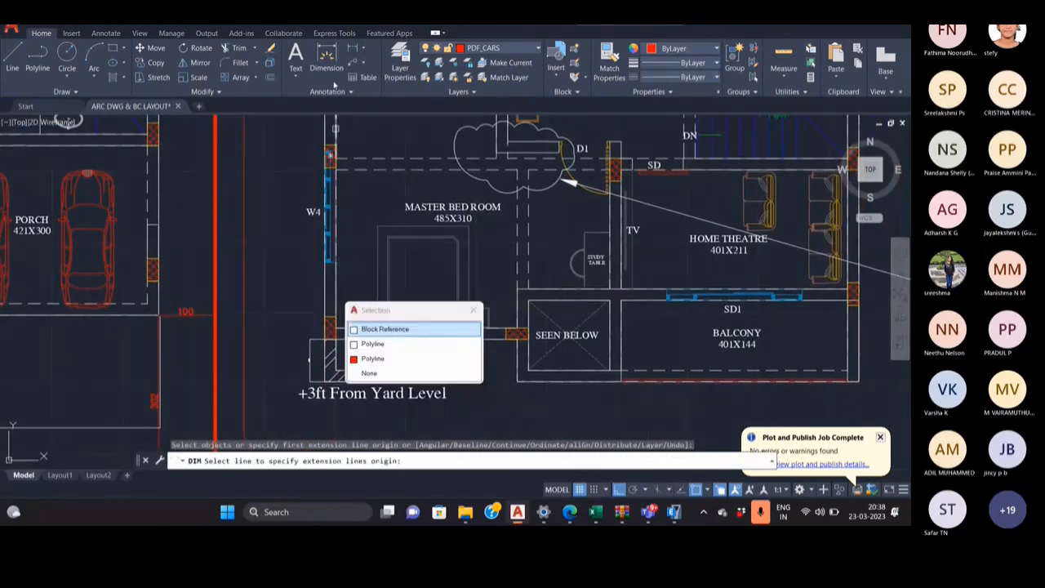
key(Escape)
key(Escape)
Add a linear dimension across the first floor plan, from the master bedroom's outer wall to the home theatre's outer wall.
text(dli)
key(Return)
click(324, 287)
middle_drag(567, 276, 391, 277)
click(678, 289)
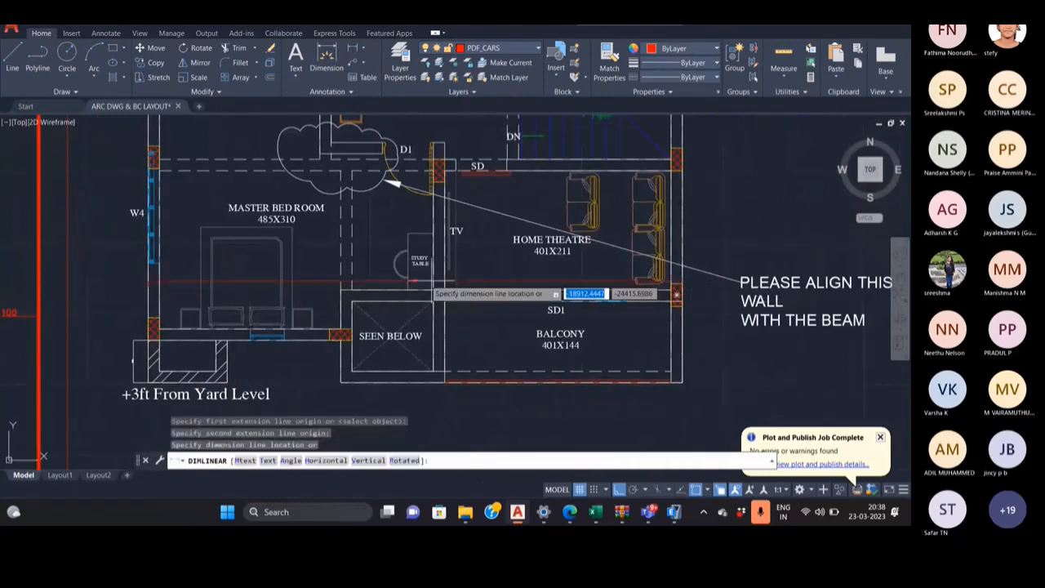
scroll(426, 278, up, 6)
click(478, 293)
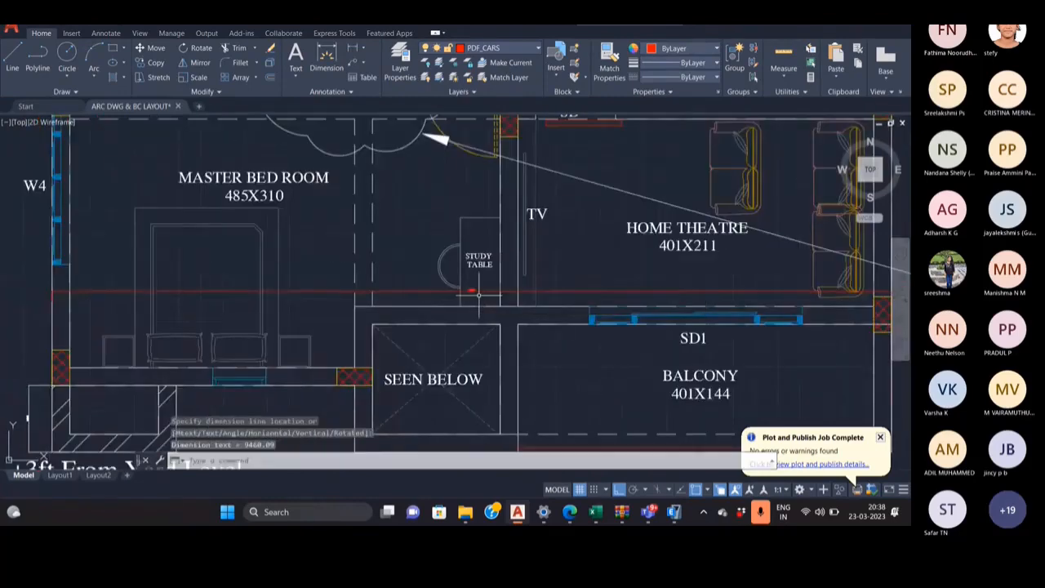
scroll(479, 294, up, 7)
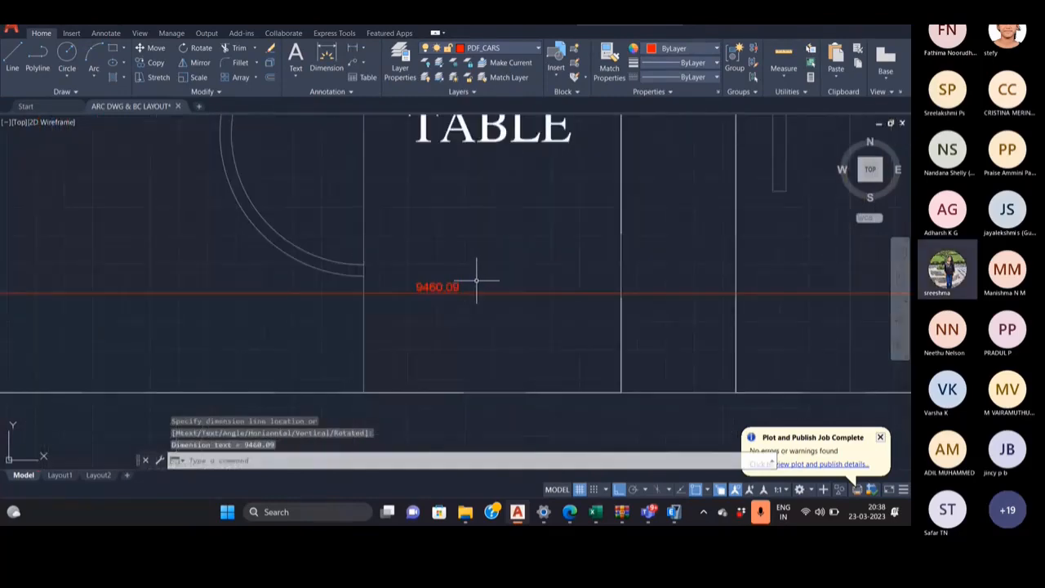
scroll(472, 269, down, 8)
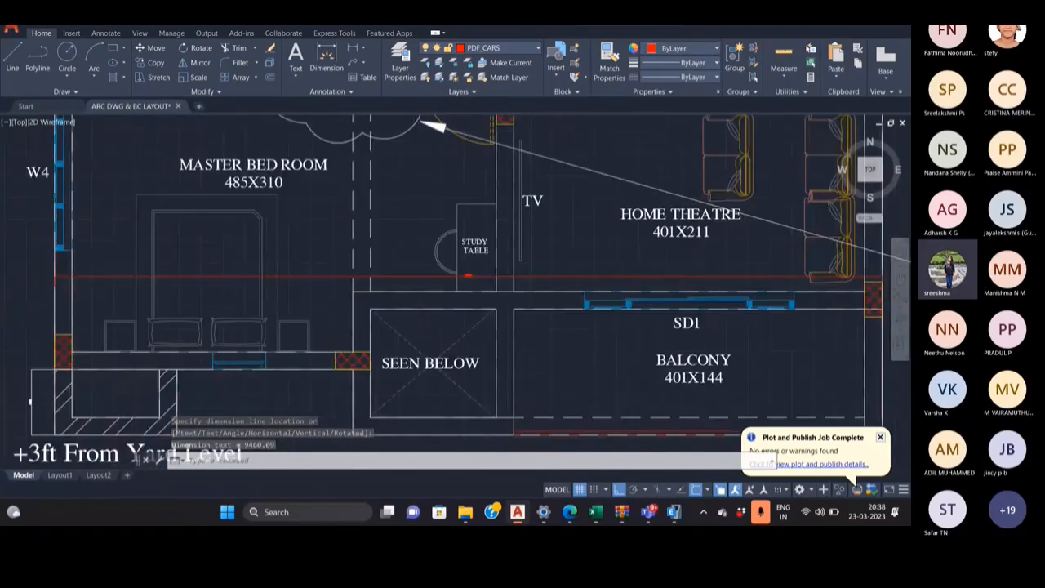
middle_drag(585, 387, 552, 453)
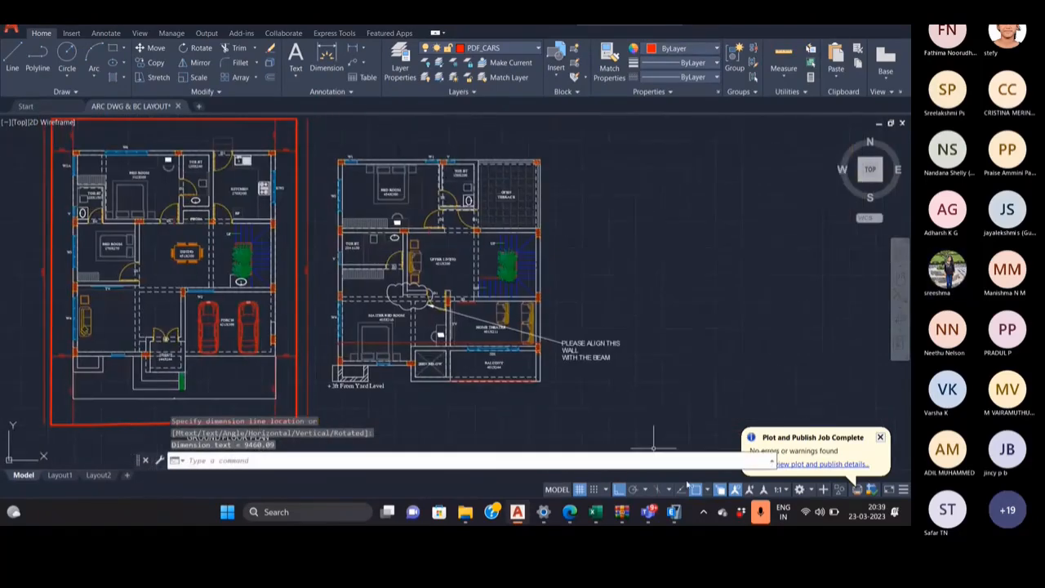
Recheck the clause 7.6.2 natural period expression in the code PDF and return to the seismic loading settings in ETABS.
click(670, 513)
click(570, 511)
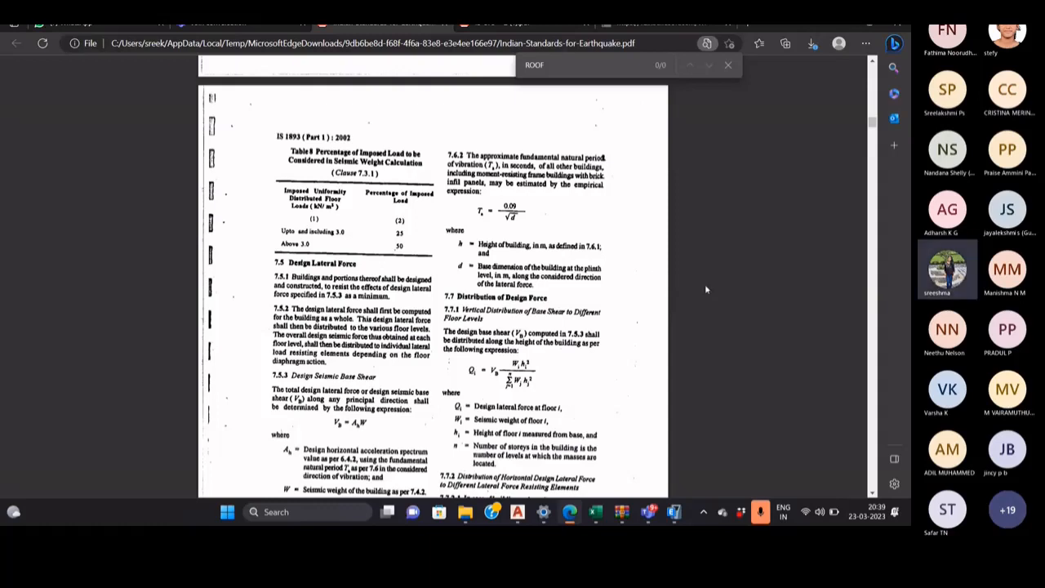
mouse_move(680, 512)
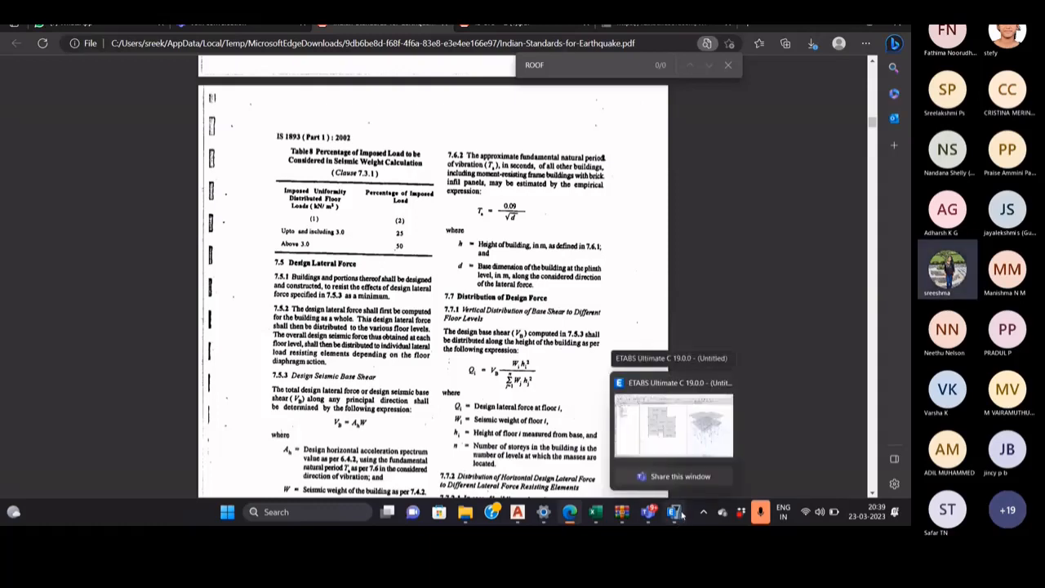
click(569, 515)
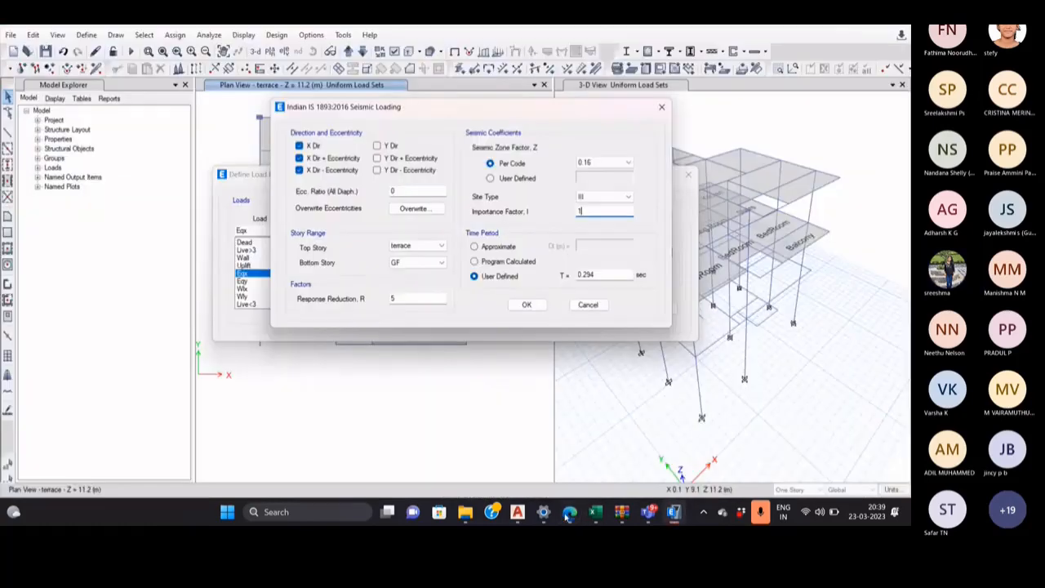
Set the user-defined time period of the Eqx seismic load to 0.1761 sec and accept the seismic loading settings.
click(599, 276)
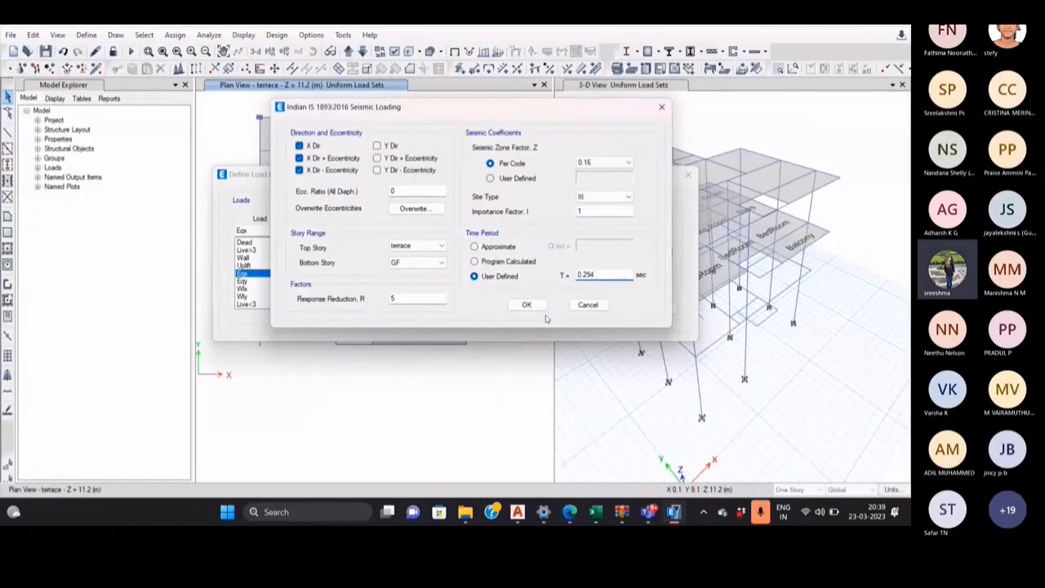
key(BackSpace)
key(BackSpace)
key(BackSpace)
key(BackSpace)
text(.1761)
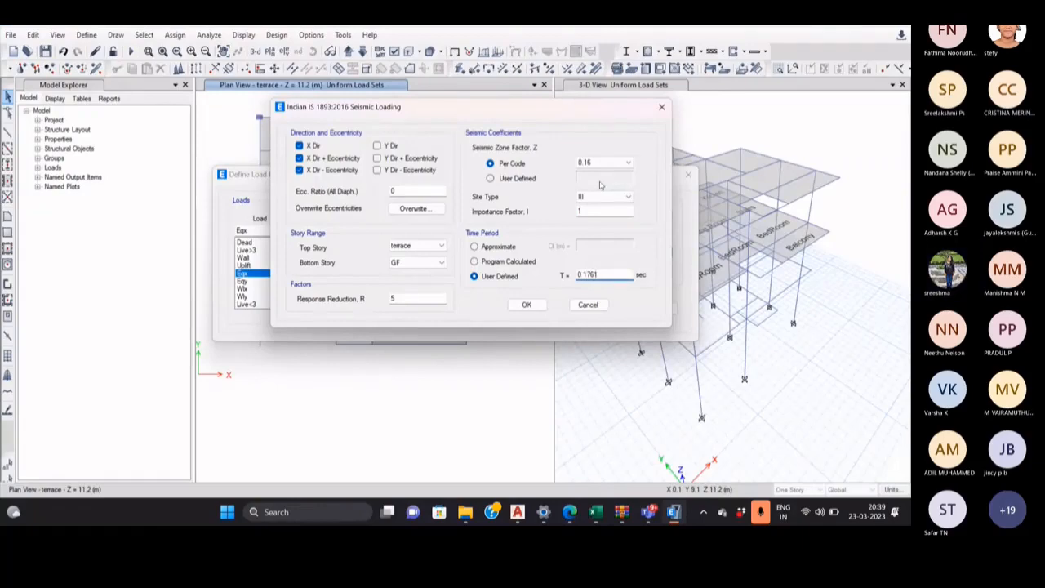
click(526, 304)
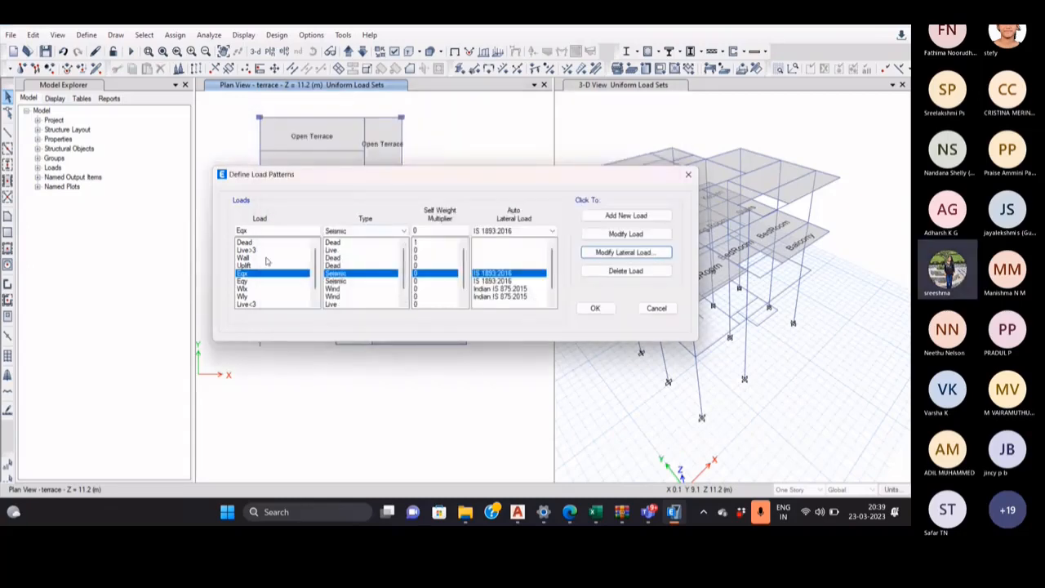
Open the IS 1893:2016 lateral load settings of the Eqy load pattern and start replacing its user-defined time period.
click(253, 281)
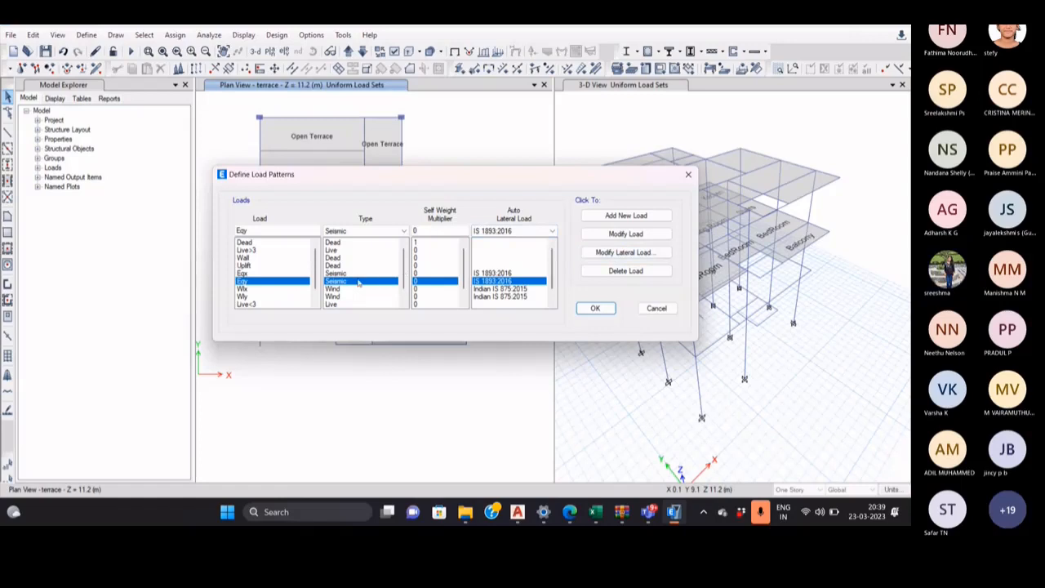
click(625, 252)
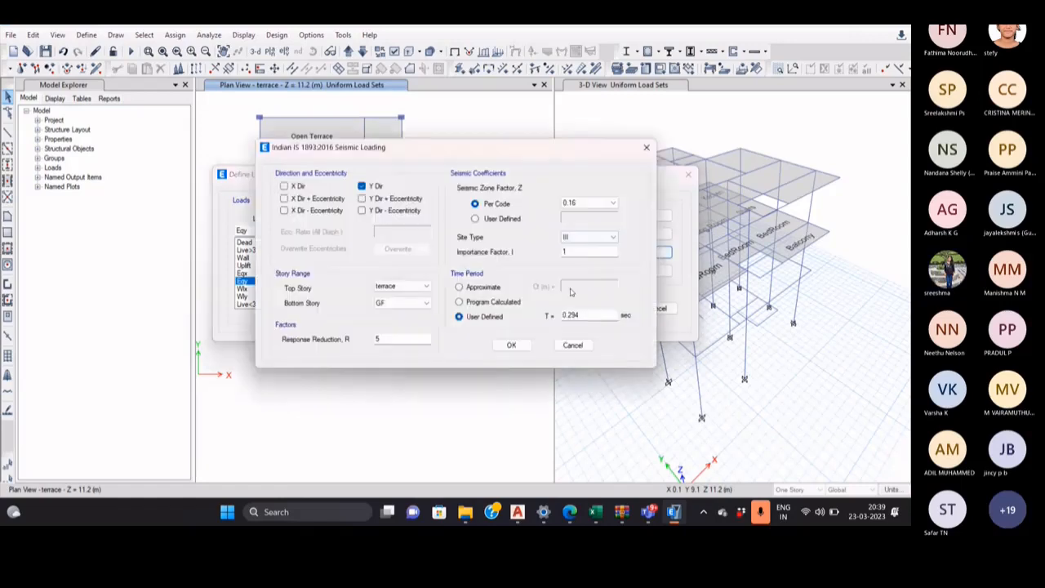
click(591, 315)
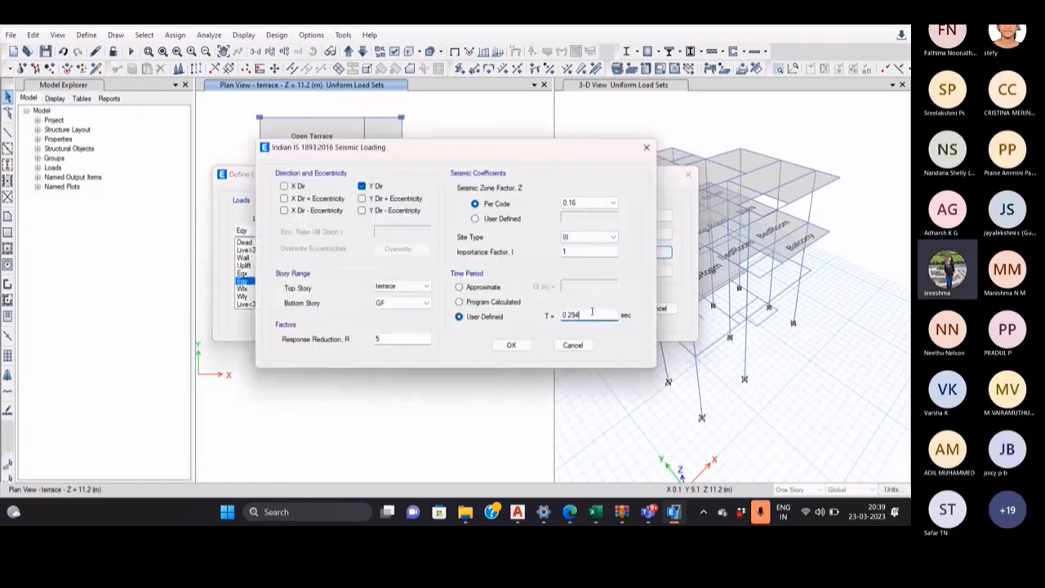
key(BackSpace)
key(BackSpace)
Switch to AutoCAD and add a vertical linear dimension beside the first floor plan, from the bedroom's upper outer corner to below the master bedroom.
click(519, 512)
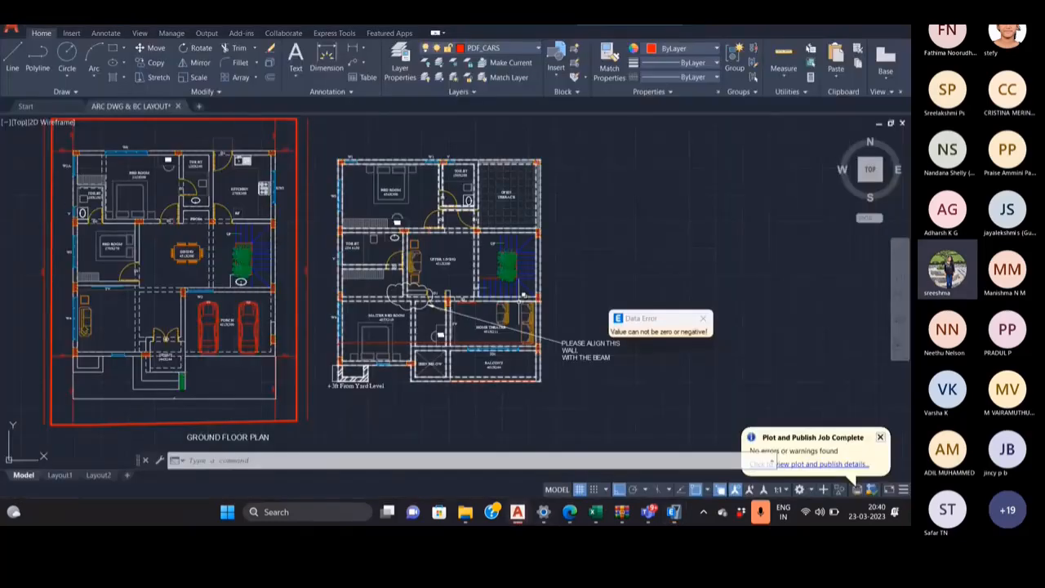
scroll(521, 300, down, 2)
click(353, 49)
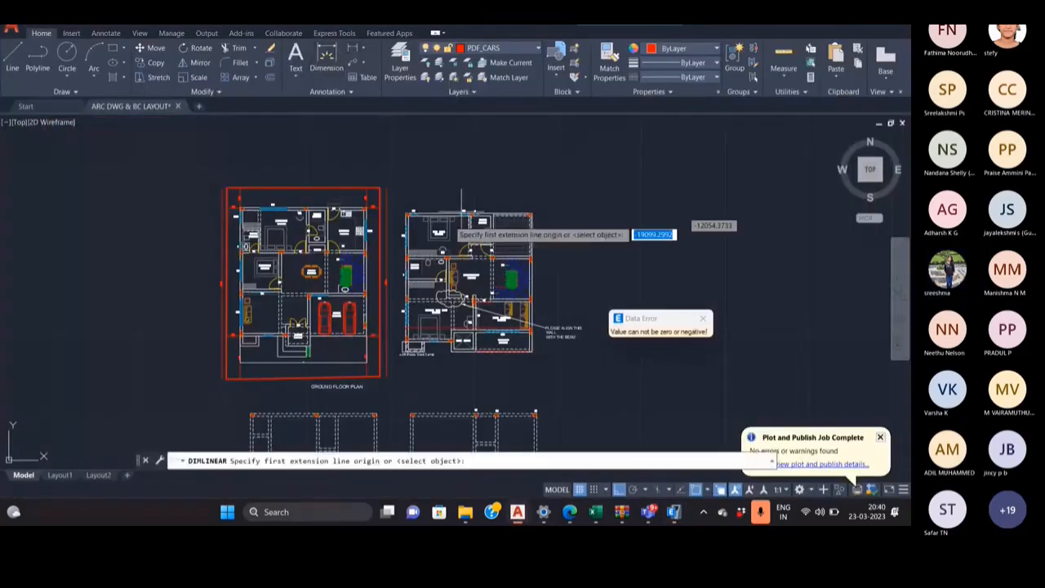
scroll(408, 237, up, 5)
click(408, 139)
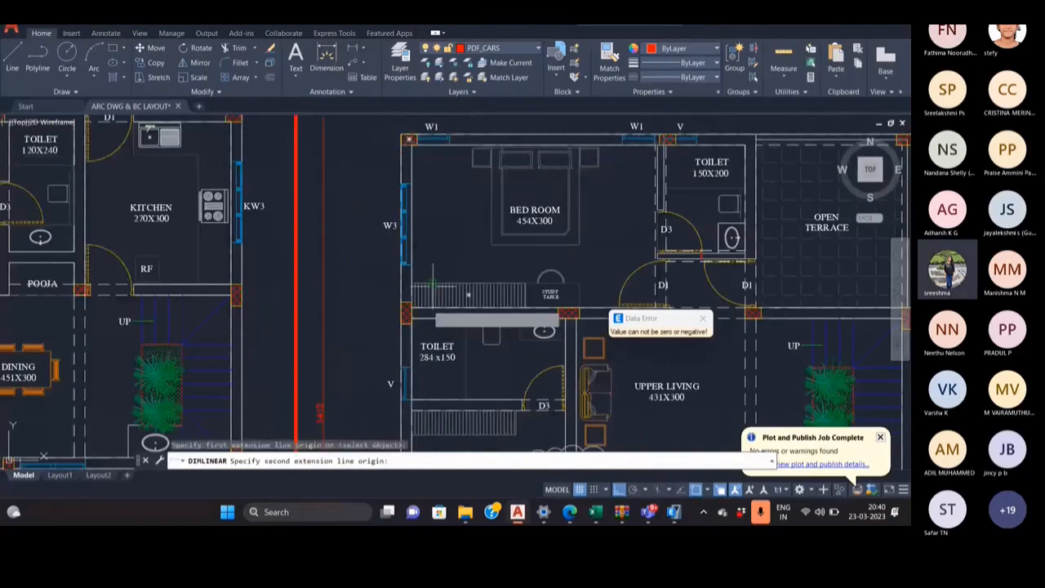
middle_drag(421, 392, 469, 173)
scroll(466, 175, down, 4)
scroll(461, 260, up, 5)
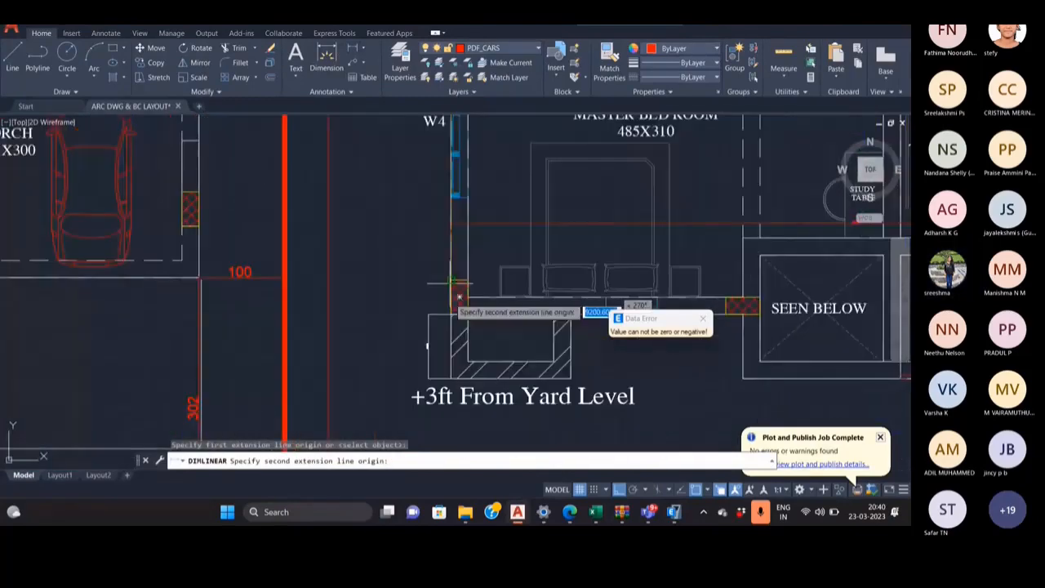
click(451, 379)
click(425, 302)
middle_drag(432, 246, 425, 400)
scroll(417, 243, up, 5)
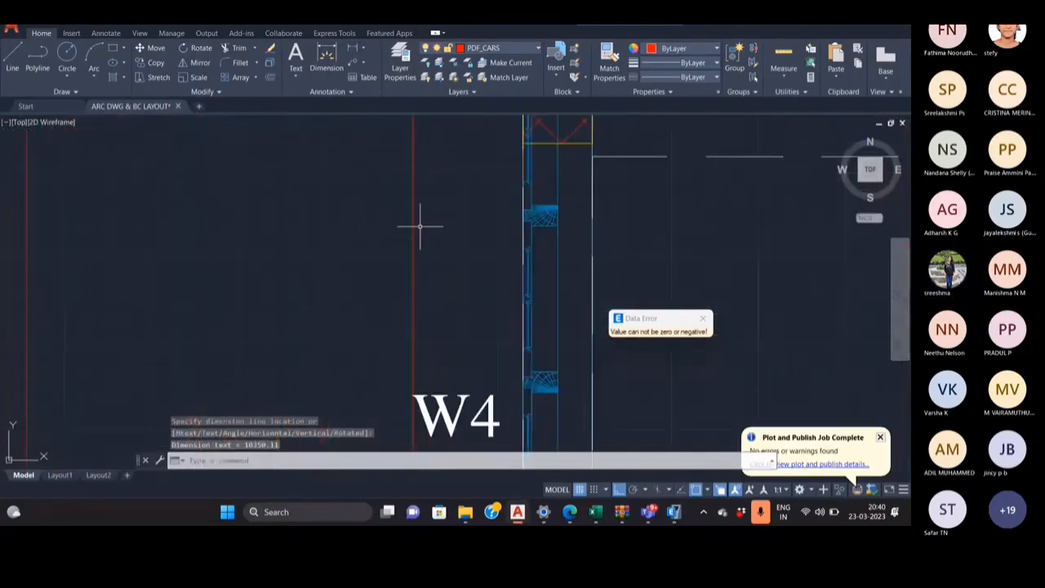
scroll(420, 226, down, 5)
scroll(408, 245, up, 8)
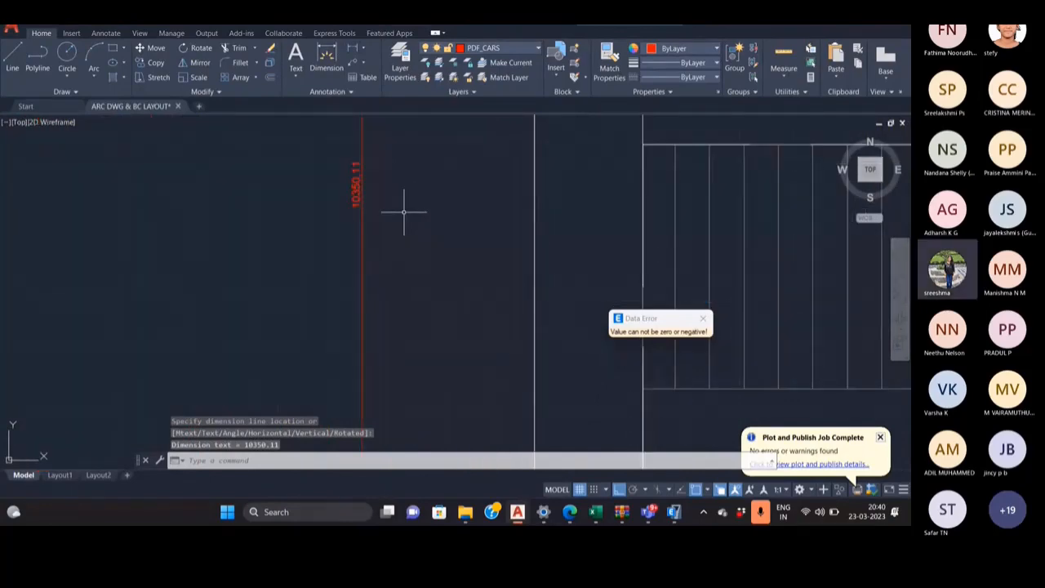
Review the new depth dimension and the natural period expression in the code PDF, and return to the Eqy seismic settings in ETABS.
click(676, 506)
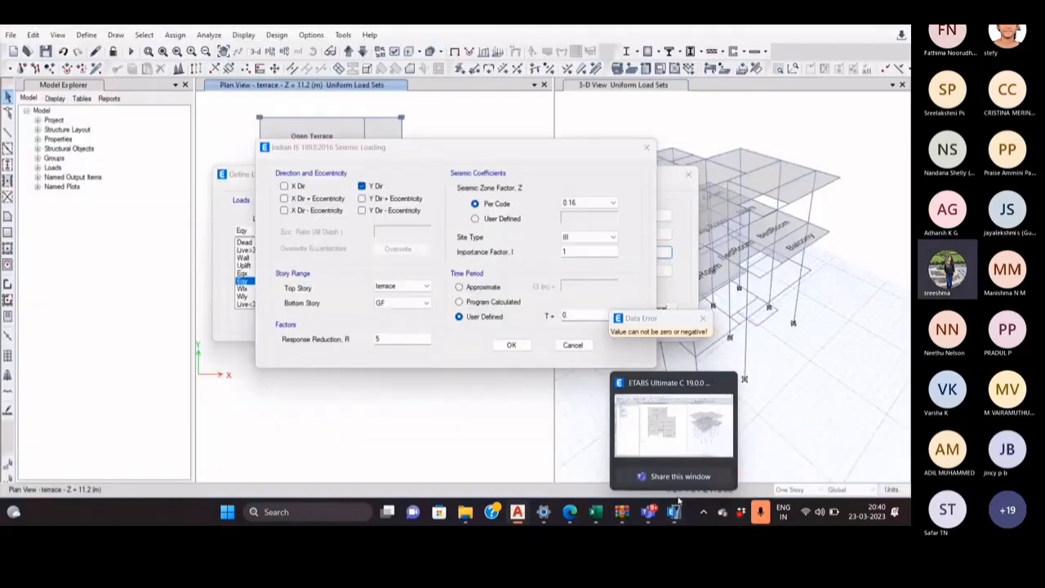
click(678, 502)
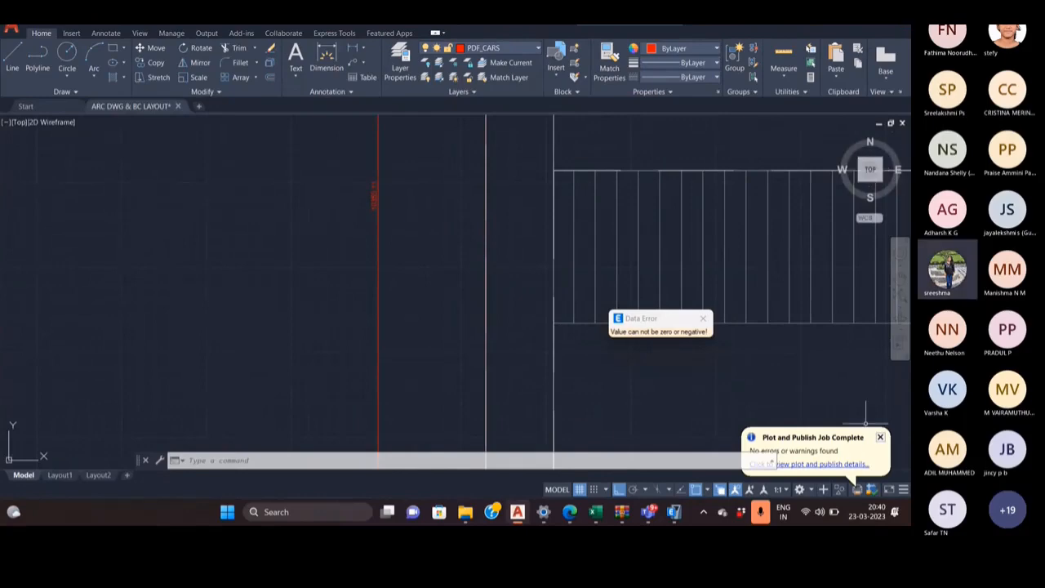
mouse_move(649, 512)
click(569, 511)
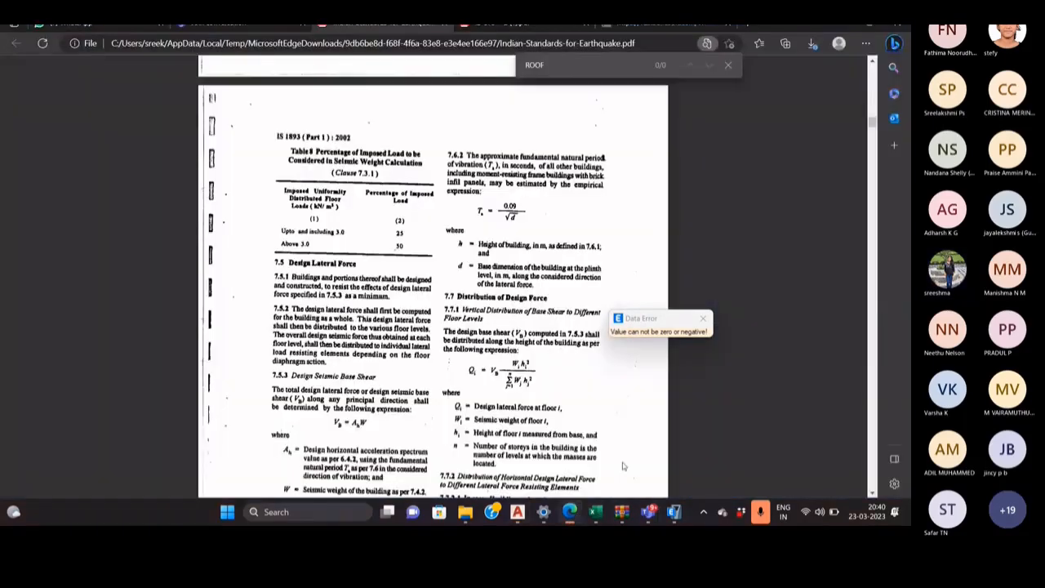
click(673, 512)
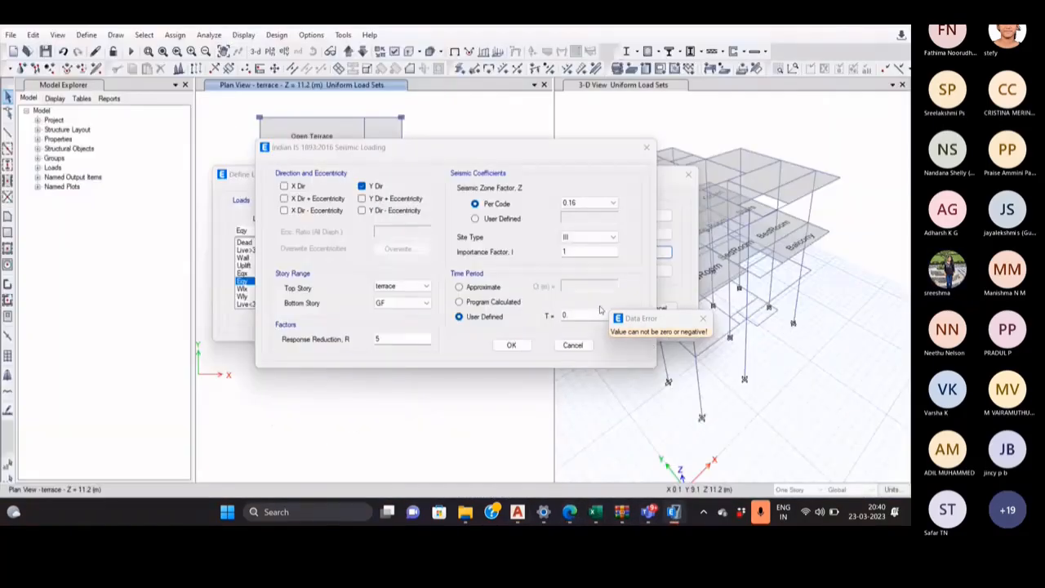
Dismiss the data error, set the Eqy user-defined time period to 0.1675 sec, and accept the seismic settings and load pattern definitions.
click(703, 318)
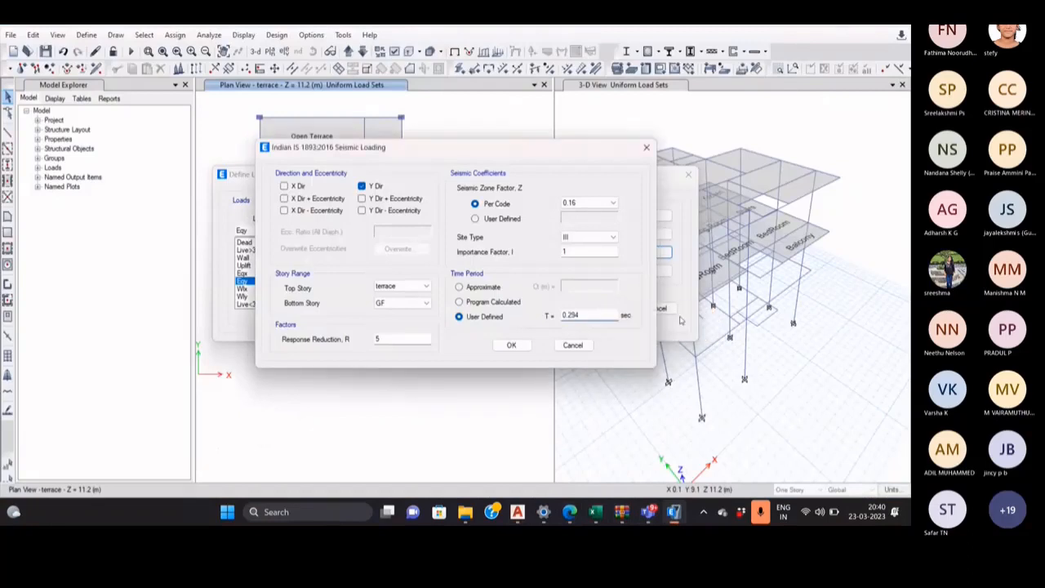
text(0.1675)
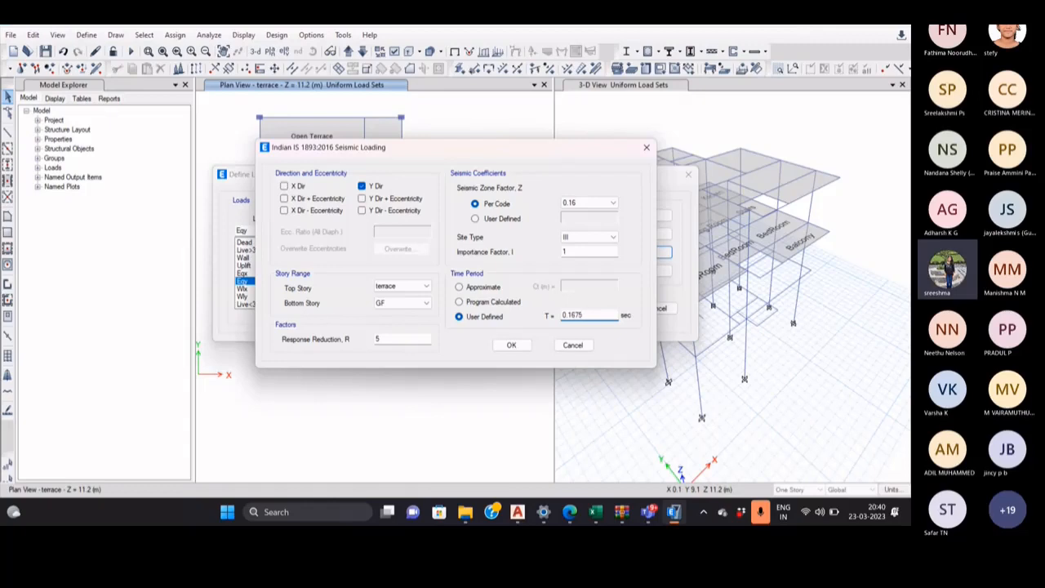
click(508, 343)
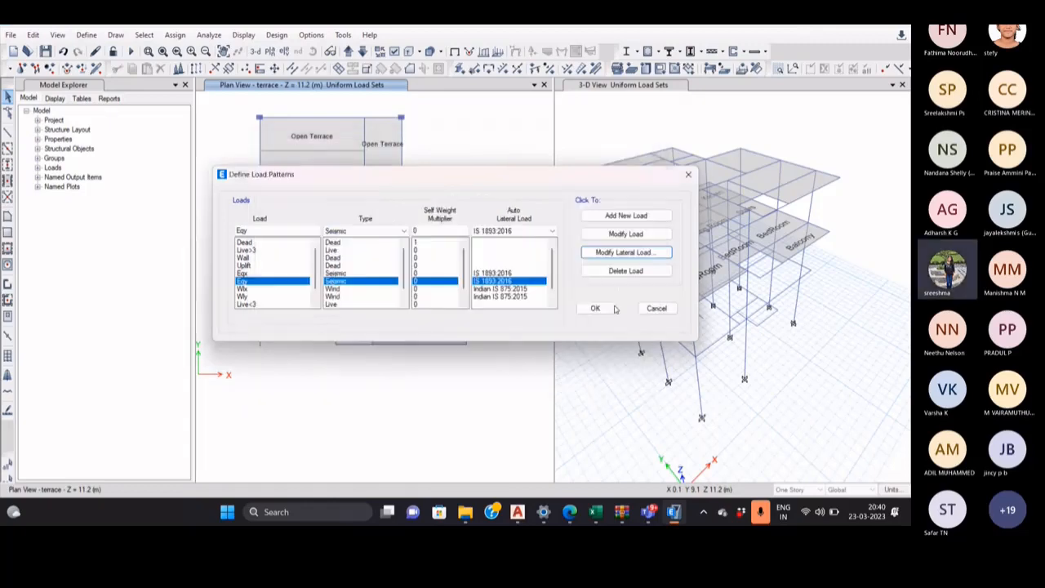
click(613, 309)
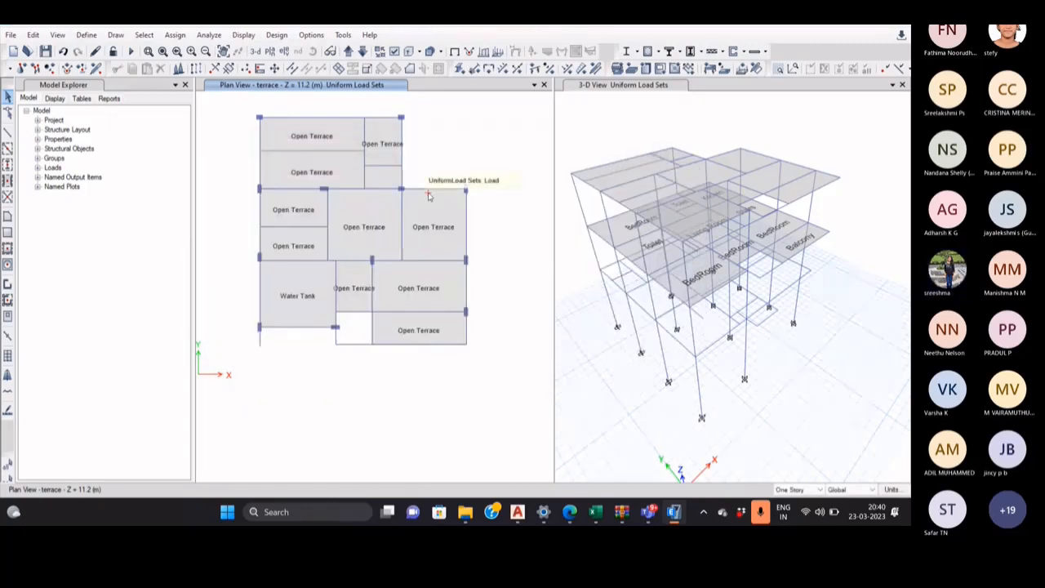
middle_drag(428, 195, 420, 232)
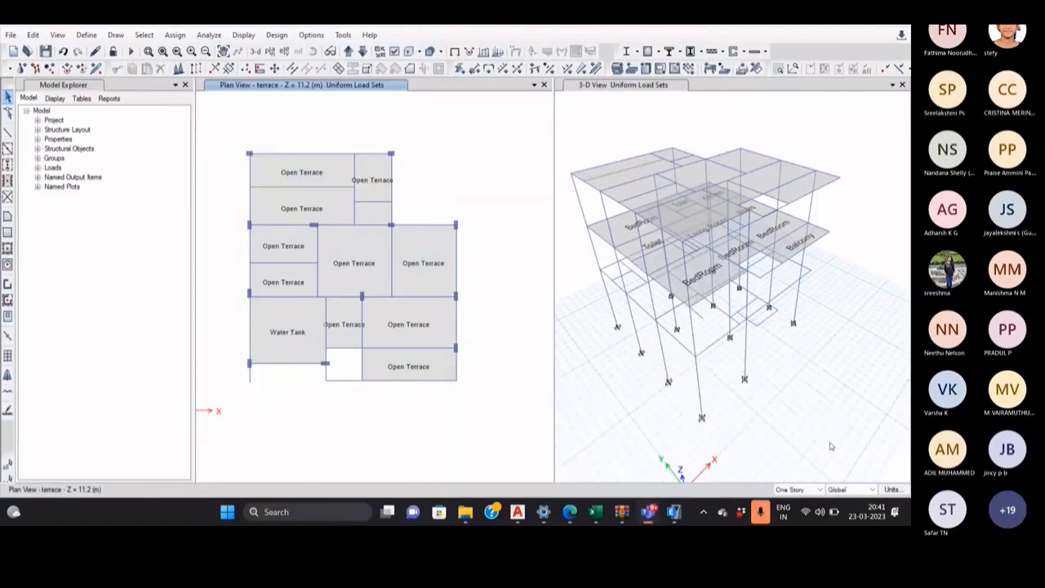
click(803, 421)
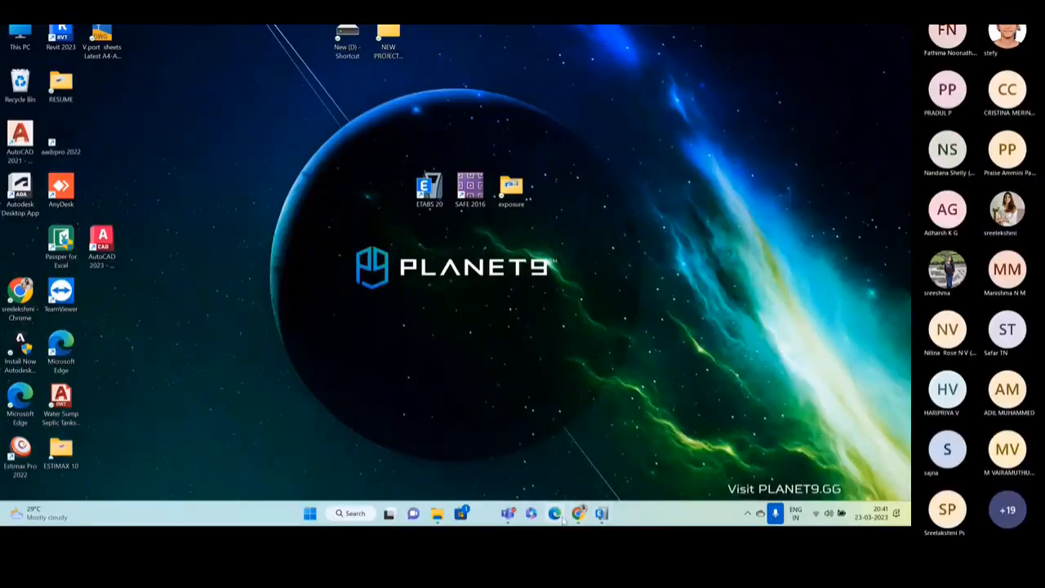
Bring up the ETABS model on the shared desktop, minimize the meeting window and run the analysis.
click(600, 513)
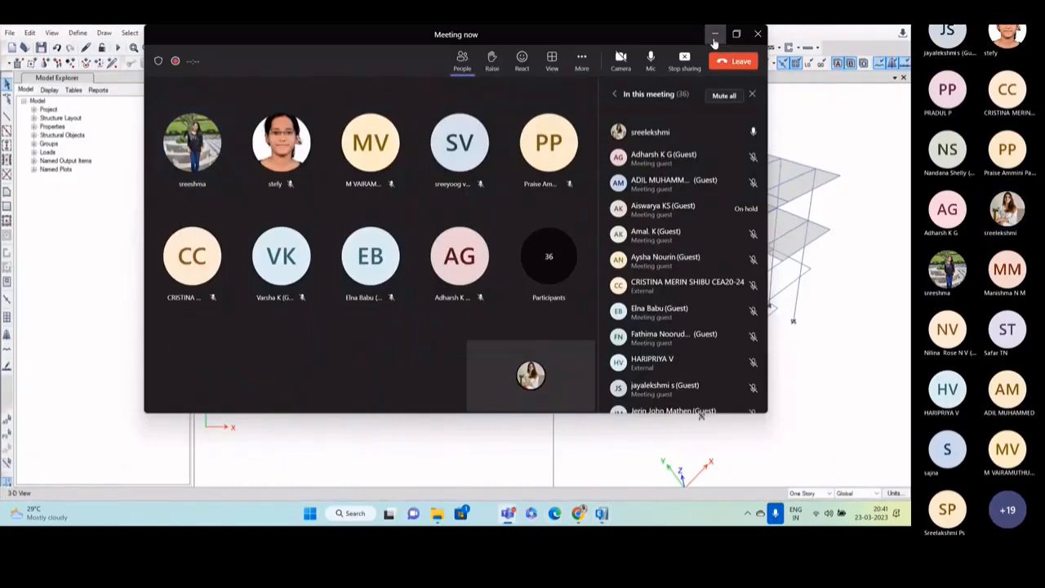
click(714, 35)
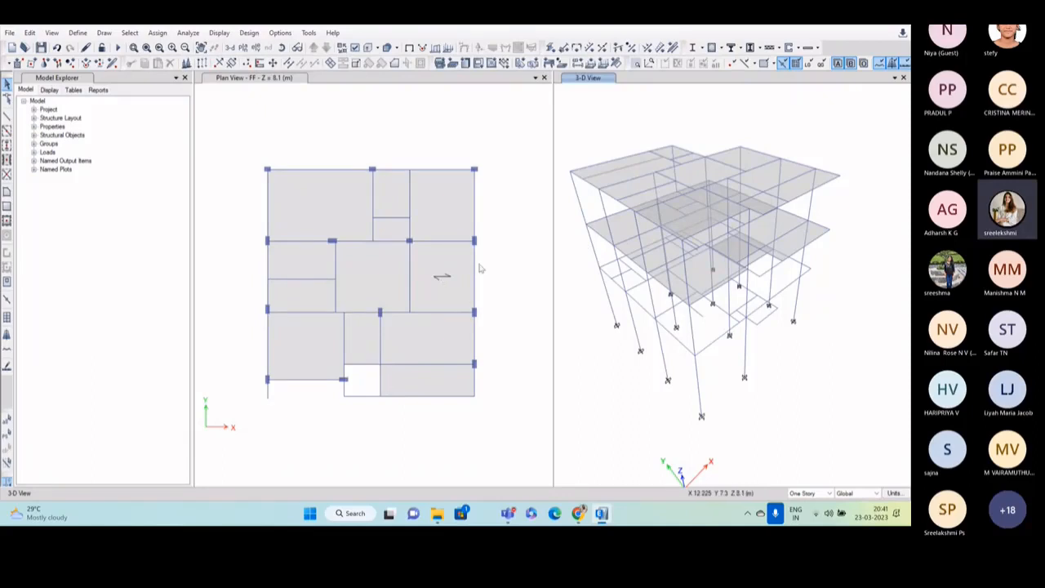
click(463, 333)
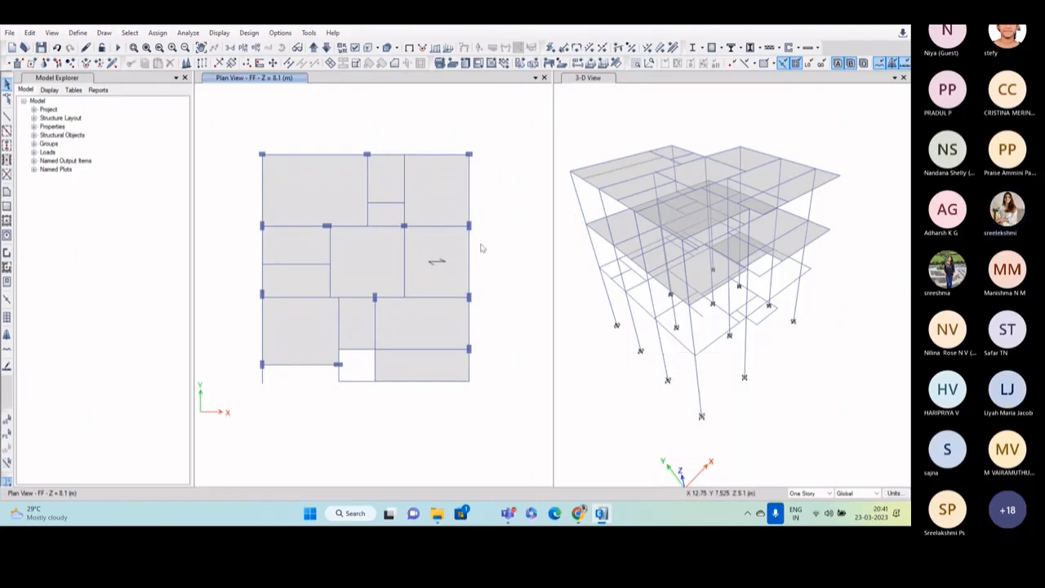
middle_drag(452, 249, 461, 268)
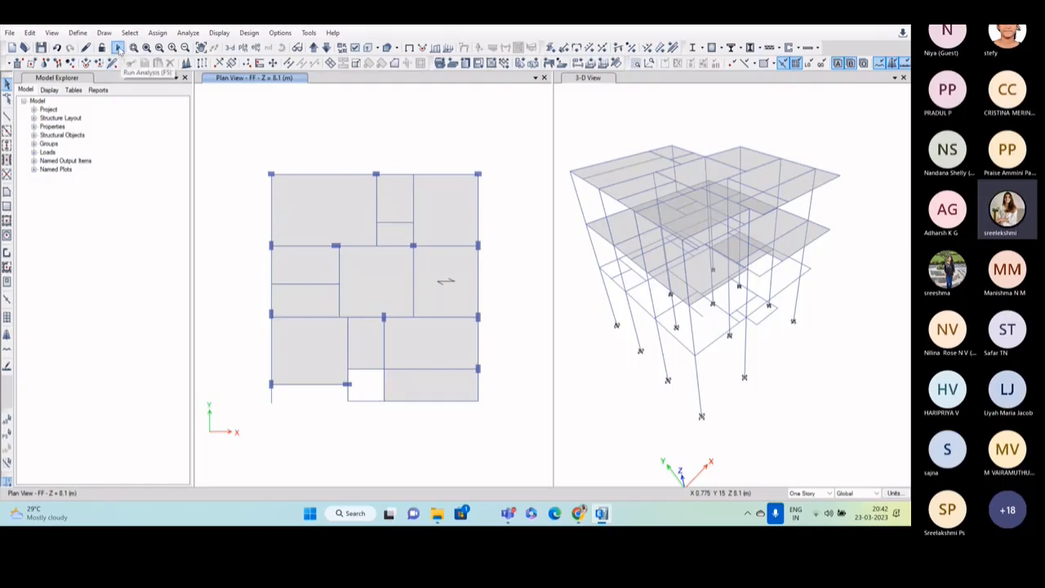
click(118, 49)
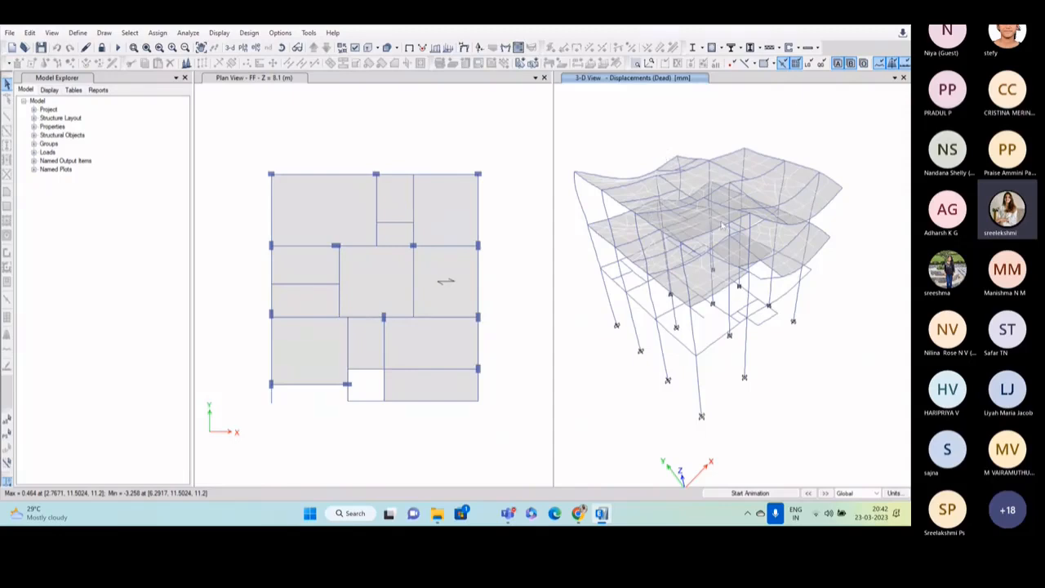
Examine the building's 3D deformed shape under the Dead load case and the displacement values of a joint on the FF story.
click(281, 48)
drag(715, 282, 709, 264)
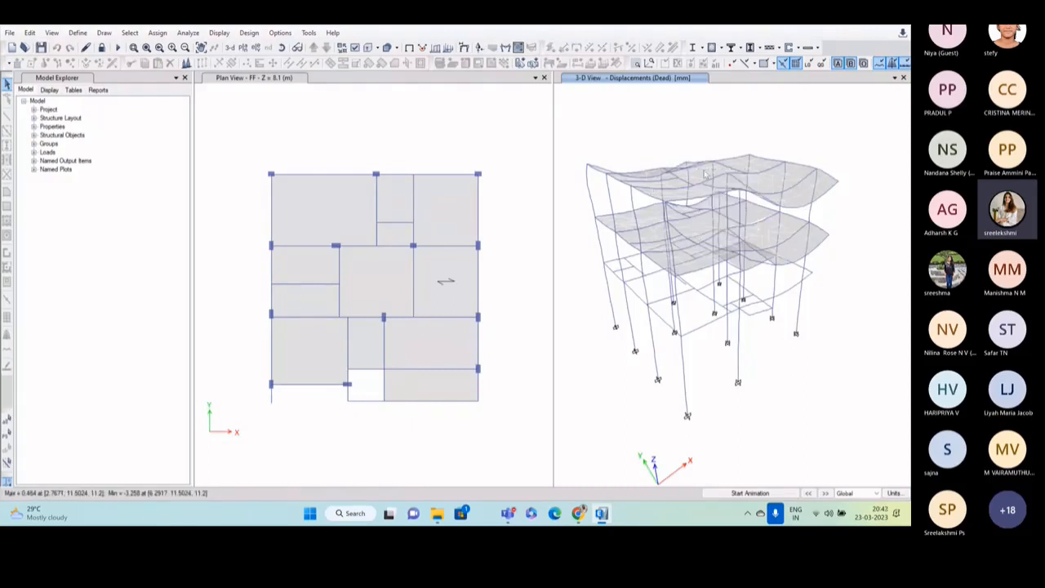
mouse_move(714, 250)
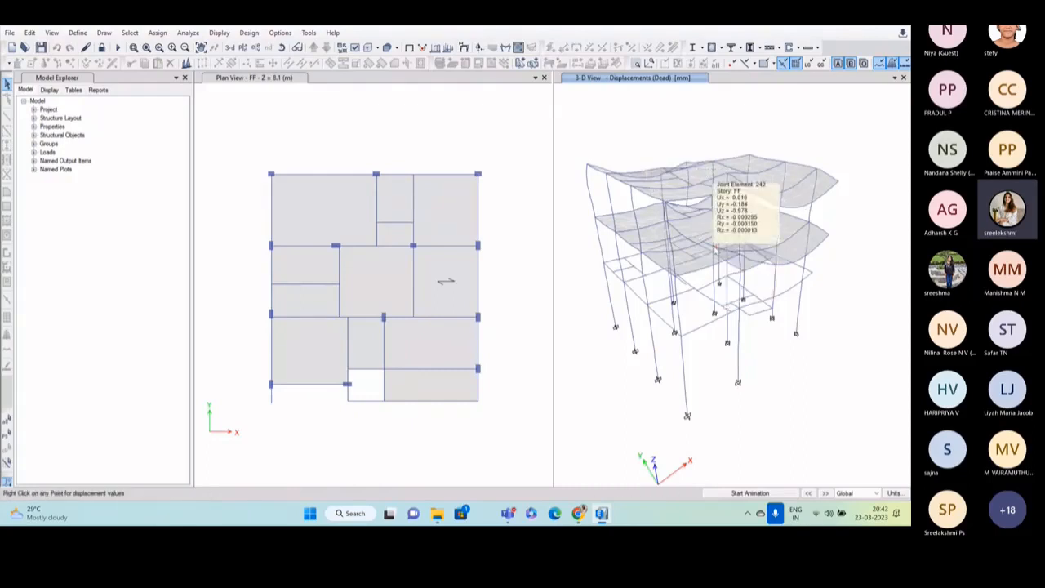
Display the deformed shape for the Live load case in the 3D view.
click(463, 47)
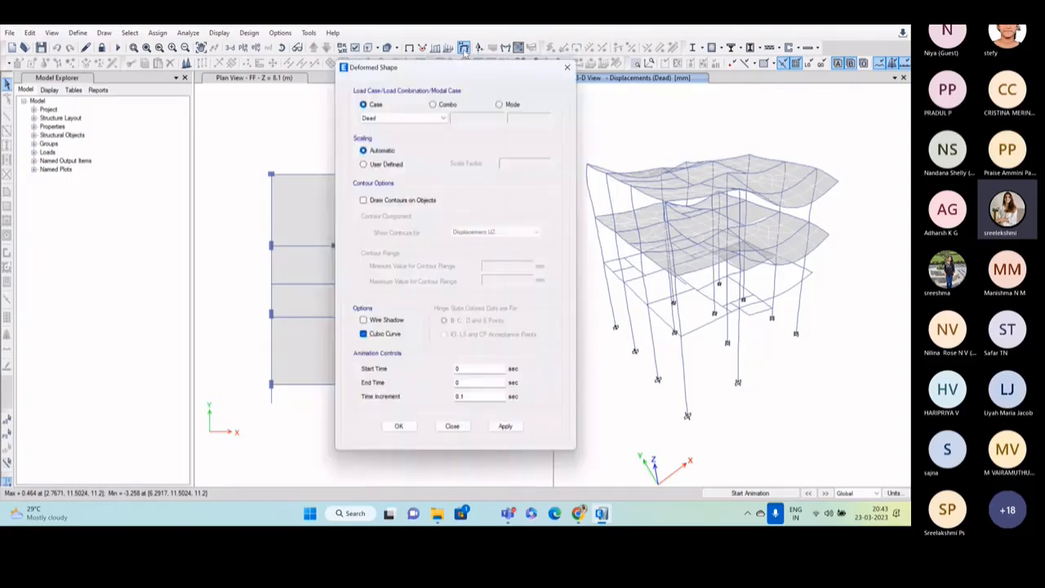
click(374, 117)
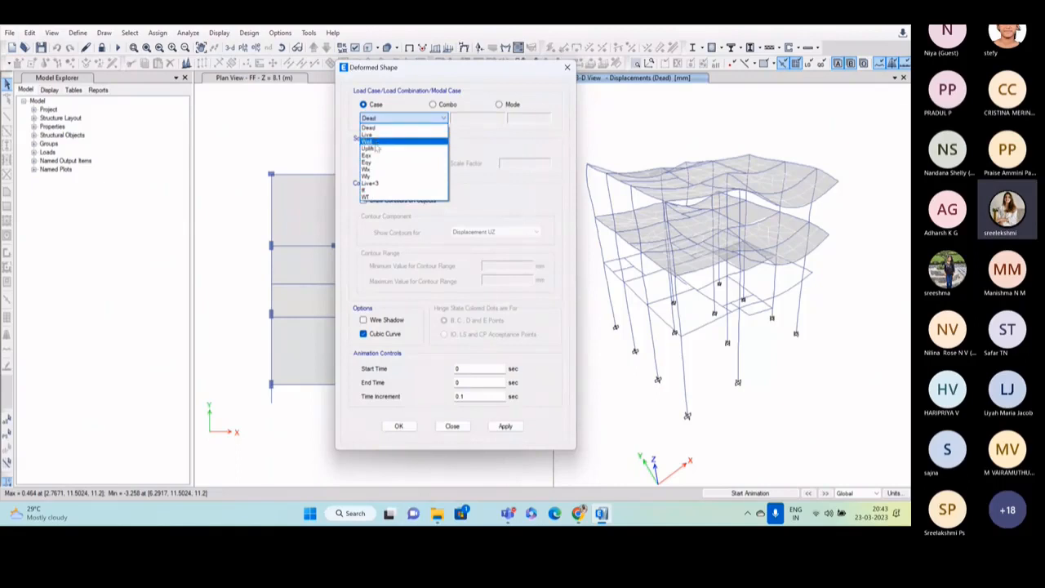
click(373, 136)
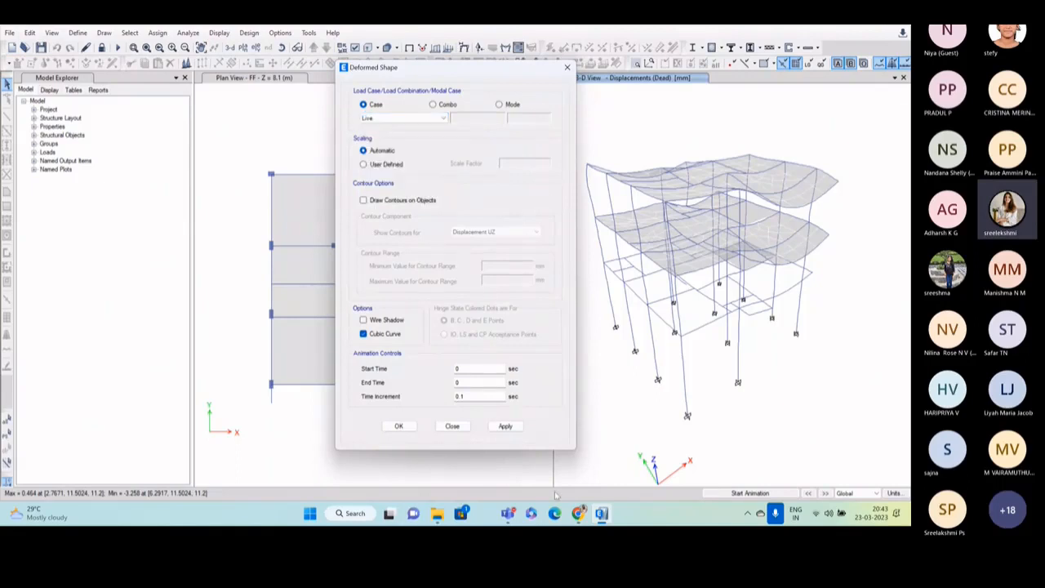
click(386, 119)
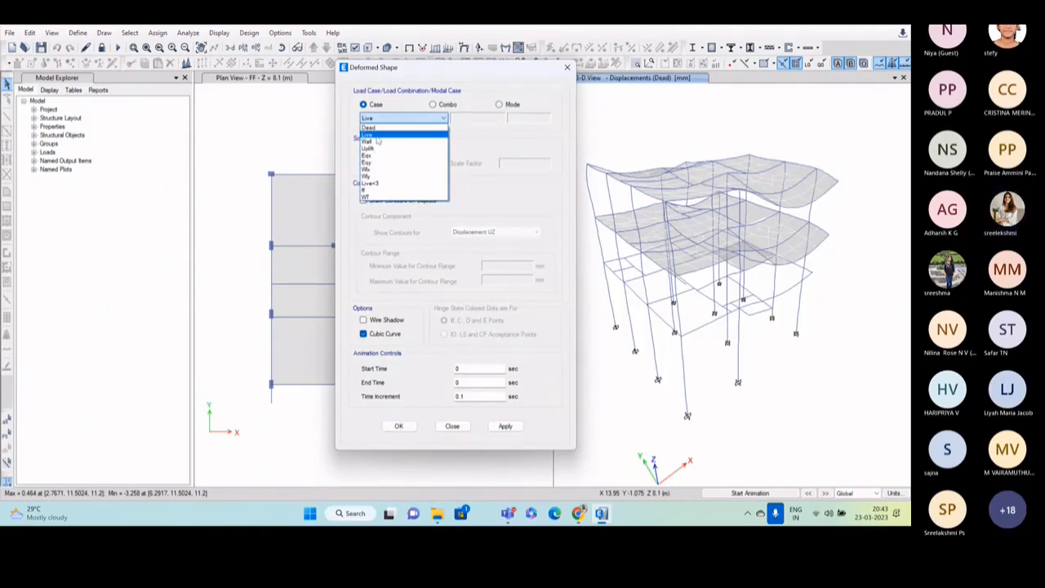
click(385, 135)
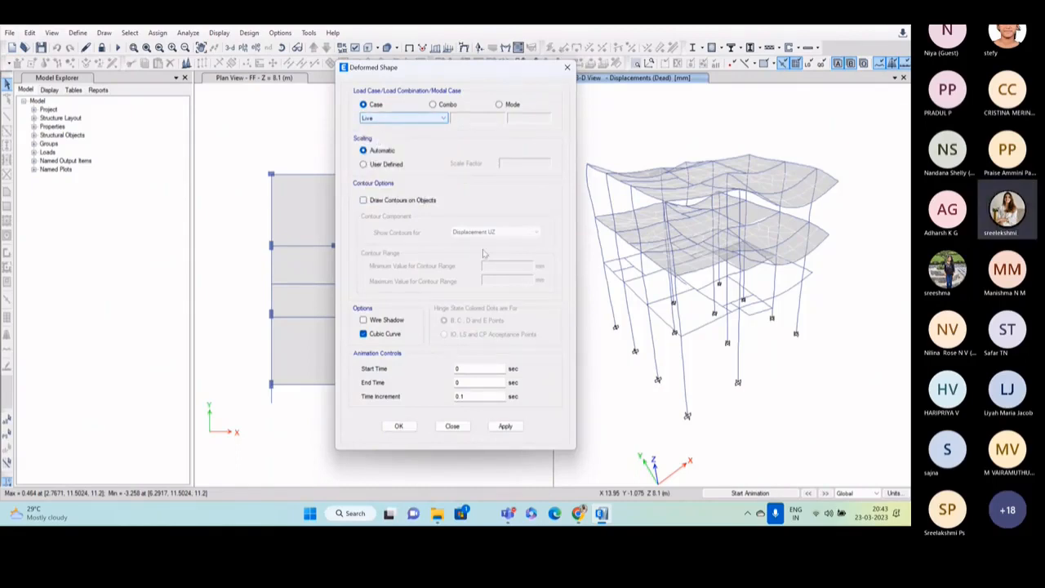
click(506, 425)
mouse_move(703, 235)
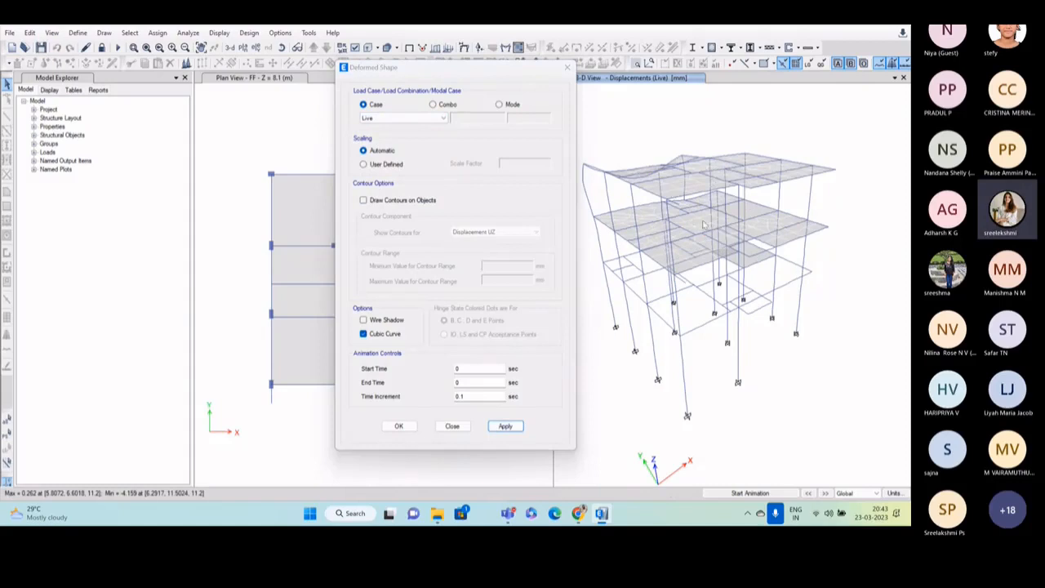
Display the deformed shape for the Eqy seismic load case in the 3D view.
click(404, 118)
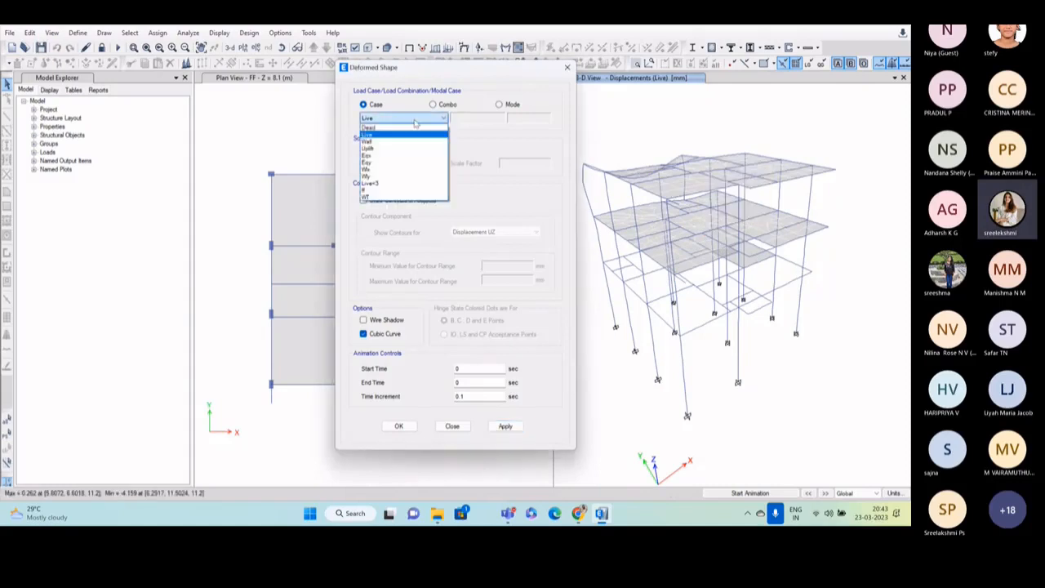
click(392, 163)
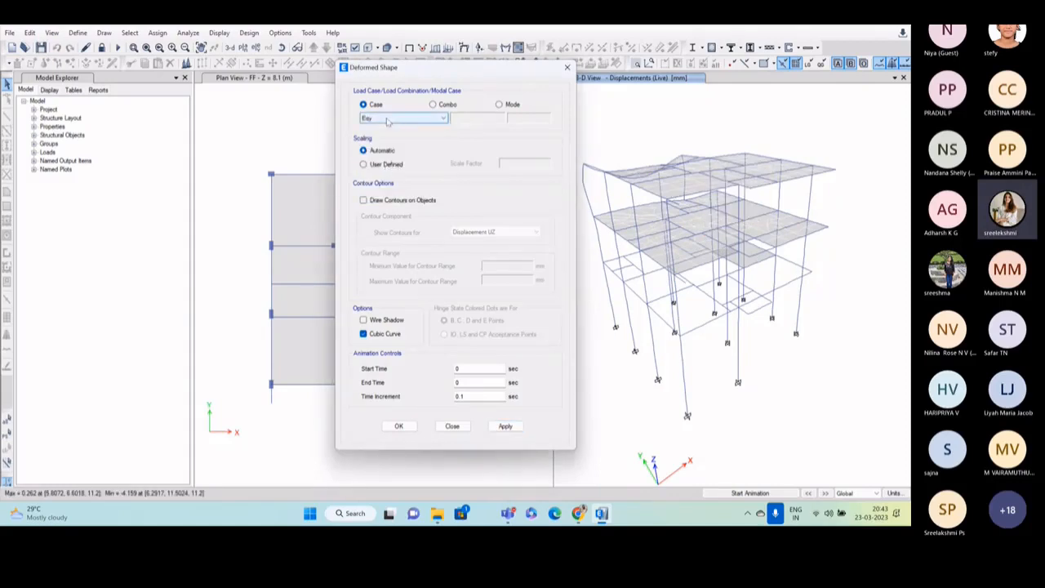
click(508, 429)
click(505, 426)
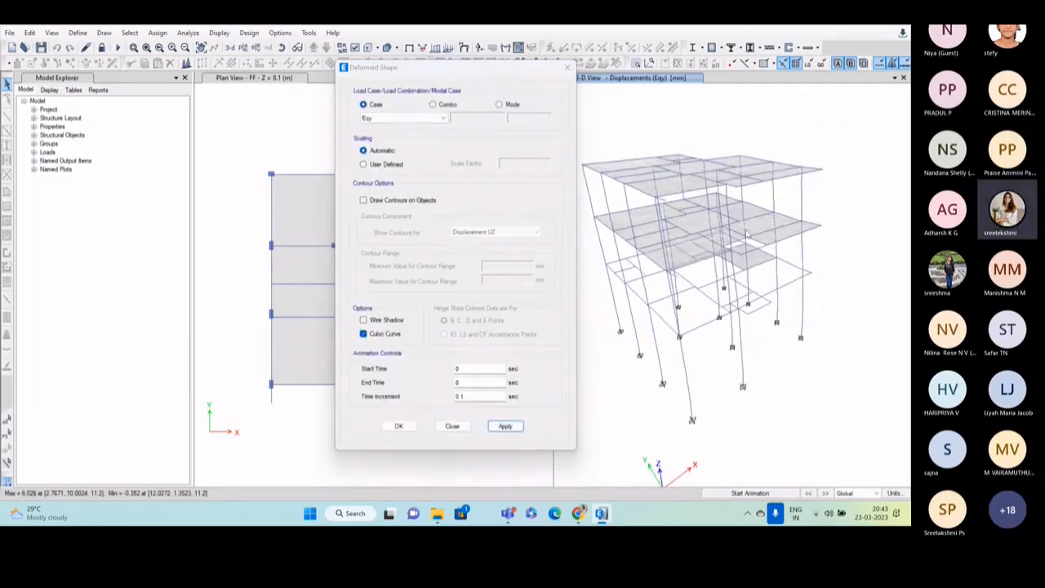
Display the deformed shape for the 1.5(DL+LL) load combination in the 3D view and close the deformed shape settings.
mouse_move(680, 238)
click(402, 119)
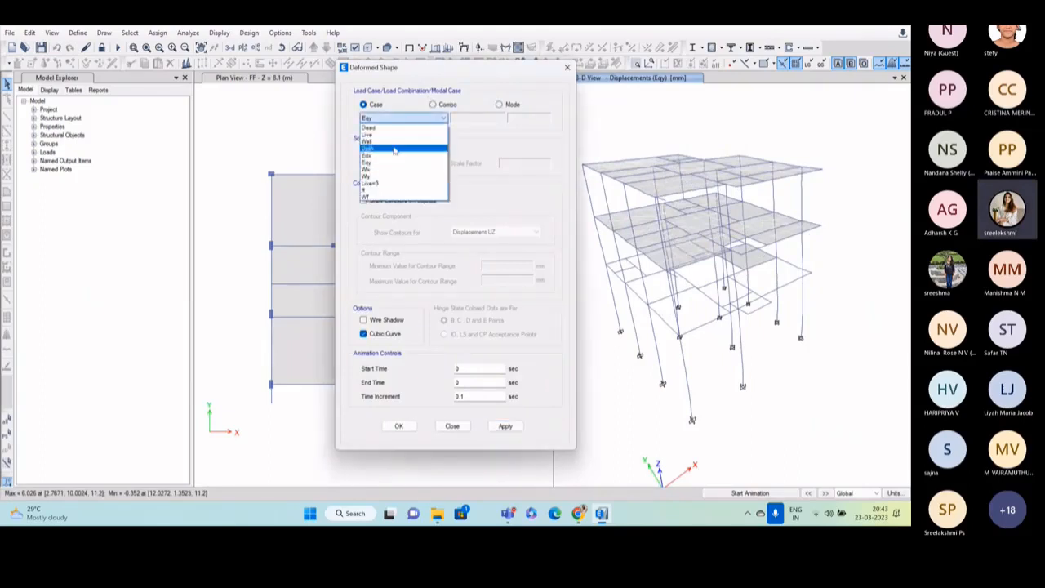
click(434, 106)
click(433, 105)
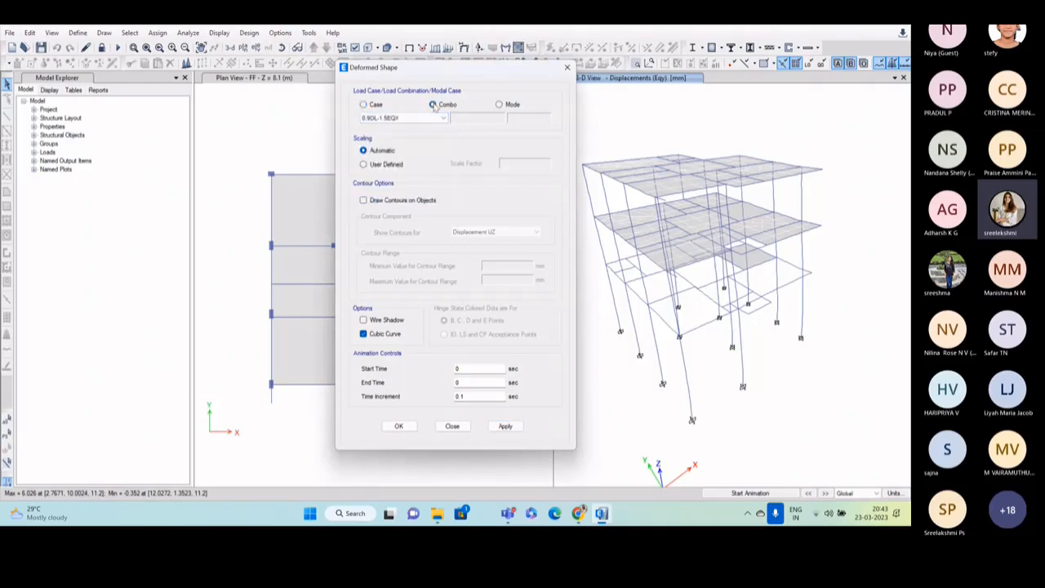
click(418, 119)
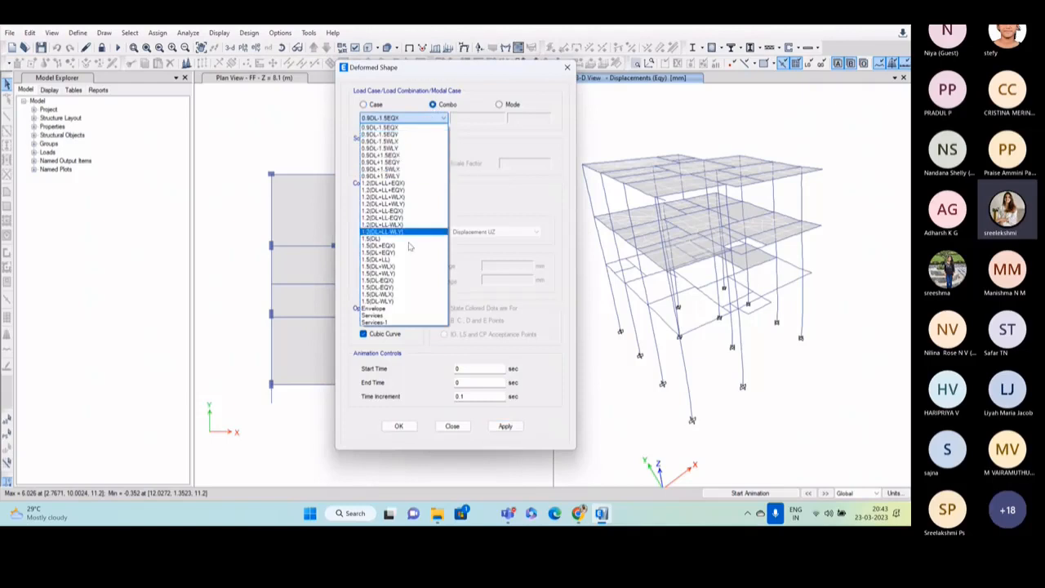
click(428, 121)
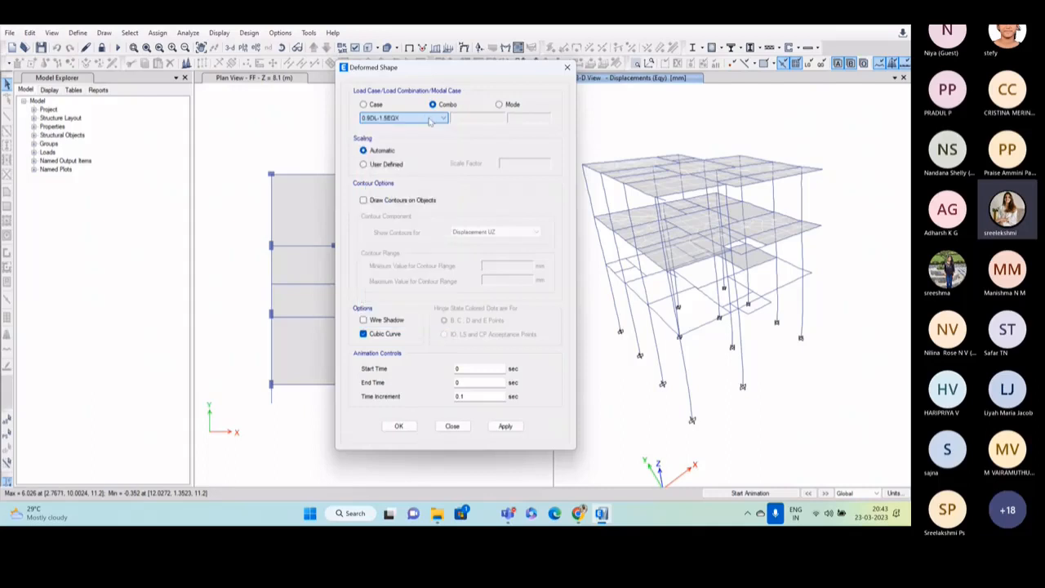
click(431, 120)
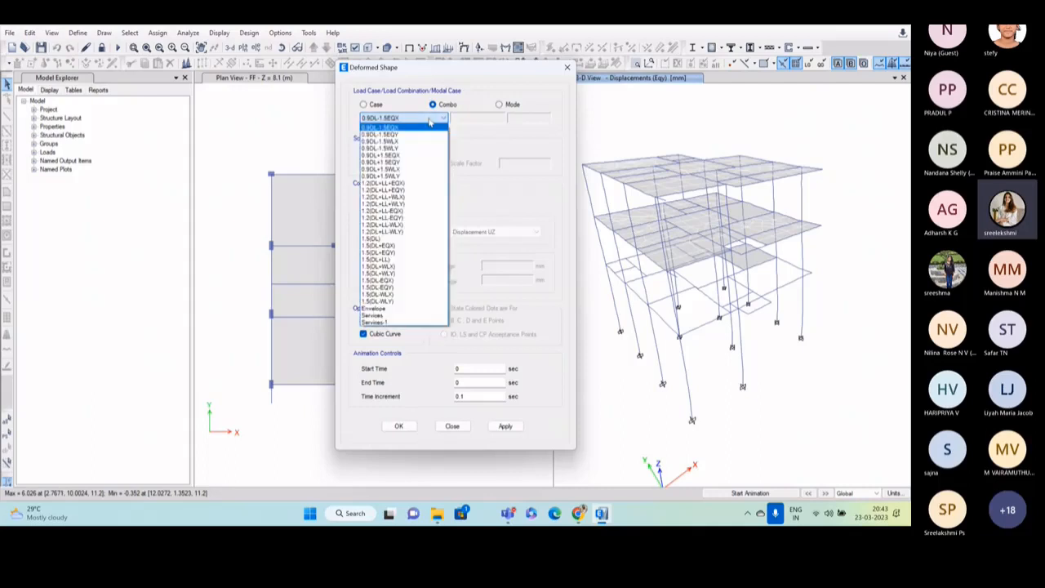
click(387, 260)
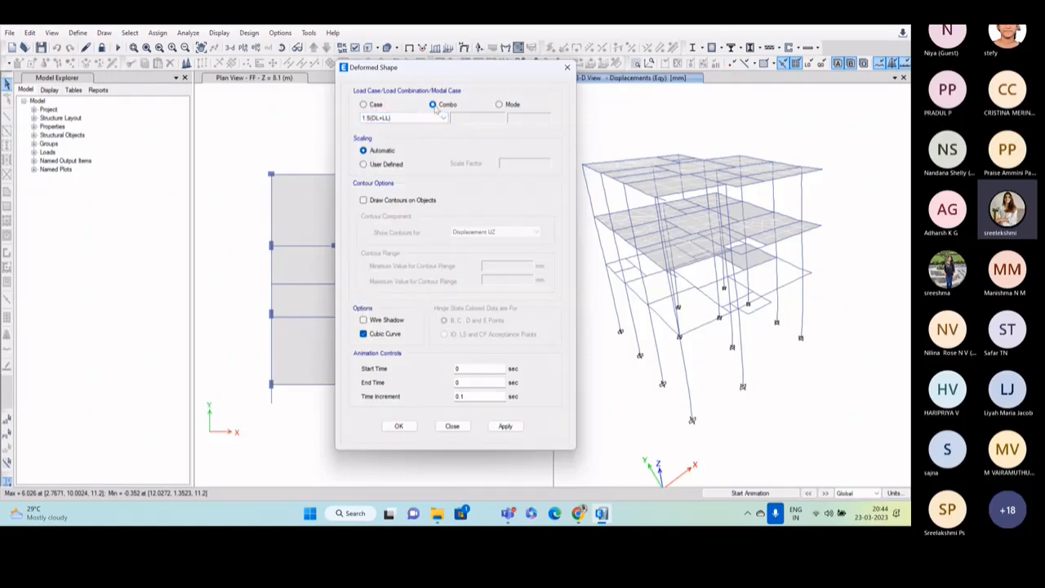
click(365, 105)
click(433, 105)
click(404, 118)
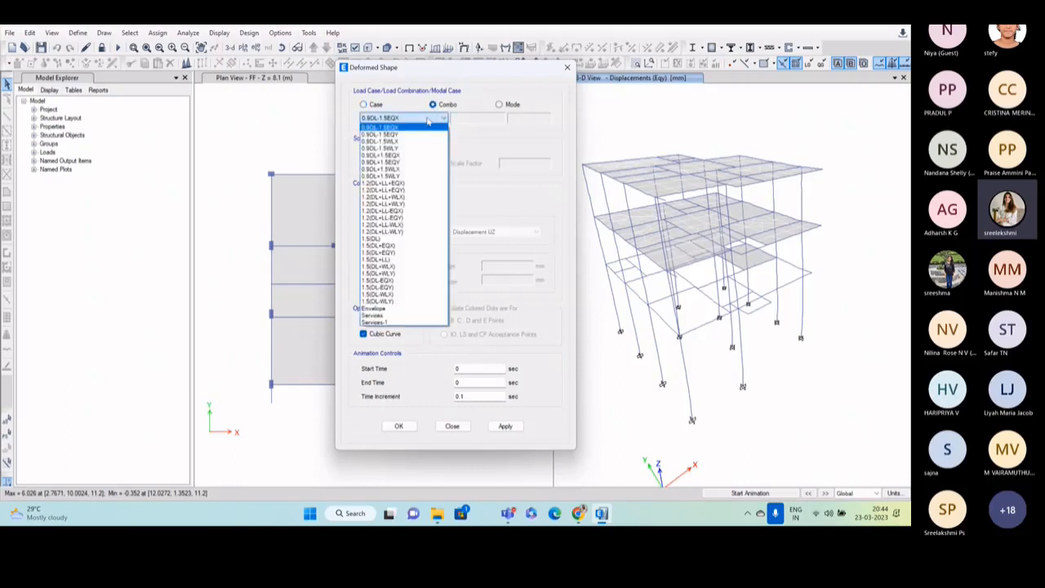
click(390, 266)
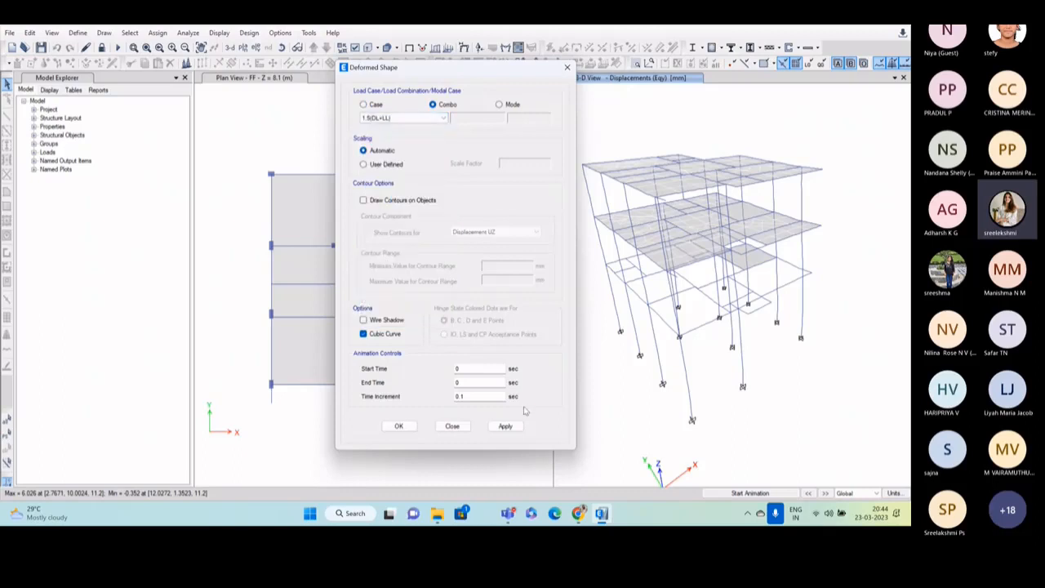
click(511, 426)
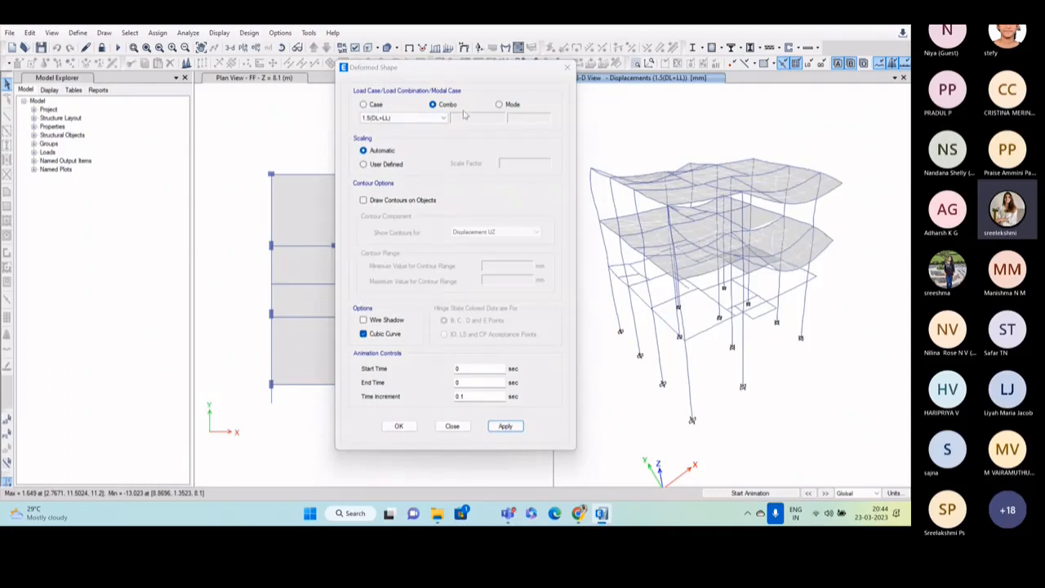
click(567, 67)
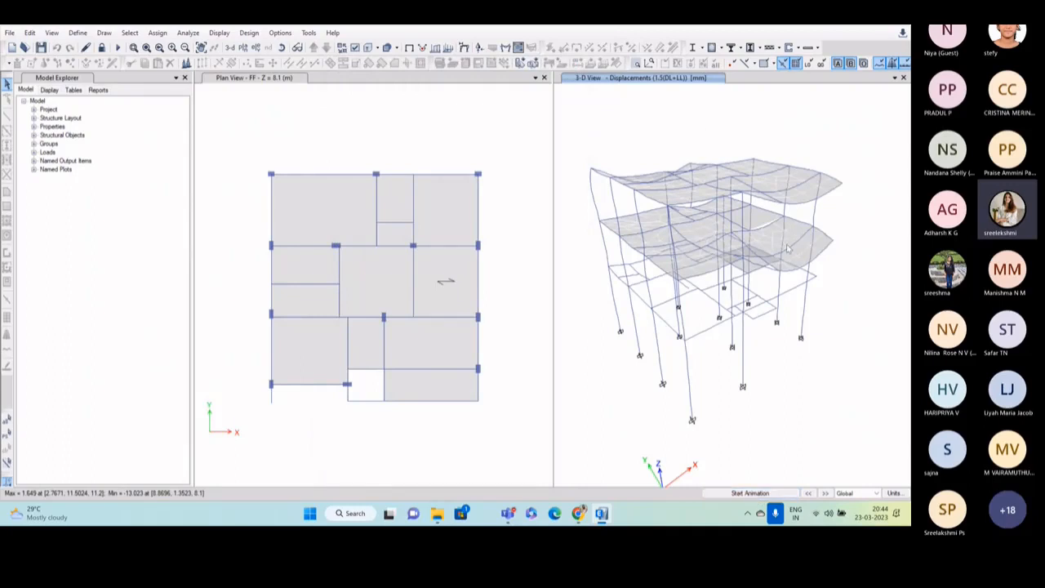
mouse_move(766, 163)
Run the concrete frame design check to IS 456:2000, showing longitudinal reinforcing in both the FF plan view and the 3D view.
click(447, 282)
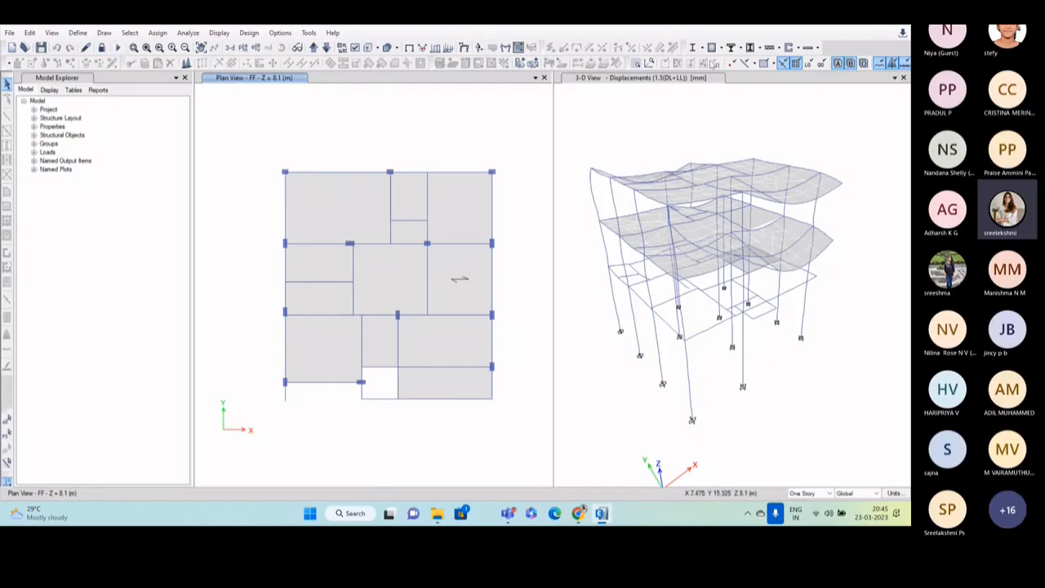
click(710, 47)
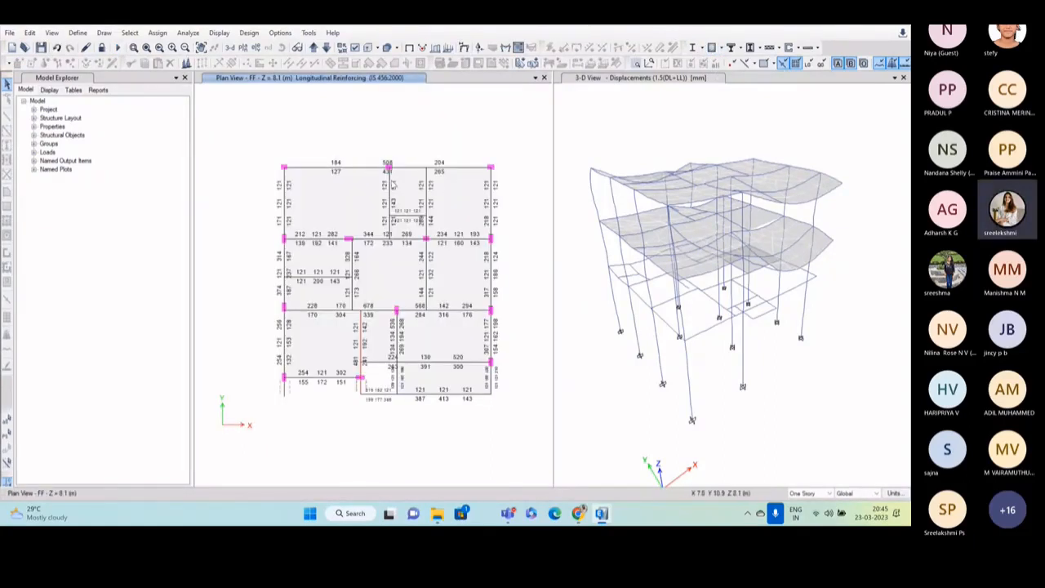
click(636, 124)
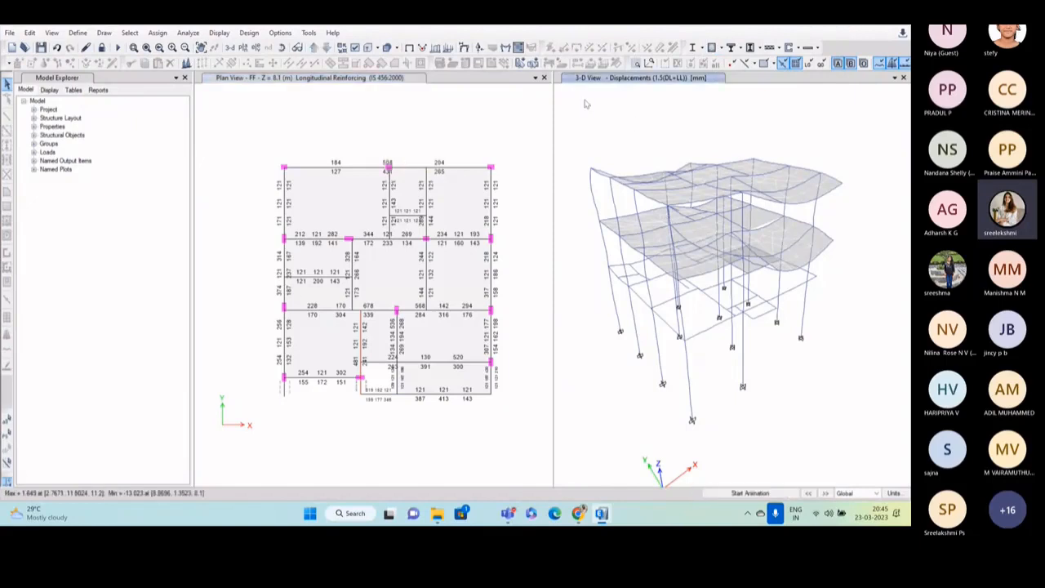
click(713, 48)
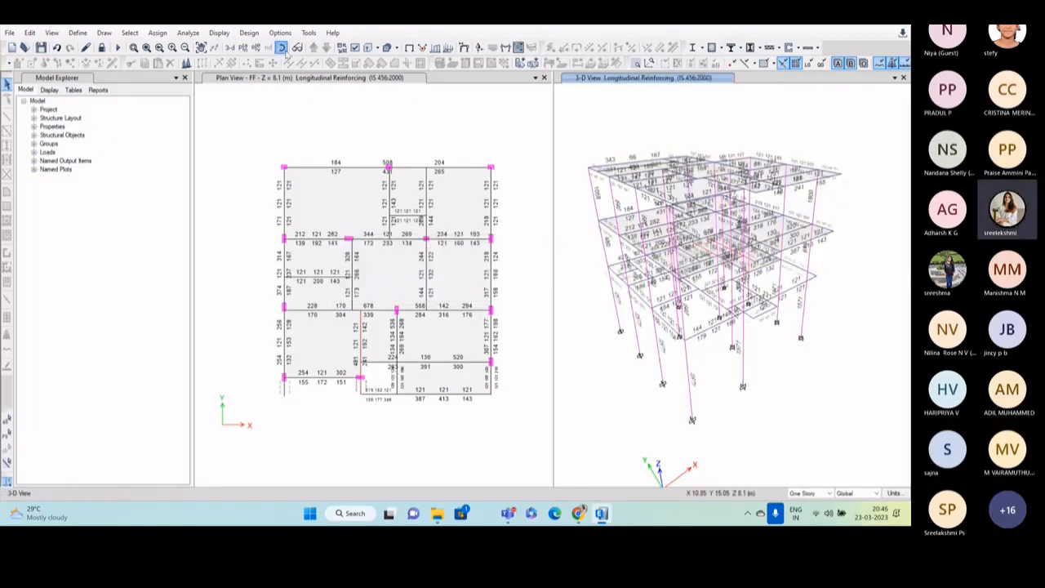
Examine the longitudinal reinforcement values in the rotated 3D model, focusing on the beams drawn in red around the FF story.
click(282, 48)
mouse_move(676, 341)
mouse_down()
mouse_move(669, 338)
mouse_move(679, 330)
mouse_up()
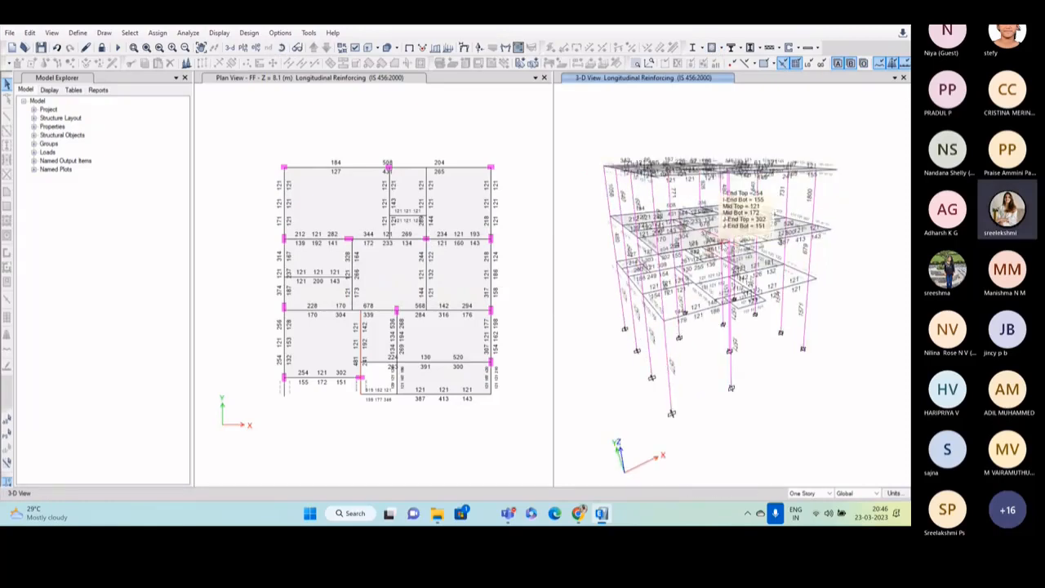
scroll(726, 242, up, 3)
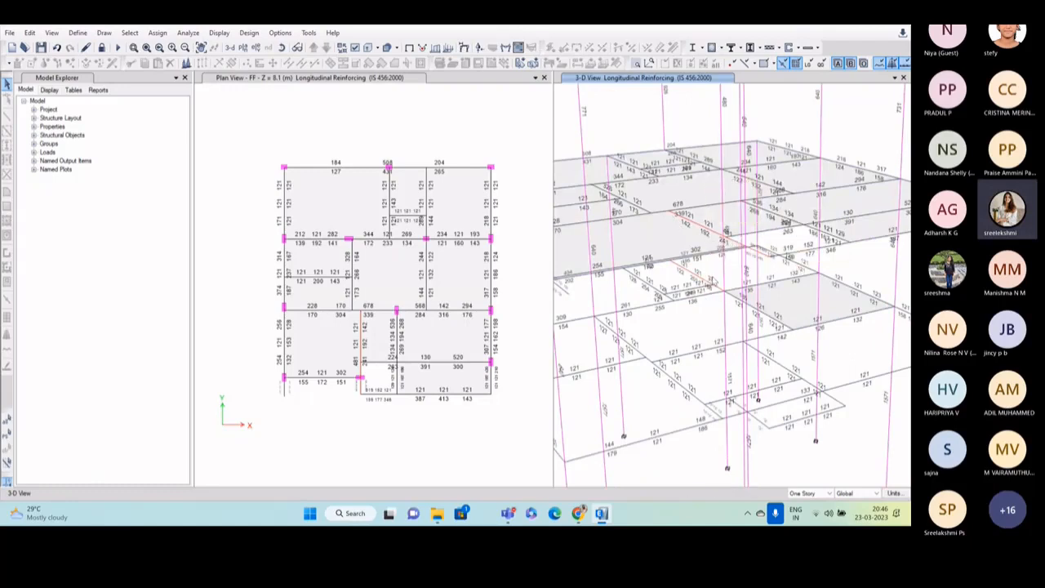
scroll(710, 274, down, 5)
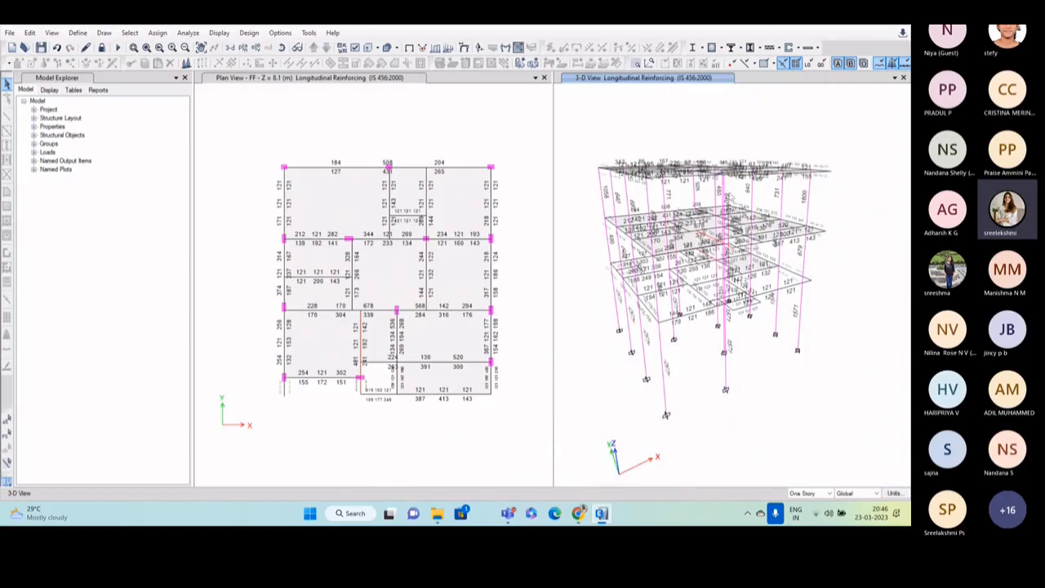
mouse_move(741, 222)
scroll(715, 254, up, 3)
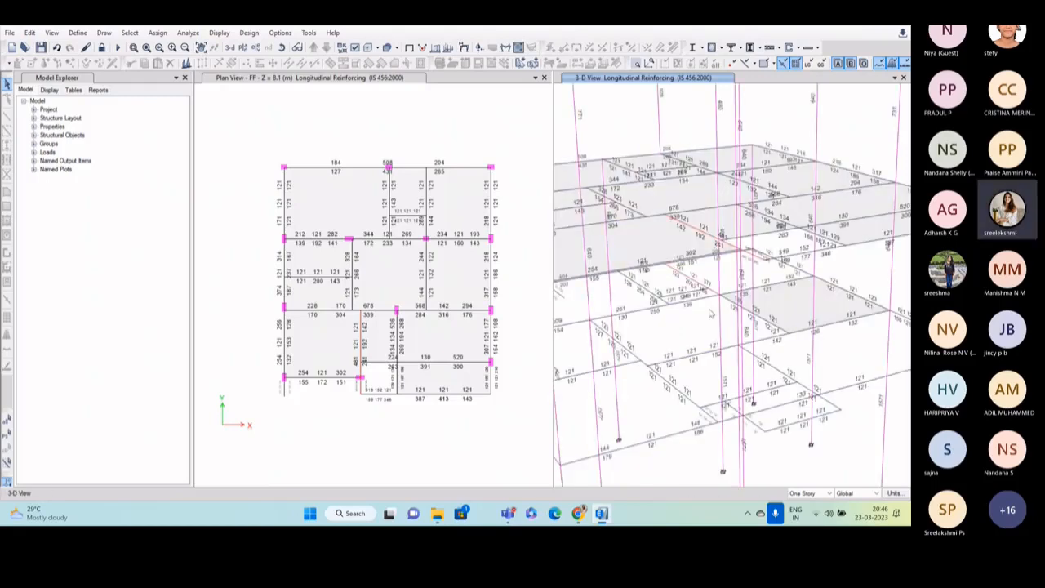
mouse_move(708, 300)
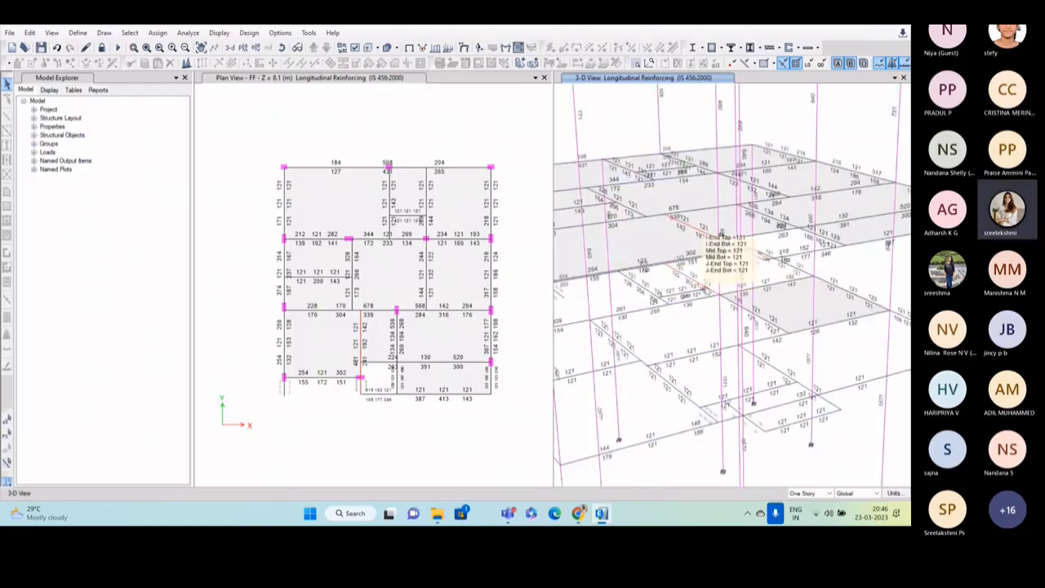
scroll(720, 236, down, 5)
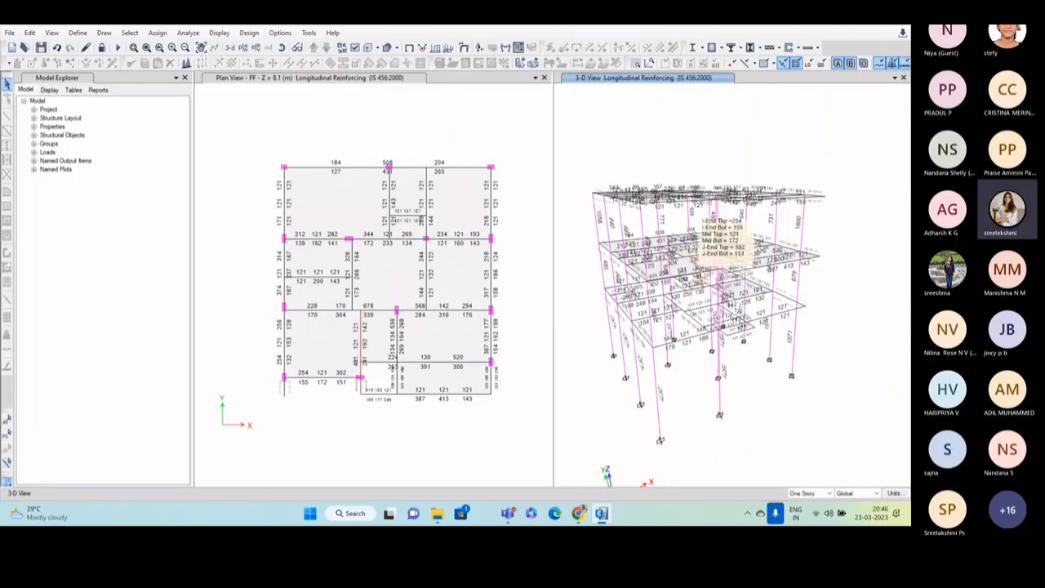
scroll(710, 269, up, 4)
scroll(726, 274, down, 1)
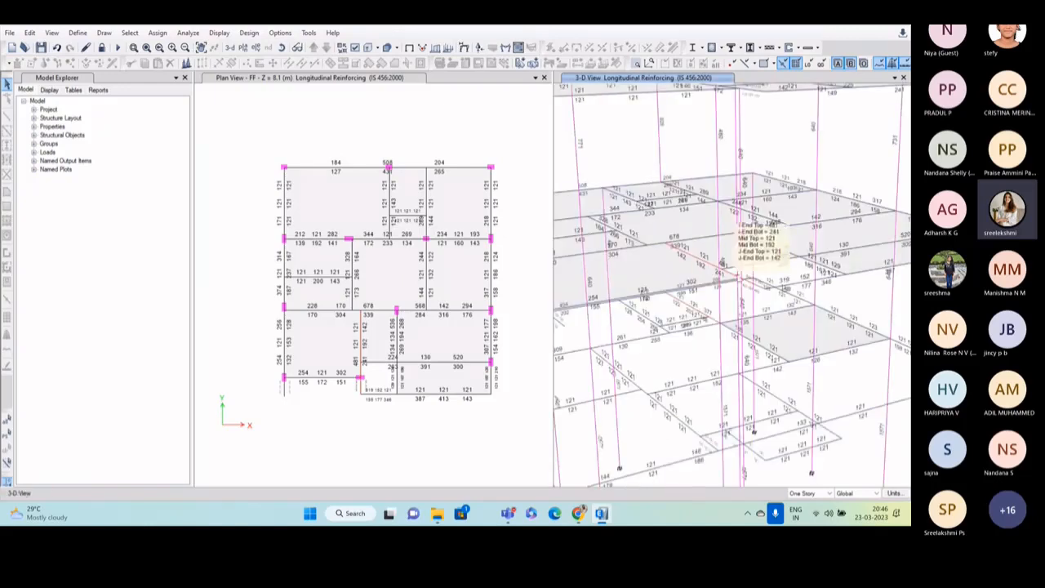
scroll(724, 280, down, 4)
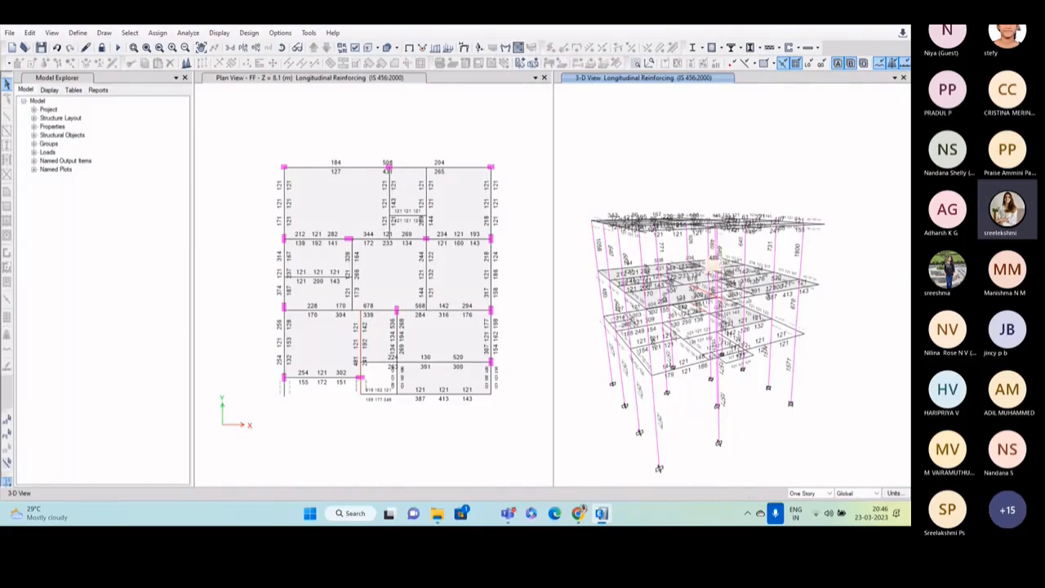
middle_drag(706, 301, 705, 271)
mouse_move(703, 272)
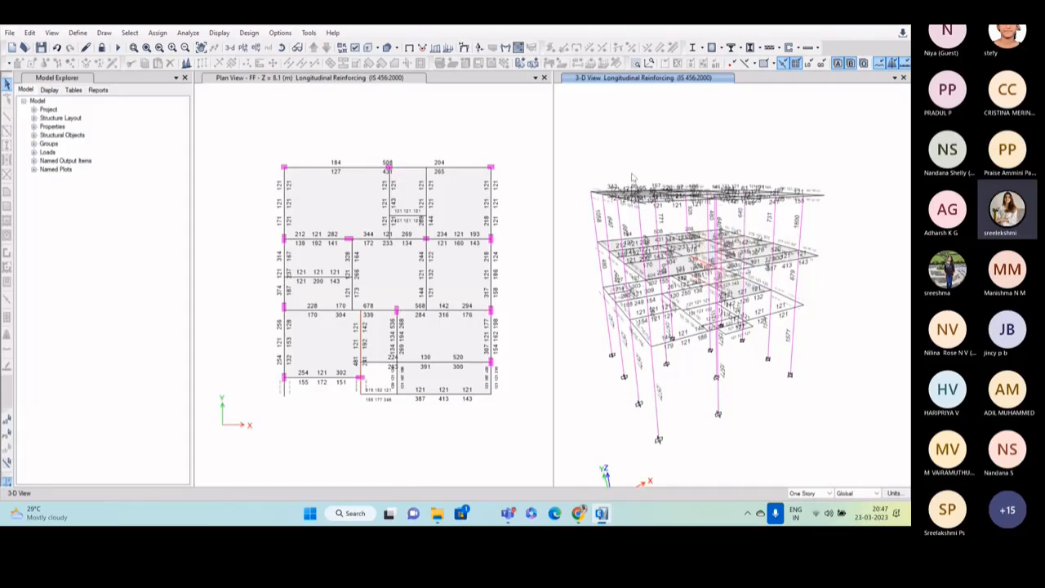
middle_drag(758, 262, 755, 247)
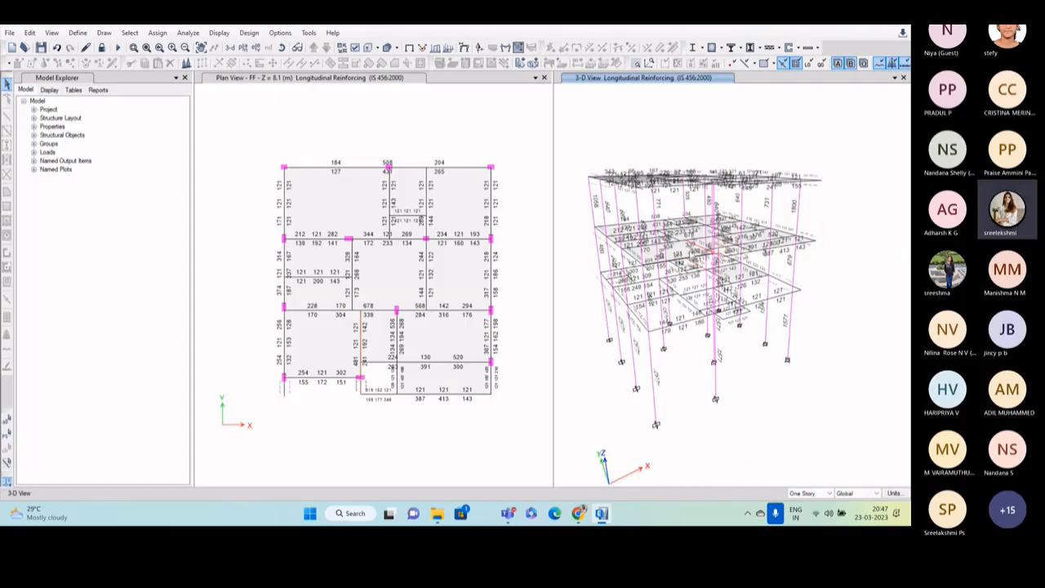
mouse_move(715, 245)
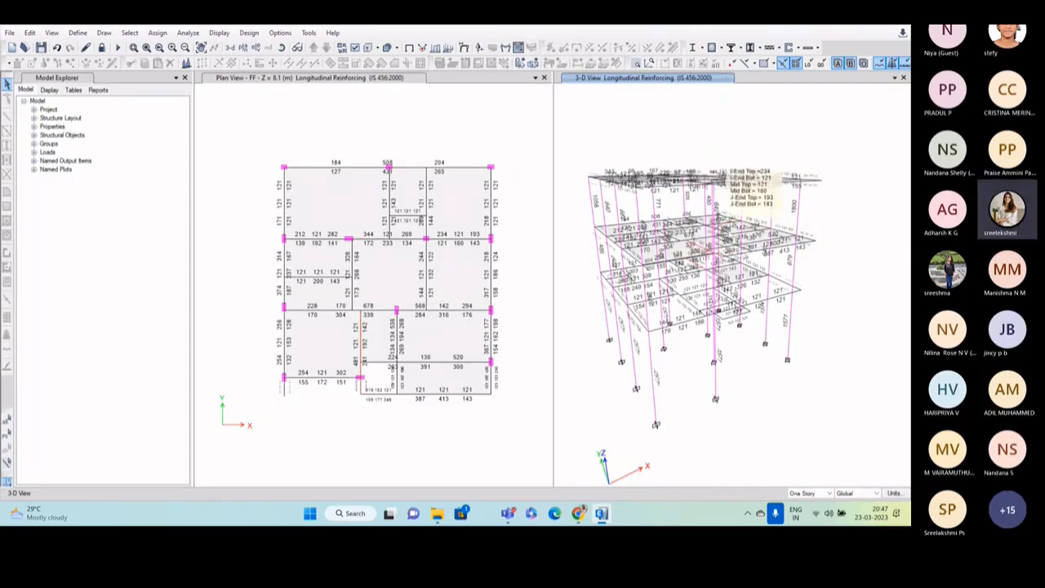
scroll(704, 219, up, 3)
scroll(704, 218, down, 1)
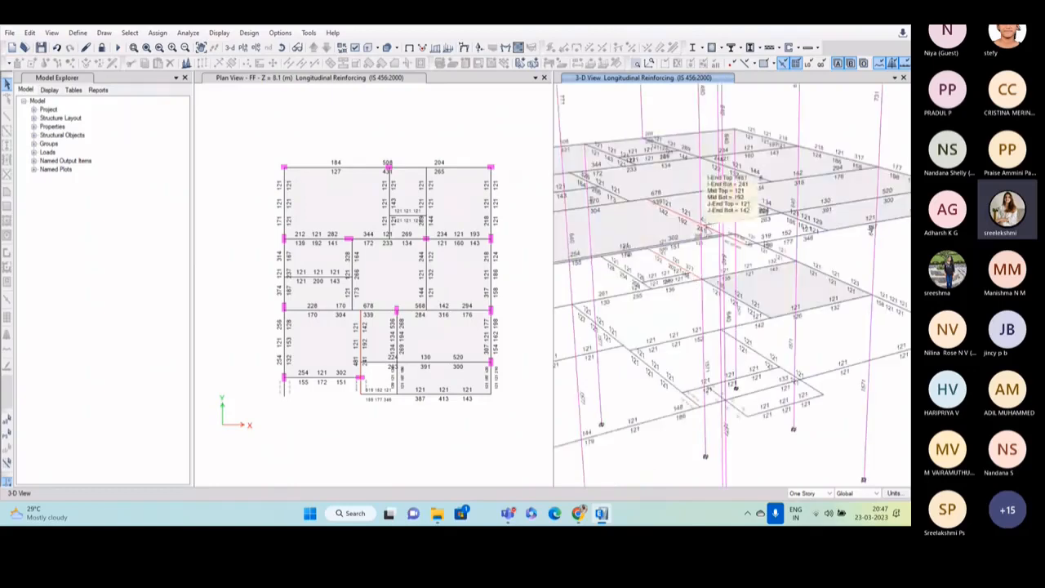
scroll(681, 297, down, 4)
middle_drag(683, 298, 719, 282)
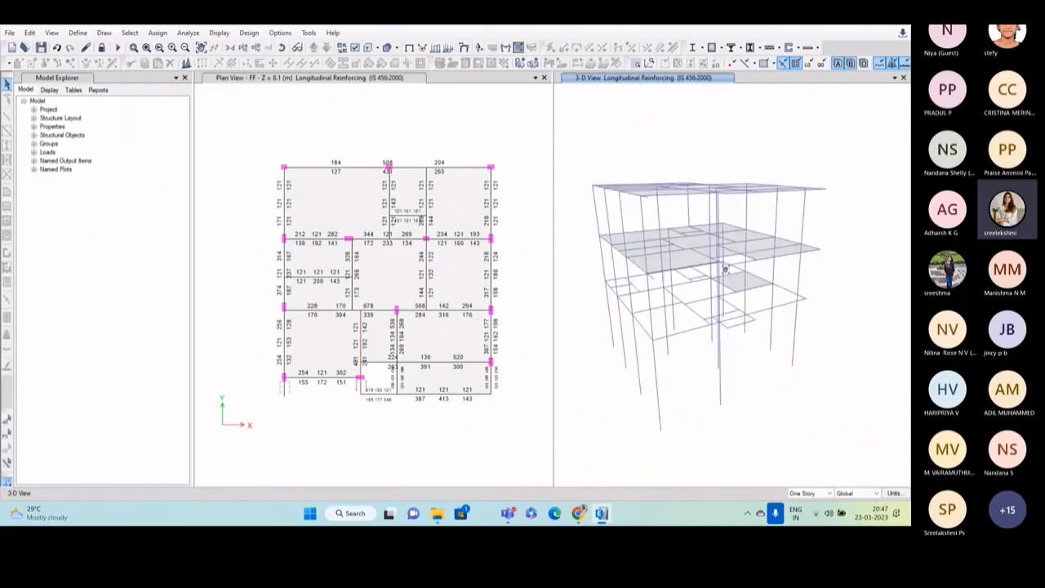
Verify whether all concrete members passed the design check and select the frames that failed.
click(720, 49)
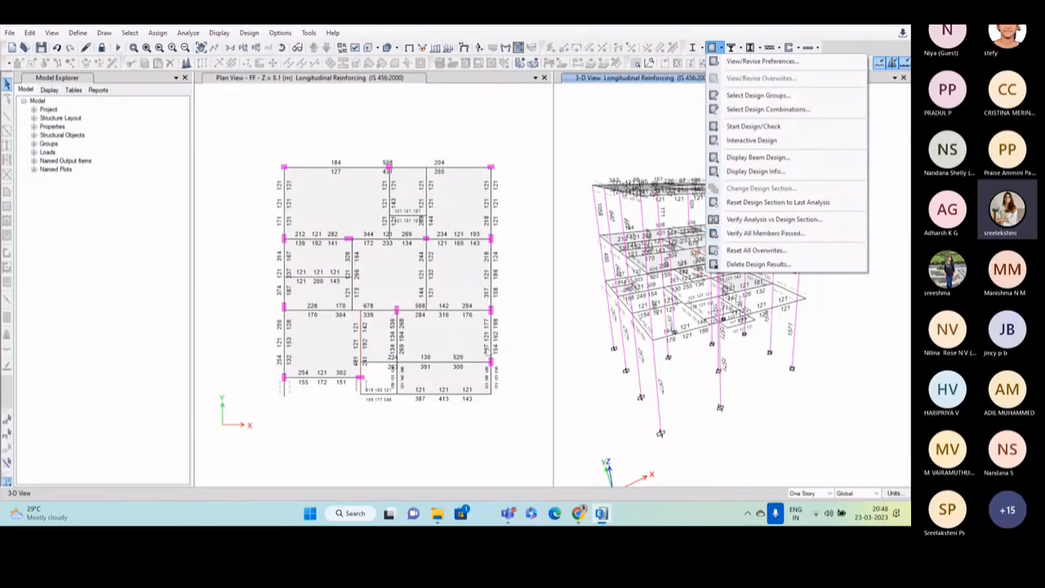
click(723, 42)
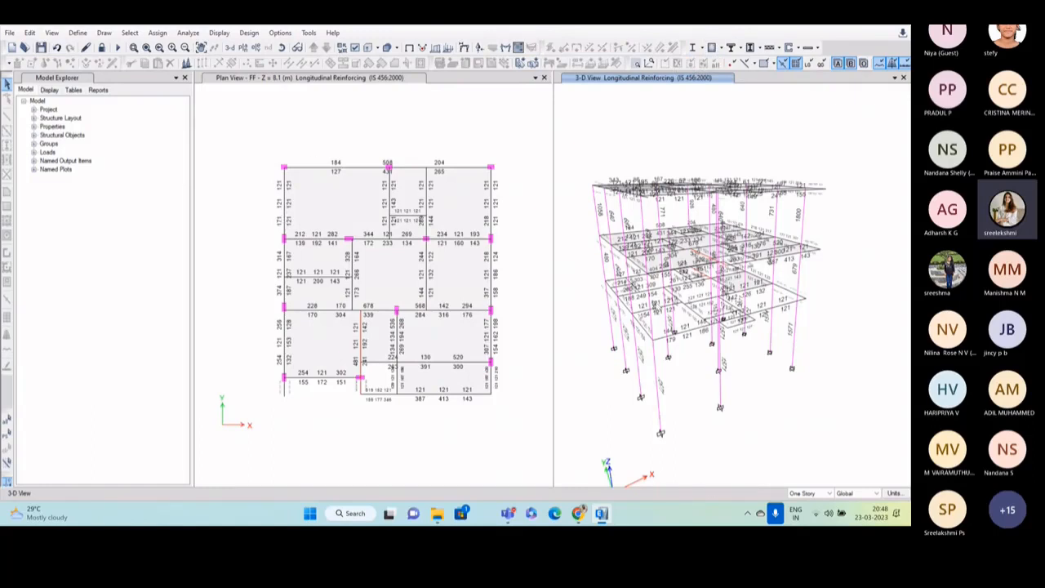
click(711, 47)
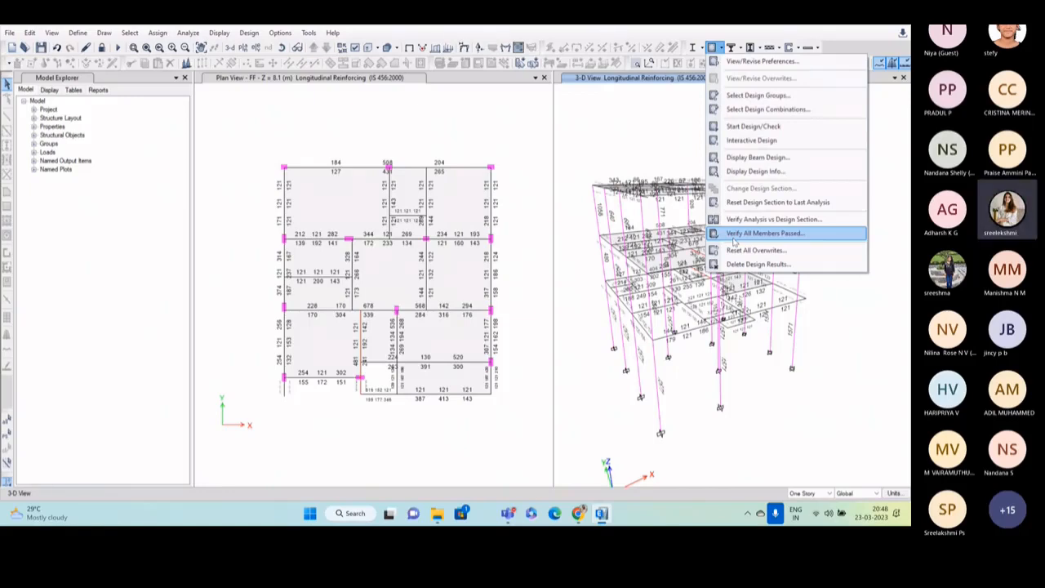
click(763, 234)
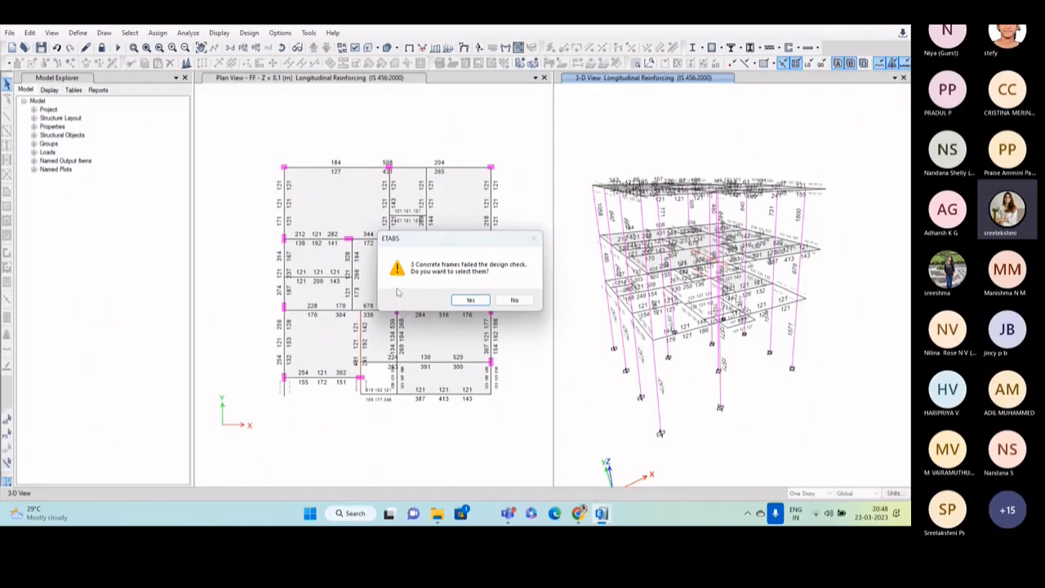
click(471, 301)
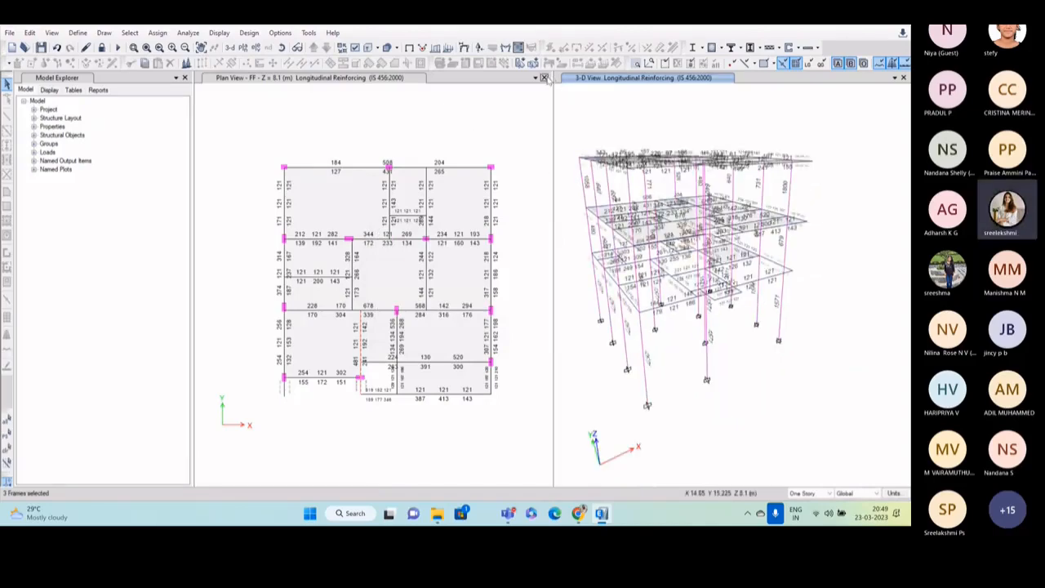
Close the FF plan view and inspect the selected failed frames in the enlarged 3D view.
click(543, 78)
click(544, 78)
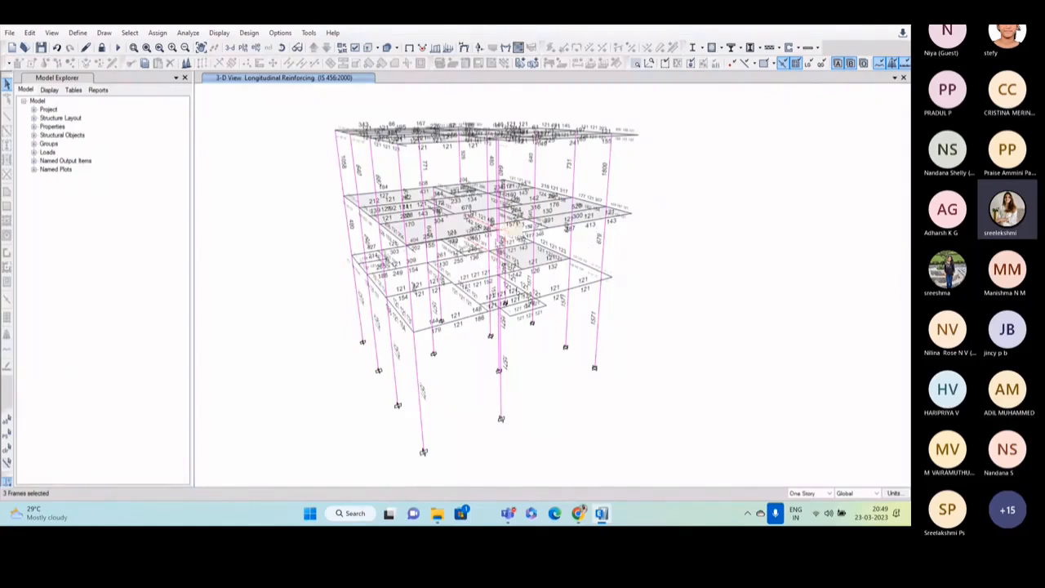
mouse_move(474, 244)
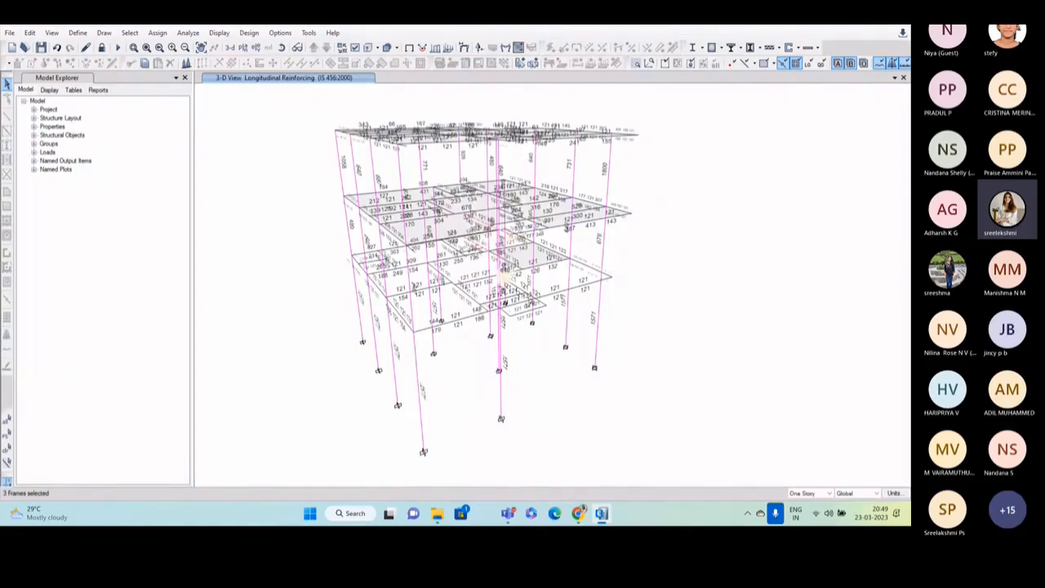
middle_drag(498, 285, 485, 278)
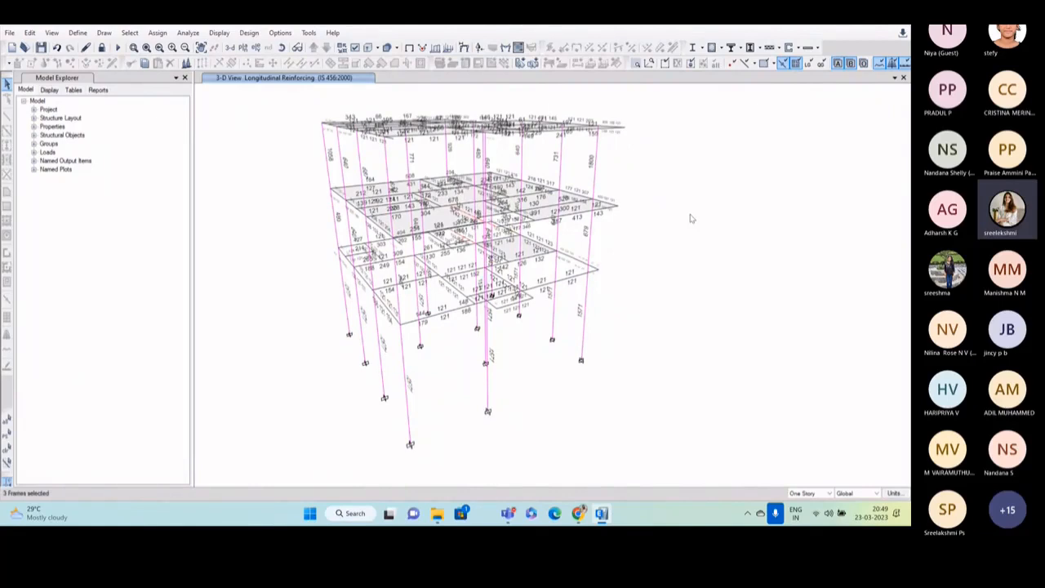
Isolate the selected failed frames in the 3D view and examine their longitudinal reinforcement values.
mouse_move(475, 243)
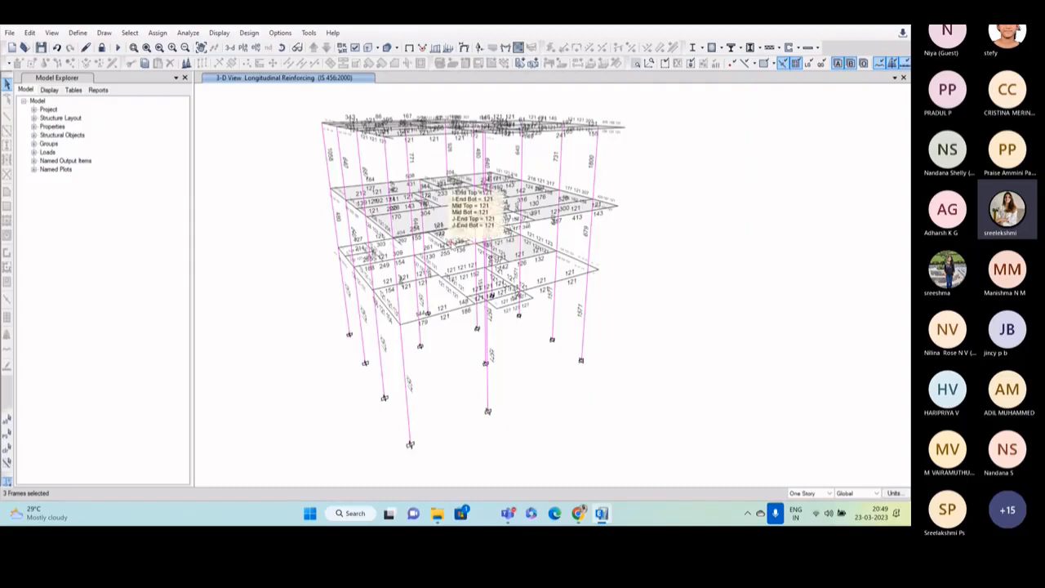
right_click(684, 192)
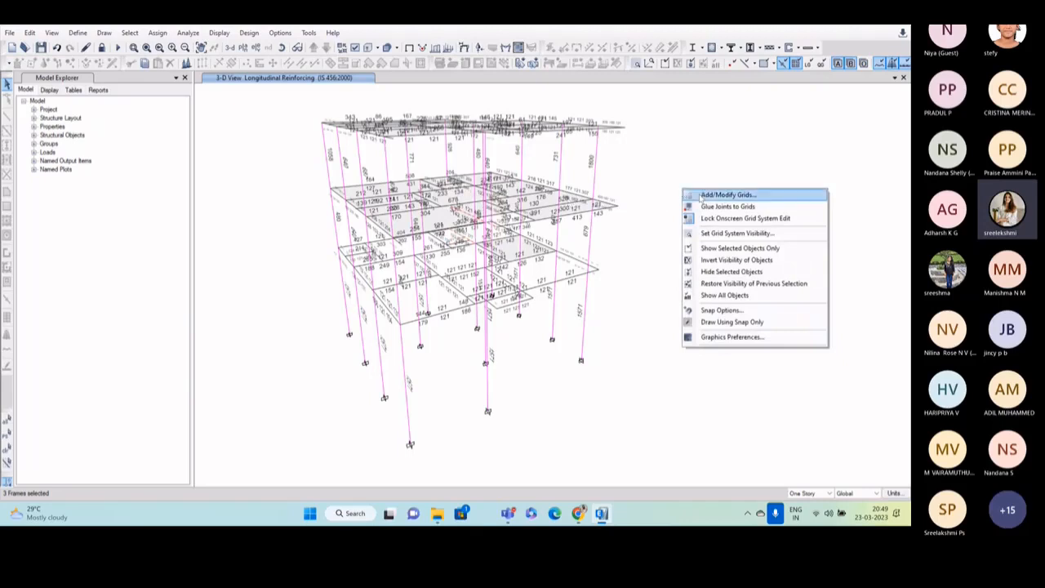
click(724, 248)
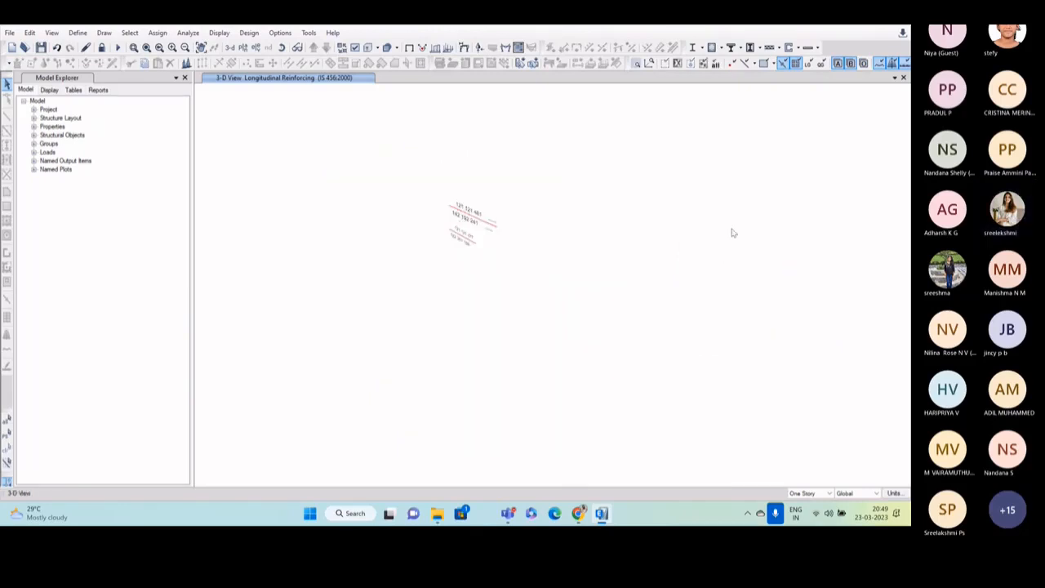
click(523, 219)
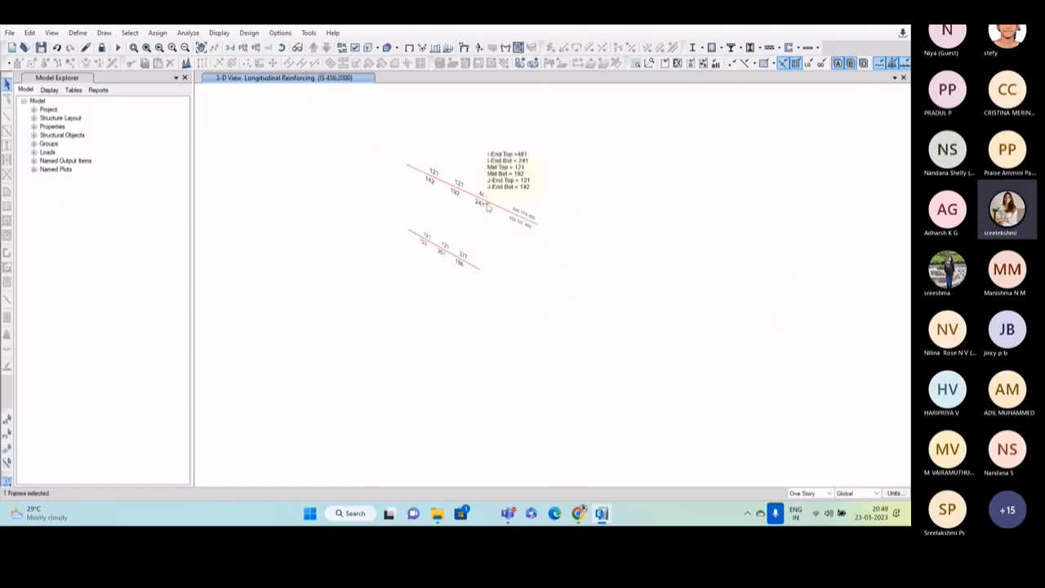
click(486, 203)
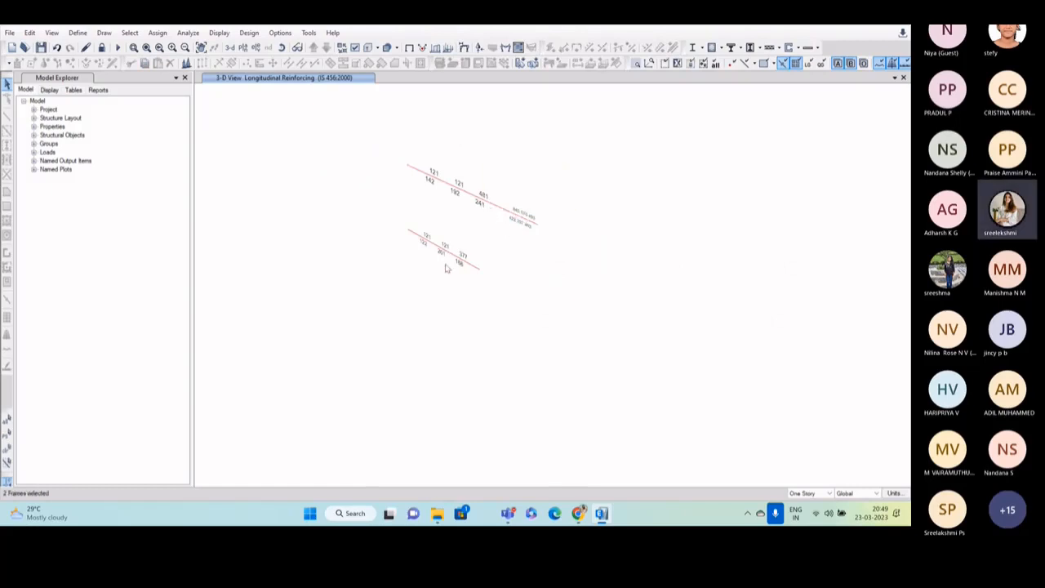
click(476, 202)
scroll(465, 254, down, 3)
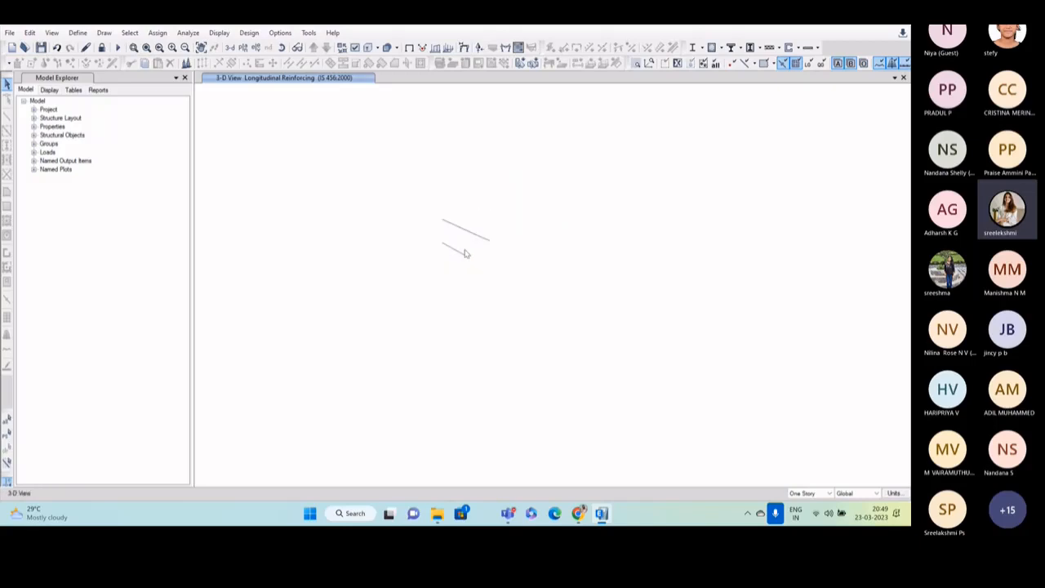
mouse_move(470, 272)
middle_down()
mouse_move(477, 298)
mouse_move(490, 268)
mouse_move(470, 311)
mouse_move(457, 263)
mouse_move(452, 270)
middle_up()
scroll(444, 225, down, 4)
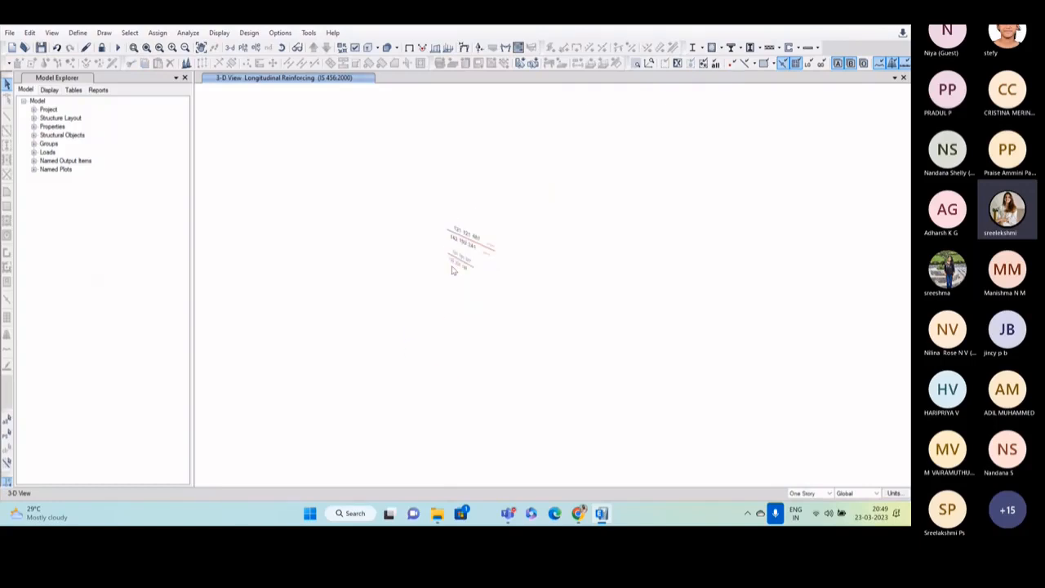
Show all objects in the 3D view and verify that all concrete members pass, selecting the frames that failed.
right_click(548, 248)
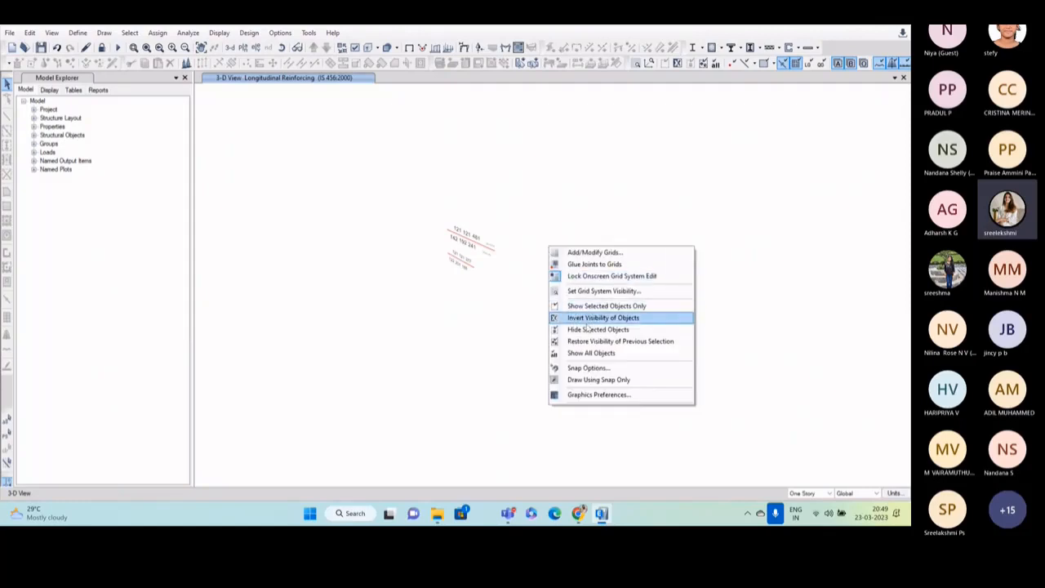
click(585, 353)
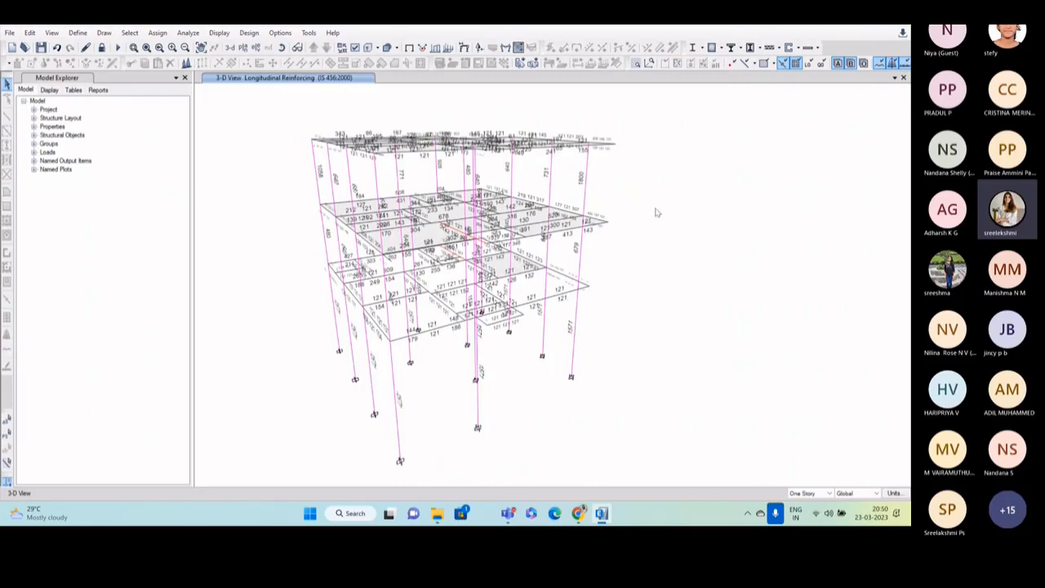
click(713, 47)
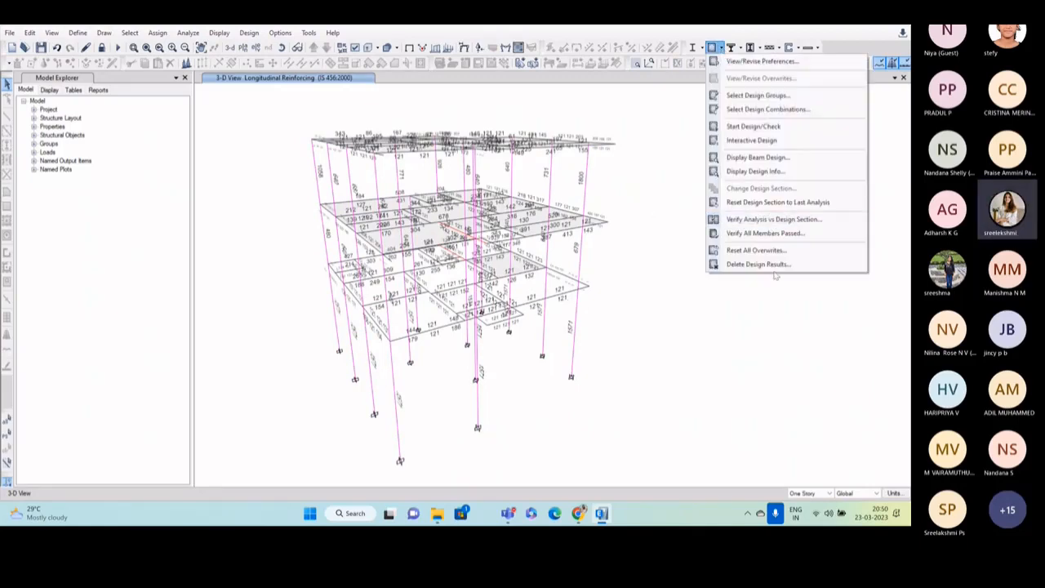
click(768, 234)
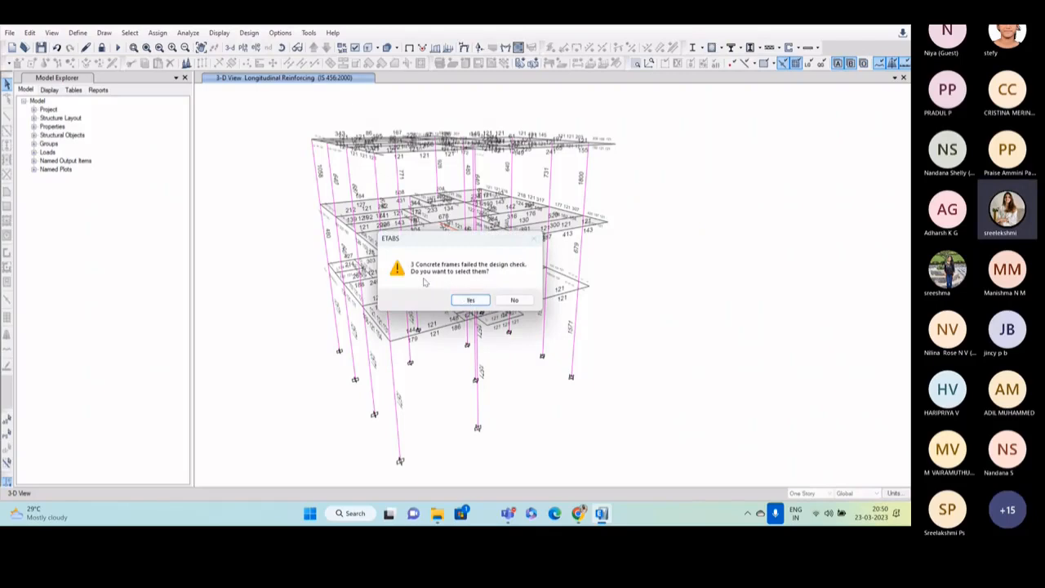
click(470, 300)
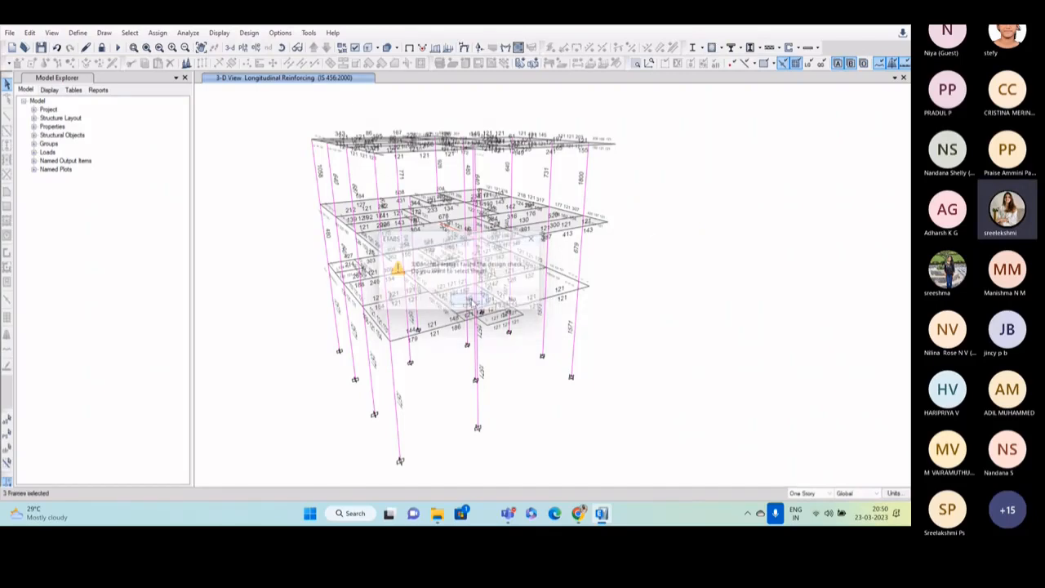
Display only the selected failed frames in the 3D view and inspect them up close.
right_click(643, 225)
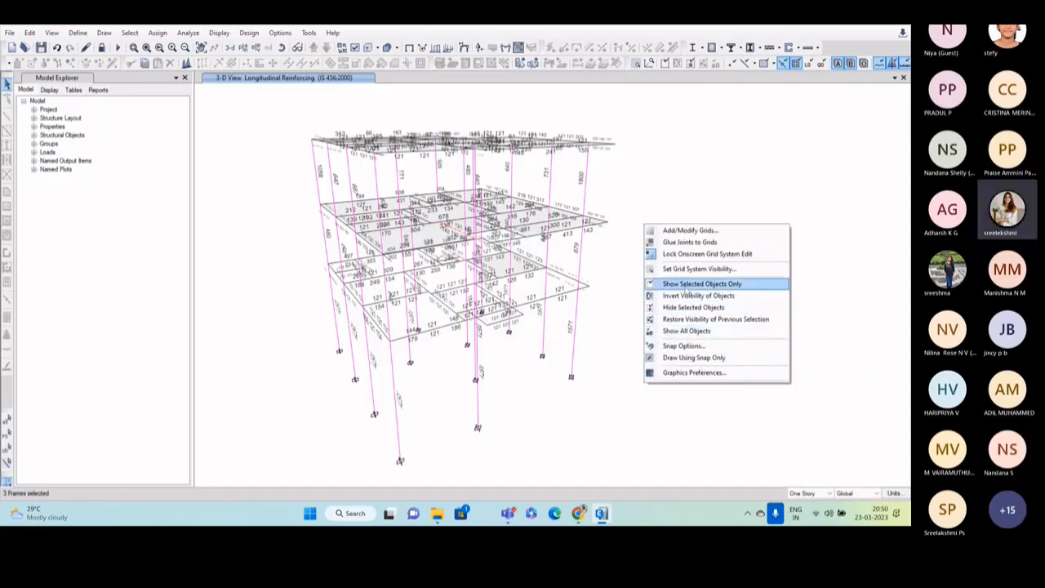
click(689, 284)
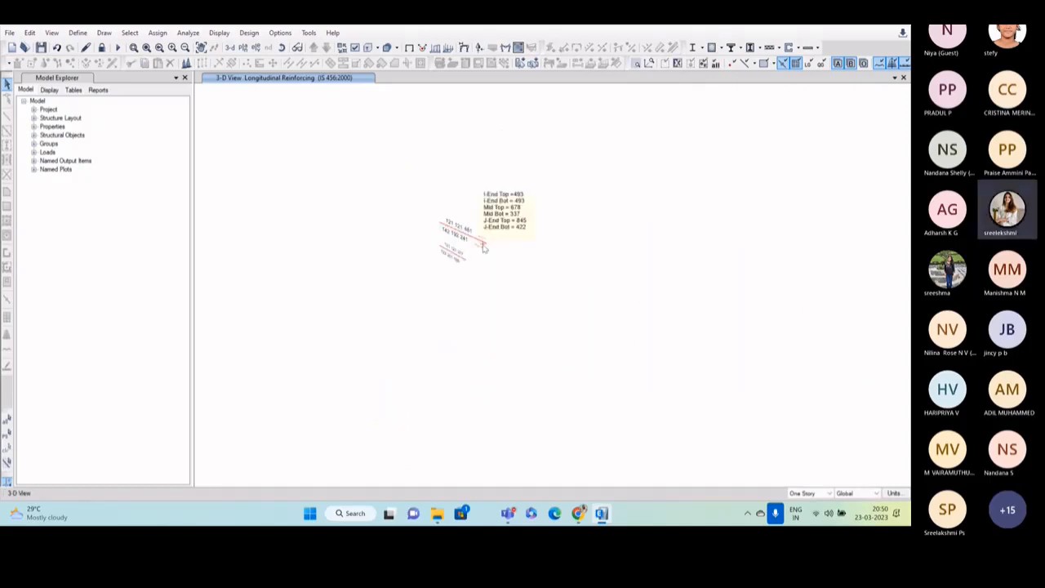
scroll(428, 284, down, 3)
scroll(416, 243, up, 3)
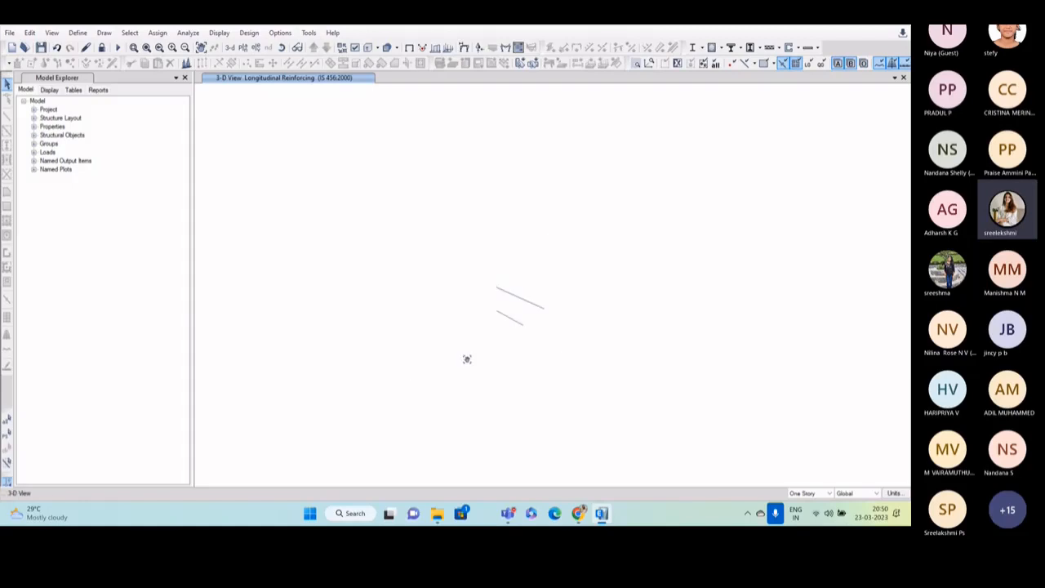
middle_drag(466, 359, 450, 332)
mouse_move(499, 301)
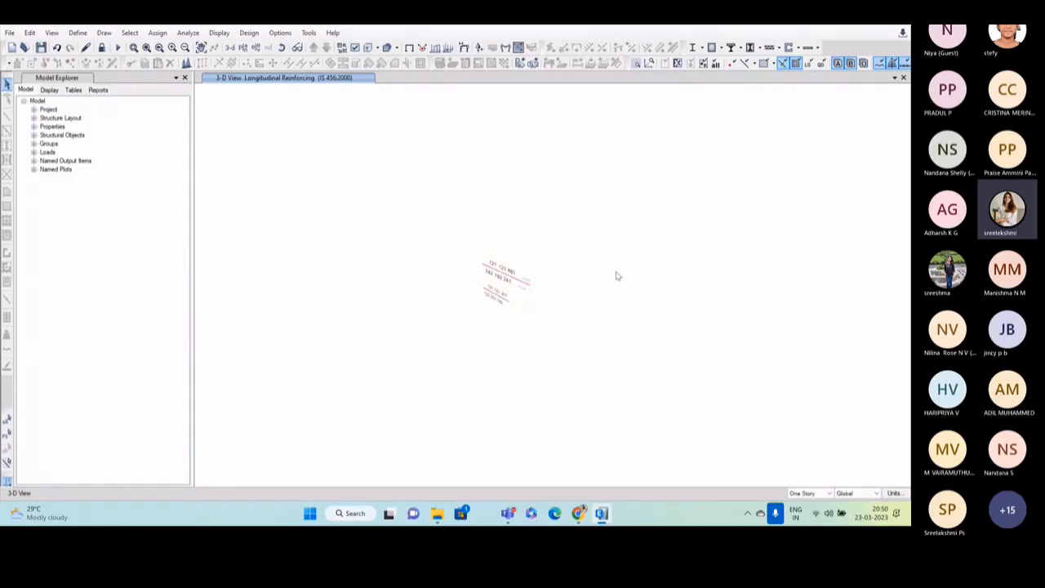
Review the concrete beam design information for failed beam B25 on story FF, checking shear steel for each load combination.
click(507, 277)
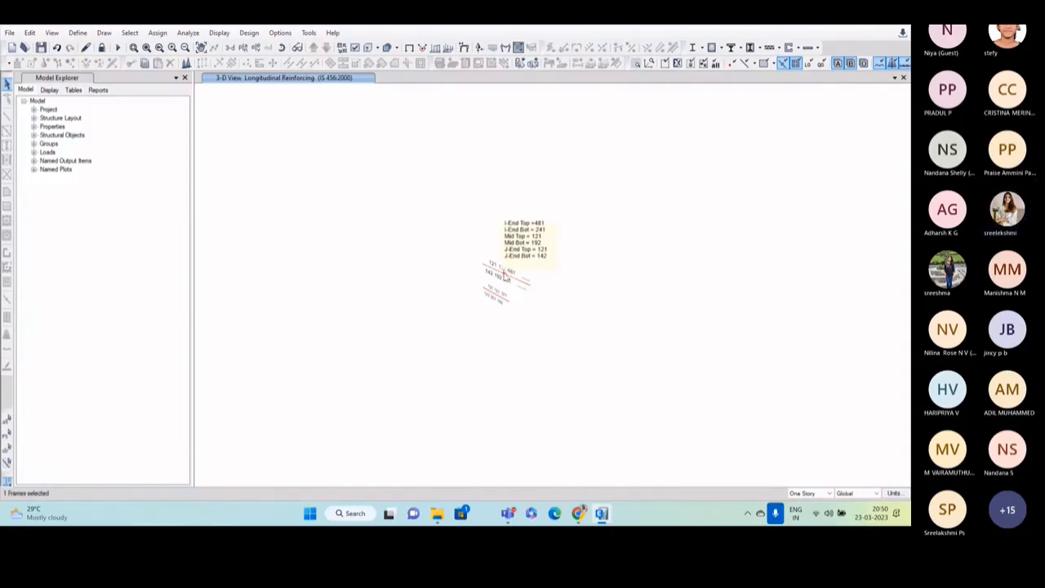
right_click(502, 276)
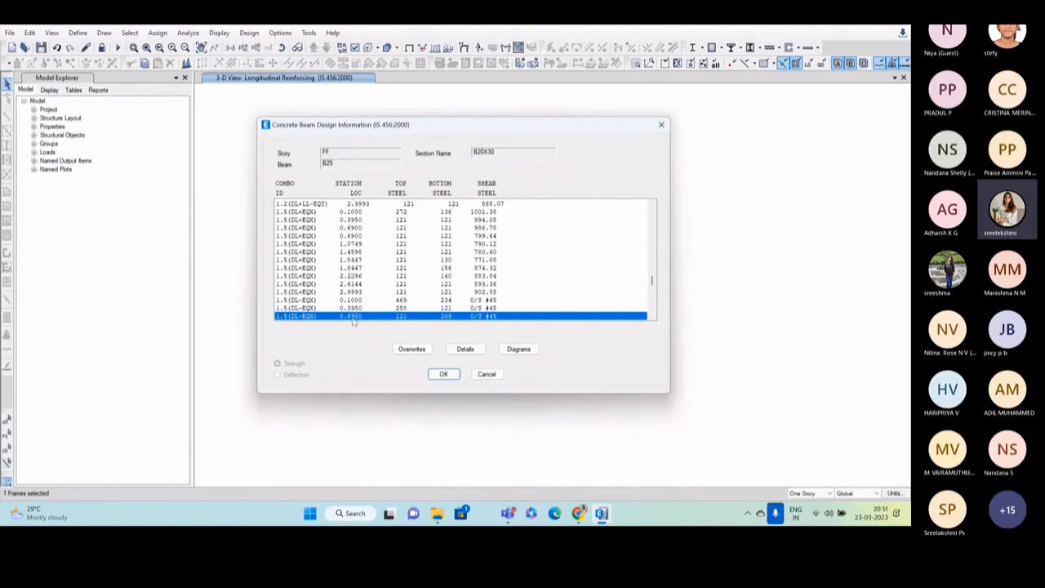
scroll(369, 292, down, 1)
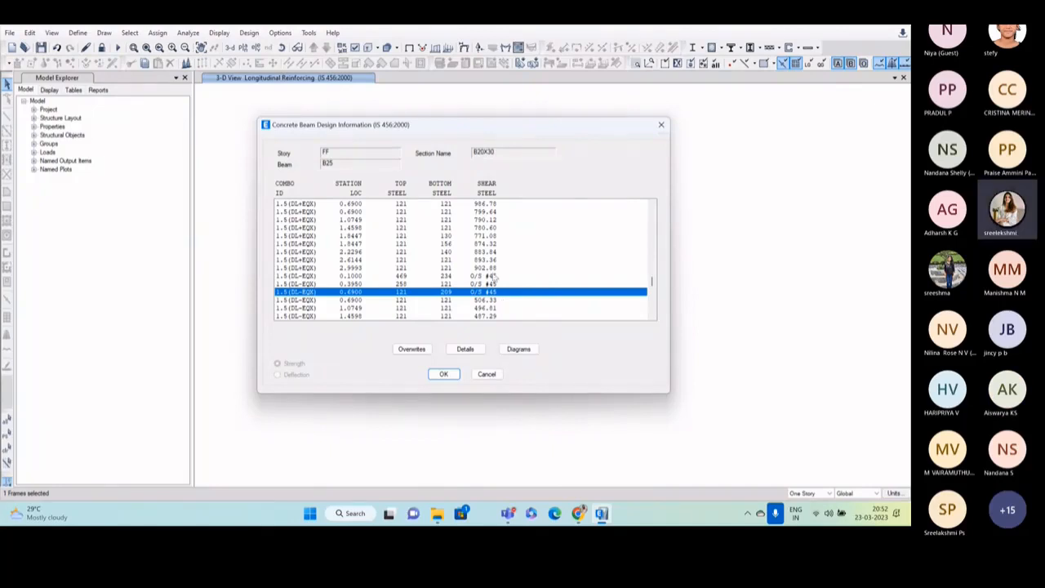
click(444, 373)
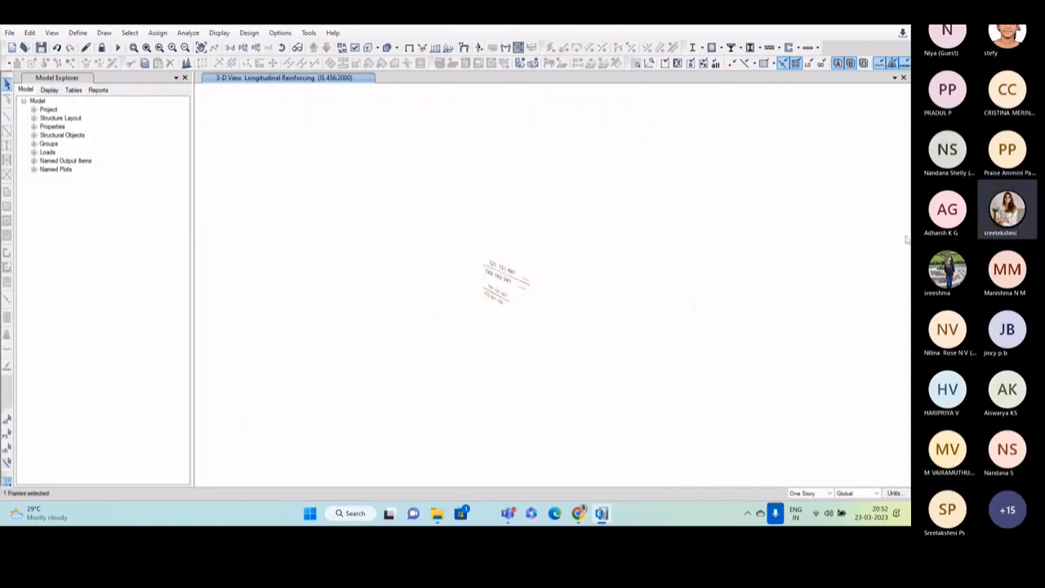
Restore all objects in the 3D view and examine where the beams drawn in red sit around the FF story.
right_click(541, 197)
click(601, 303)
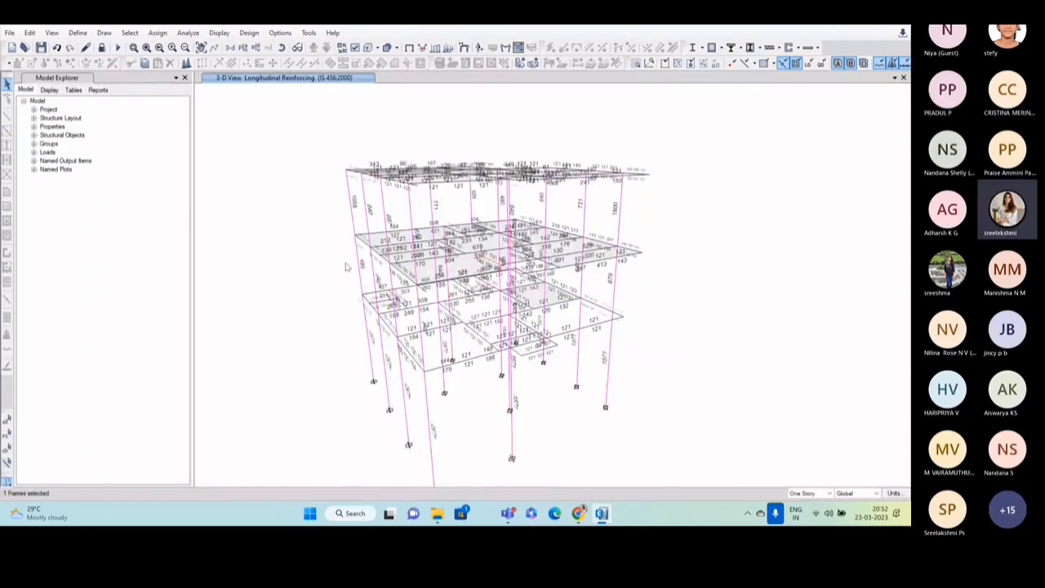
middle_drag(435, 333, 428, 316)
mouse_move(471, 255)
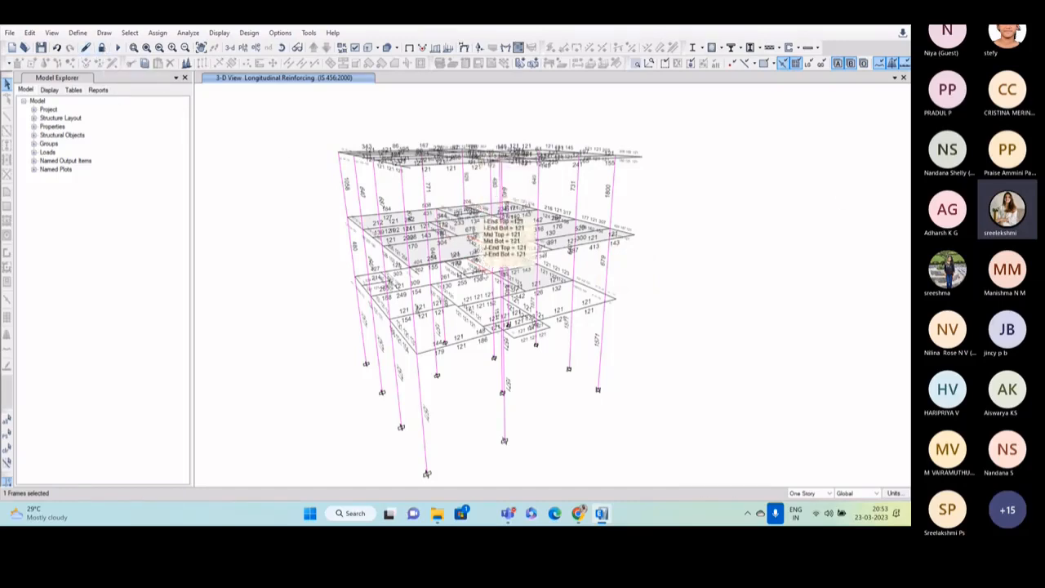
scroll(473, 236, up, 3)
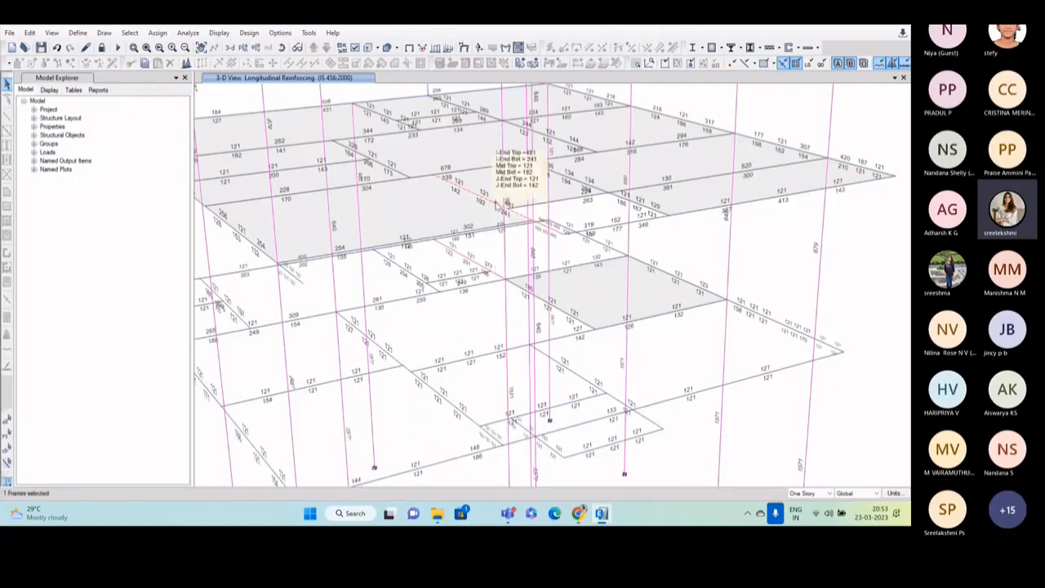
scroll(470, 263, down, 5)
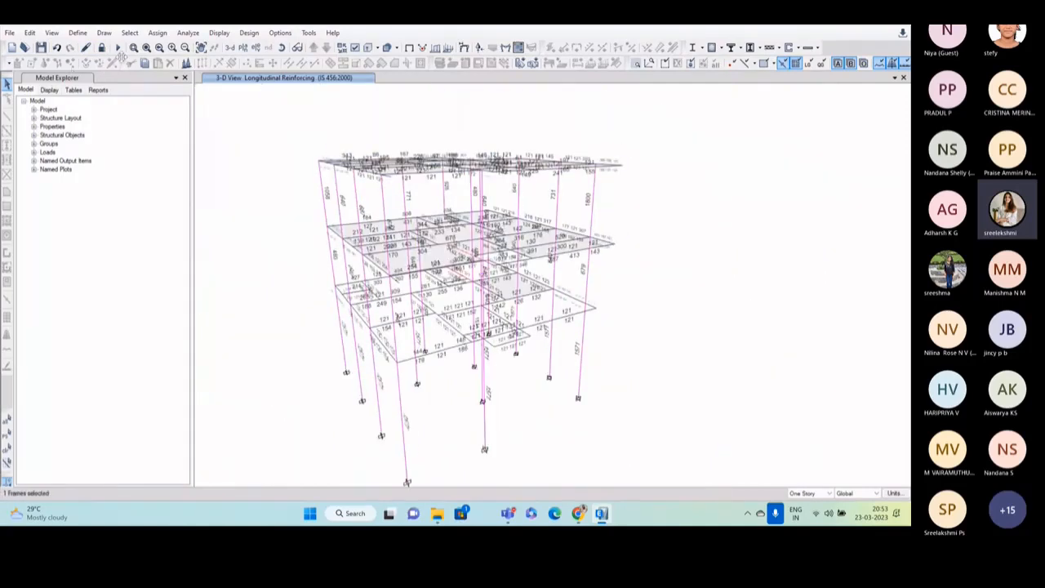
click(103, 49)
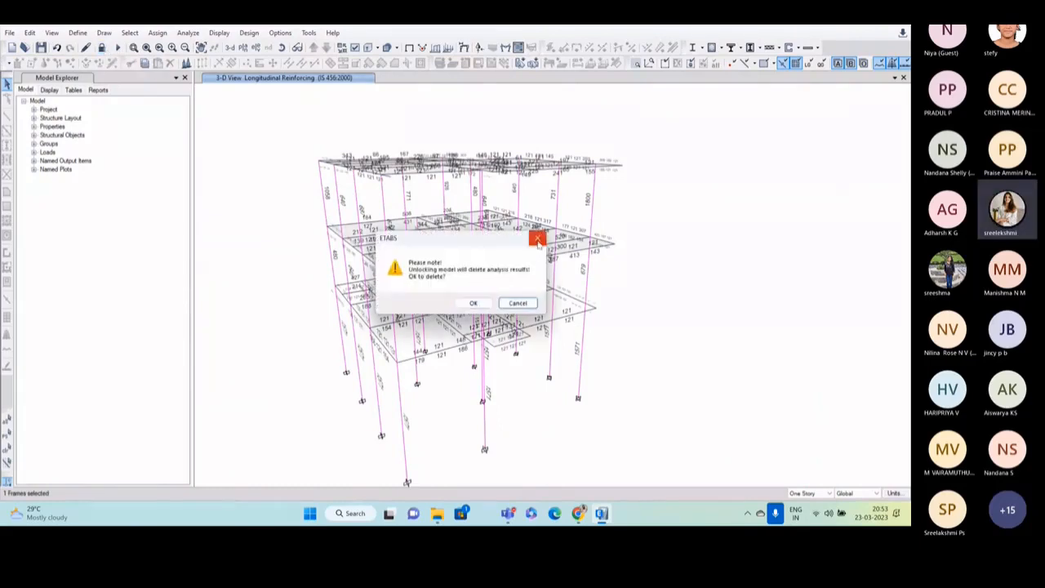
click(537, 239)
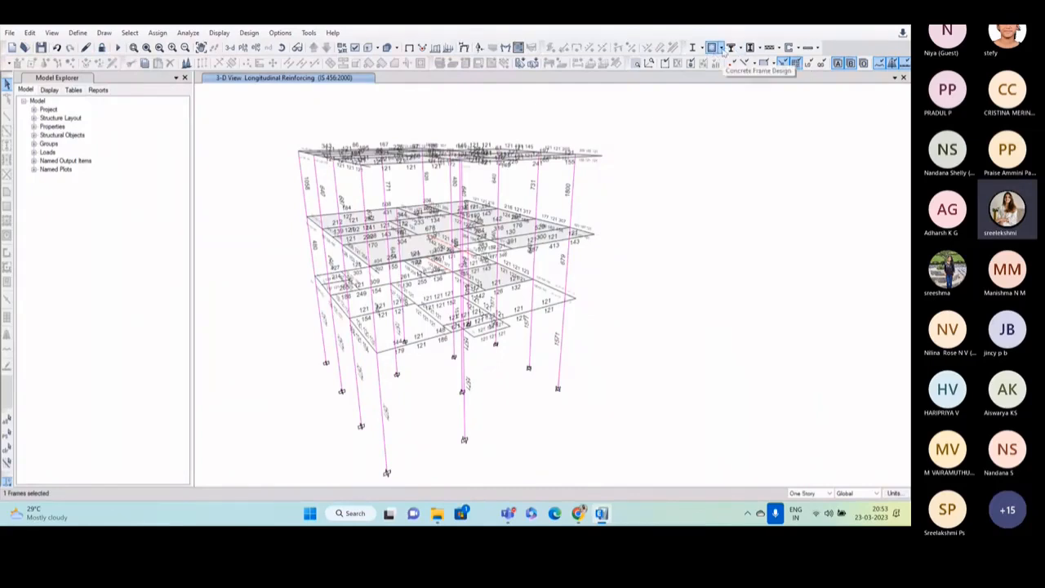
Verify that all concrete members passed, select the failed frames and show only those in the 3D view.
click(722, 48)
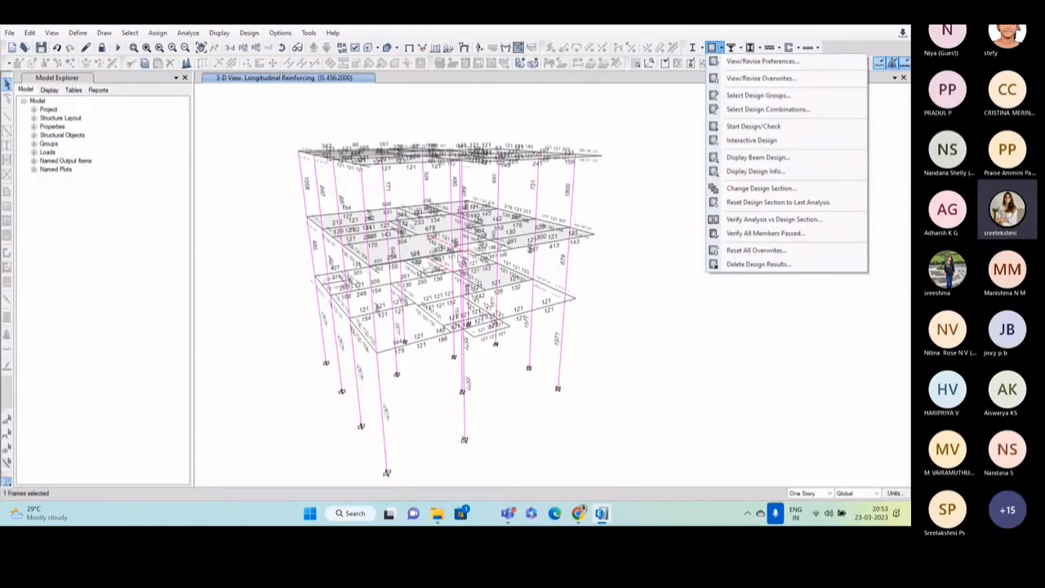
click(746, 233)
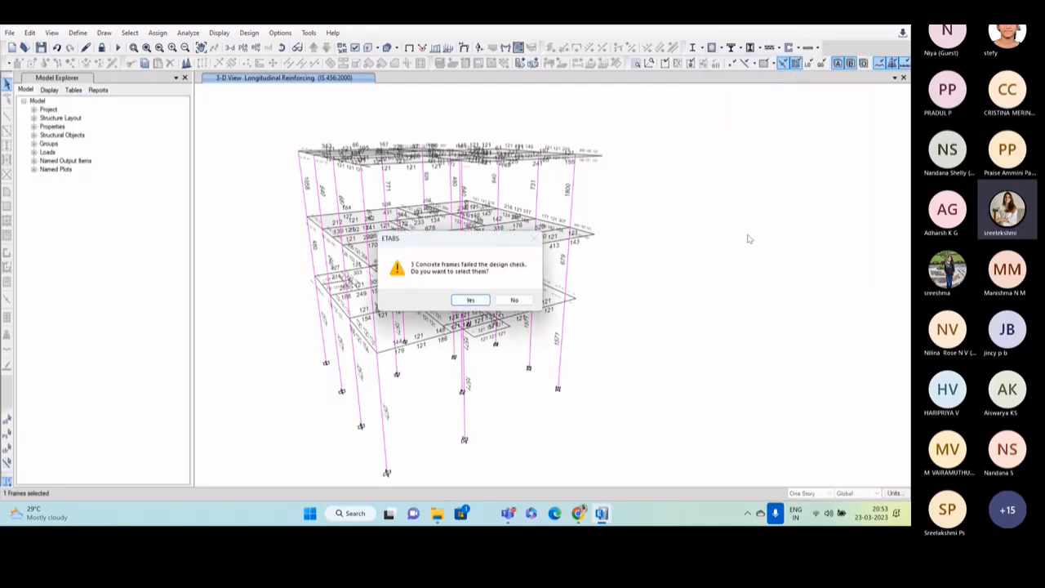
click(482, 299)
right_click(670, 205)
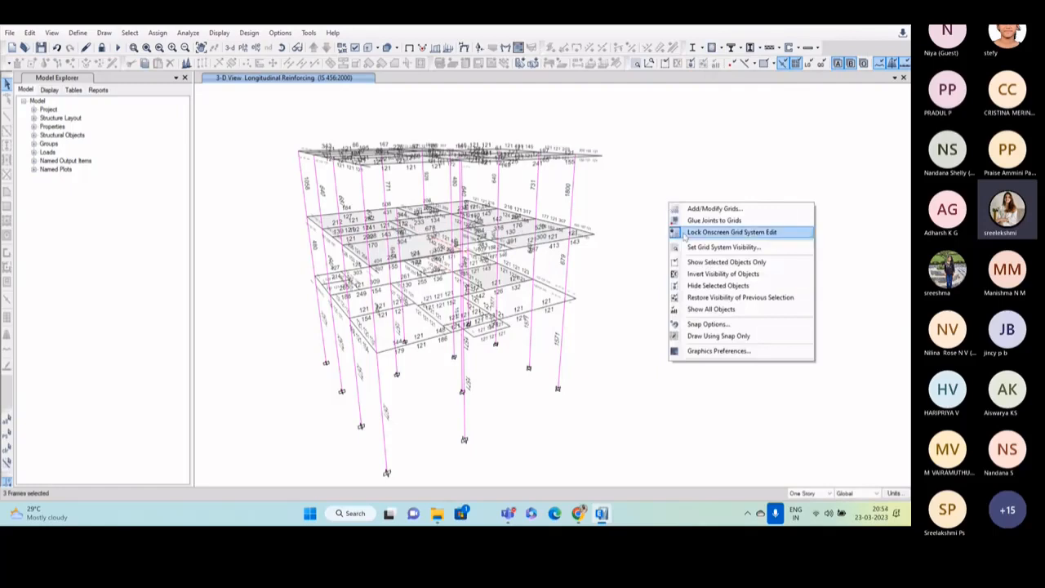
click(708, 262)
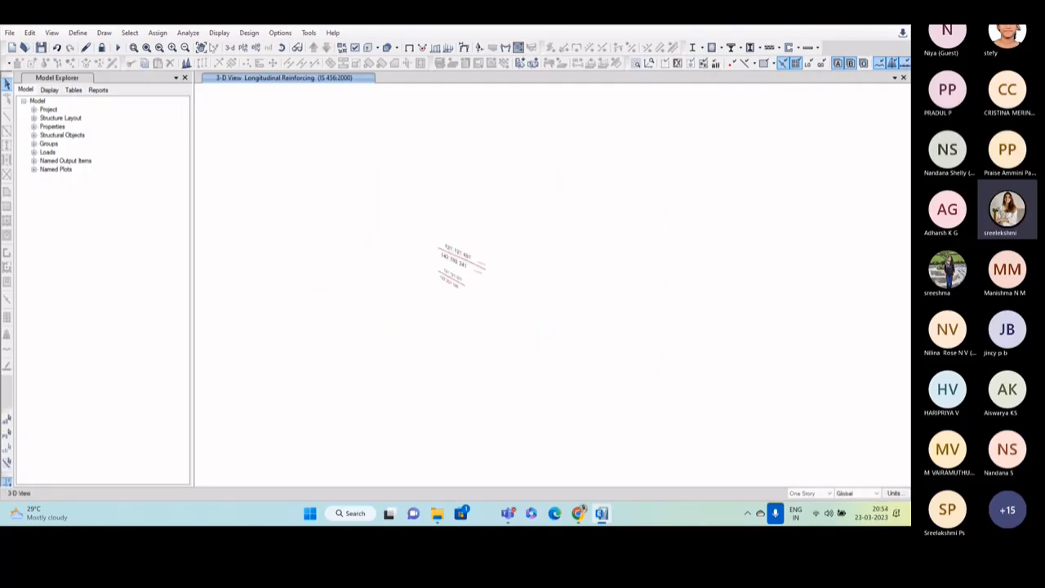
Unlock the model, accepting deletion of the analysis results, and dismiss the OneDrive deleted-files notice.
click(102, 49)
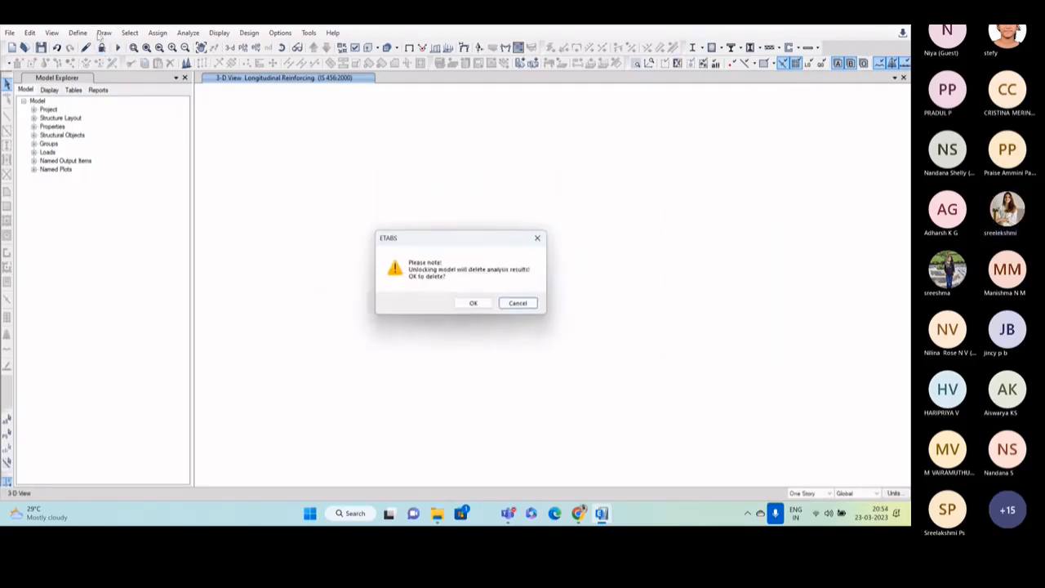
click(479, 302)
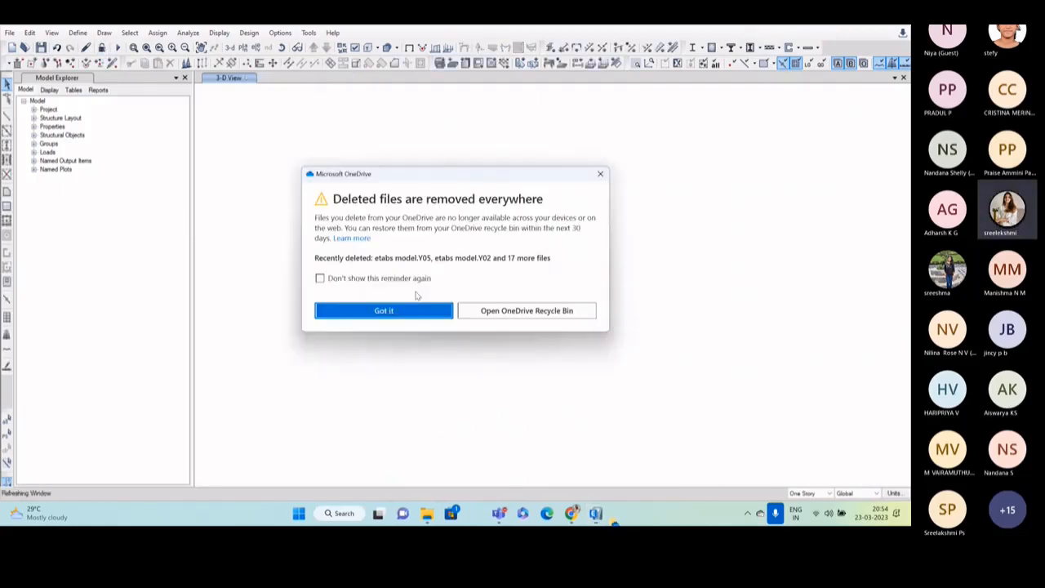
click(599, 172)
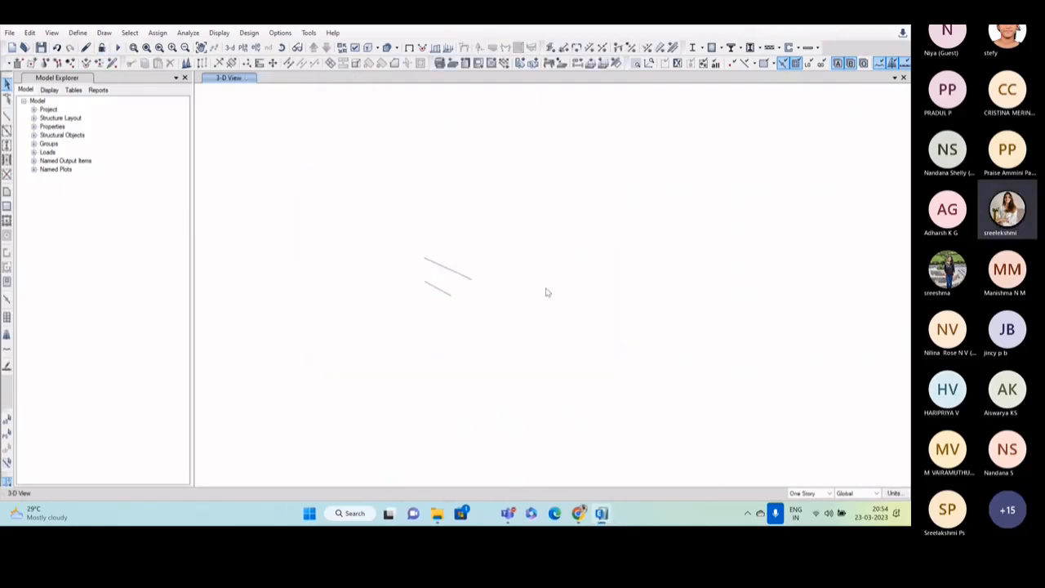
Check the section property and other assignments of the isolated FF beam B25 in its beam information.
click(444, 271)
right_click(444, 271)
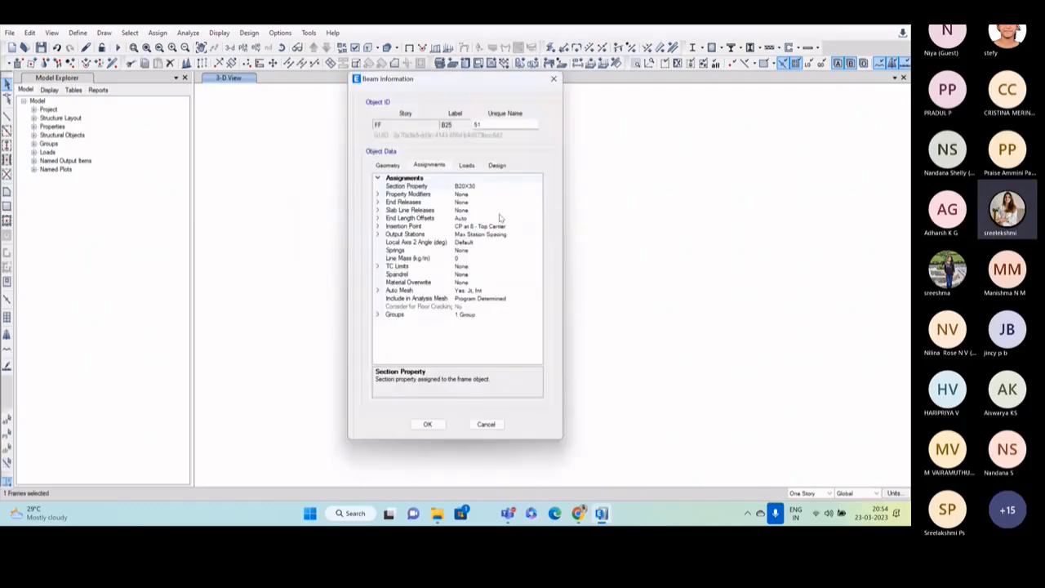
click(552, 80)
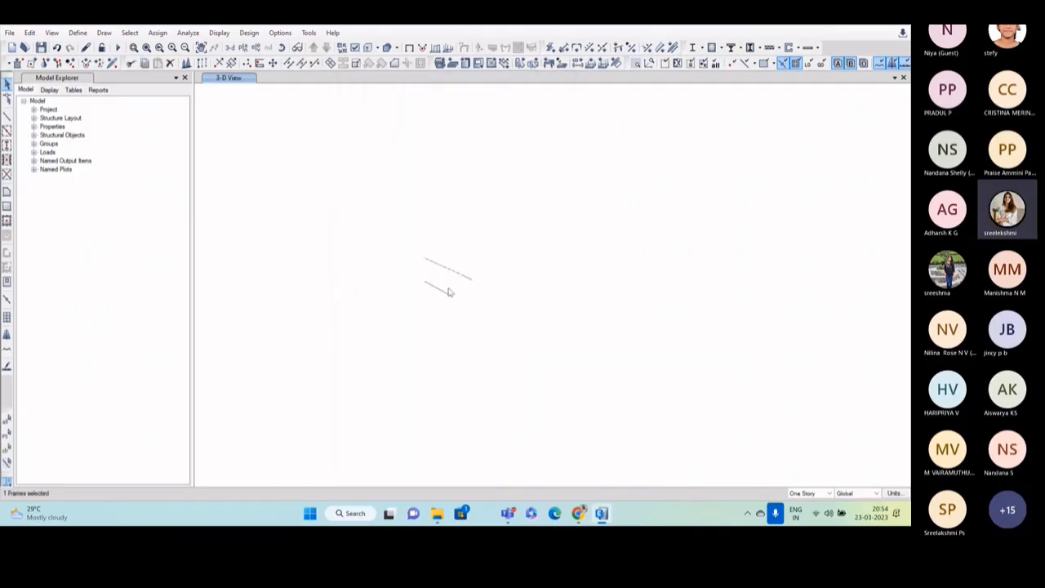
Review the geometry, assignments, loads and design data of the isolated FF beam B25 in its beam information.
right_click(444, 271)
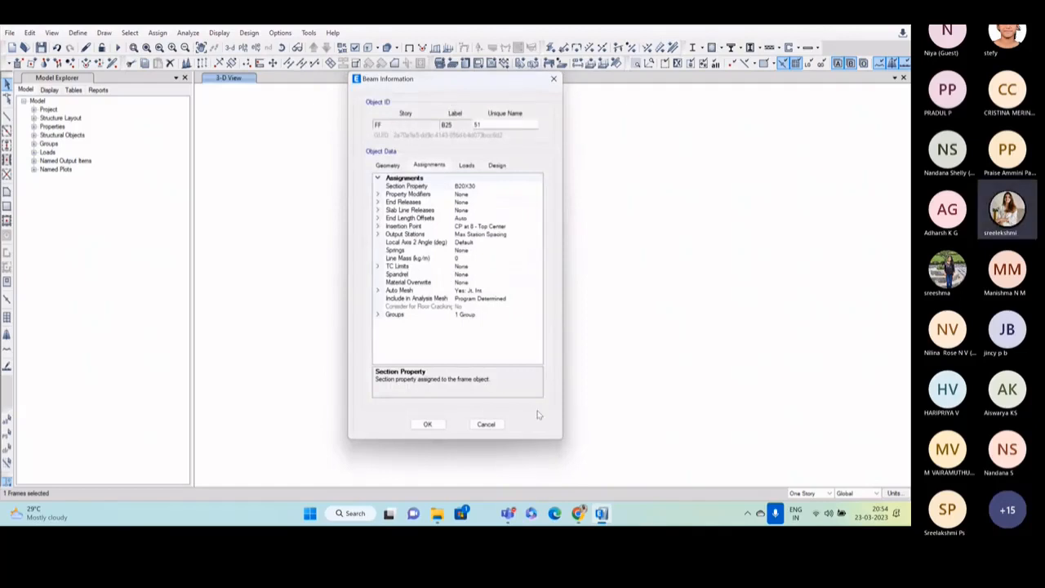
click(388, 166)
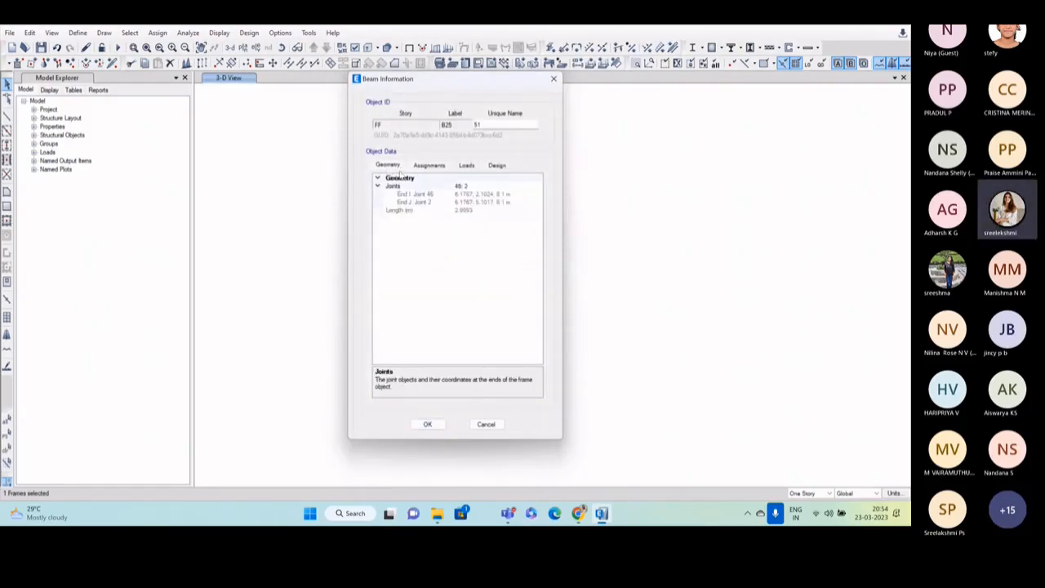
click(429, 166)
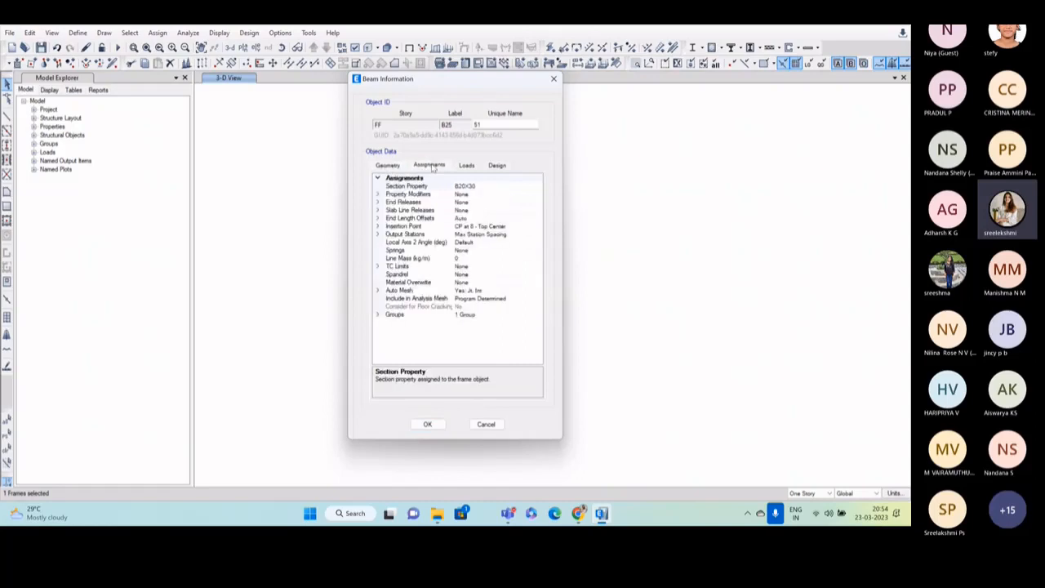
click(475, 167)
click(501, 166)
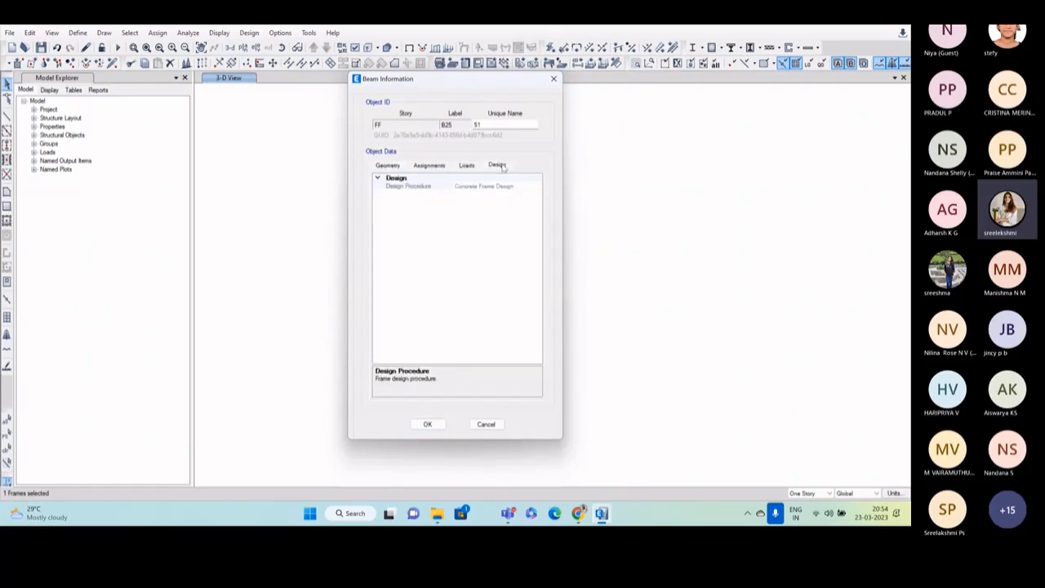
click(440, 166)
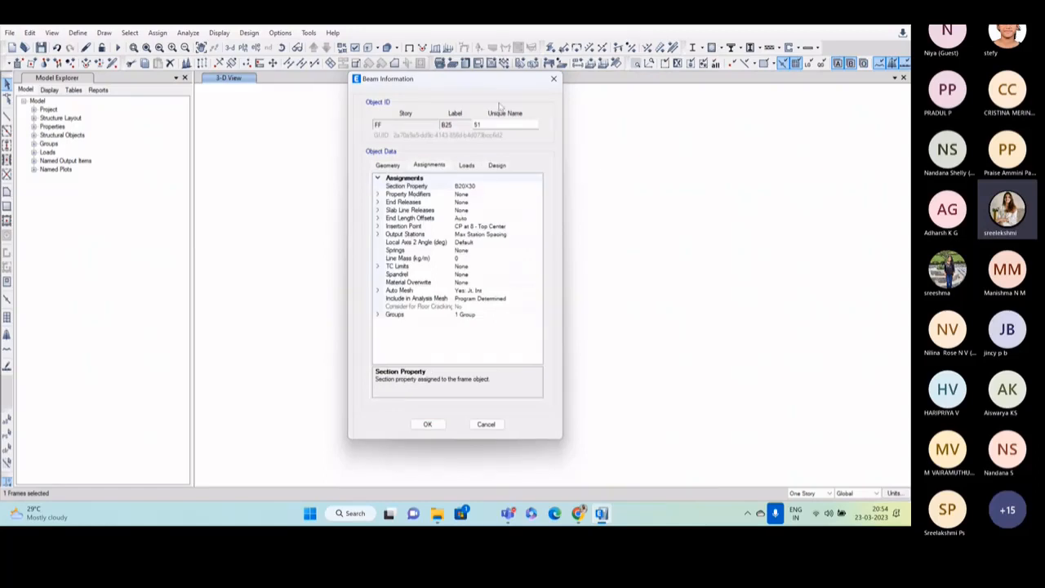
drag(504, 79, 321, 72)
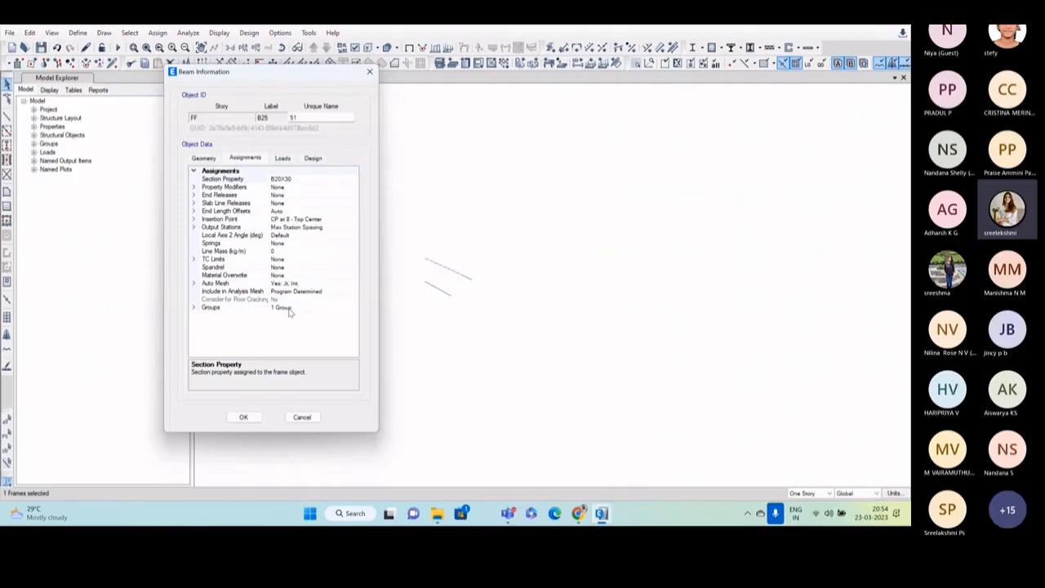
Look through the available frame sections and change the section property of FF beam B25 to Beam 20X40.
click(293, 179)
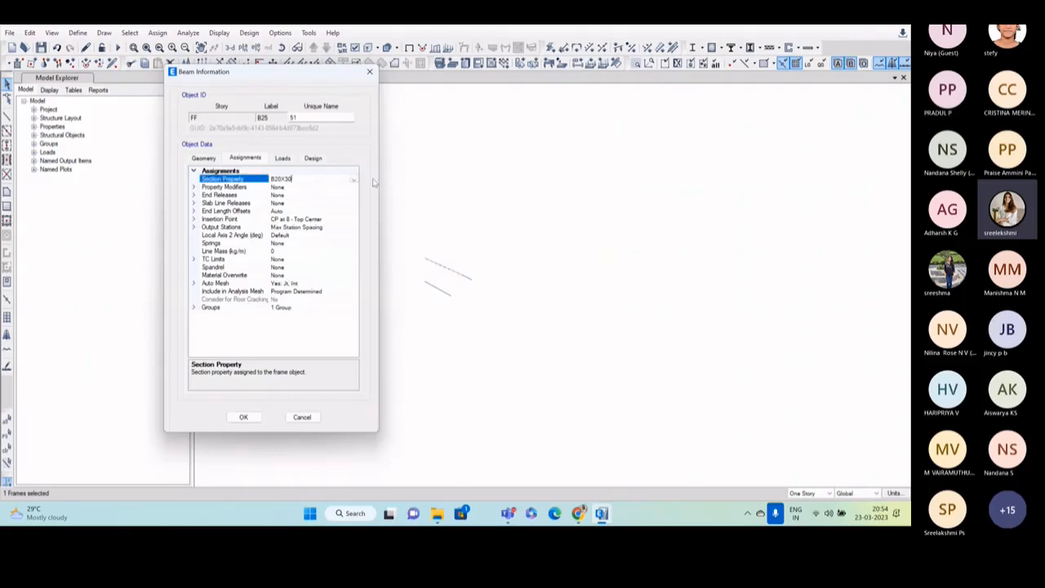
click(353, 178)
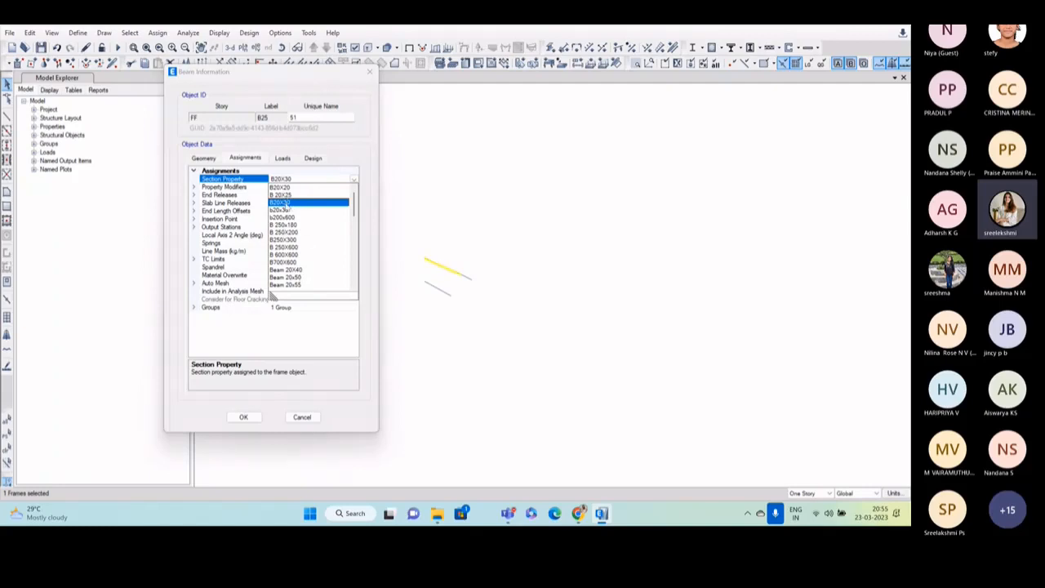
scroll(283, 229, down, 1)
scroll(284, 224, down, 1)
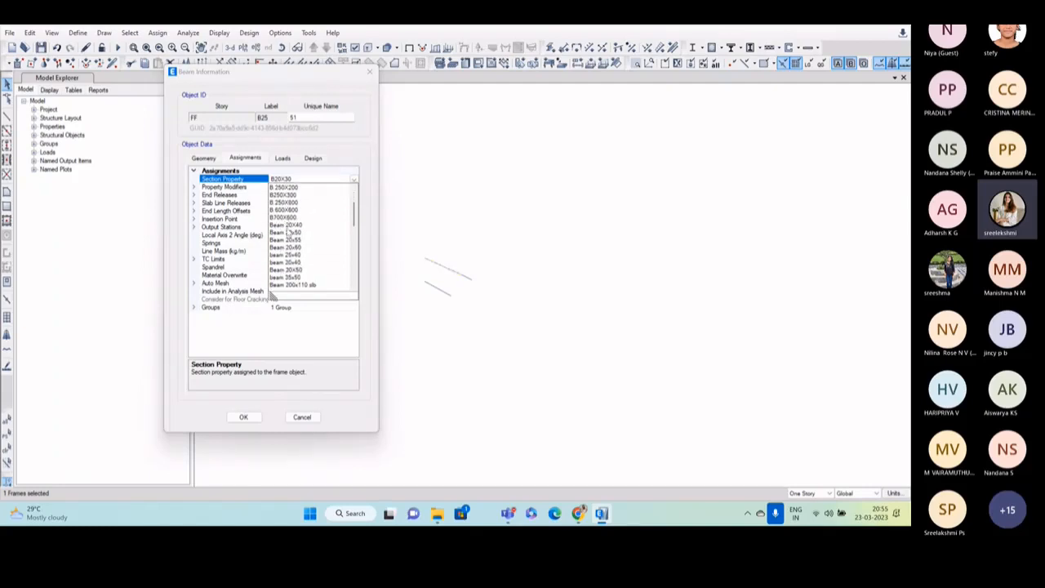
scroll(288, 195, down, 4)
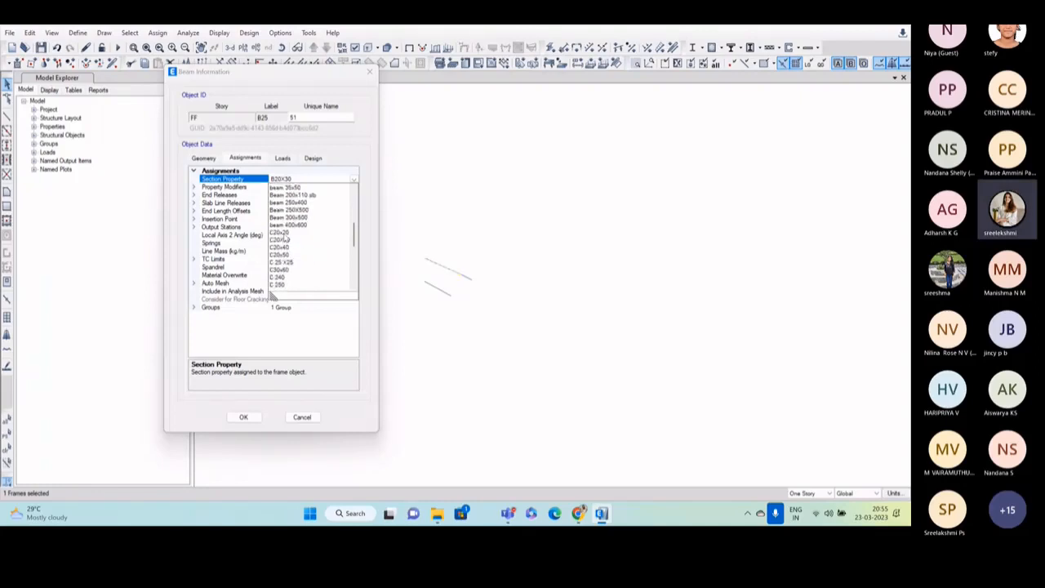
scroll(284, 275, down, 2)
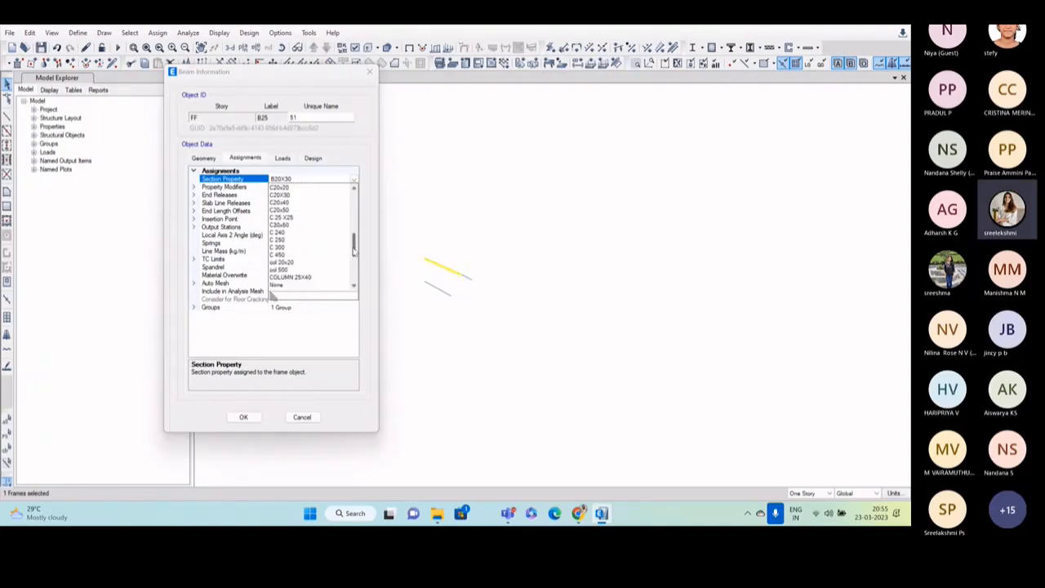
drag(353, 245, 356, 200)
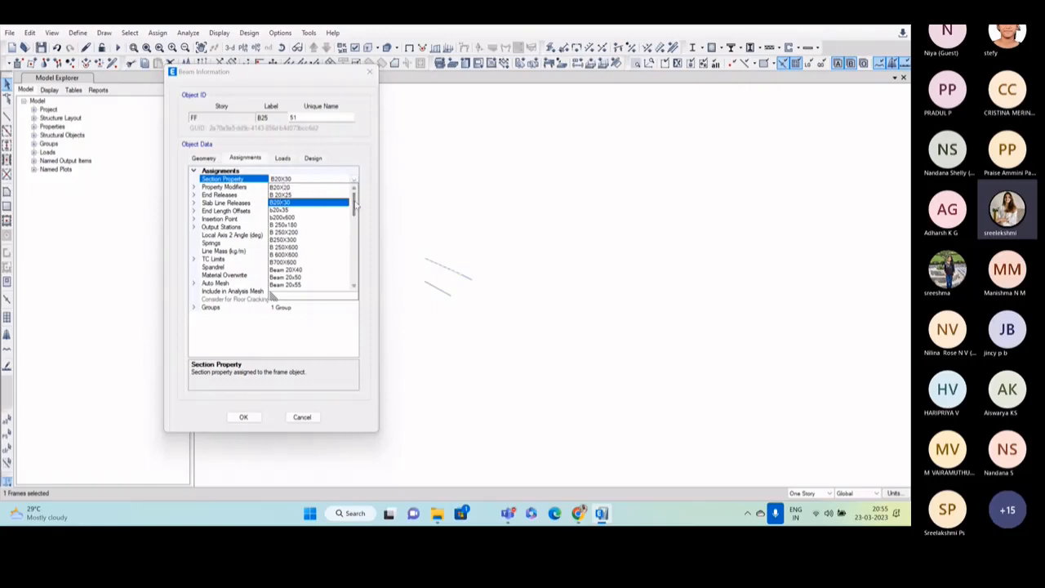
mouse_move(354, 204)
mouse_down()
mouse_move(353, 274)
mouse_move(353, 196)
mouse_up()
click(286, 210)
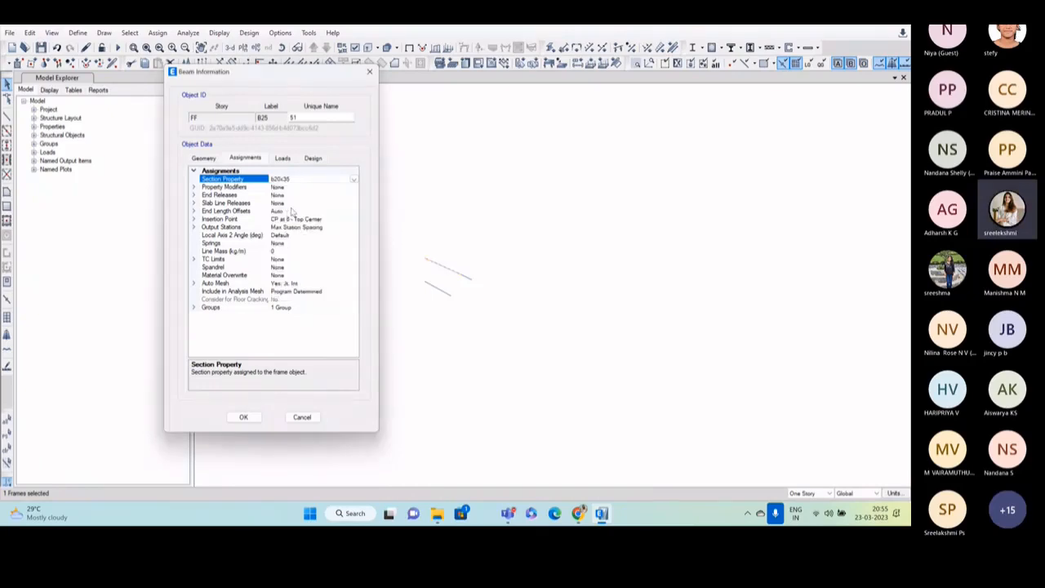
click(353, 179)
click(299, 268)
click(244, 417)
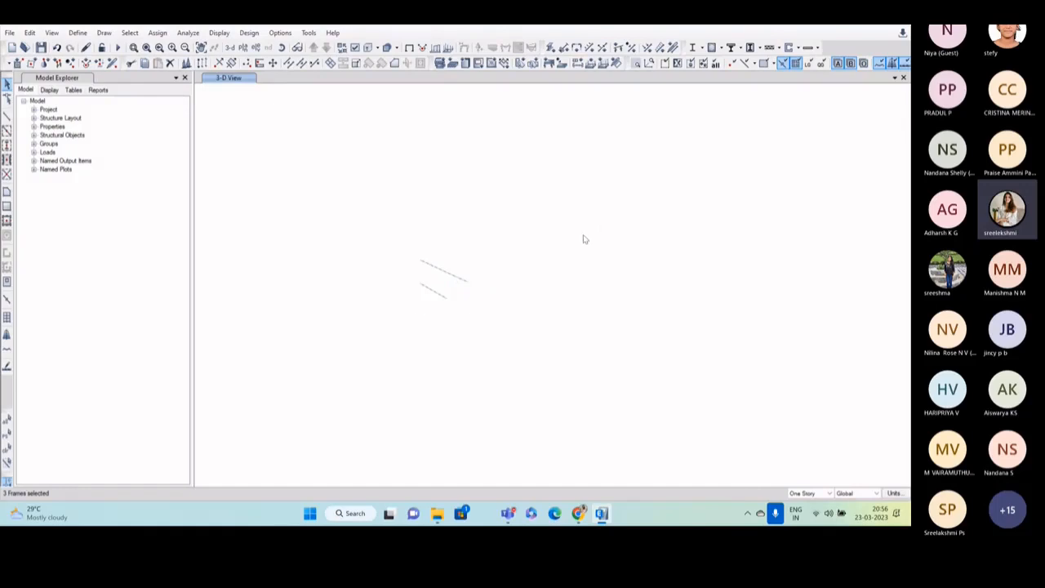
Change the section property of GF beam B4 to Beam 20X40 in its beam information.
right_click(437, 297)
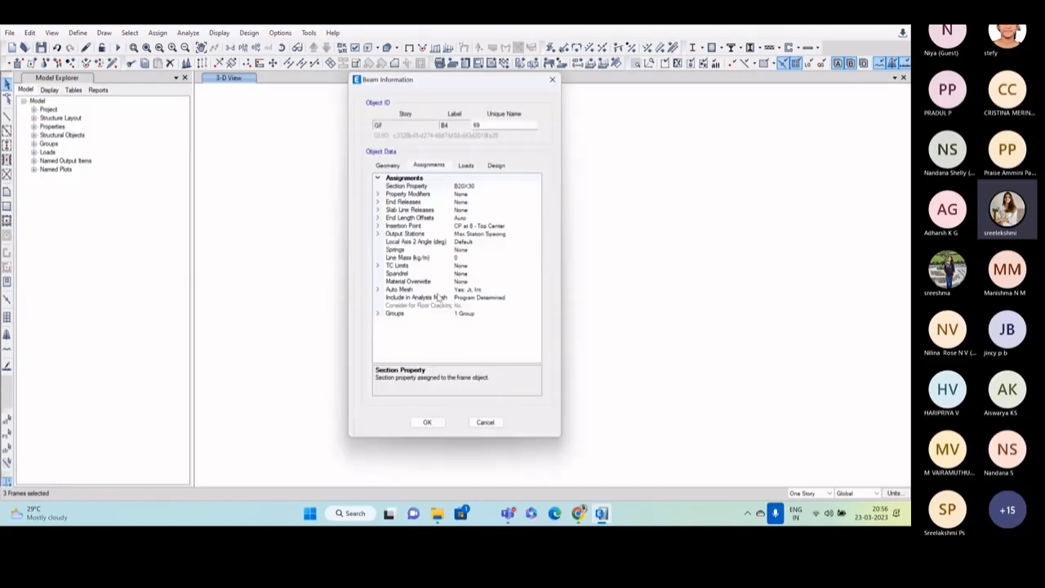
click(478, 186)
click(538, 187)
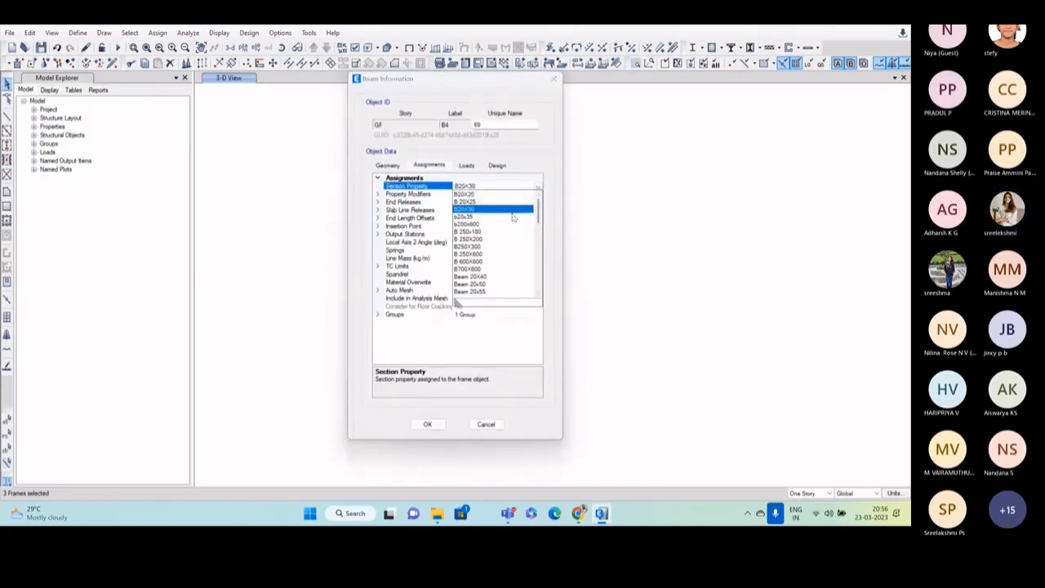
click(480, 283)
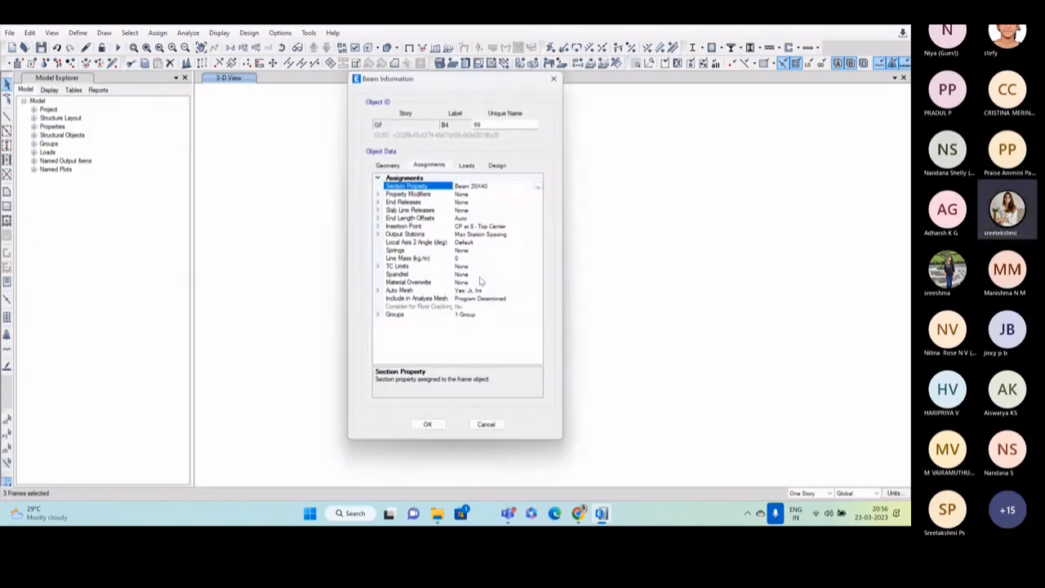
click(428, 424)
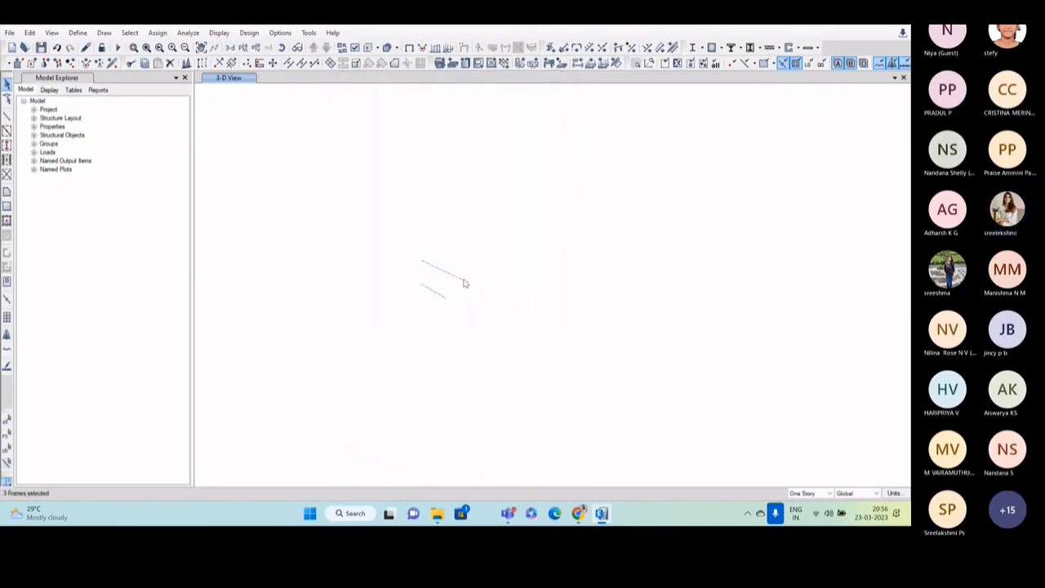
Change the section property of FF beam B19 to Beam 20X40 in its beam information.
right_click(465, 282)
click(493, 186)
click(537, 187)
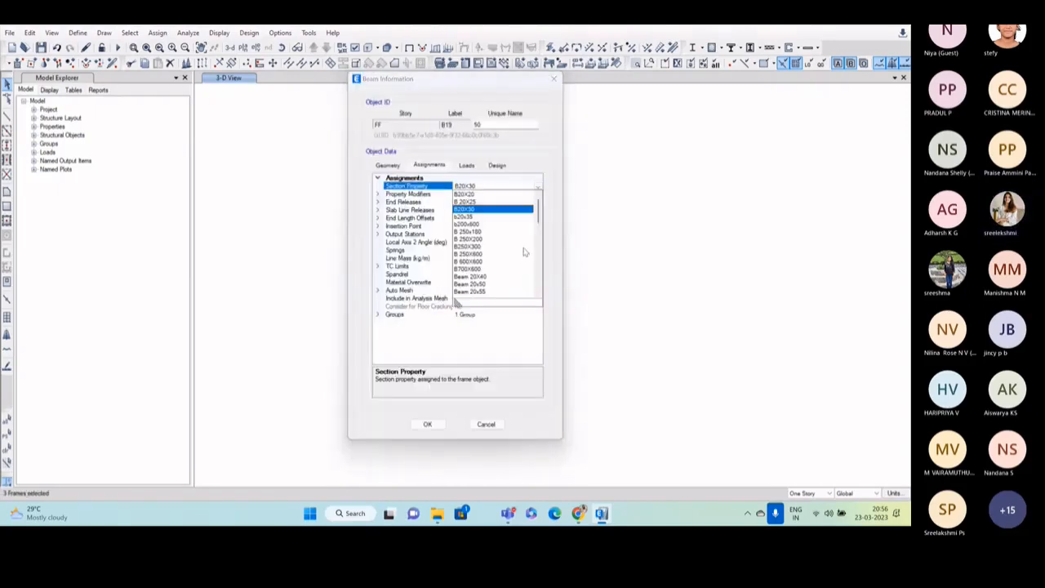
click(487, 279)
click(427, 424)
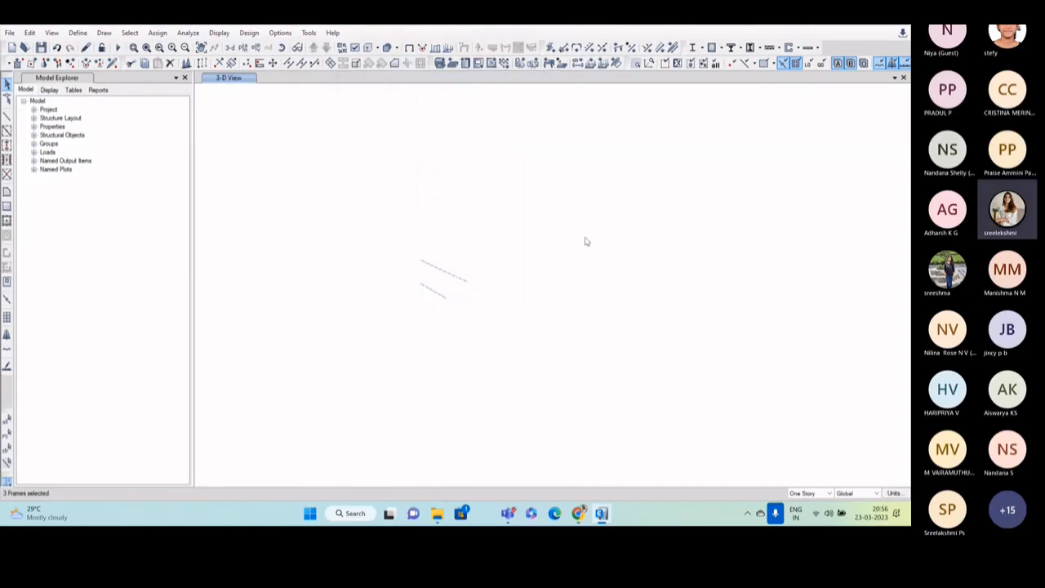
Restore all objects in the 3D view and inspect where the selected beams sit in the full frame.
right_click(594, 225)
click(647, 333)
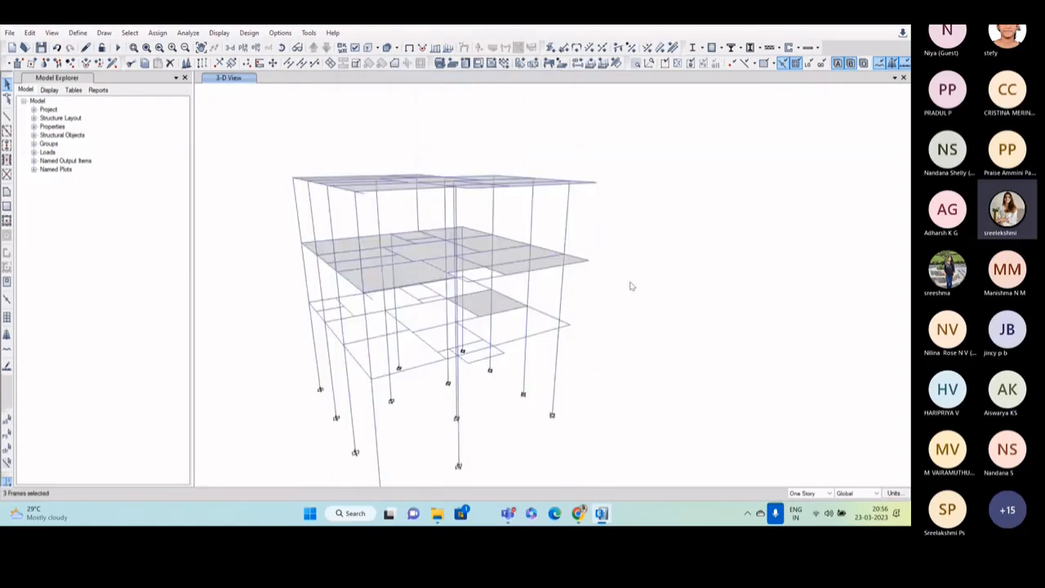
middle_drag(625, 282, 623, 269)
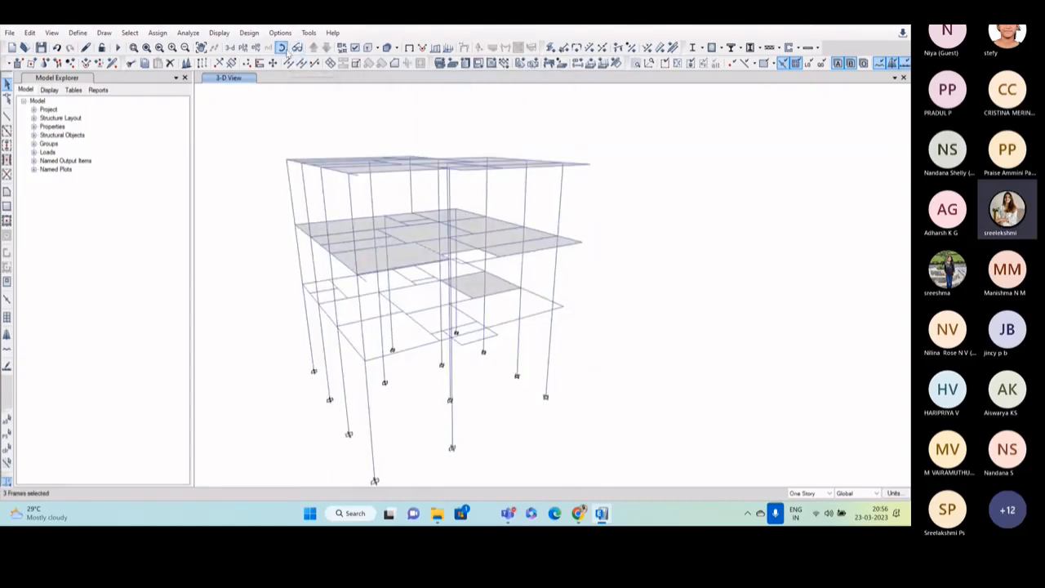
click(282, 48)
mouse_move(527, 318)
mouse_down()
mouse_move(531, 295)
mouse_move(539, 314)
mouse_up()
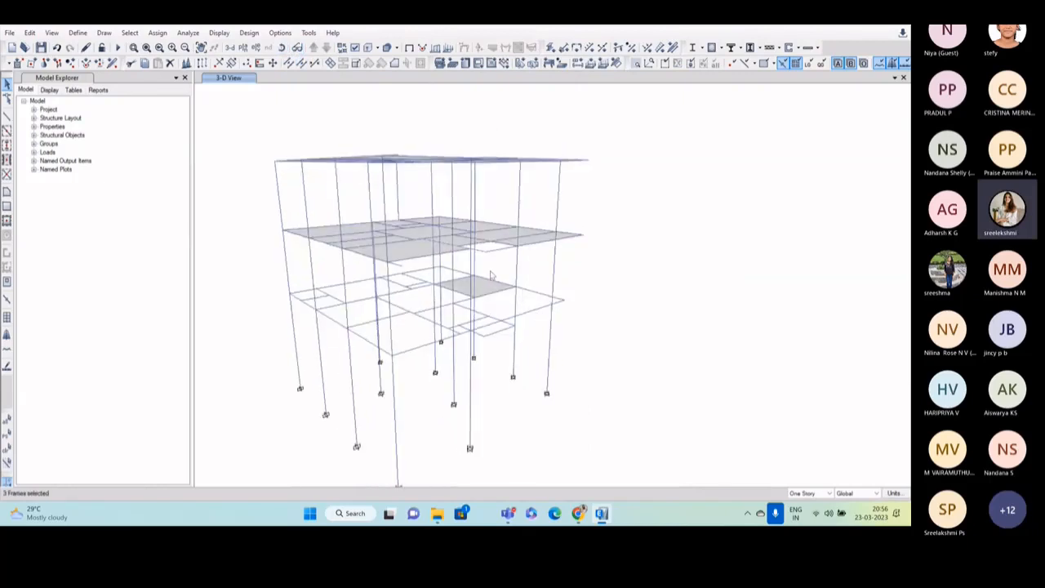
scroll(459, 269, up, 4)
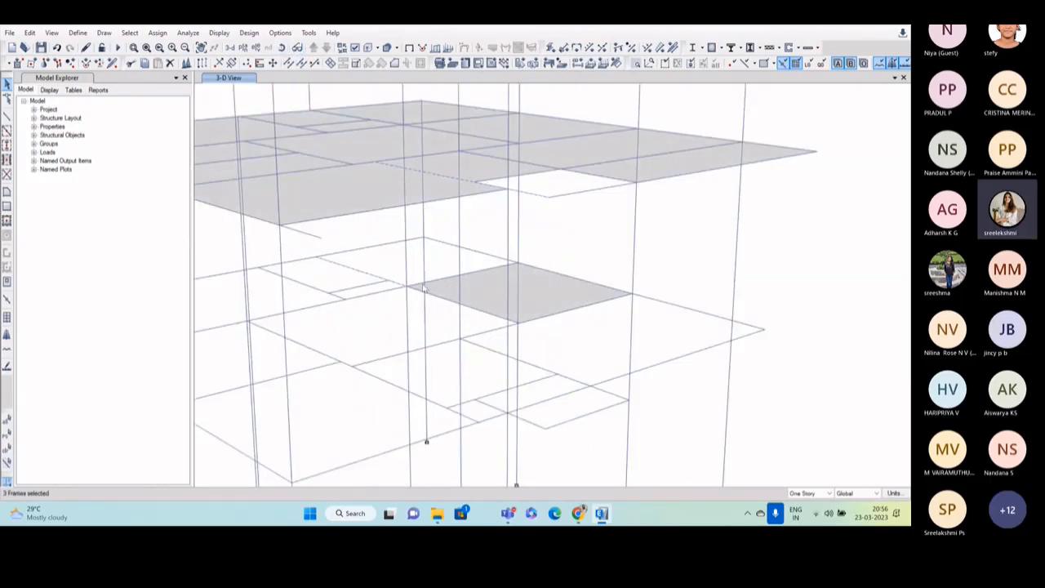
scroll(423, 287, down, 5)
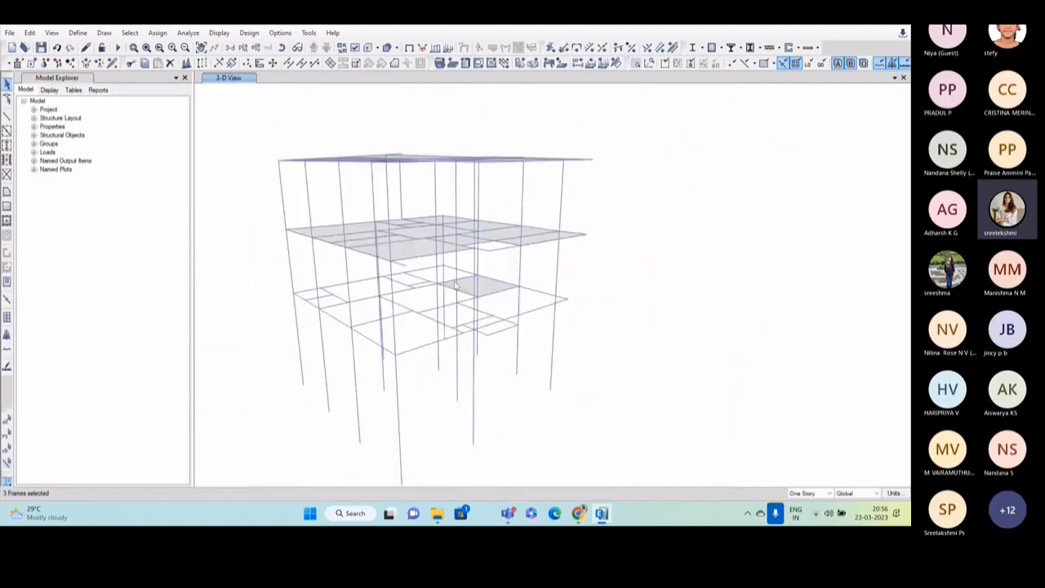
click(282, 50)
drag(556, 280, 551, 301)
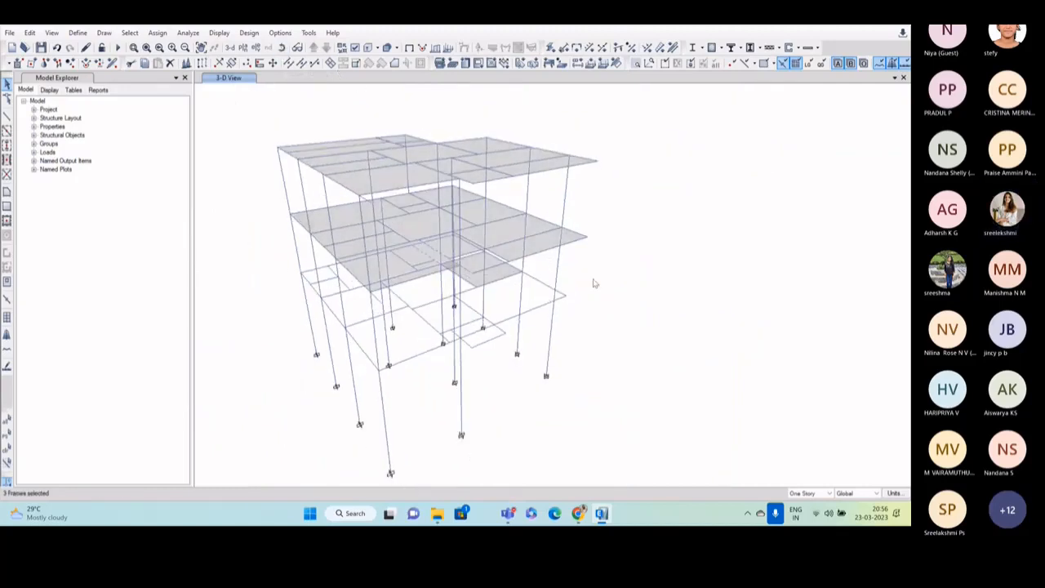
middle_drag(593, 271, 600, 277)
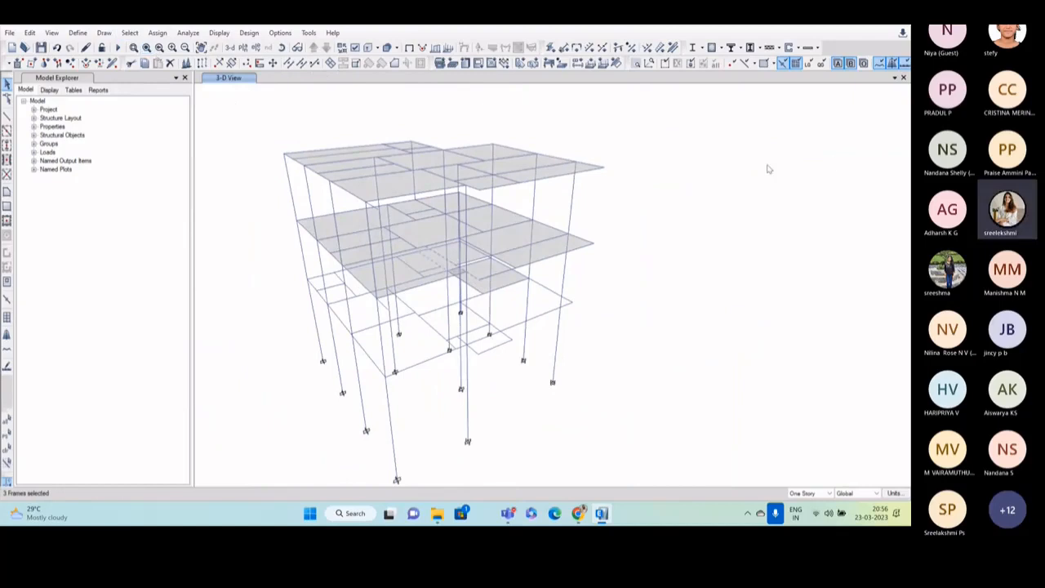
Clear the frame selection, then rerun the analysis and the IS 456:2000 concrete frame design.
key(Escape)
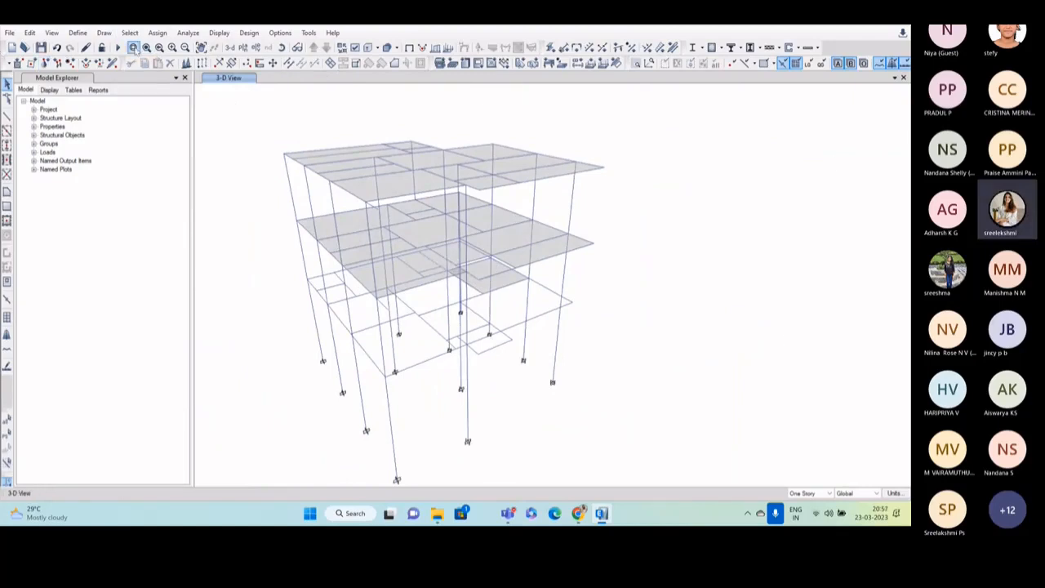
click(117, 49)
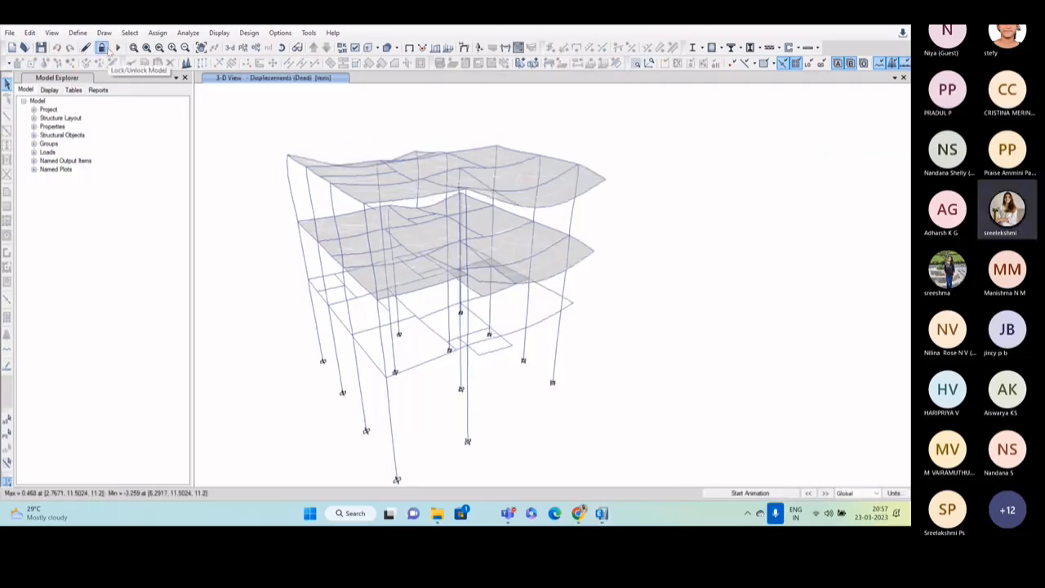
click(715, 47)
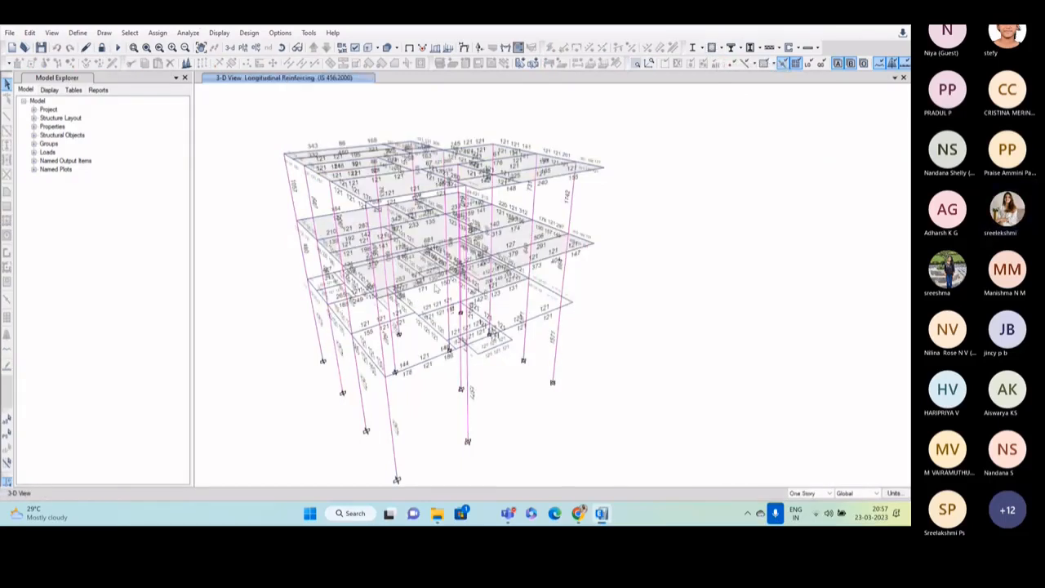
Inspect the FF beam still drawn in red and check its concrete beam design information for each load combination.
scroll(533, 249, up, 5)
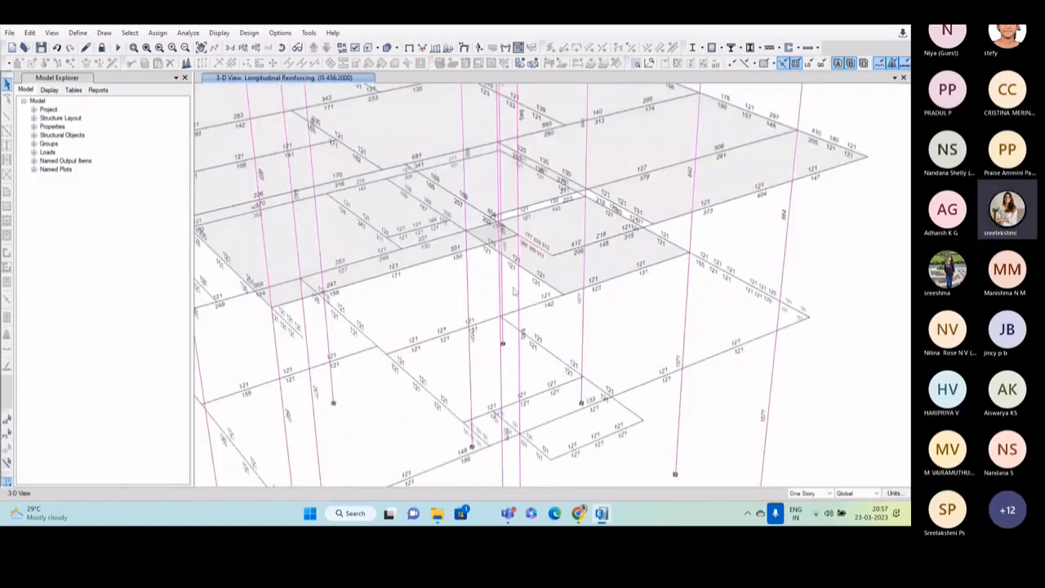
scroll(487, 280, up, 3)
scroll(498, 261, up, 3)
click(516, 243)
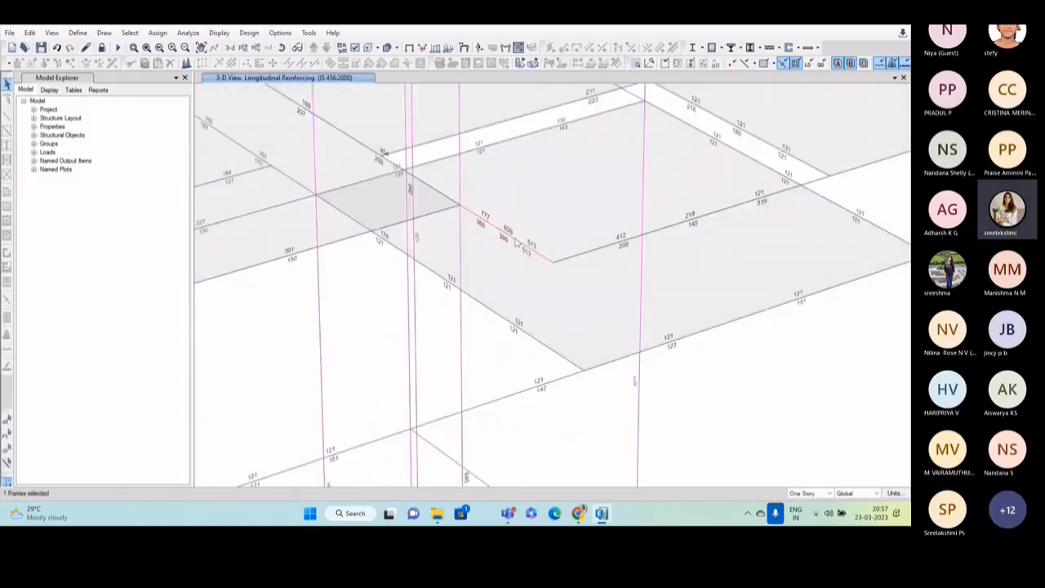
right_click(517, 244)
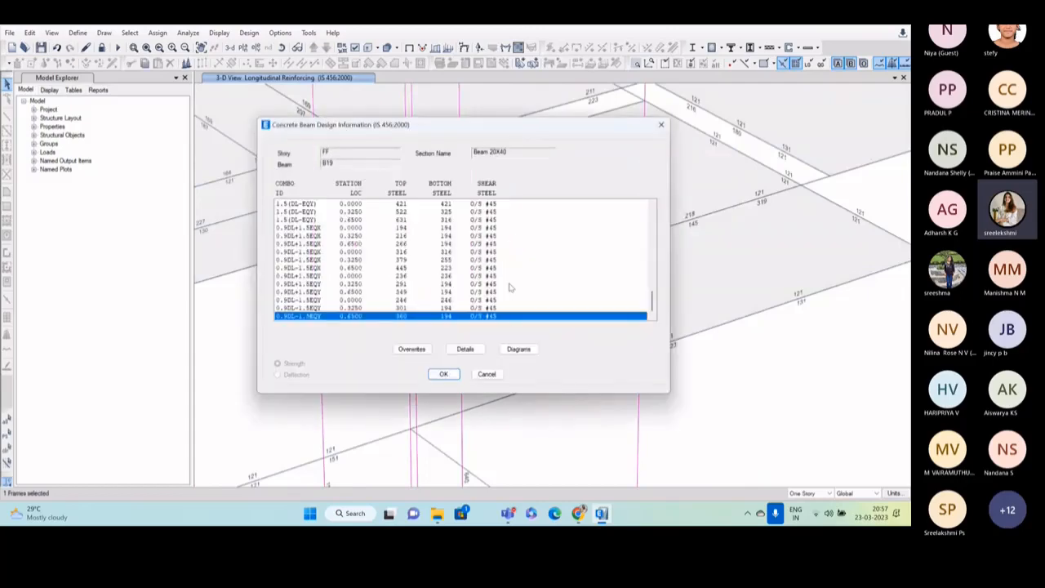
click(660, 124)
scroll(660, 131, down, 10)
middle_drag(545, 321, 532, 299)
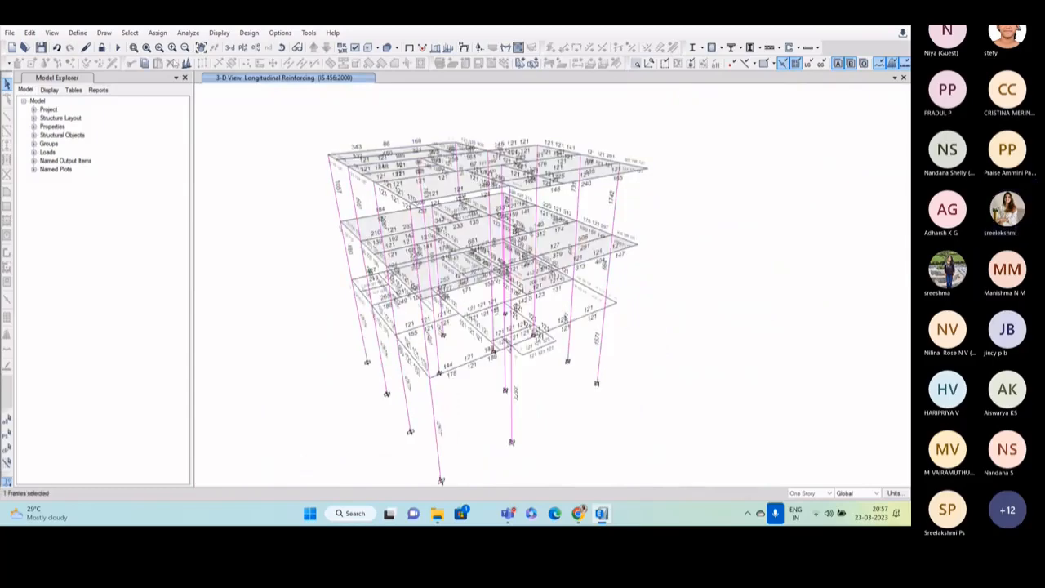
Unlock the model, select FF beam B19 and the beam in line with it, and join them into one frame.
click(101, 49)
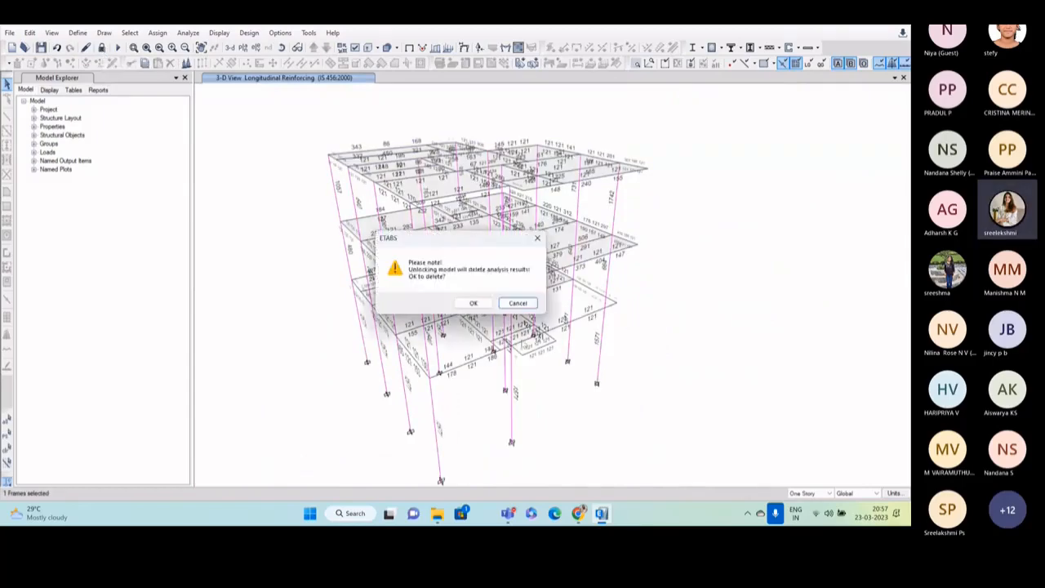
click(472, 303)
scroll(517, 270, up, 6)
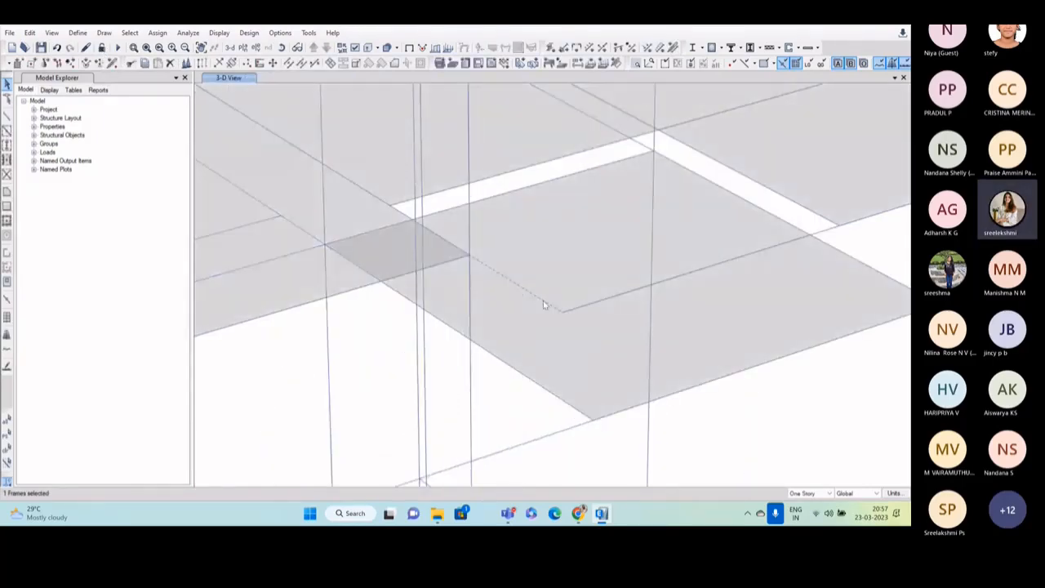
click(601, 174)
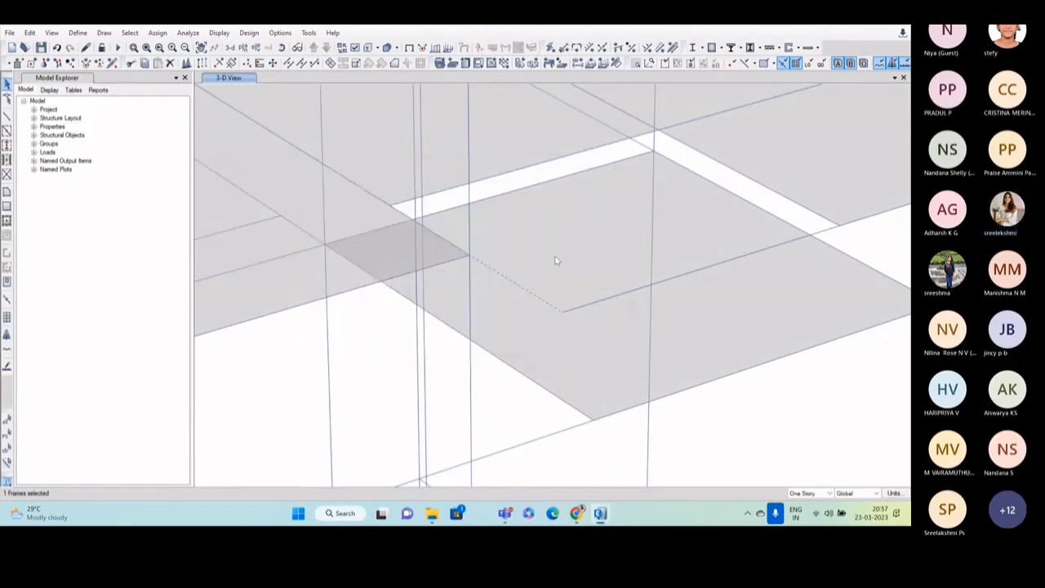
scroll(530, 294, up, 3)
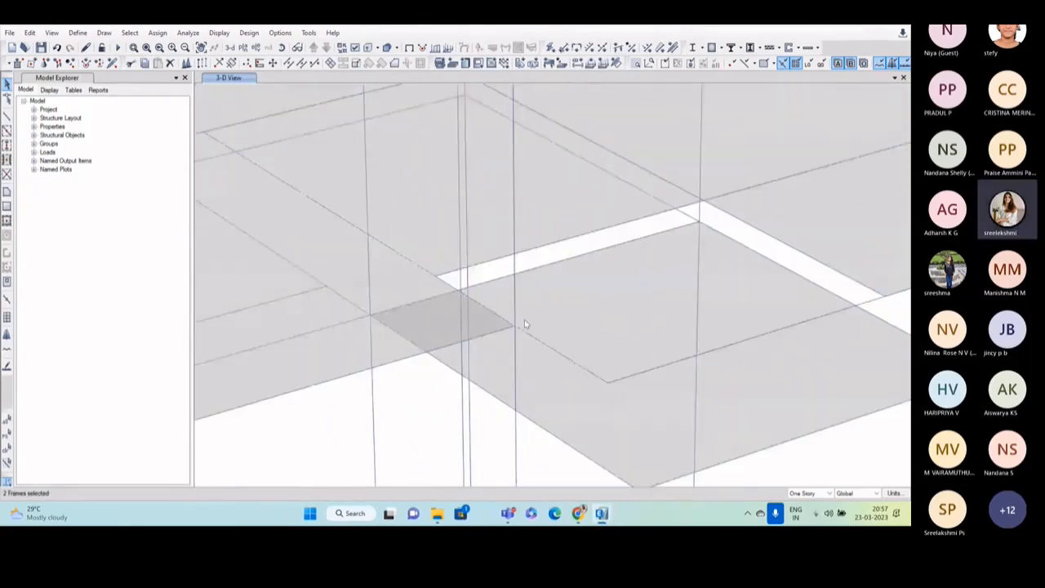
scroll(524, 319, down, 4)
scroll(501, 272, up, 2)
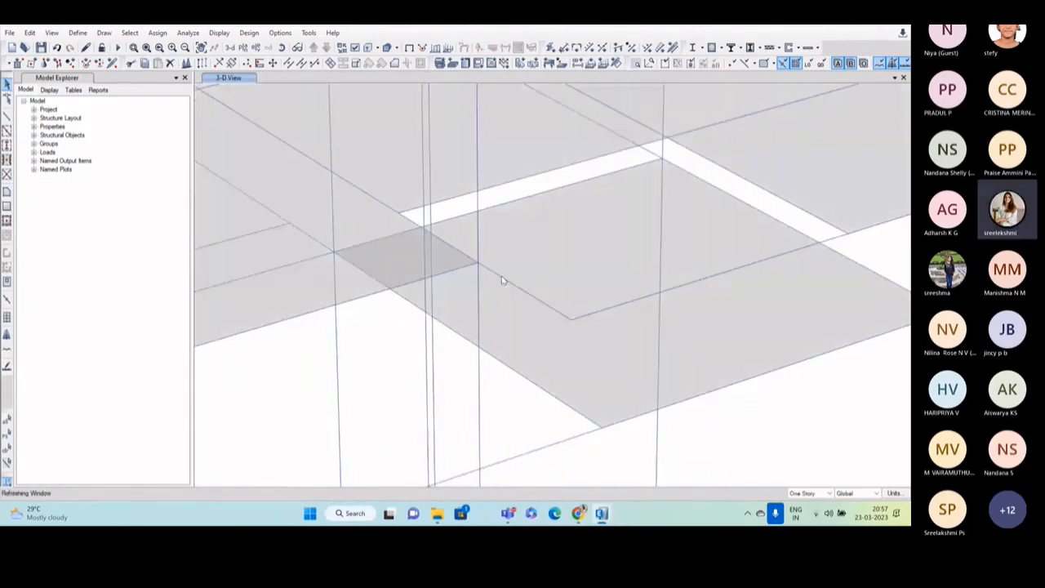
scroll(490, 289, up, 2)
click(555, 306)
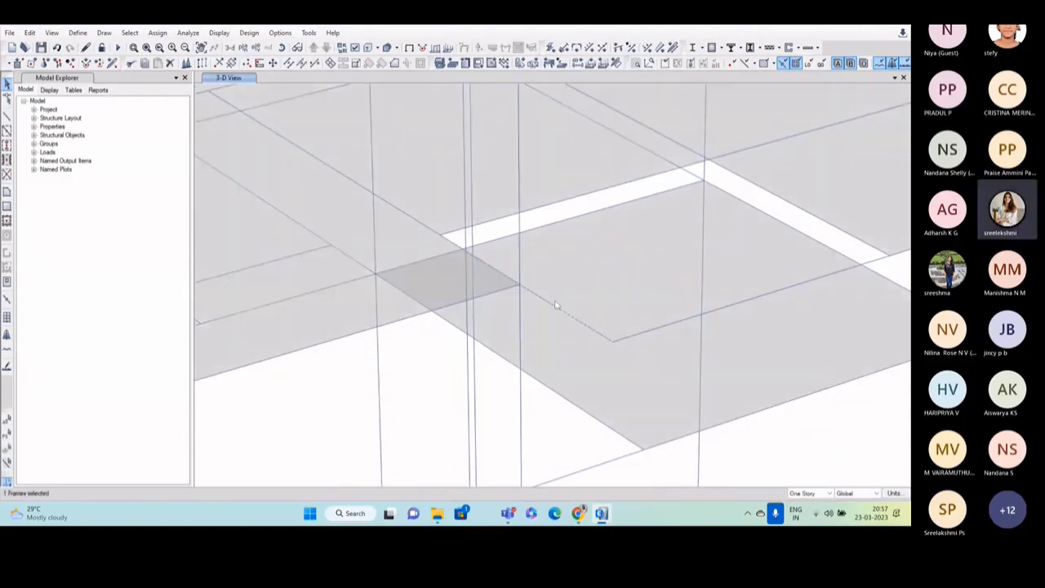
scroll(494, 270, down, 2)
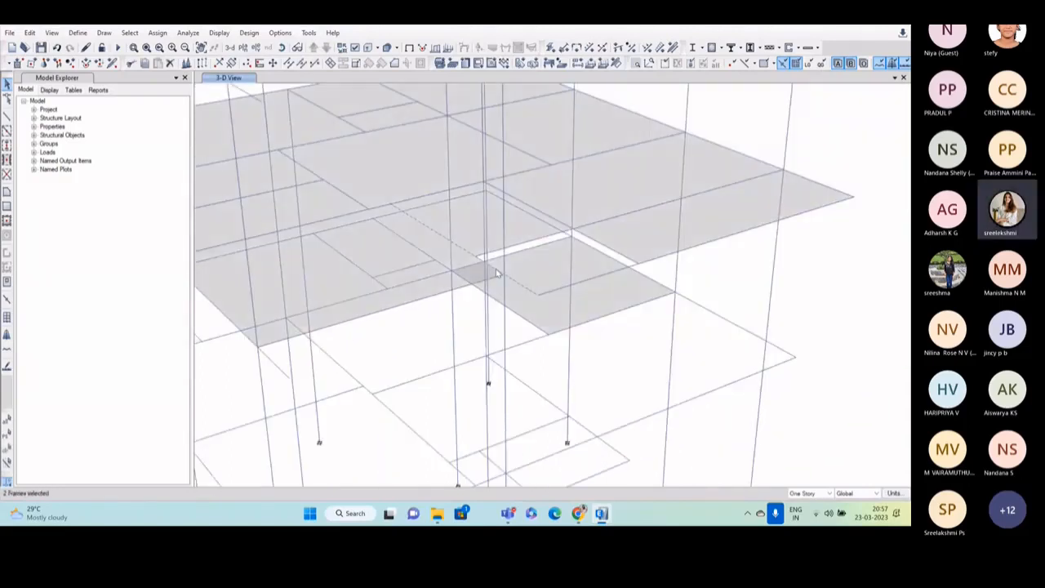
click(301, 63)
Rerun the analysis and concrete frame design with the joined beam, then select that beam to check it.
scroll(438, 235, down, 4)
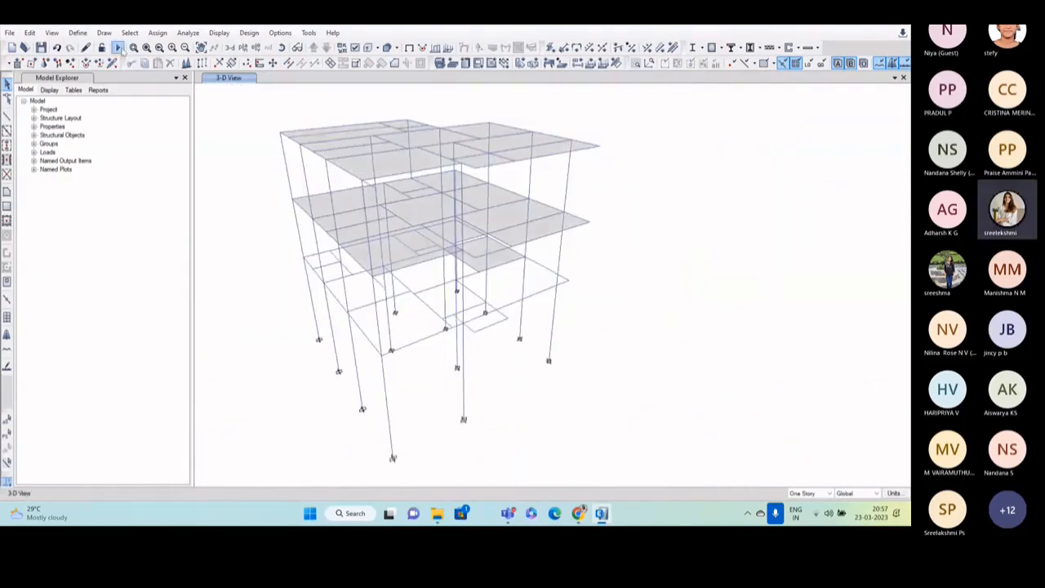
click(118, 48)
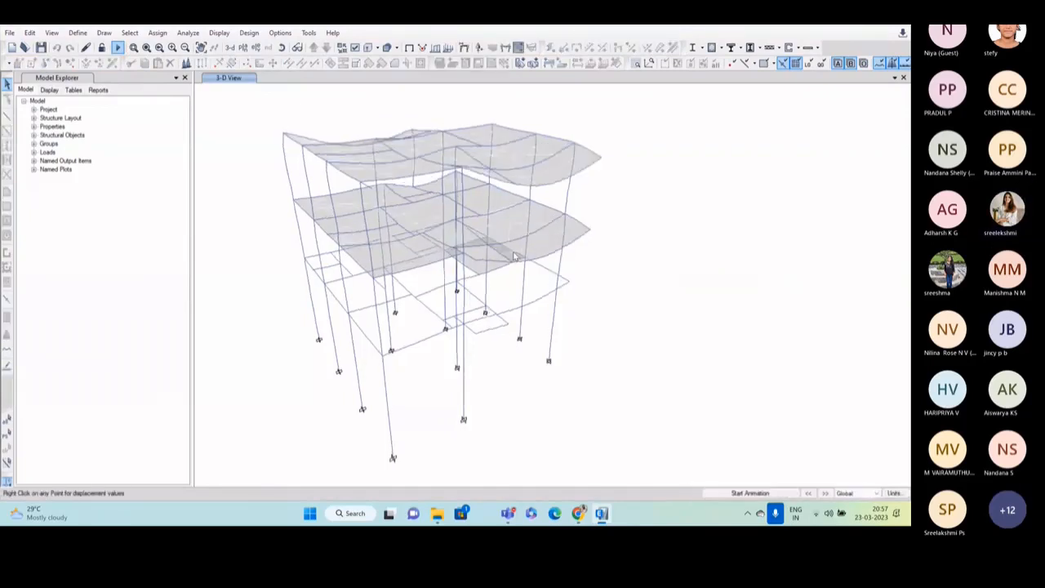
click(712, 47)
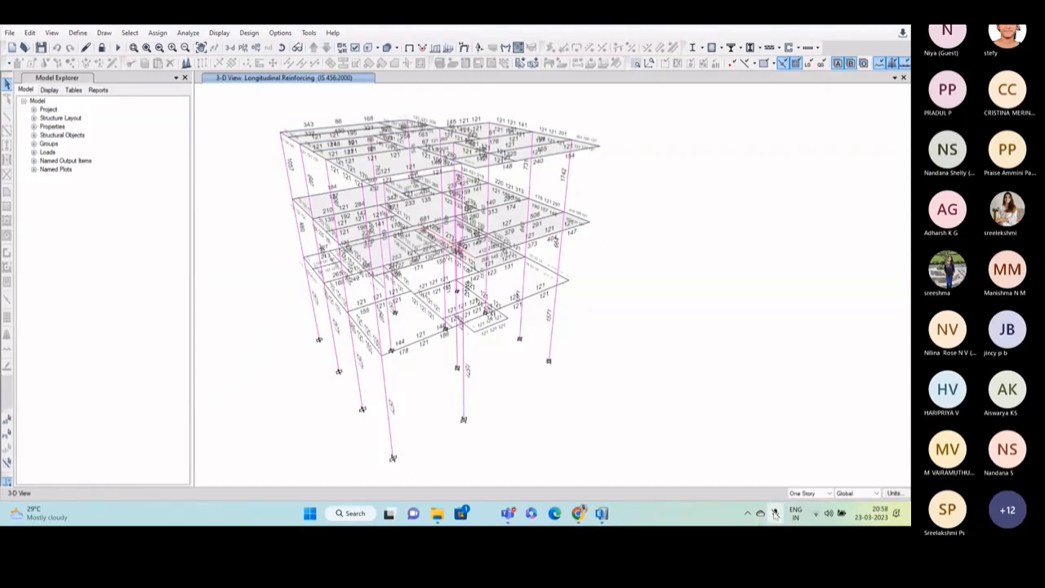
scroll(457, 245, up, 4)
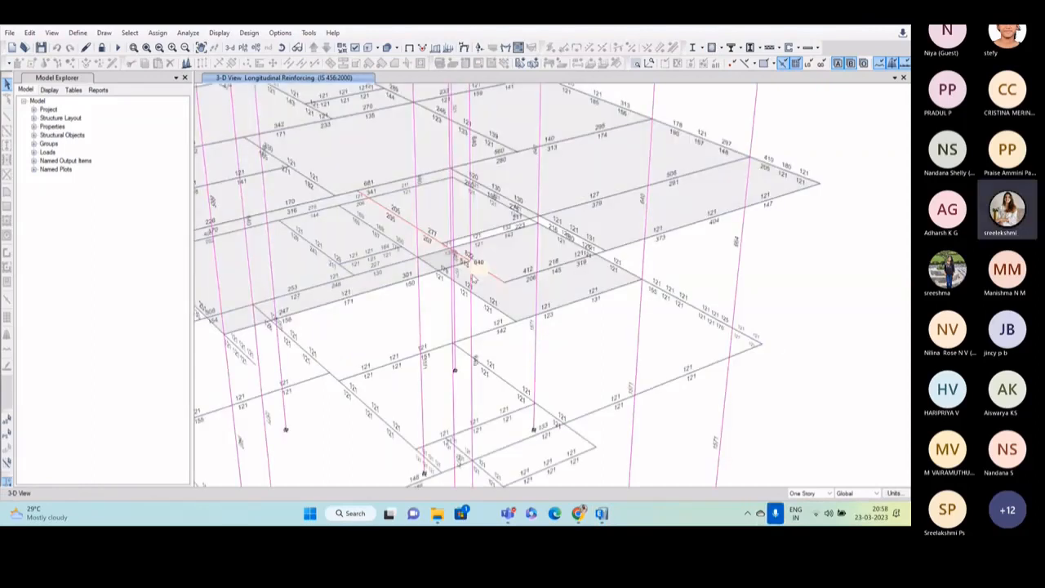
click(422, 282)
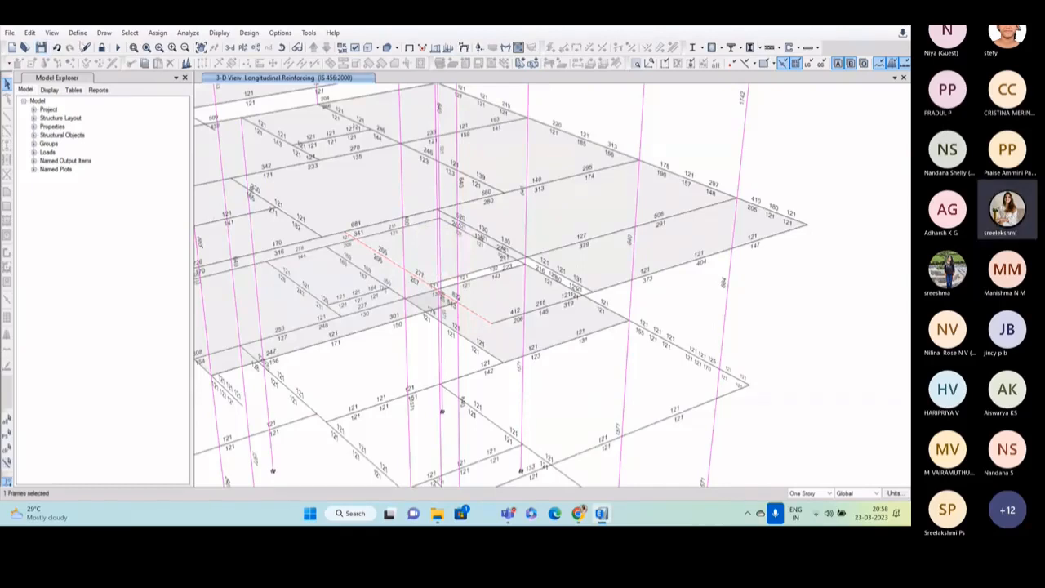
Unlock the model and divide the joined FF beam by breaking it at intersections with selected frames and joints.
click(101, 48)
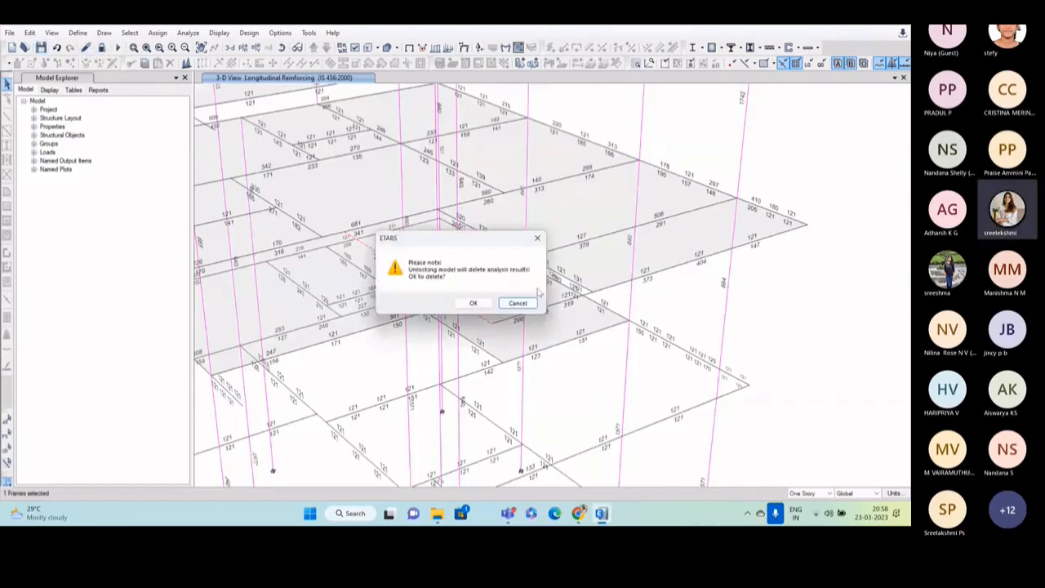
click(473, 302)
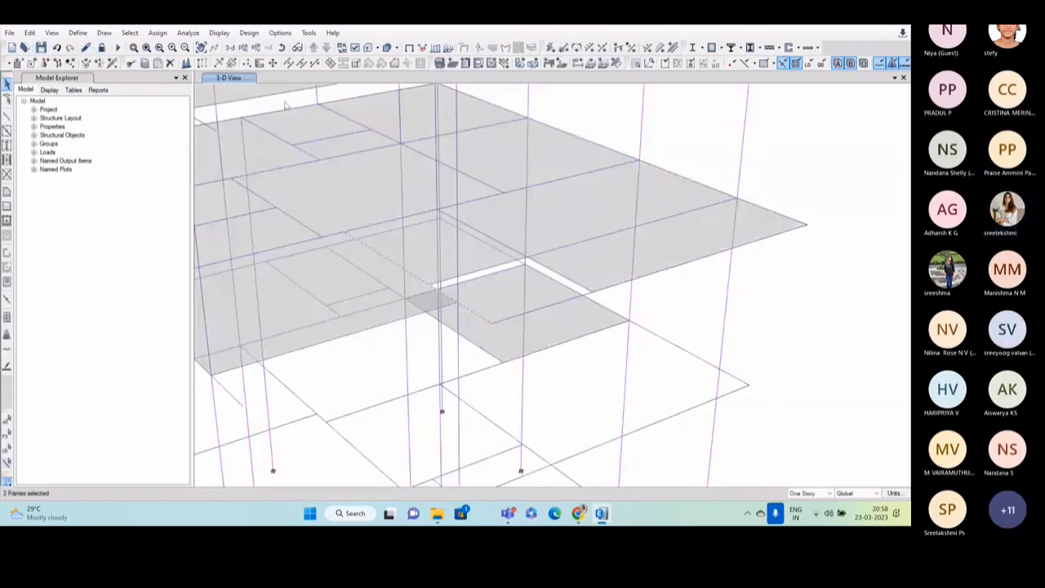
click(288, 64)
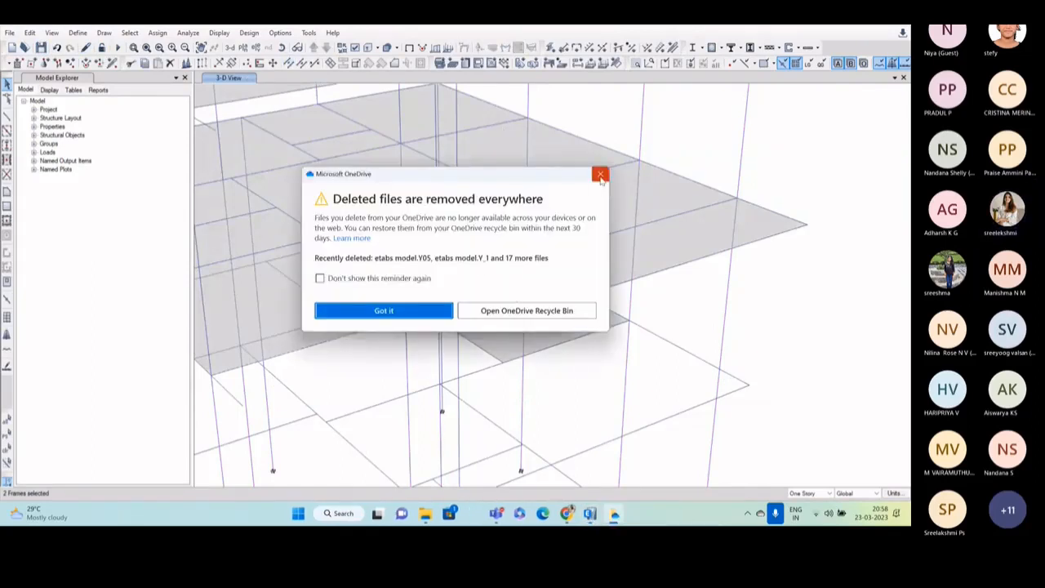
click(600, 176)
click(398, 262)
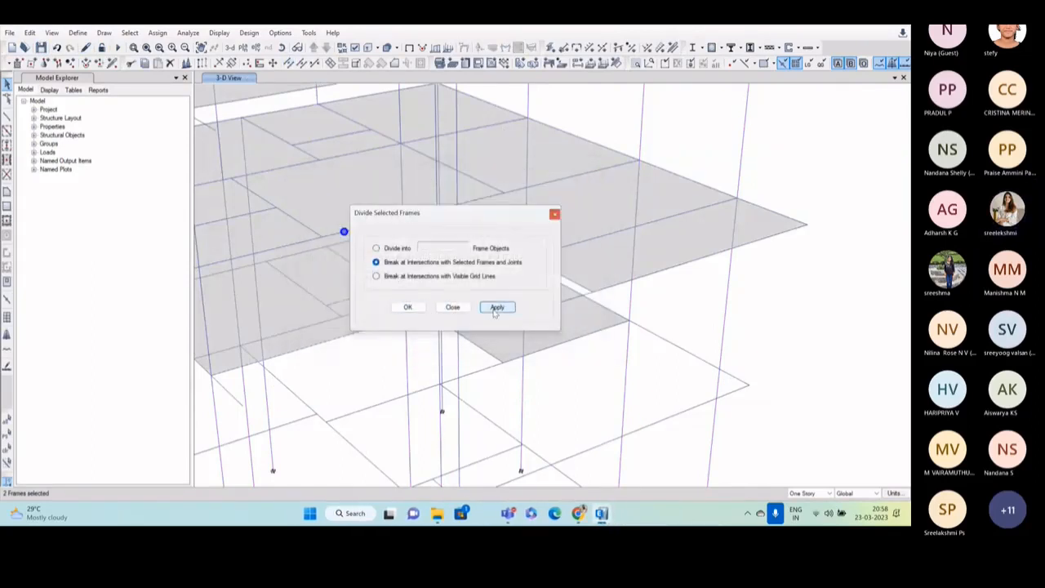
click(407, 307)
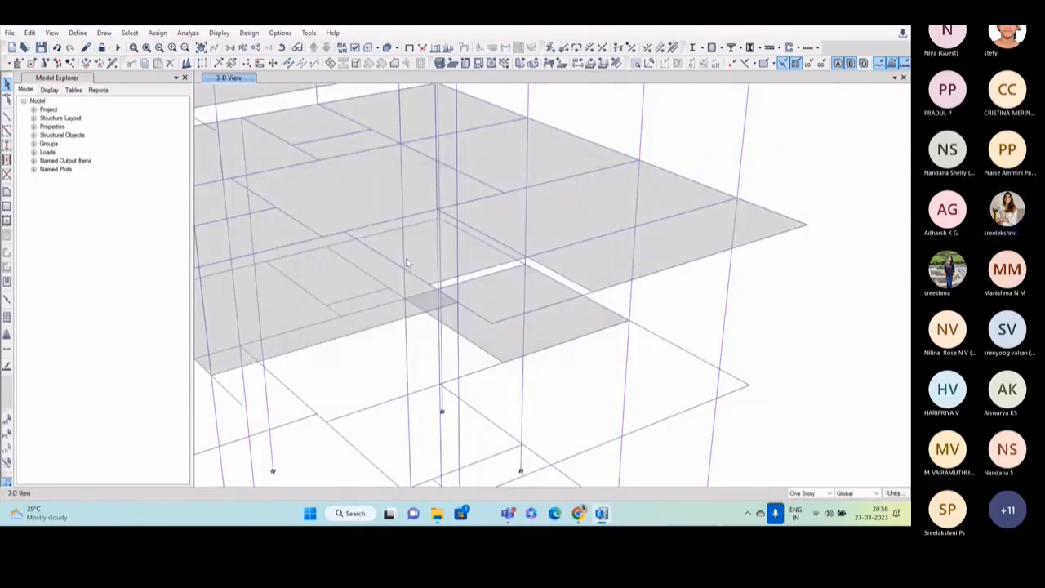
click(477, 318)
right_click(477, 317)
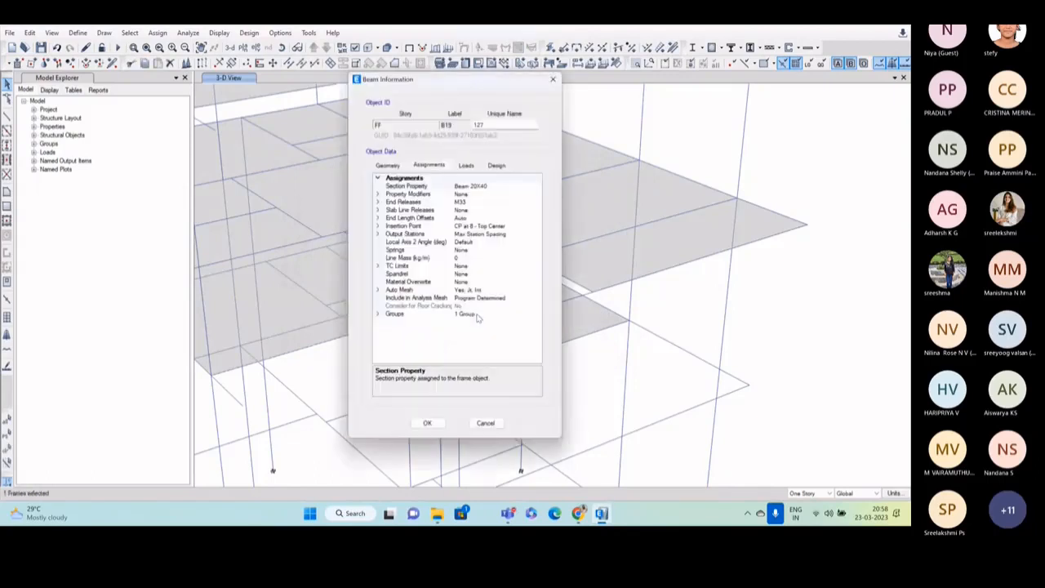
click(506, 187)
click(537, 187)
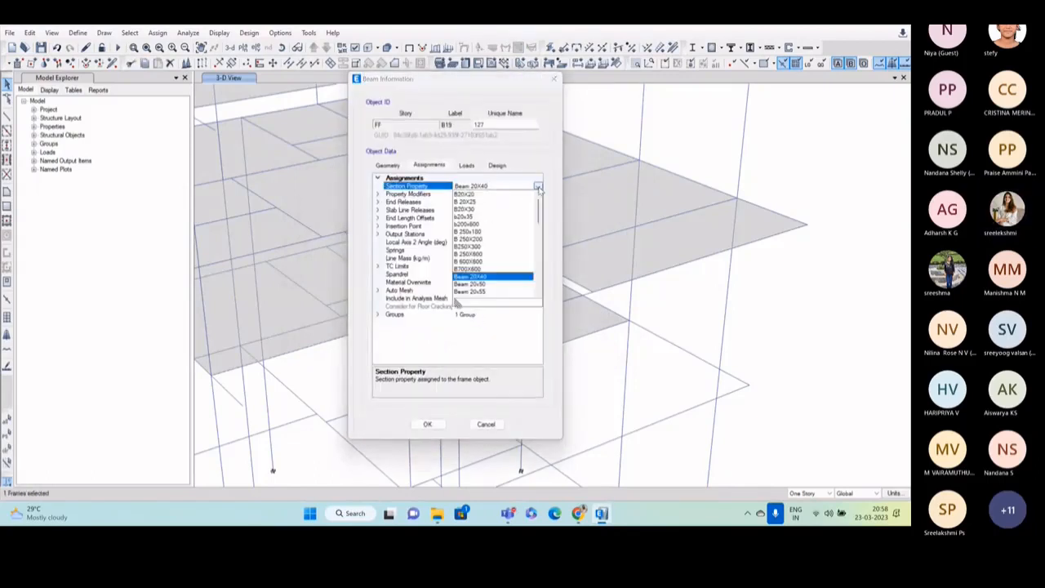
click(553, 81)
click(553, 80)
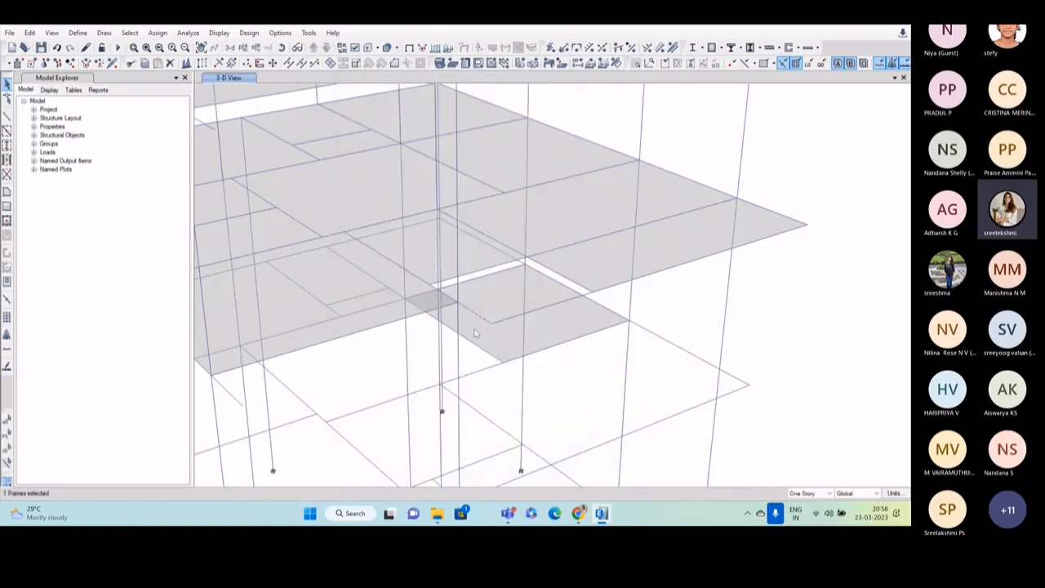
Change the section property of FF beam B19 to Beam 20x50 in its beam information.
right_click(475, 313)
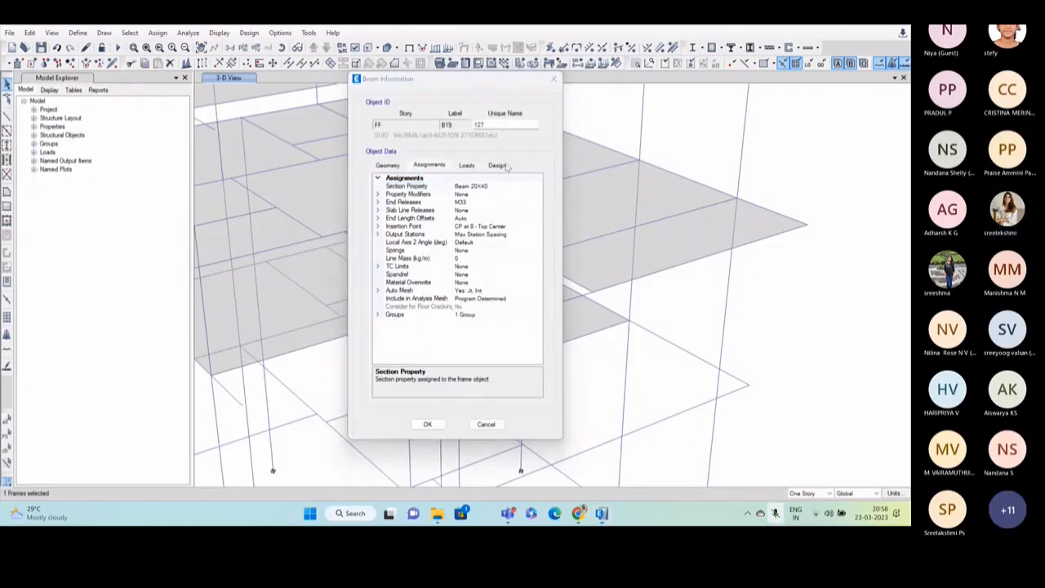
click(504, 187)
click(537, 187)
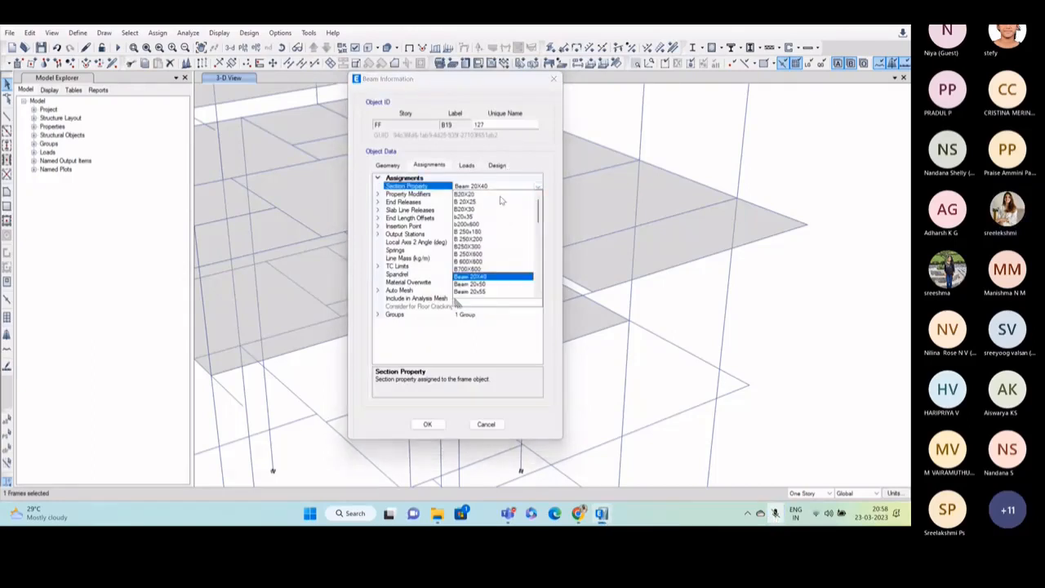
click(488, 284)
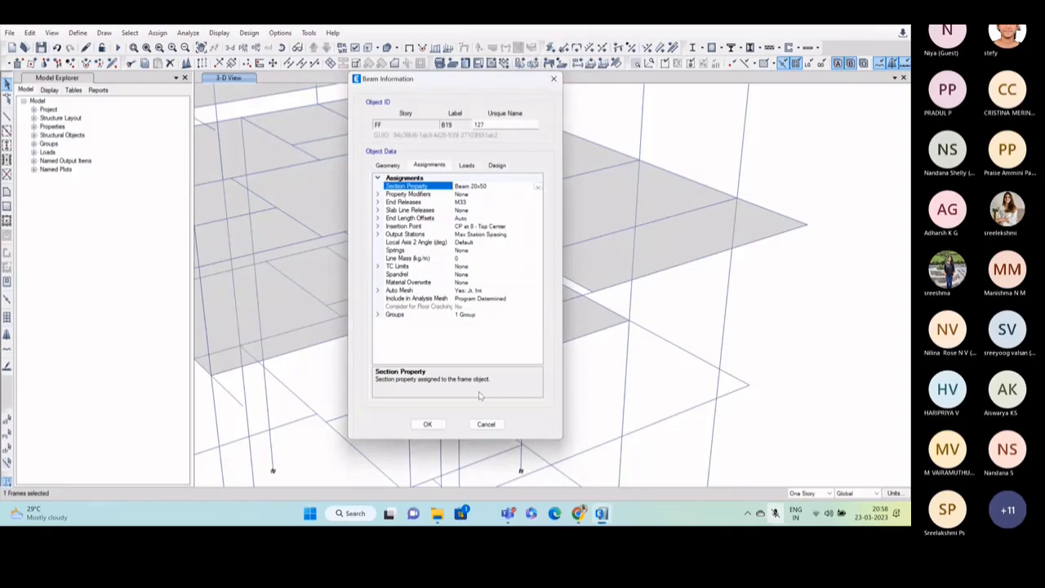
click(427, 423)
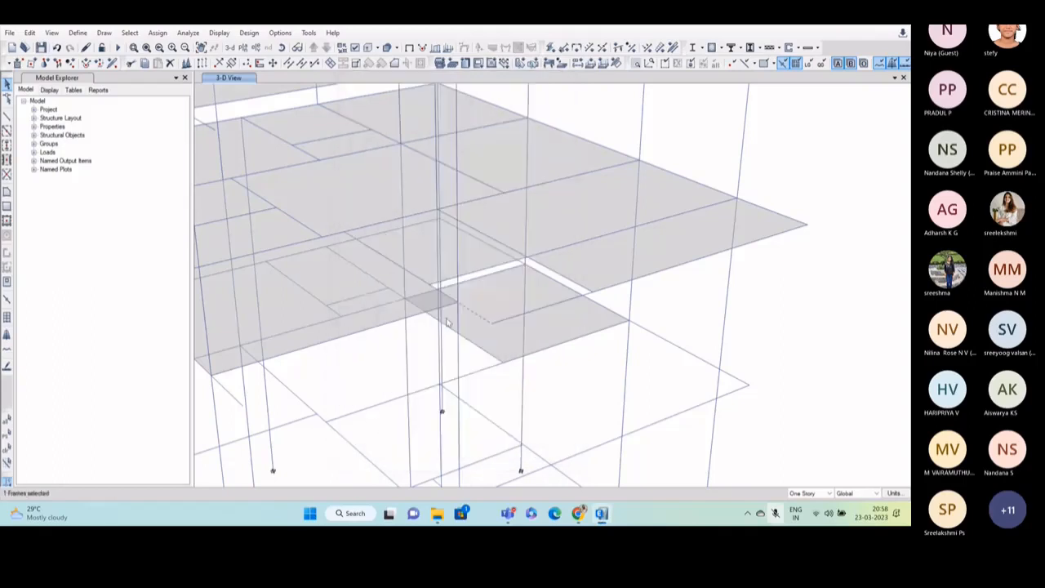
click(776, 515)
Clear the selection and rerun the analysis and the IS 456:2000 concrete frame design with the enlarged beam.
scroll(492, 317, down, 5)
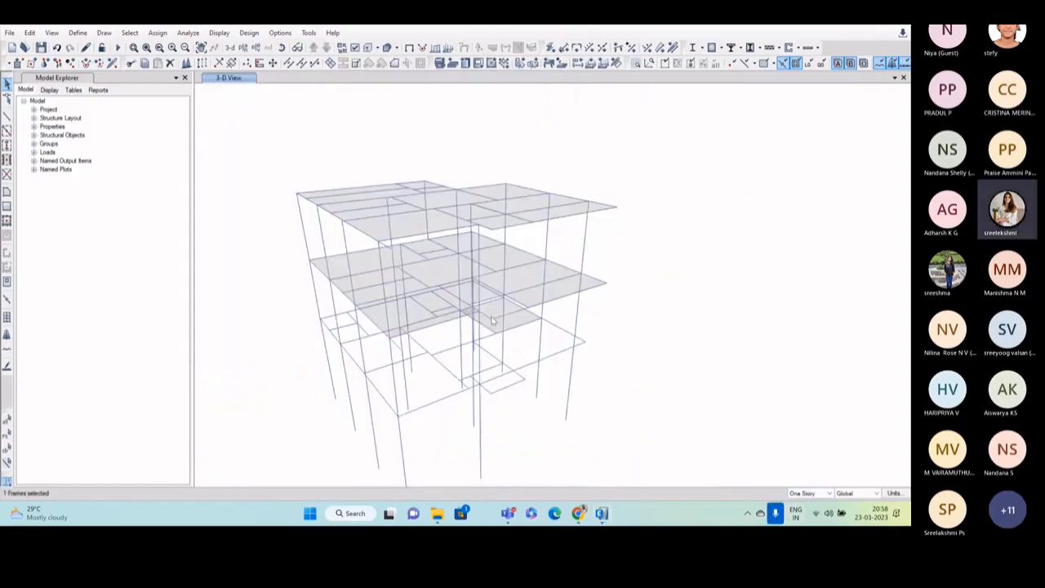
middle_drag(507, 319, 503, 286)
scroll(489, 283, up, 3)
scroll(534, 262, down, 3)
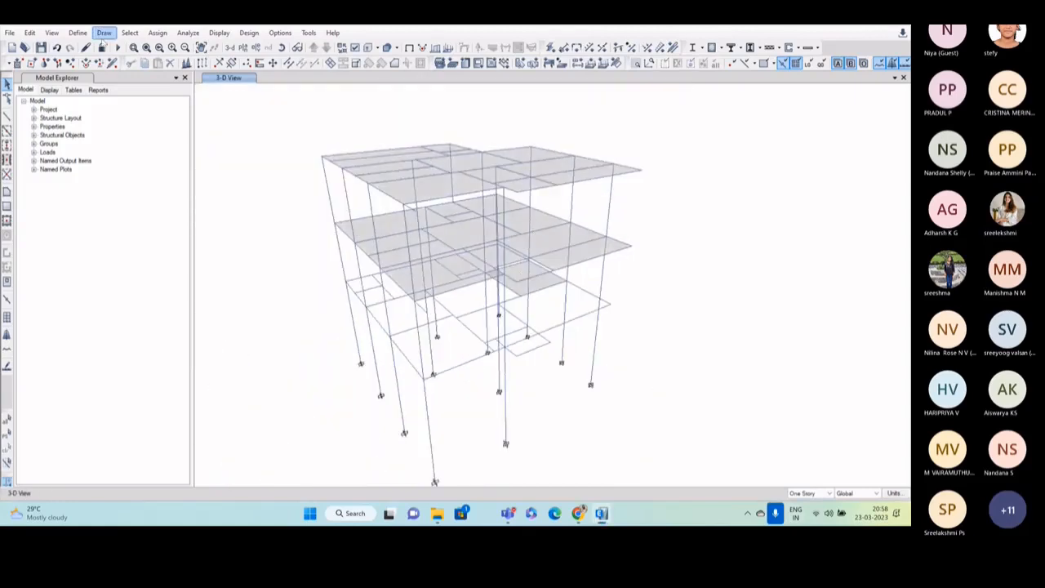
click(117, 45)
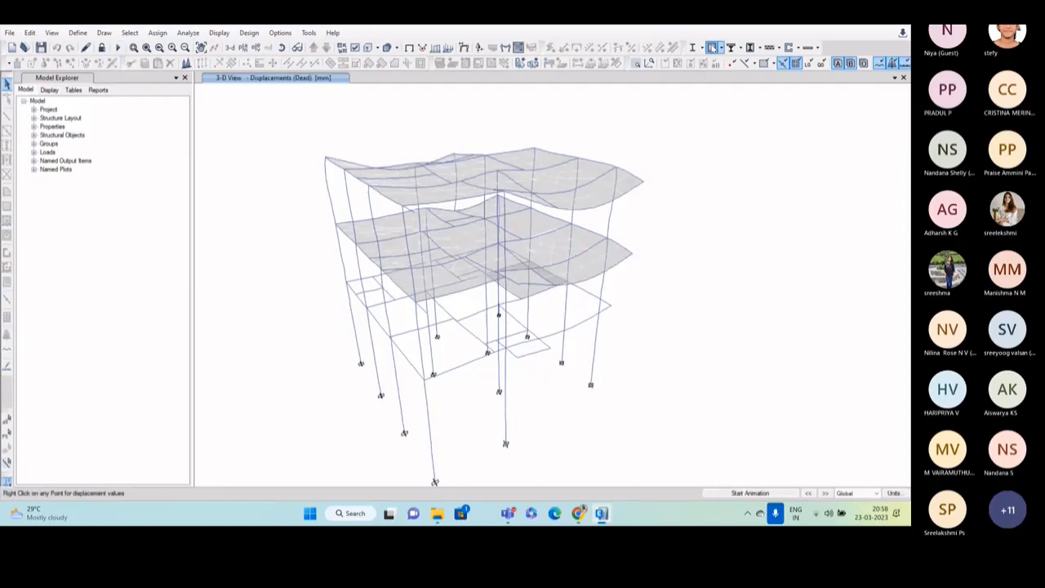
click(711, 46)
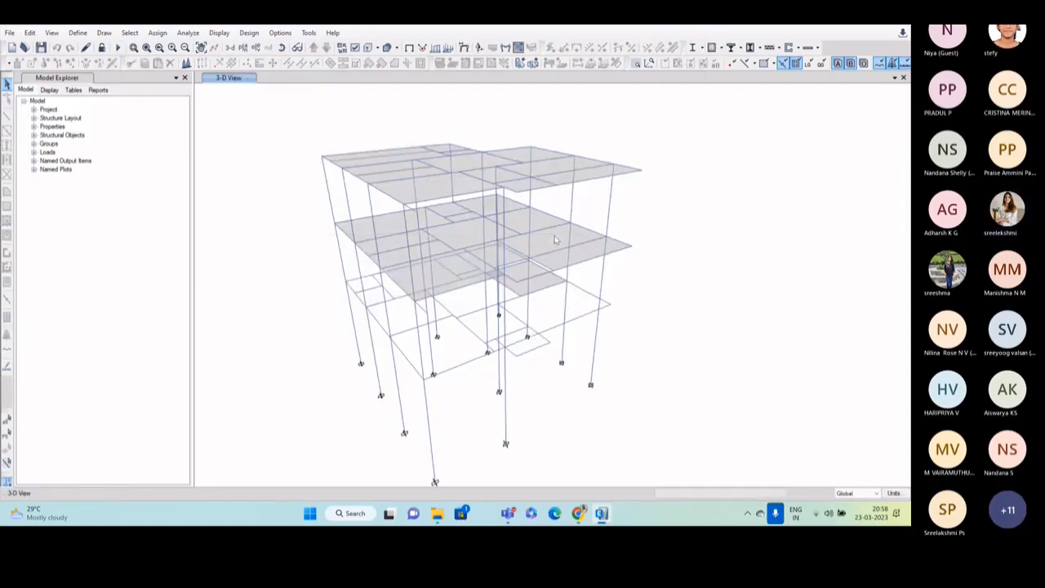
Inspect FF beam B19 and its connection to the column, and check its concrete beam design information for the load combinations.
click(281, 49)
drag(533, 322, 569, 256)
scroll(569, 256, up, 5)
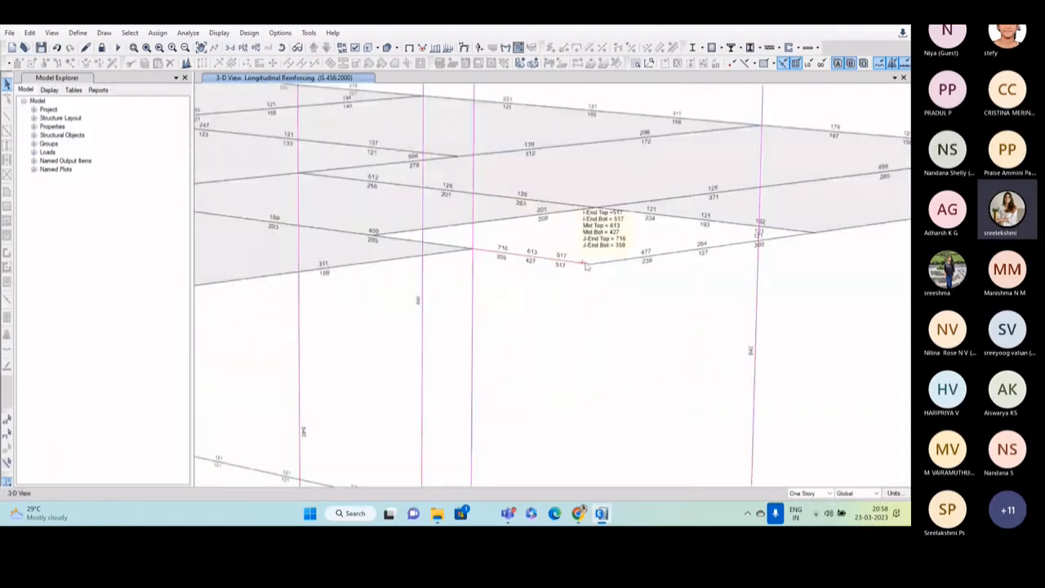
middle_drag(576, 285, 571, 304)
scroll(468, 282, up, 5)
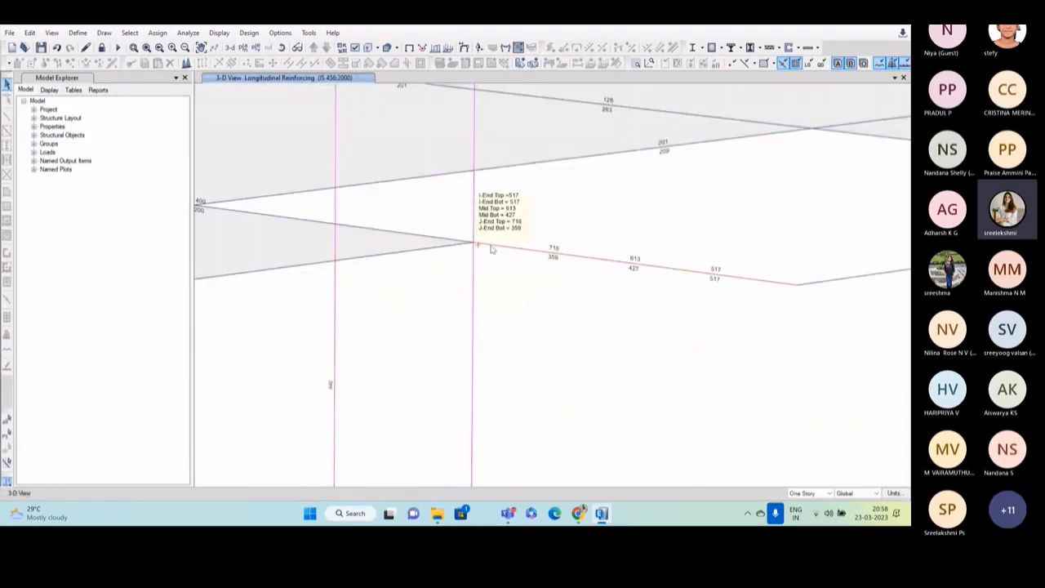
middle_drag(640, 304, 522, 287)
middle_drag(446, 264, 498, 316)
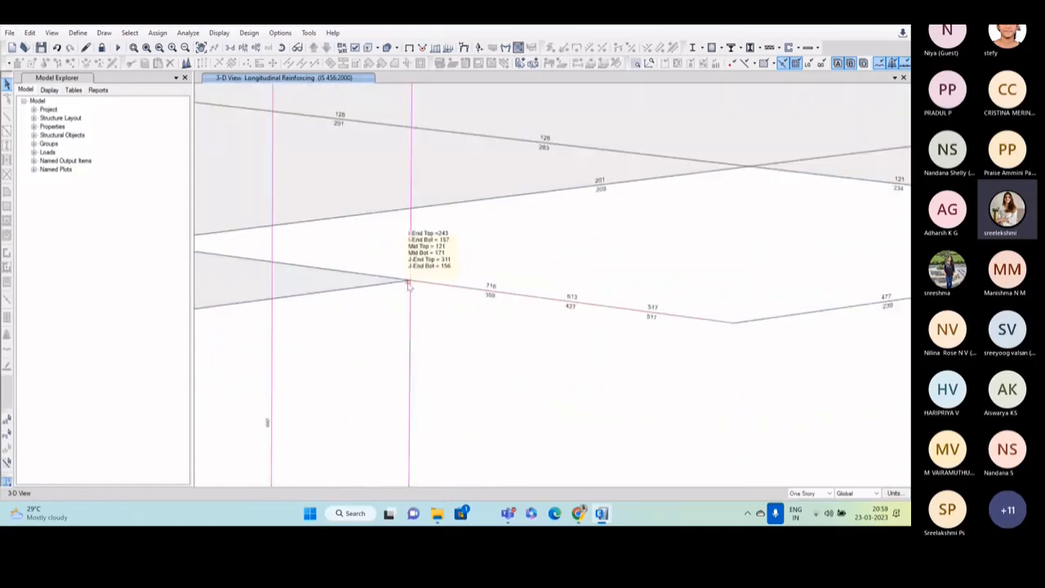
scroll(412, 278, up, 3)
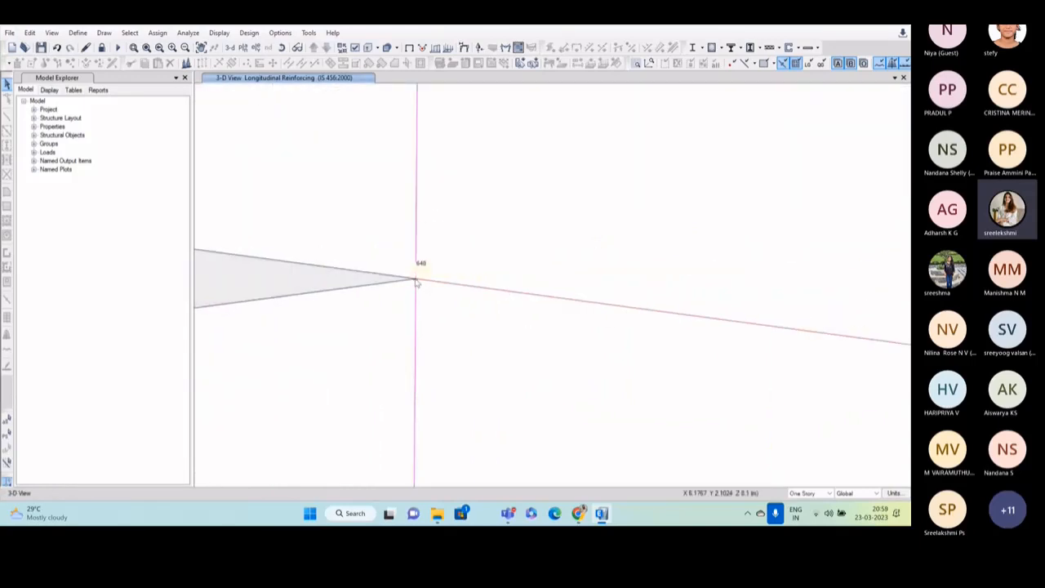
scroll(420, 263, down, 5)
scroll(544, 285, down, 3)
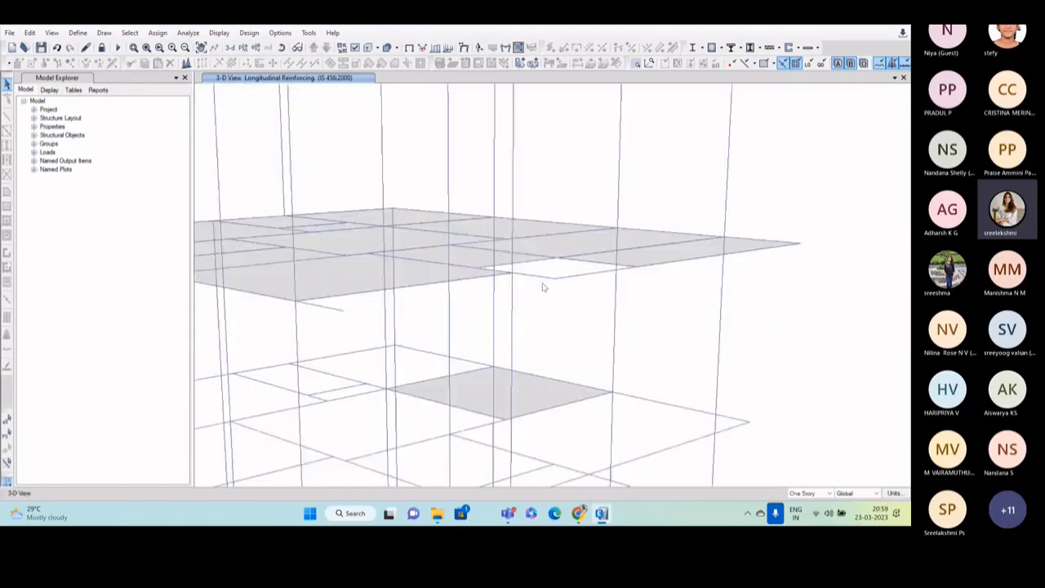
right_click(527, 276)
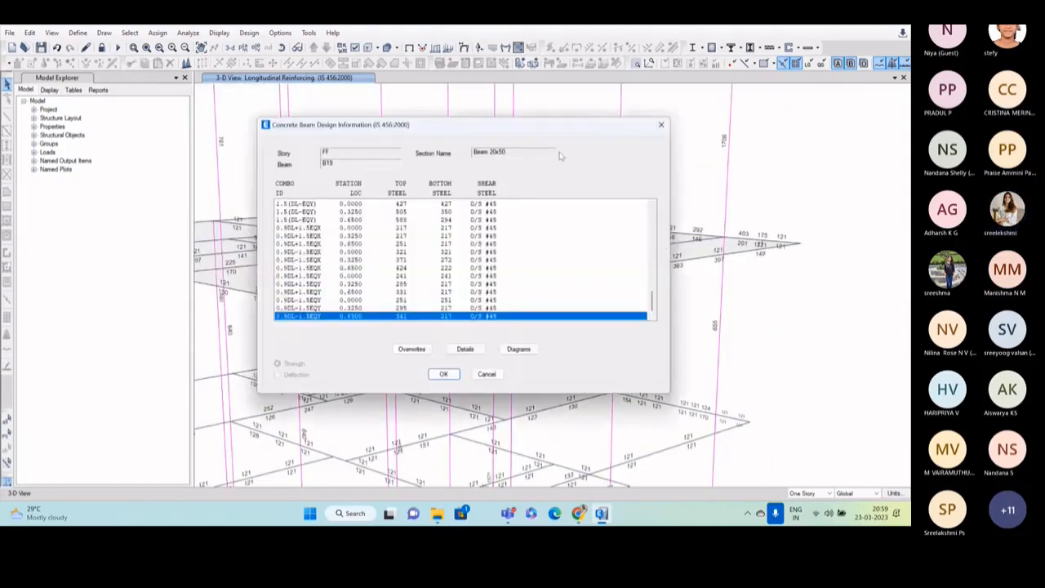
click(443, 374)
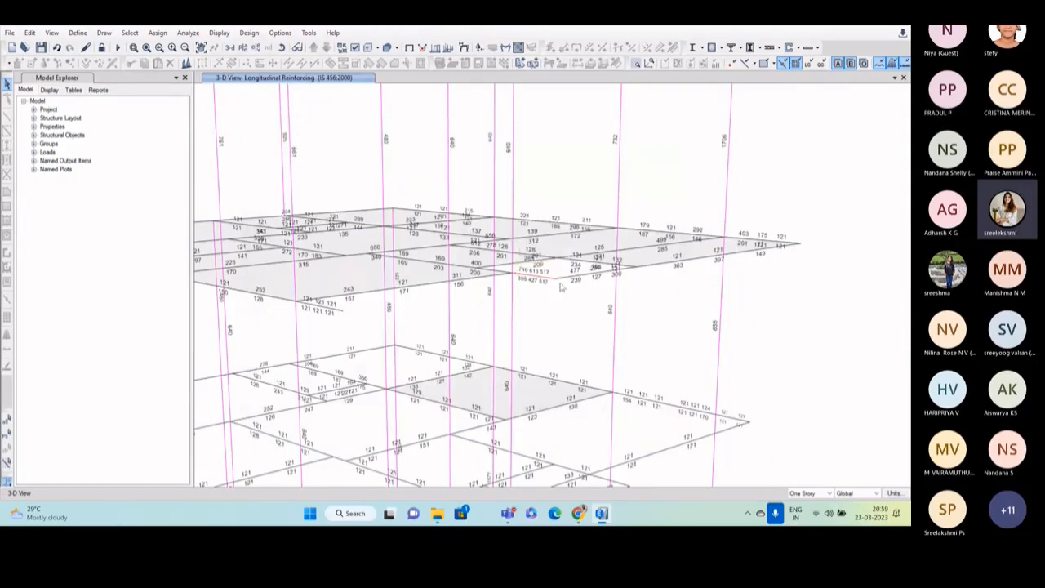
Examine the failed FF beam's position and its connections to the neighbouring beams and columns from several angles in the 3D view.
scroll(560, 286, down, 3)
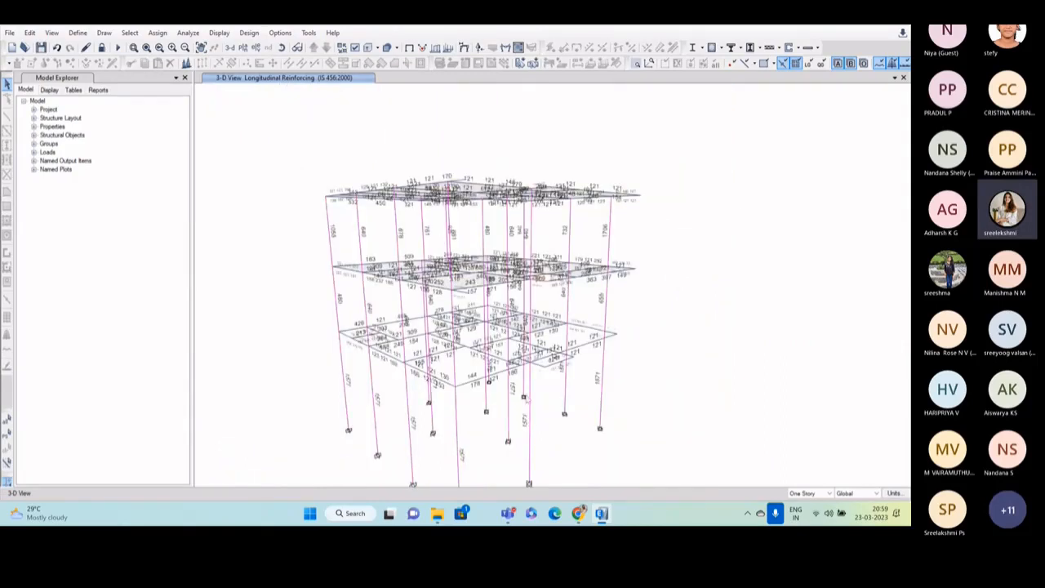
middle_drag(524, 394, 501, 345)
click(281, 47)
drag(566, 259, 525, 310)
scroll(432, 281, up, 5)
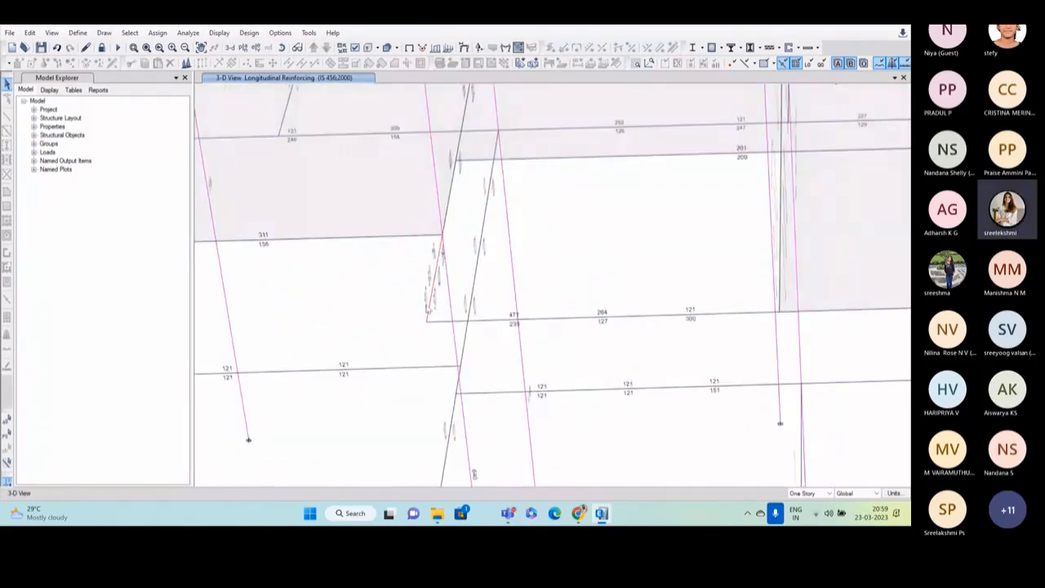
scroll(433, 280, down, 5)
scroll(652, 398, up, 5)
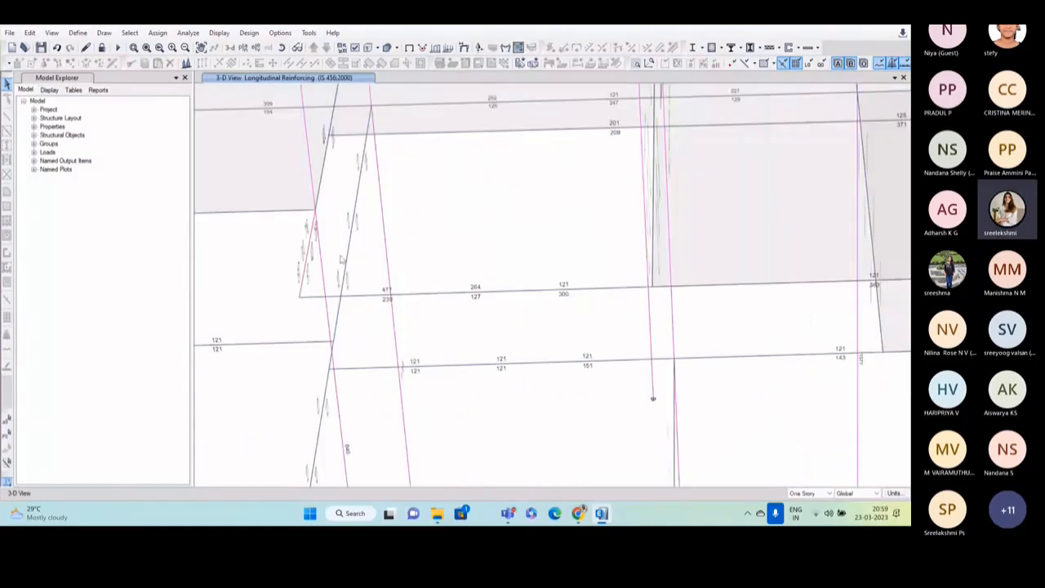
scroll(383, 314, down, 6)
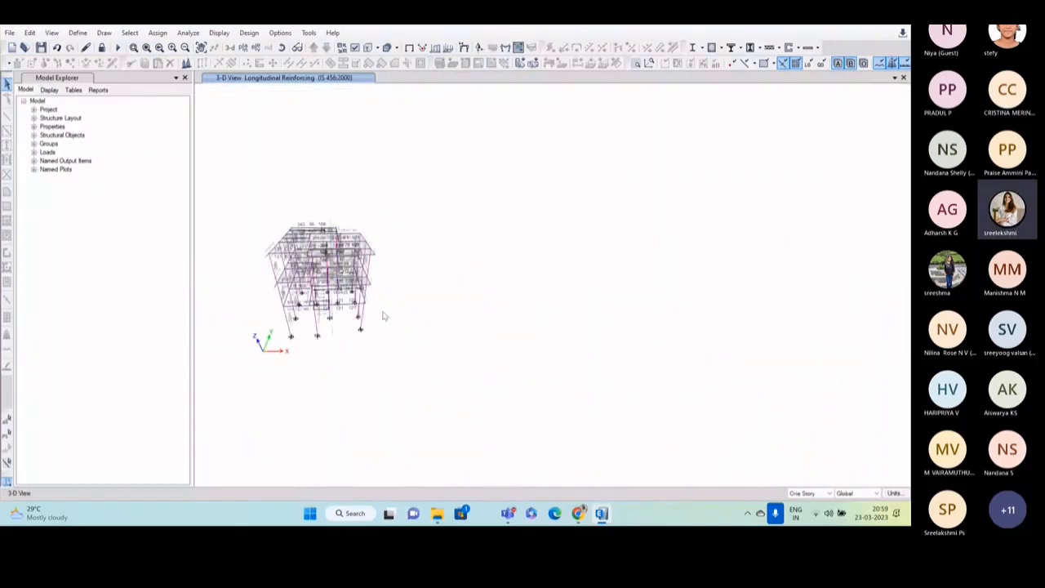
middle_drag(383, 313, 513, 295)
click(281, 47)
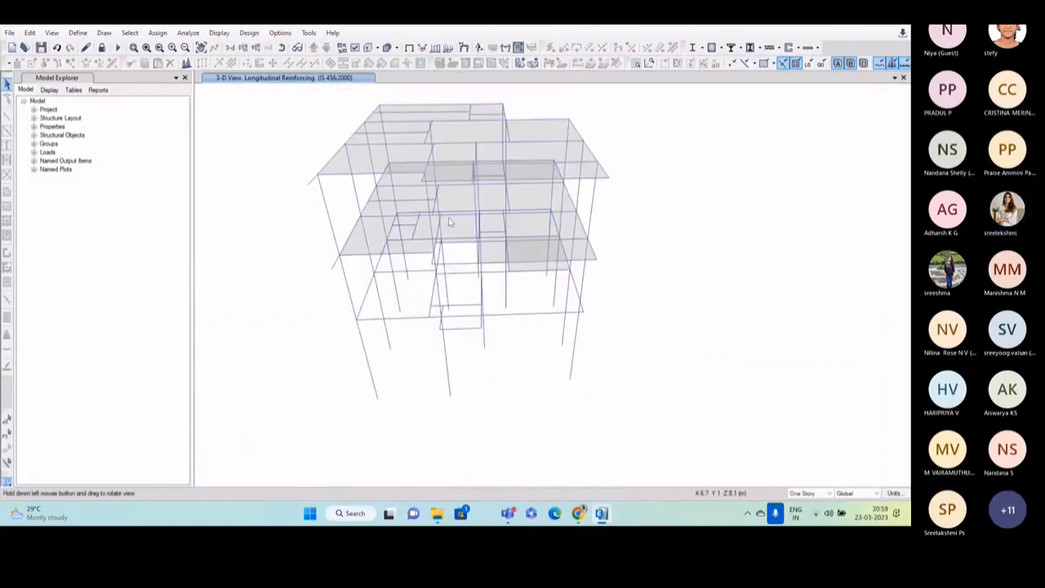
scroll(490, 319, up, 4)
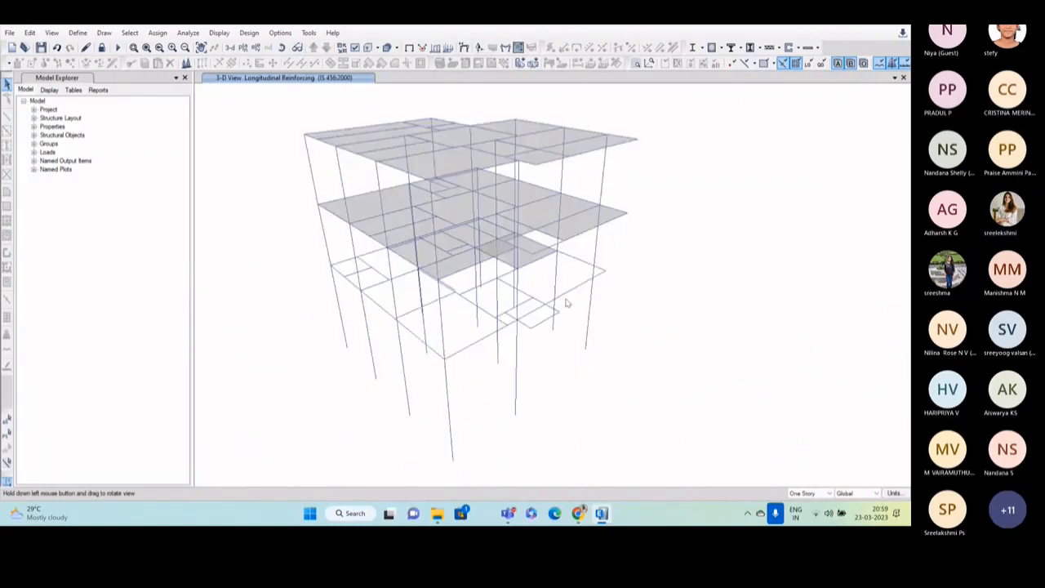
Verify whether all concrete frame members pass the design check, without selecting any failed frames.
click(721, 48)
click(758, 232)
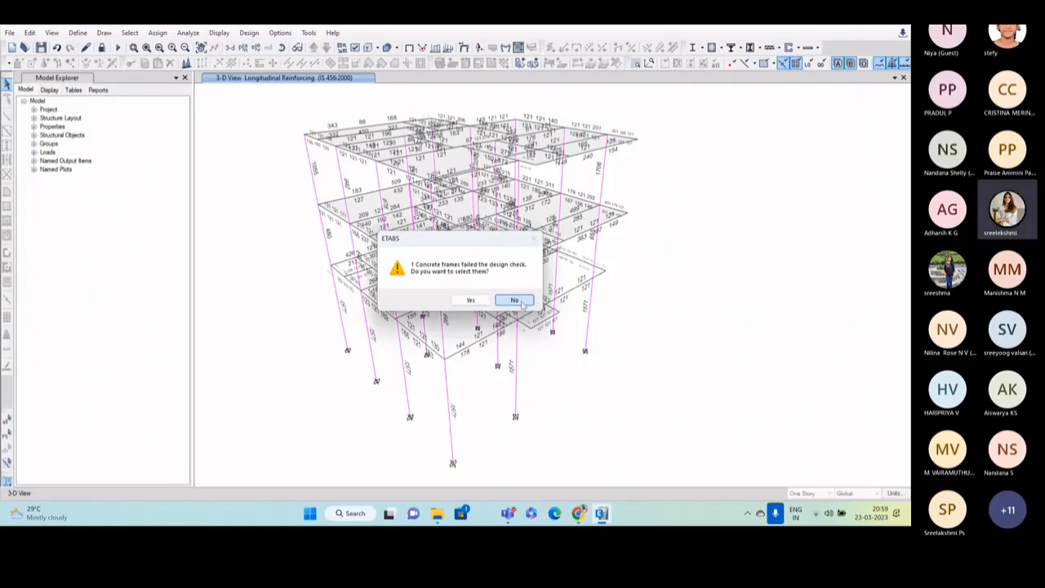
click(514, 299)
Examine the failed FF beam's longitudinal reinforcement and how its free end meets the adjoining beam in the 3D model.
scroll(530, 261, up, 5)
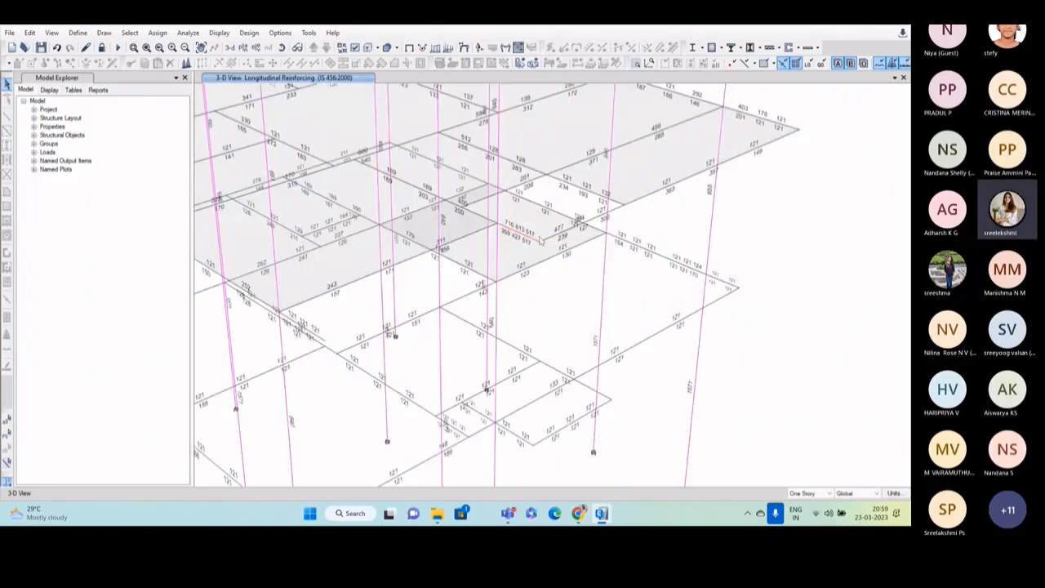
scroll(541, 238, down, 5)
middle_drag(551, 282, 523, 281)
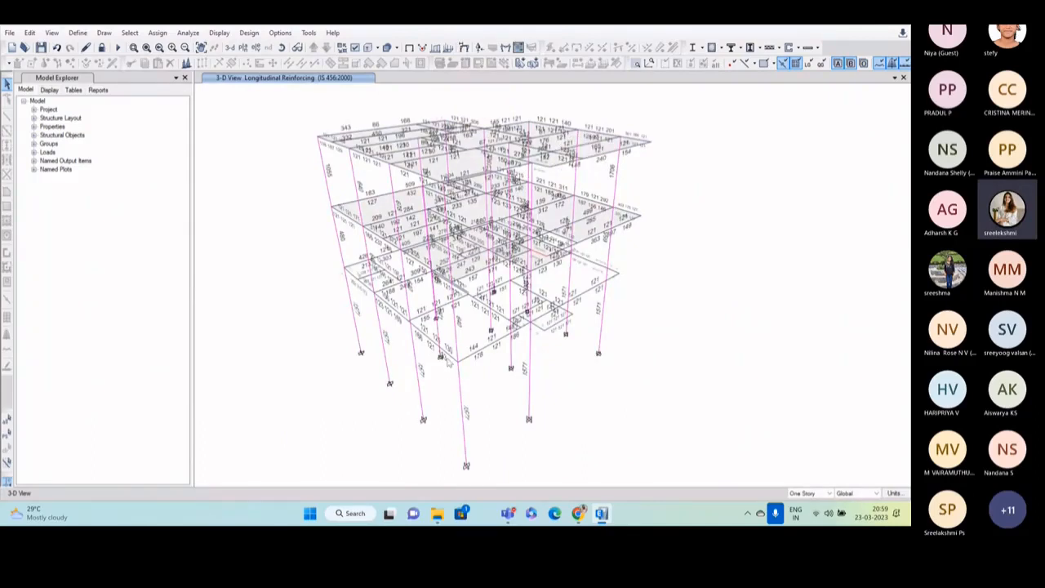
scroll(550, 254, up, 5)
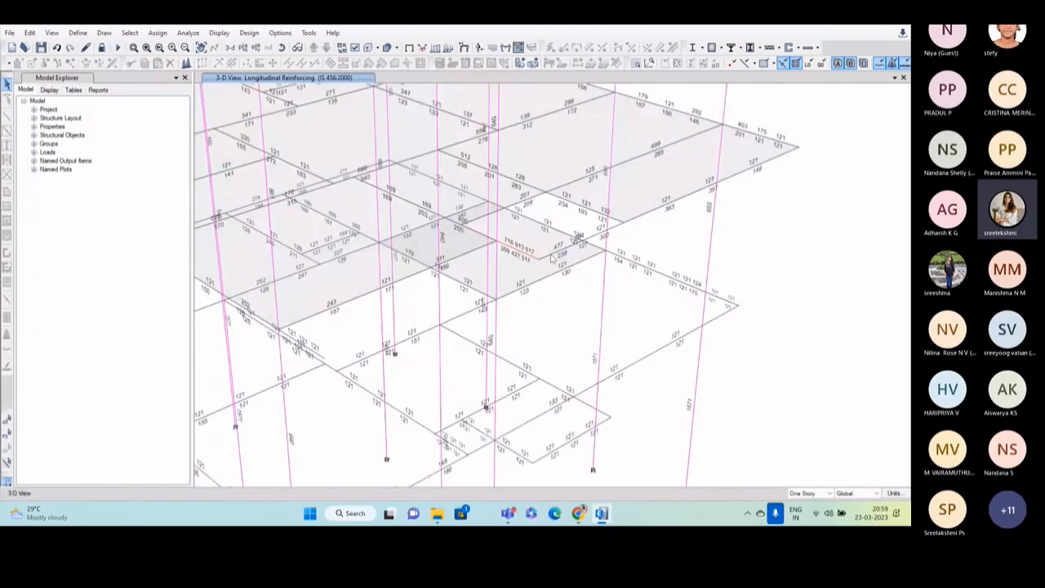
scroll(524, 247, up, 4)
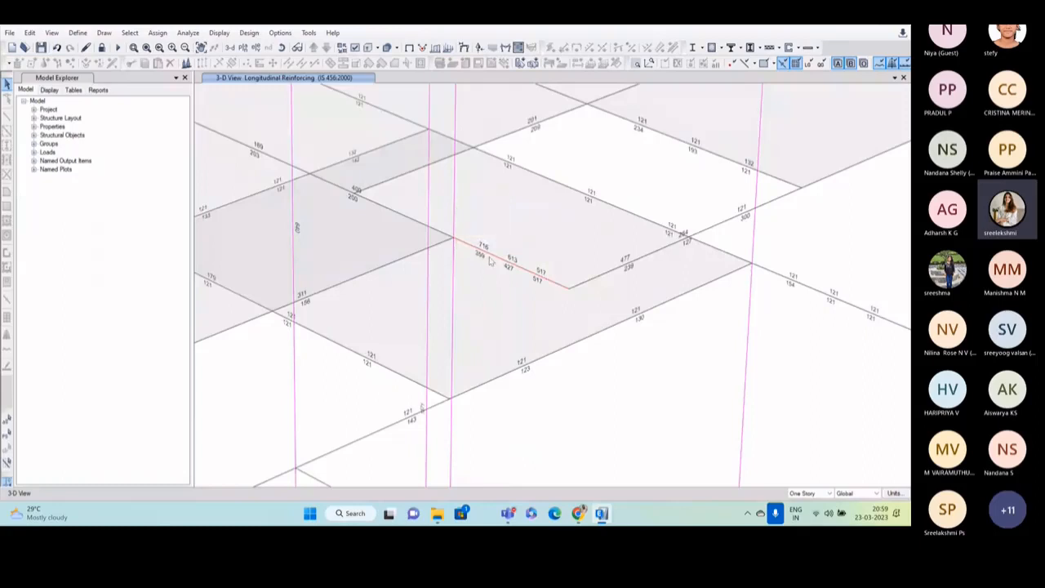
middle_drag(494, 262, 491, 276)
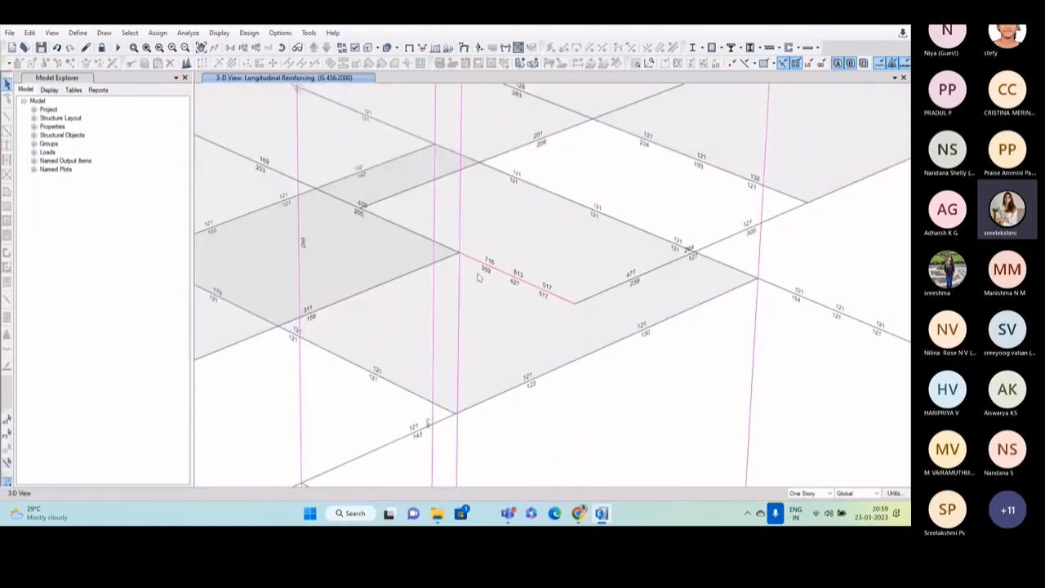
scroll(486, 271, up, 3)
scroll(725, 366, down, 6)
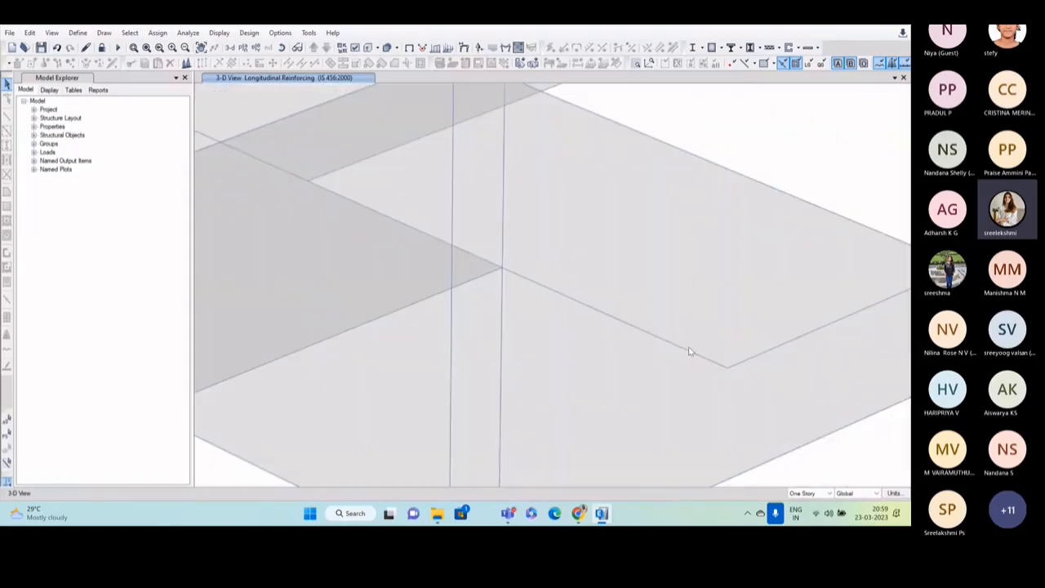
middle_drag(724, 366, 712, 366)
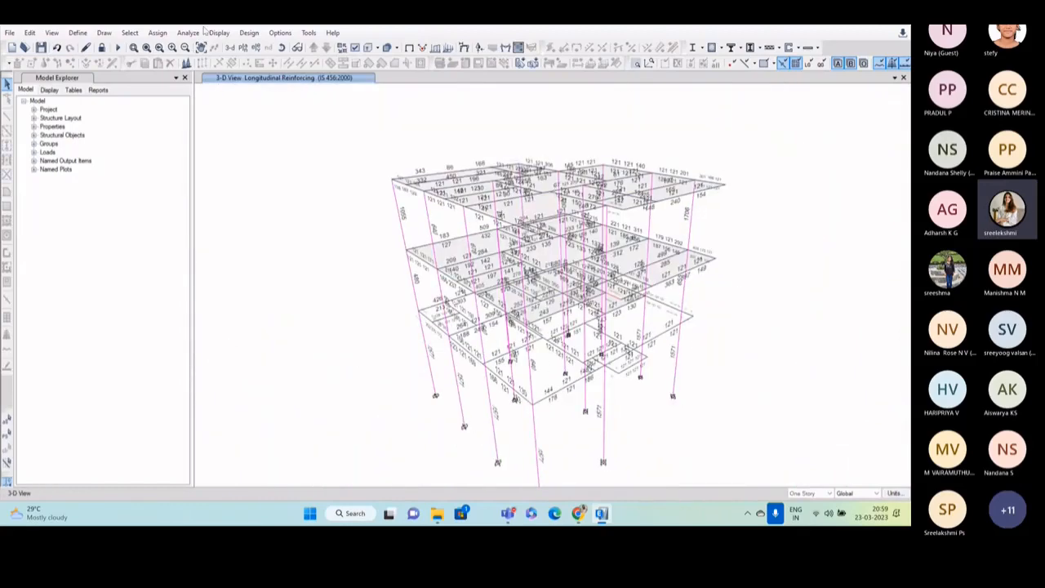
click(282, 49)
drag(669, 305, 662, 299)
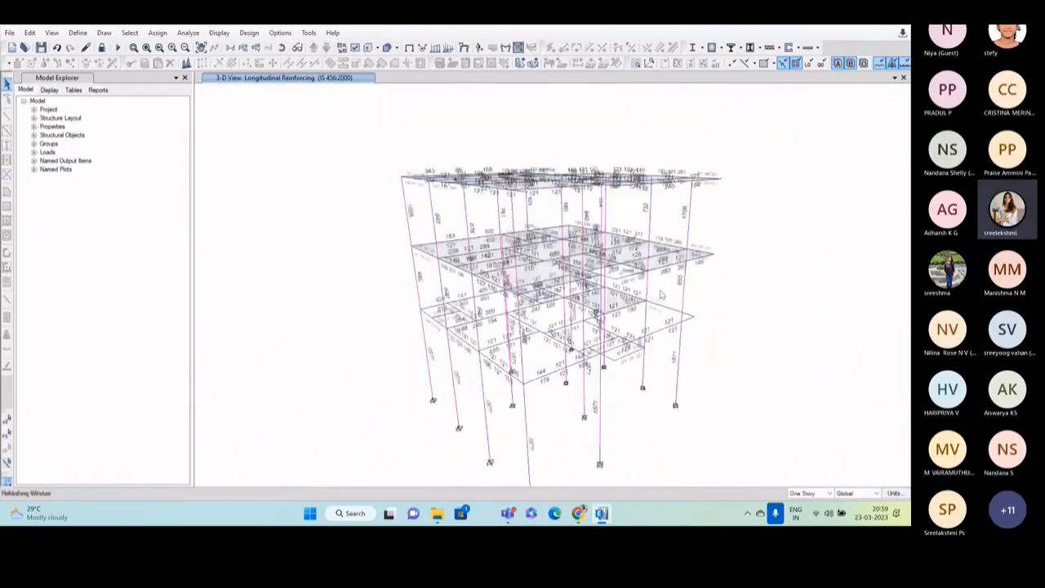
scroll(637, 294, up, 5)
mouse_move(573, 257)
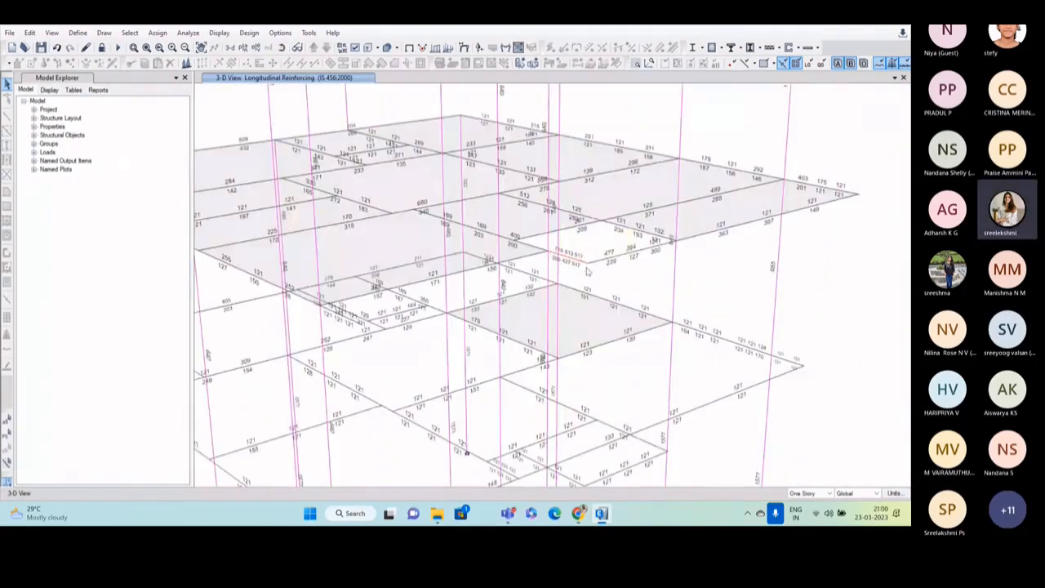
scroll(586, 270, up, 3)
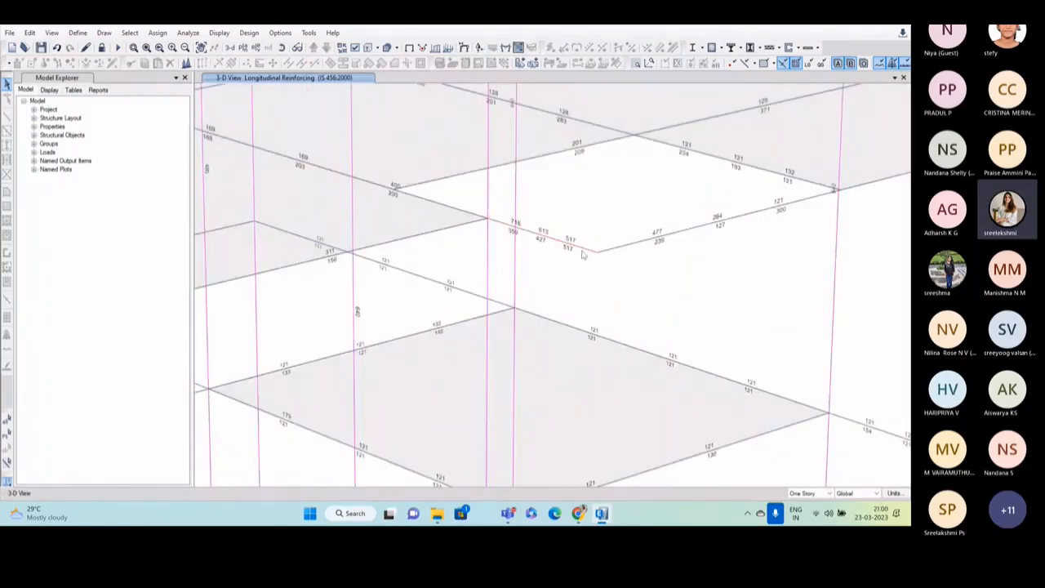
scroll(549, 253, down, 3)
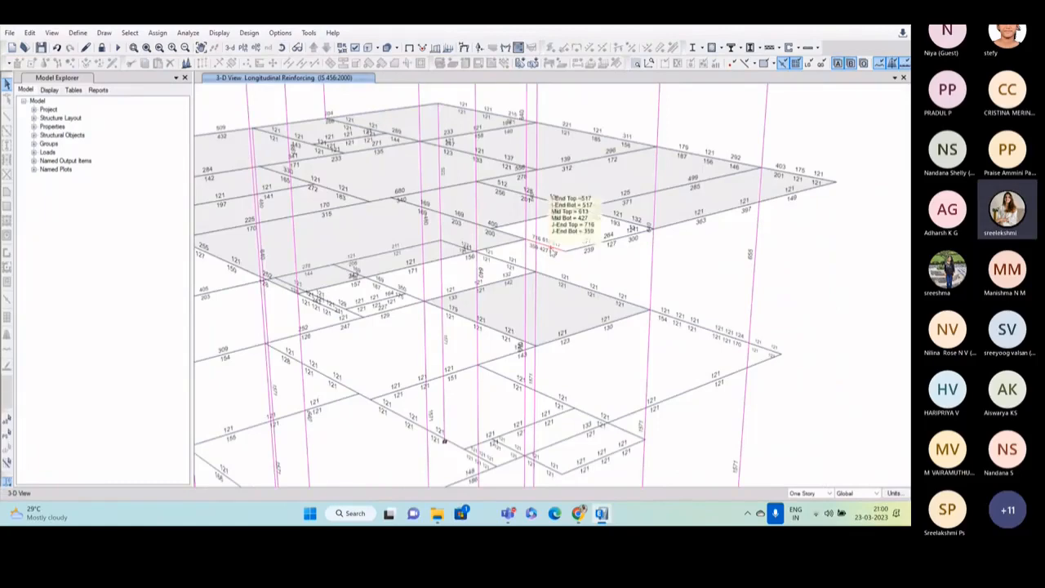
scroll(555, 250, down, 5)
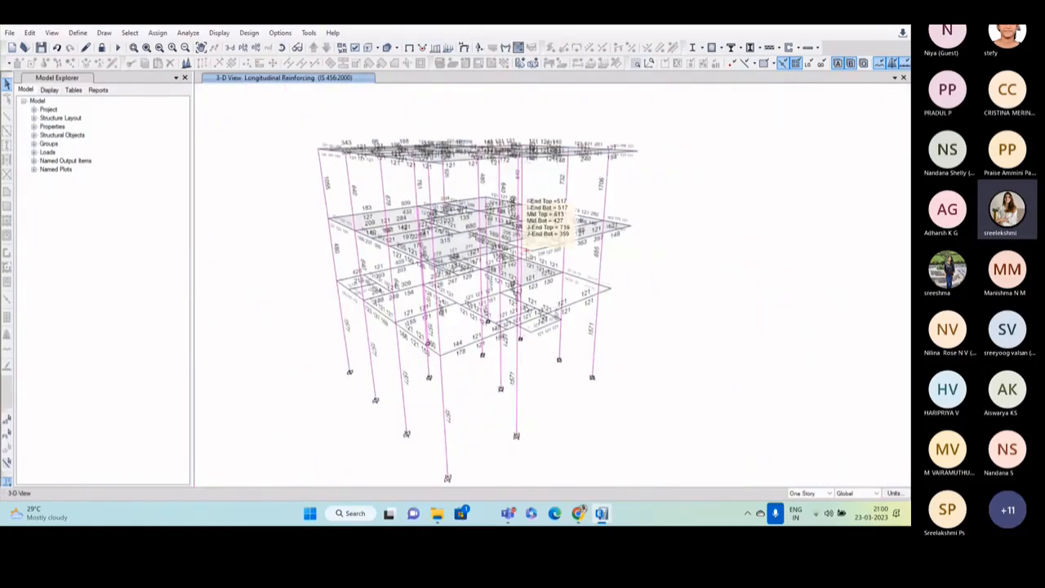
middle_drag(565, 306, 536, 289)
click(281, 49)
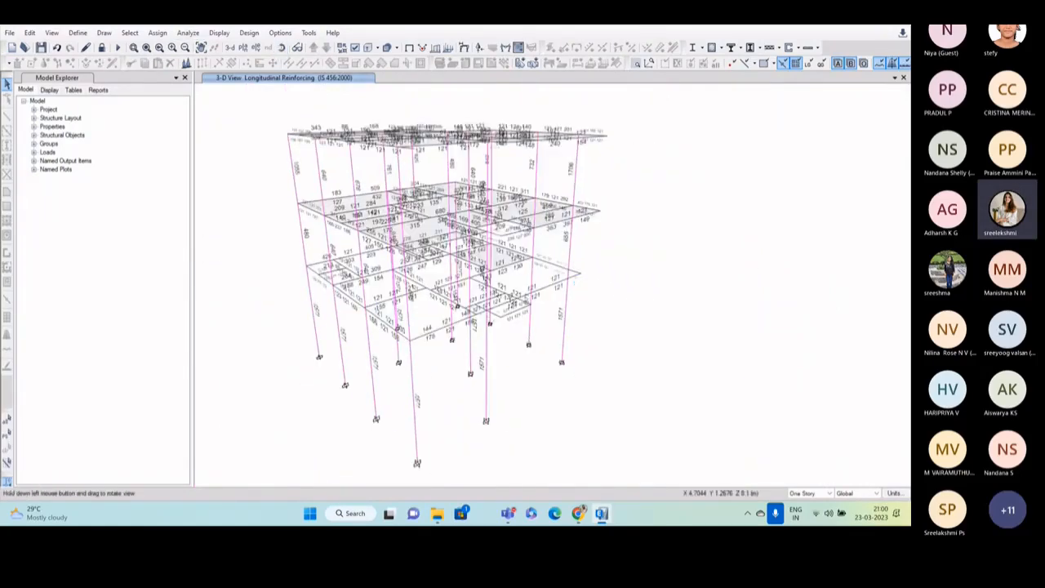
drag(498, 325, 459, 339)
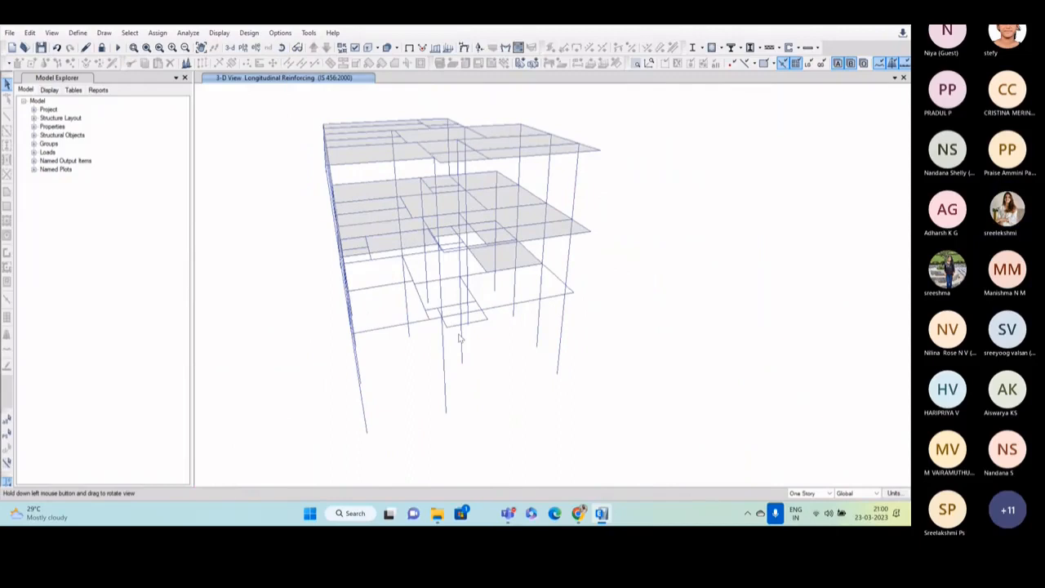
Switch from the 3D view to the default plan view of the GF story.
click(232, 48)
click(400, 243)
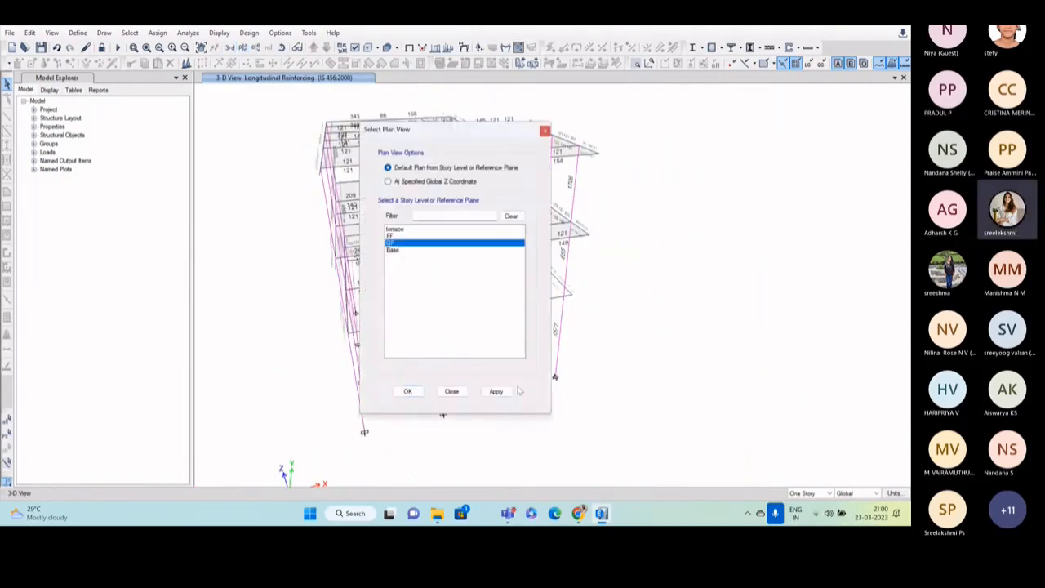
click(496, 391)
click(409, 392)
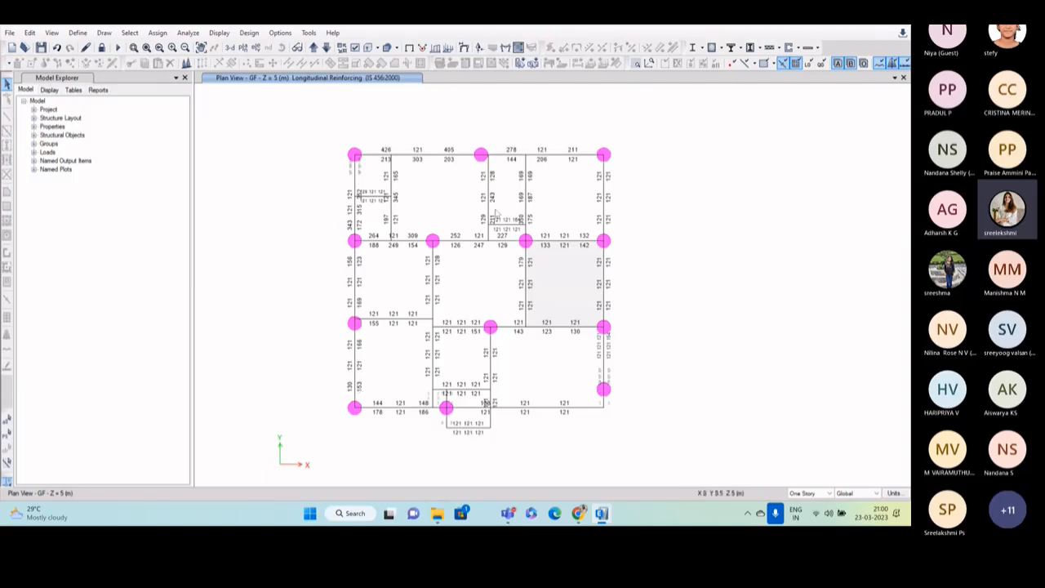
middle_drag(490, 242, 445, 230)
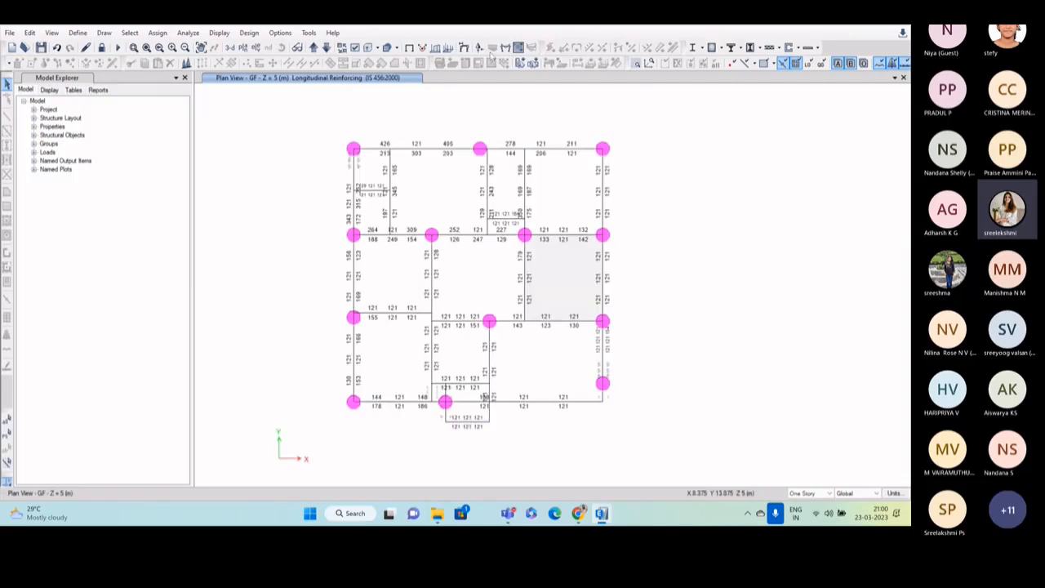
click(518, 63)
click(433, 206)
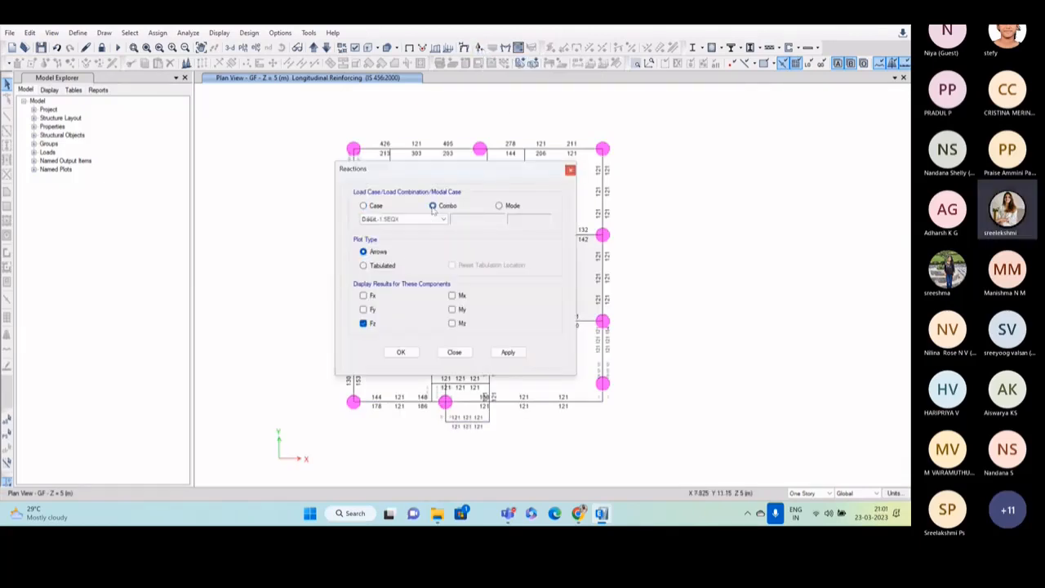
click(441, 218)
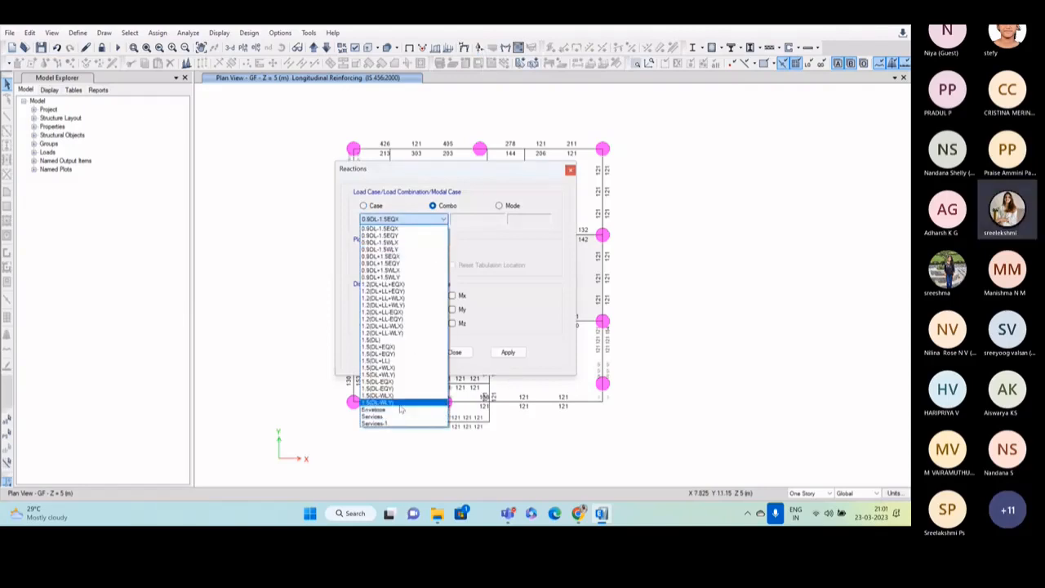
click(384, 416)
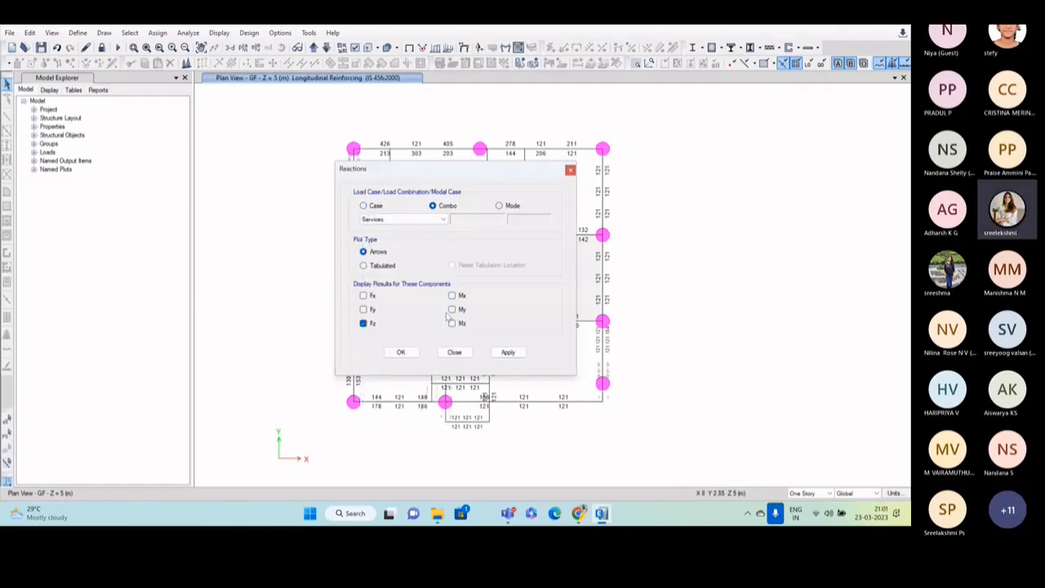
click(569, 169)
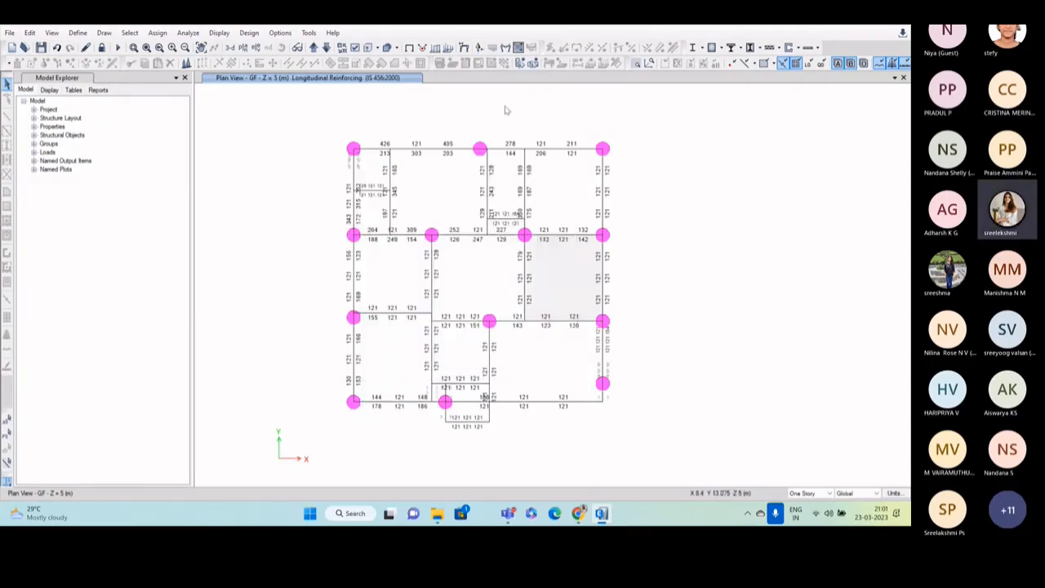
Display the support reactions for the Services load combination as arrows with the Fz, Mx and My components.
click(479, 48)
click(433, 207)
click(440, 219)
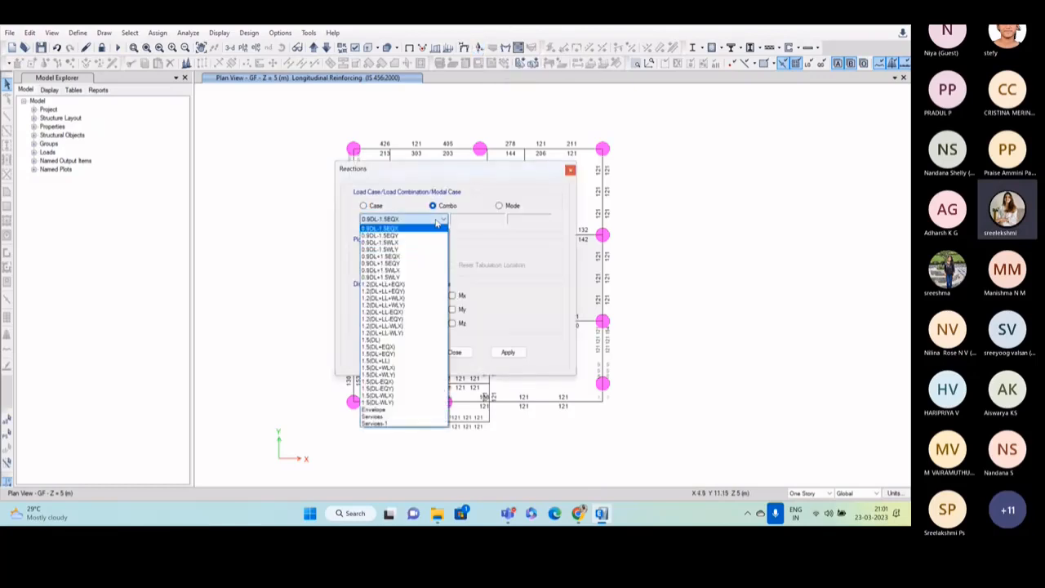
click(377, 416)
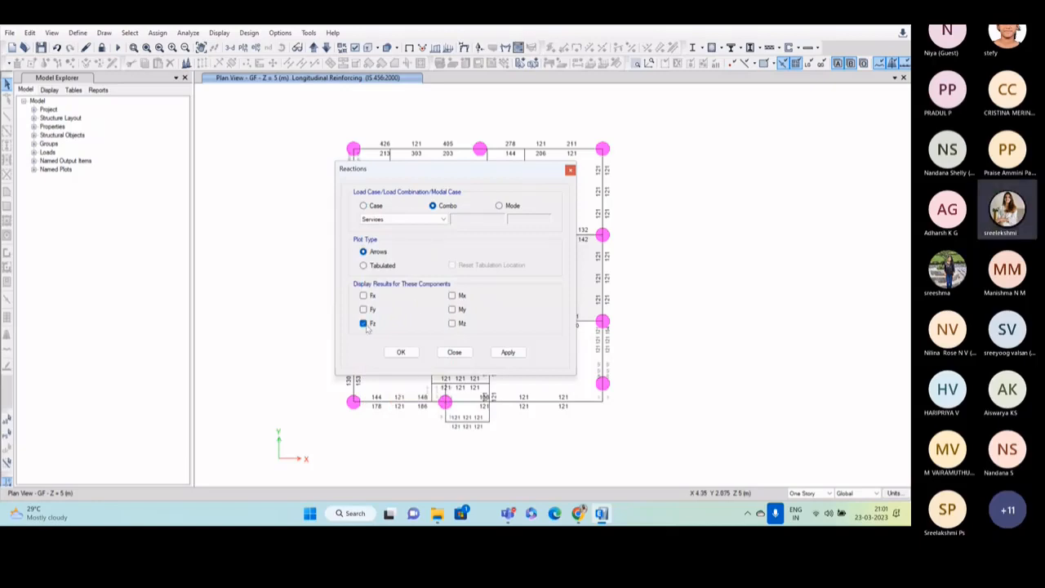
click(452, 309)
click(451, 296)
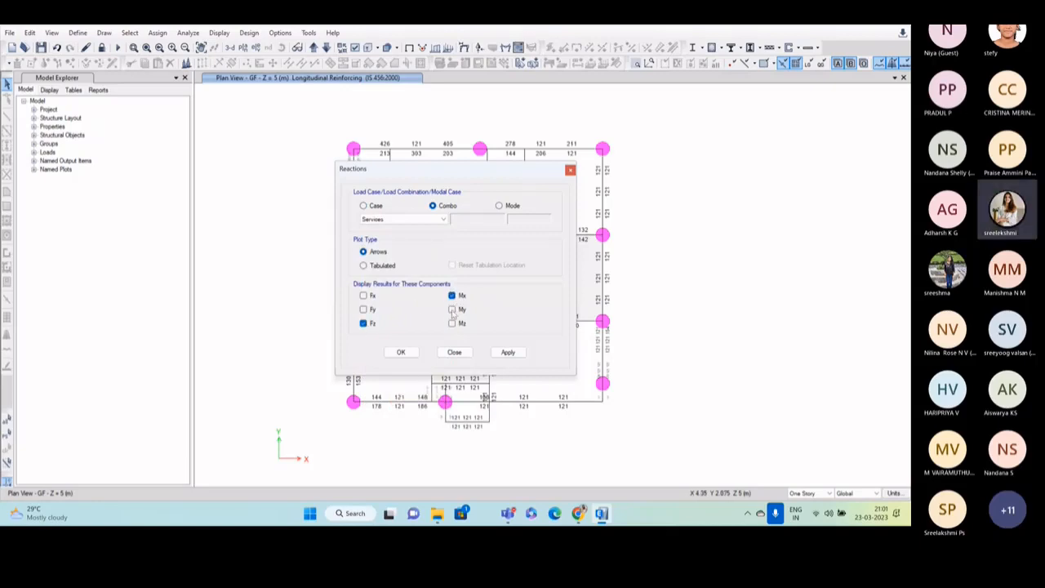
click(508, 351)
click(400, 351)
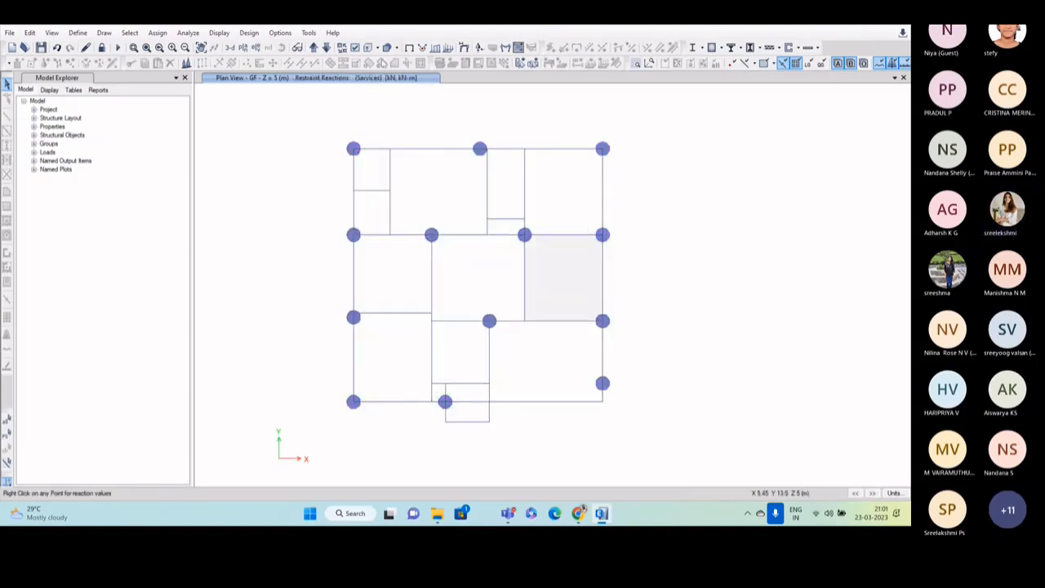
Move the plan view down to the Base level and show its Services reactions in tabulated form.
click(327, 47)
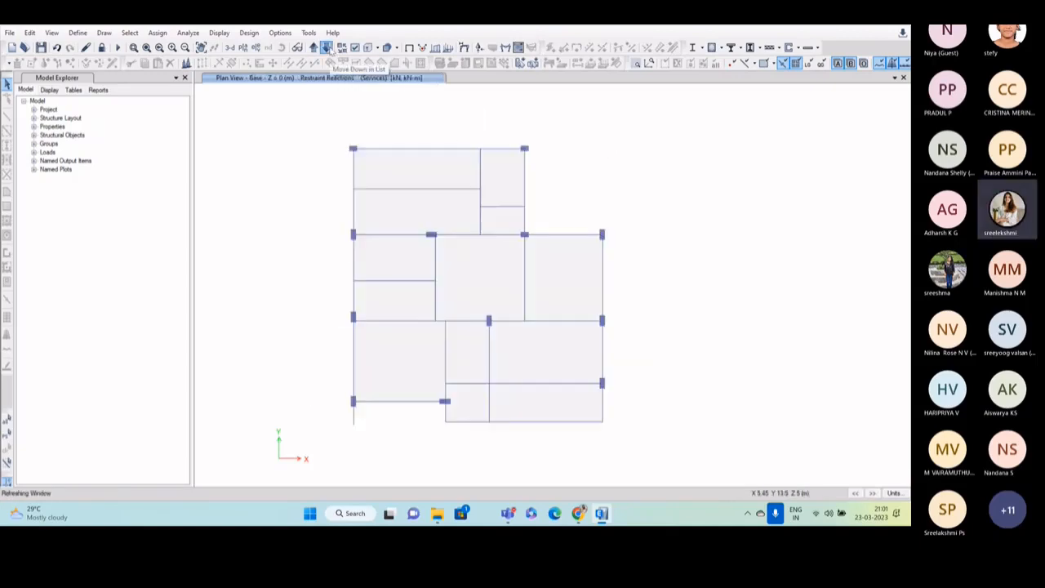
click(479, 48)
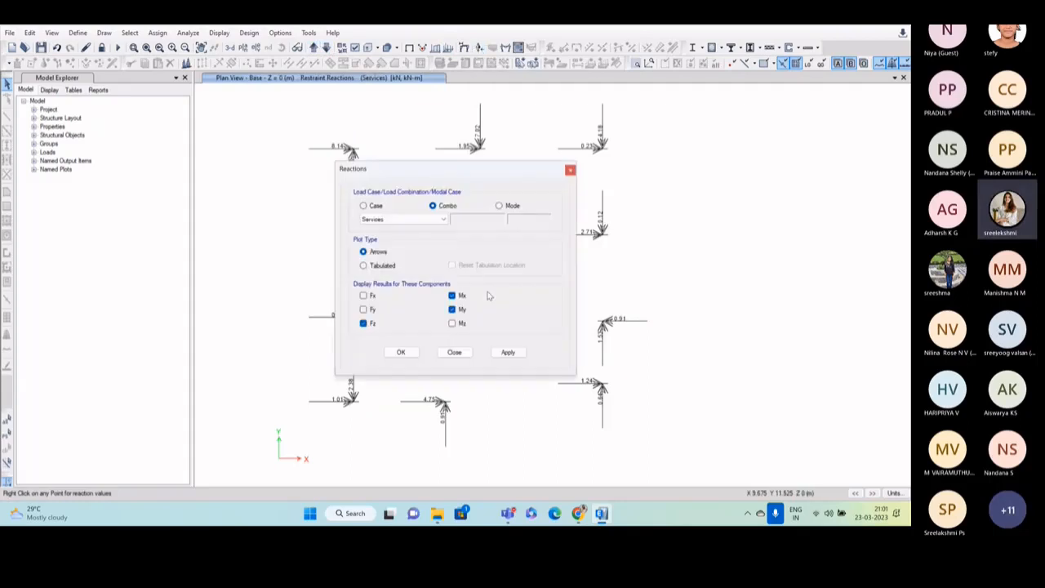
click(363, 265)
click(508, 351)
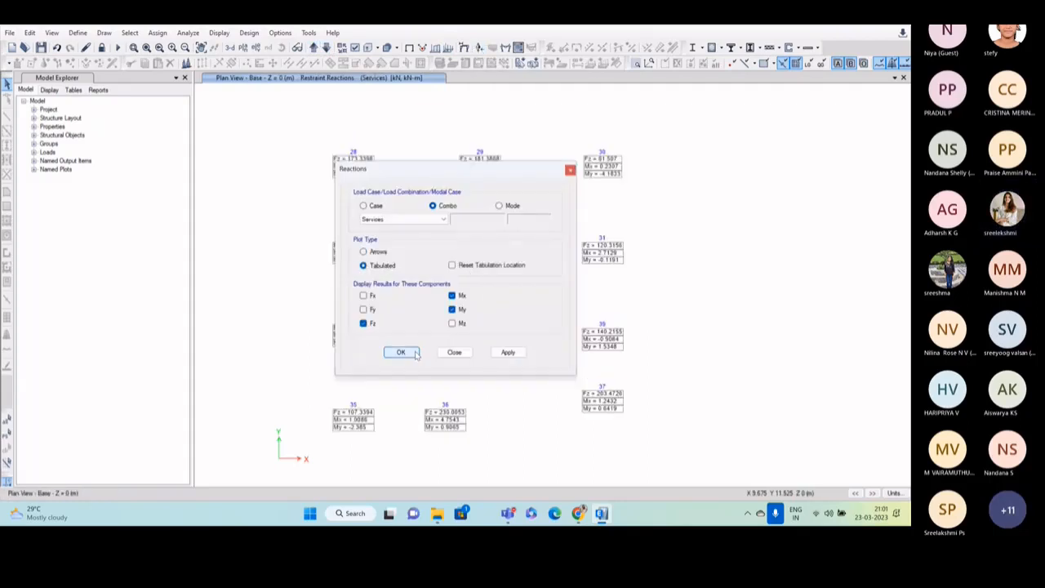
Accept the tabulated Services reactions with Fz, Mx and My at the Base level, and return the plan view up to the GF story.
click(401, 352)
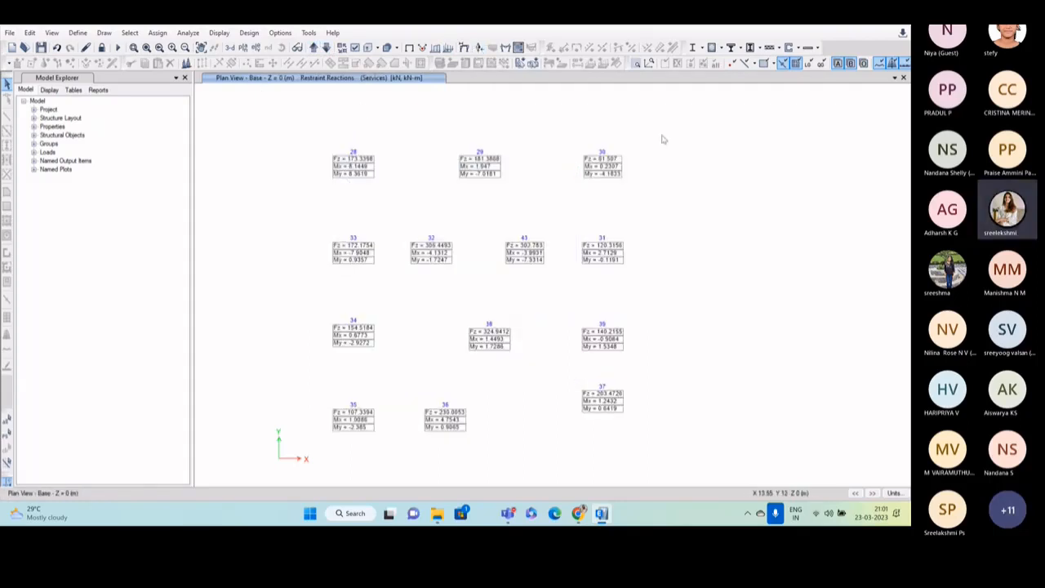
mouse_move(353, 152)
click(315, 49)
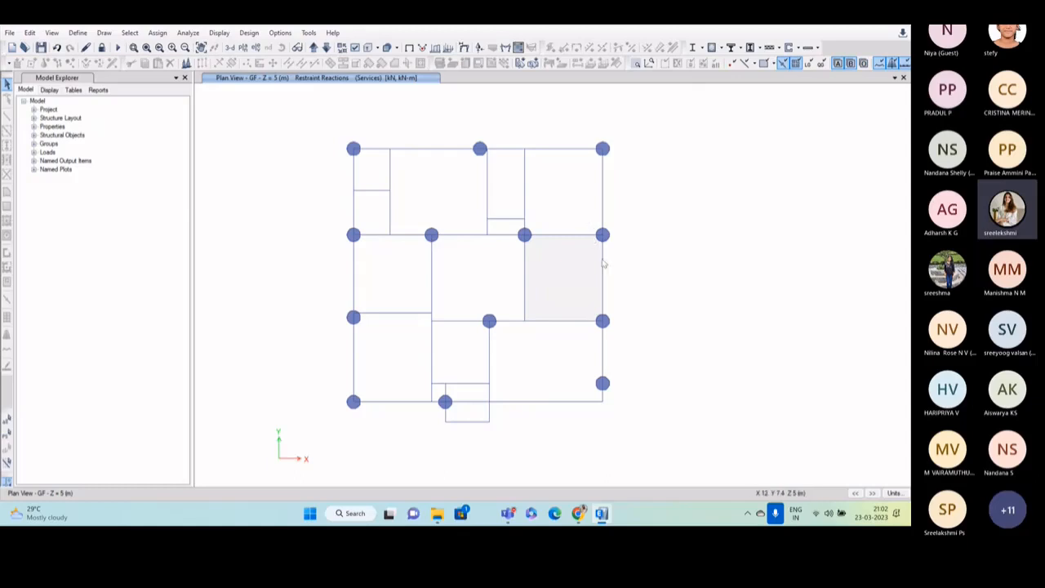
middle_drag(602, 261, 587, 253)
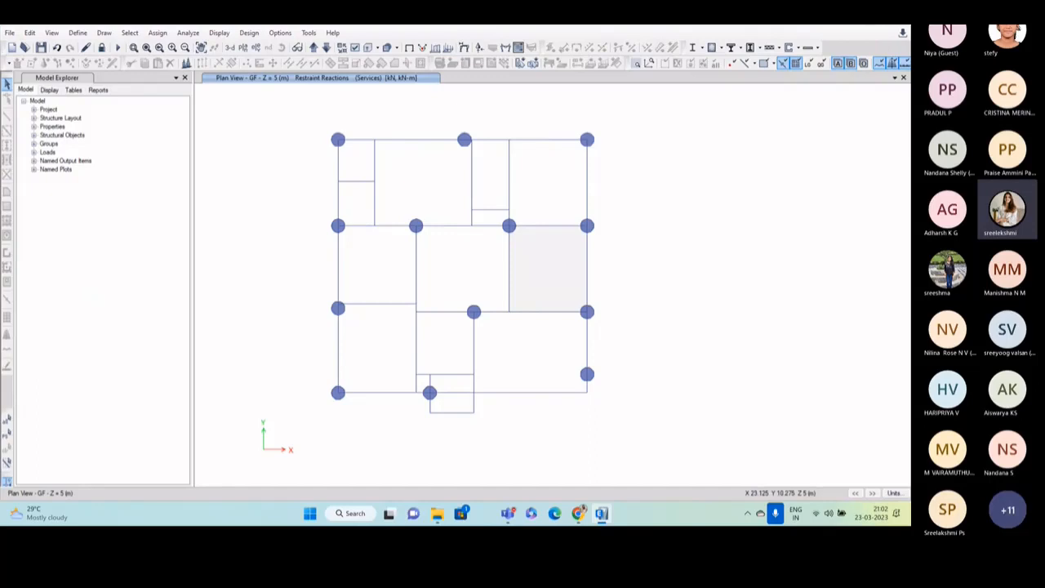
Minimize the structural model window, switch to the Microsoft Teams meeting window and maximize it.
mouse_move(873, 27)
click(847, 27)
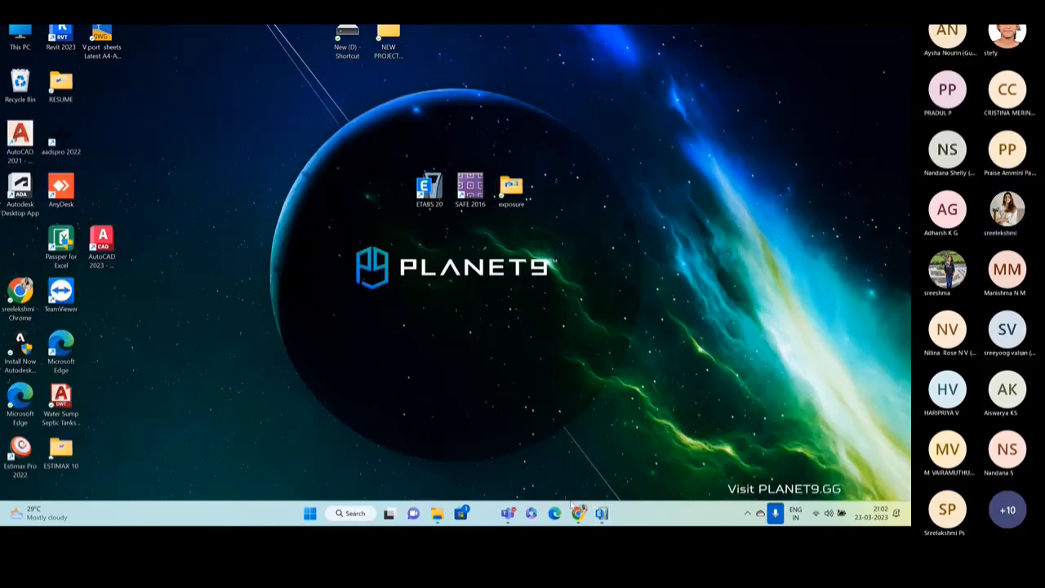
mouse_move(508, 513)
click(491, 436)
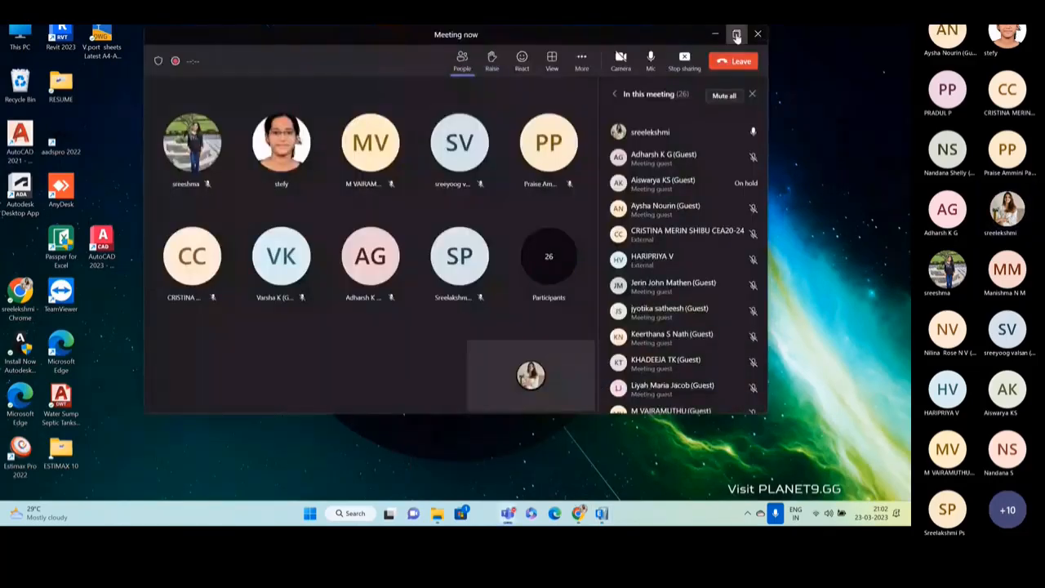
click(736, 34)
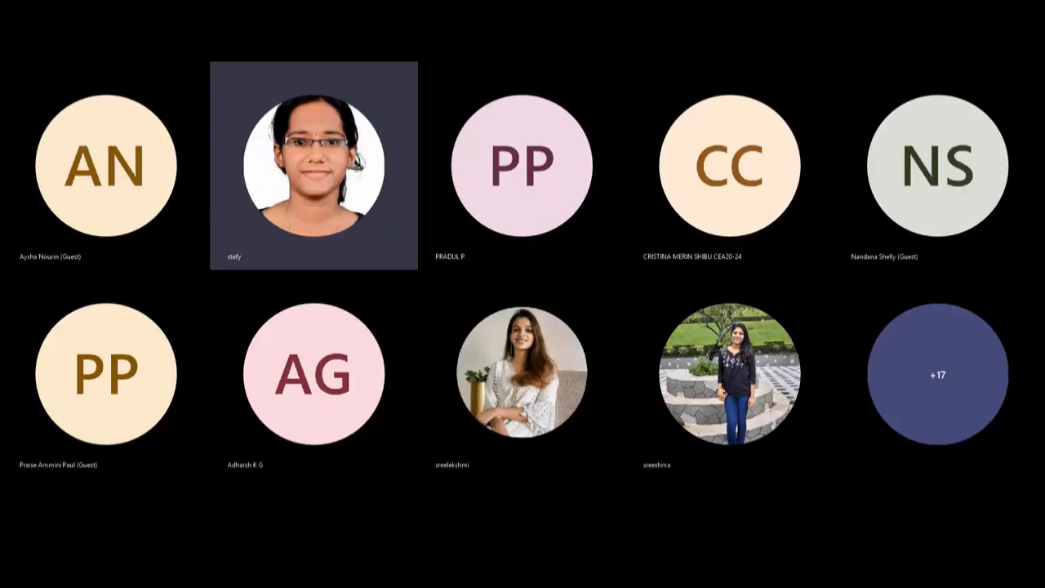